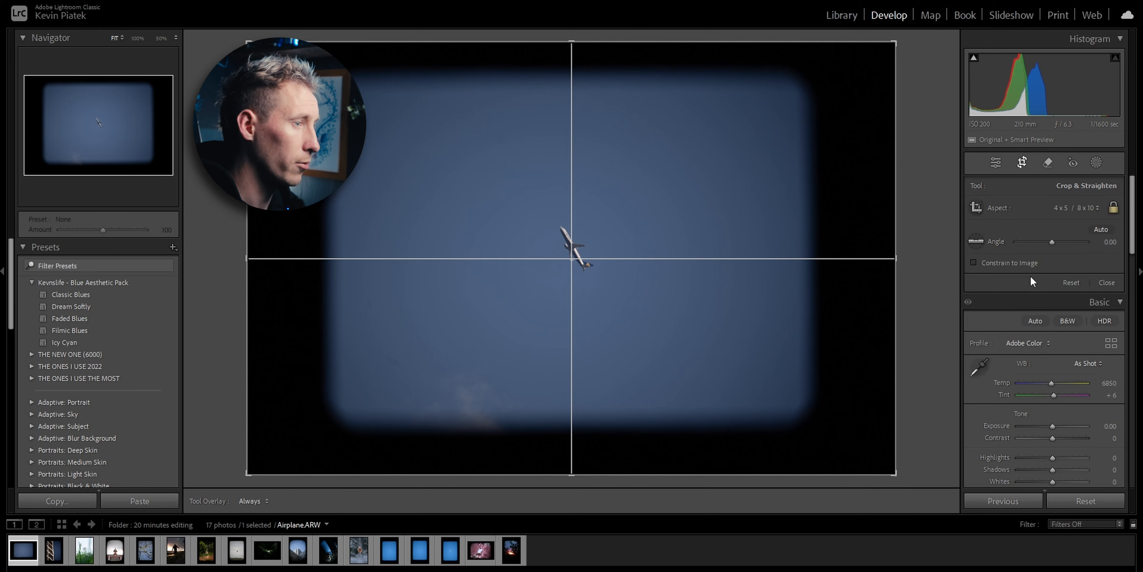
Crop the photo to a portrait 4 x 5 frame tightly around the airplane and rotate it to an angle of about -24
drag(866, 187, 817, 102)
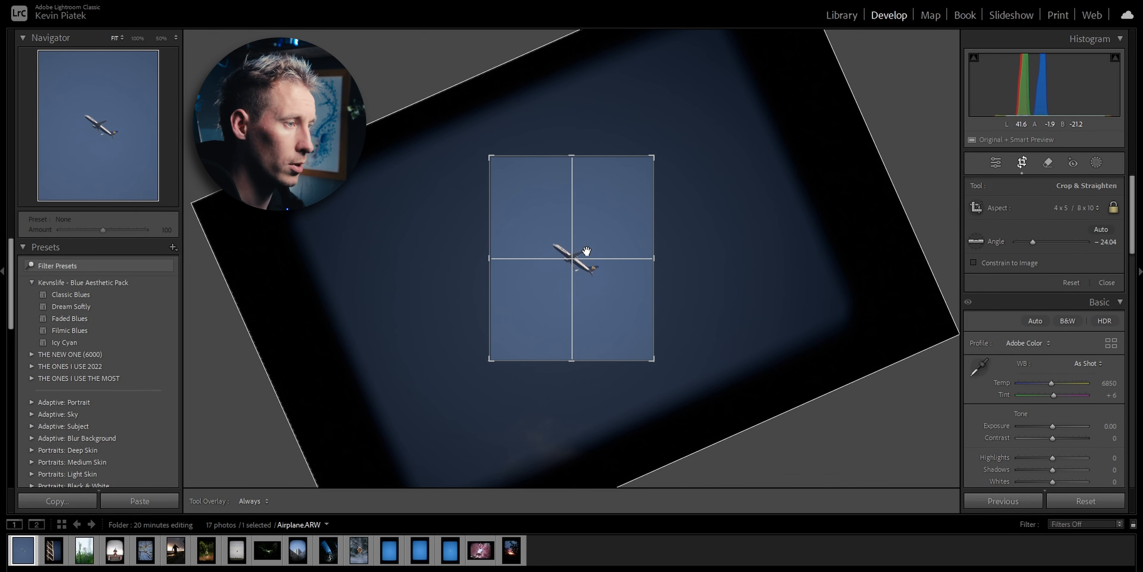
click(1023, 163)
Set the saturation of all eight Color Mixer colors to -100
click(1074, 186)
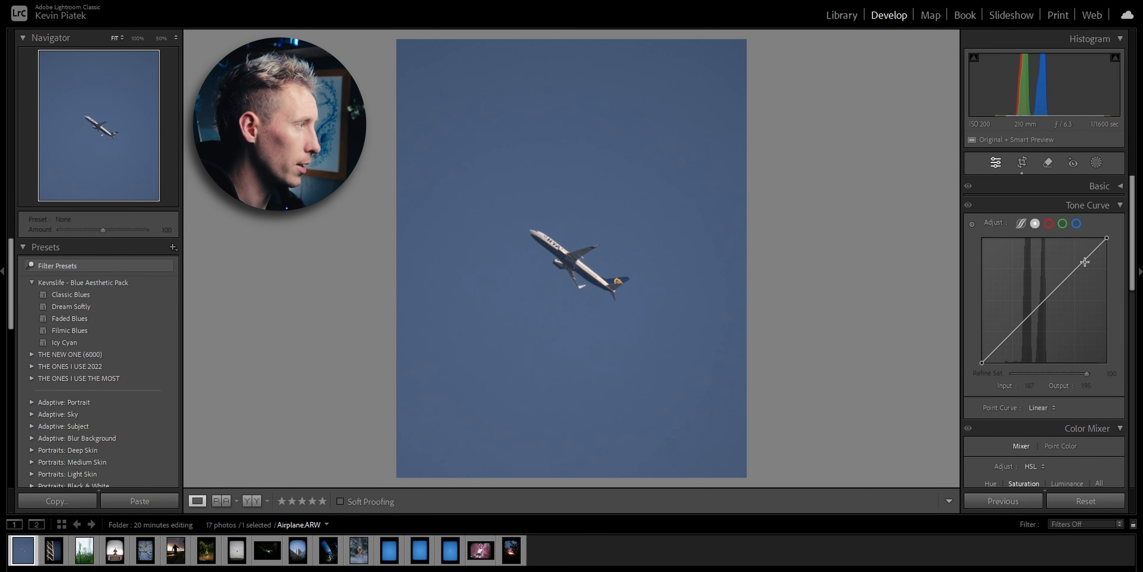
click(1120, 206)
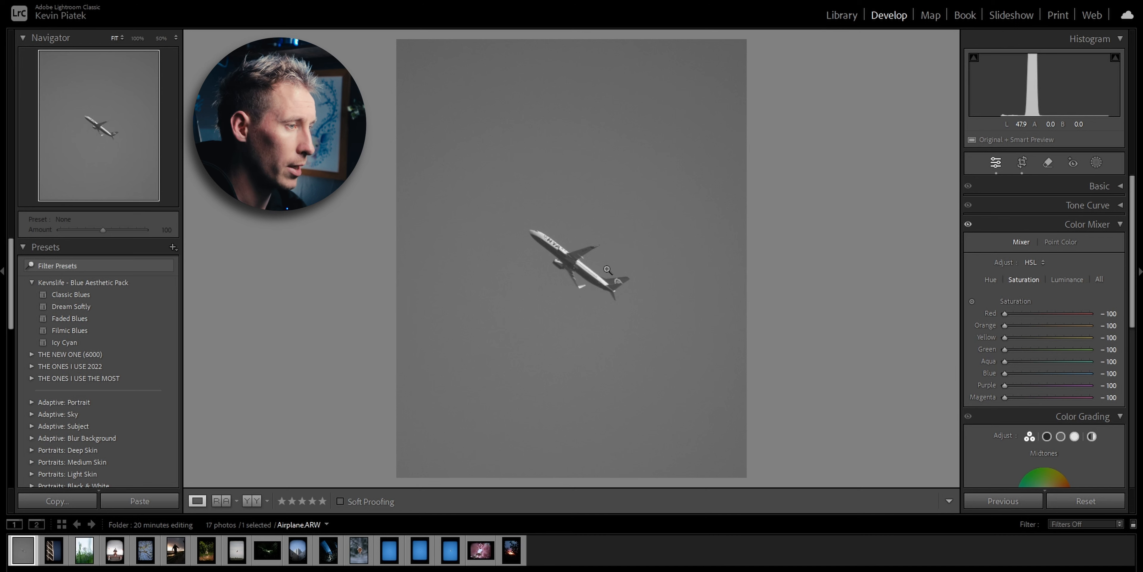
Create an object mask of the airplane and invert it to cover only the sky
click(1096, 162)
mouse_move(623, 288)
mouse_down()
mouse_move(540, 238)
mouse_move(581, 253)
mouse_up()
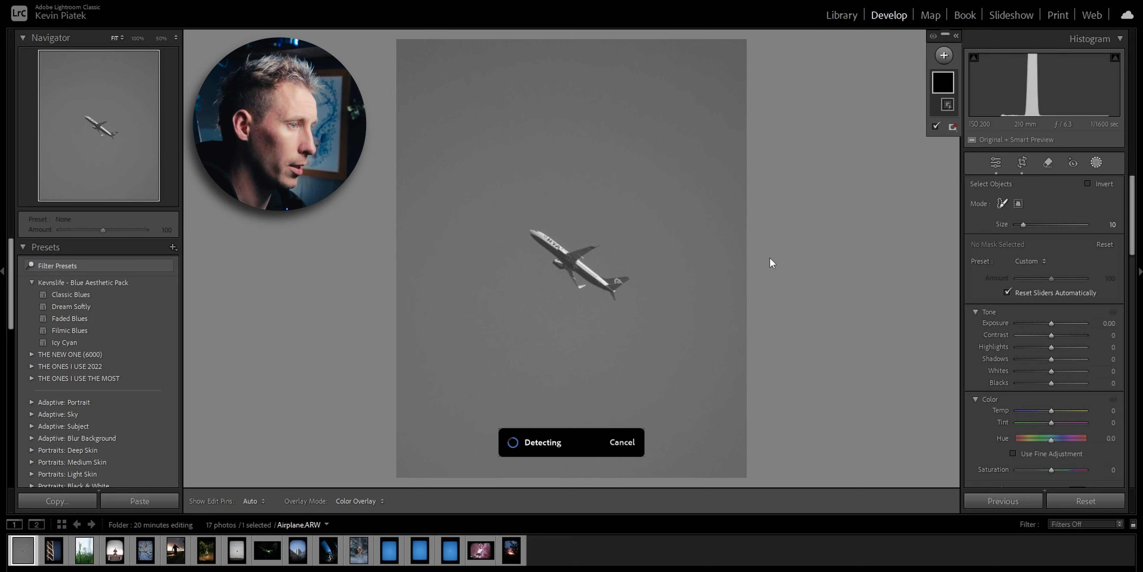
click(1088, 183)
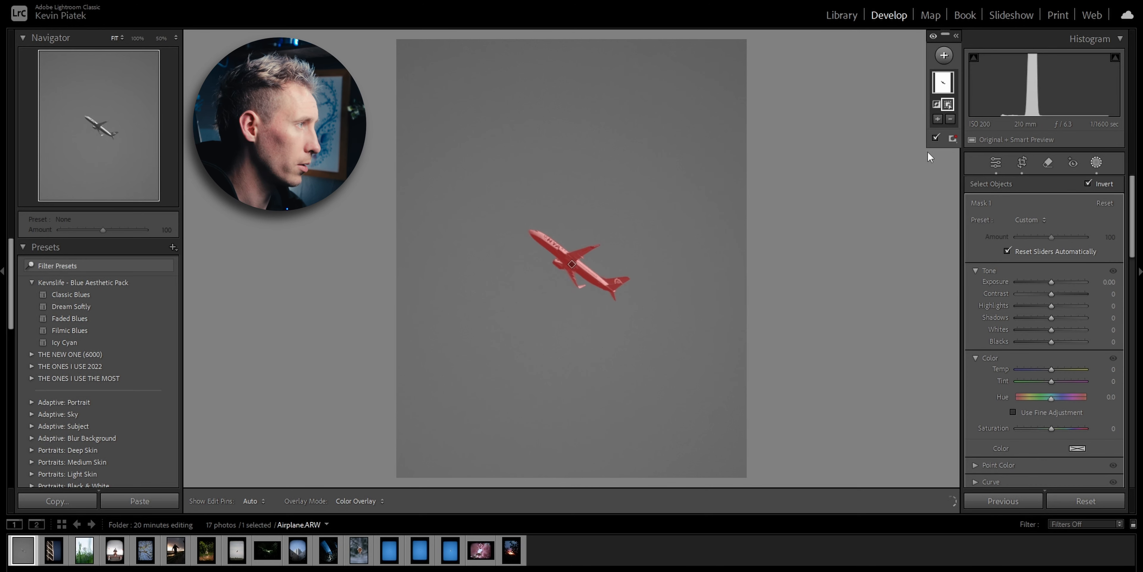
Intersect the sky mask with a diagonal linear gradient running from the photo's upper-left corner to just past the airplane's tail
right_click(943, 87)
mouse_move(974, 141)
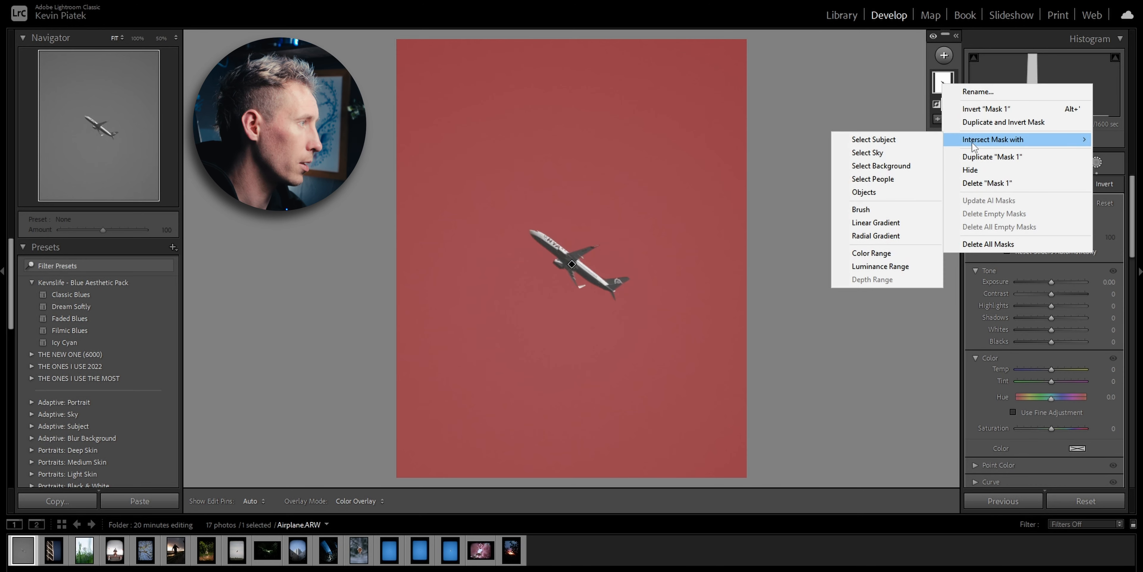
click(876, 222)
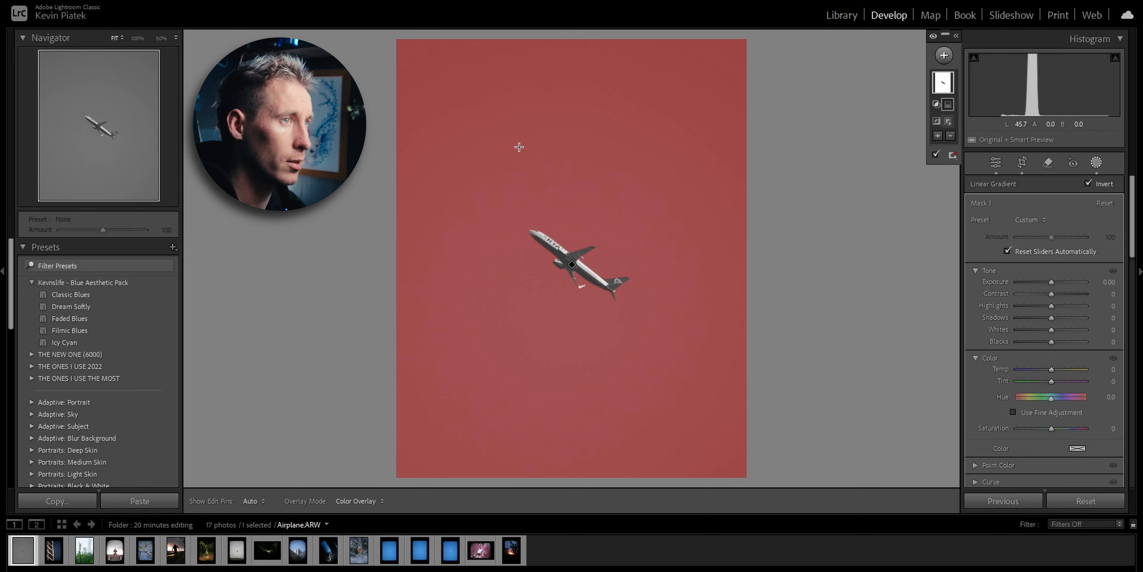
drag(380, 70, 690, 350)
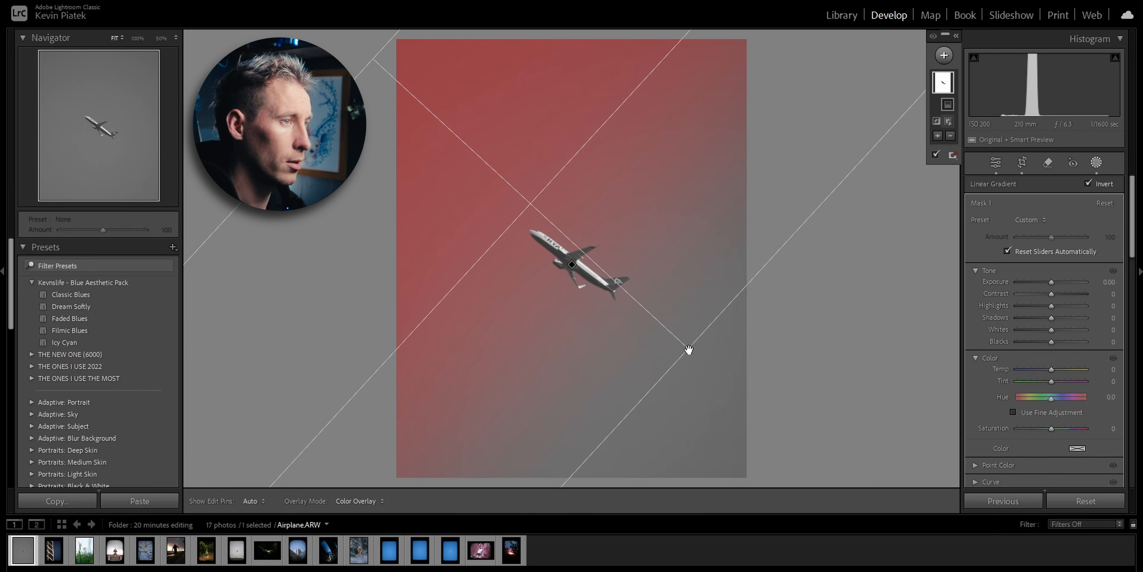
Set the gradient mask's exposure to -3.09 and shift the gradient farther toward the photo's upper-left corner
drag(1027, 286, 1025, 281)
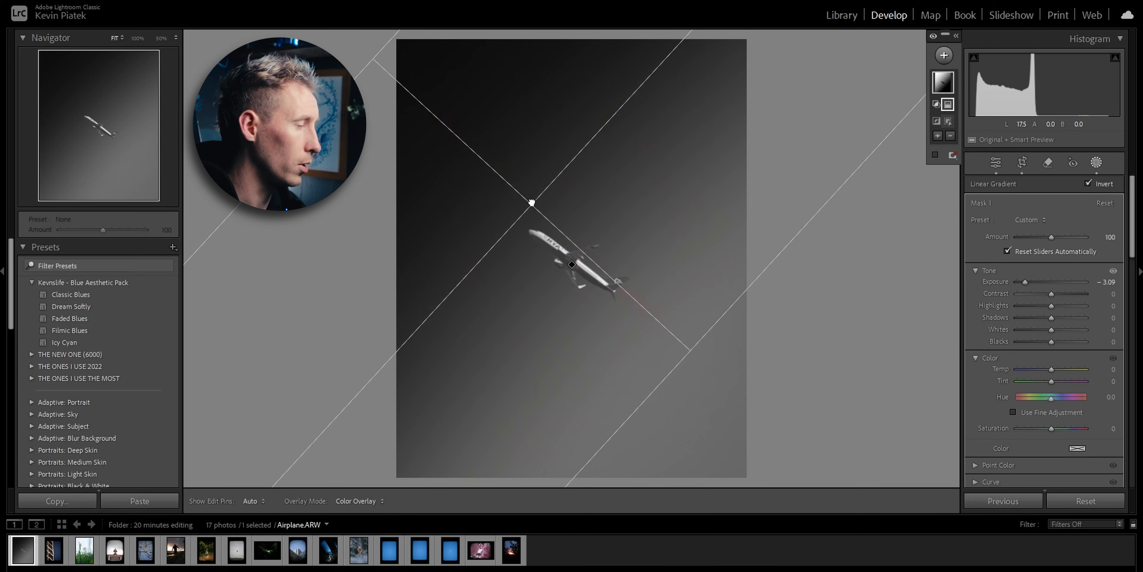
drag(531, 199, 498, 176)
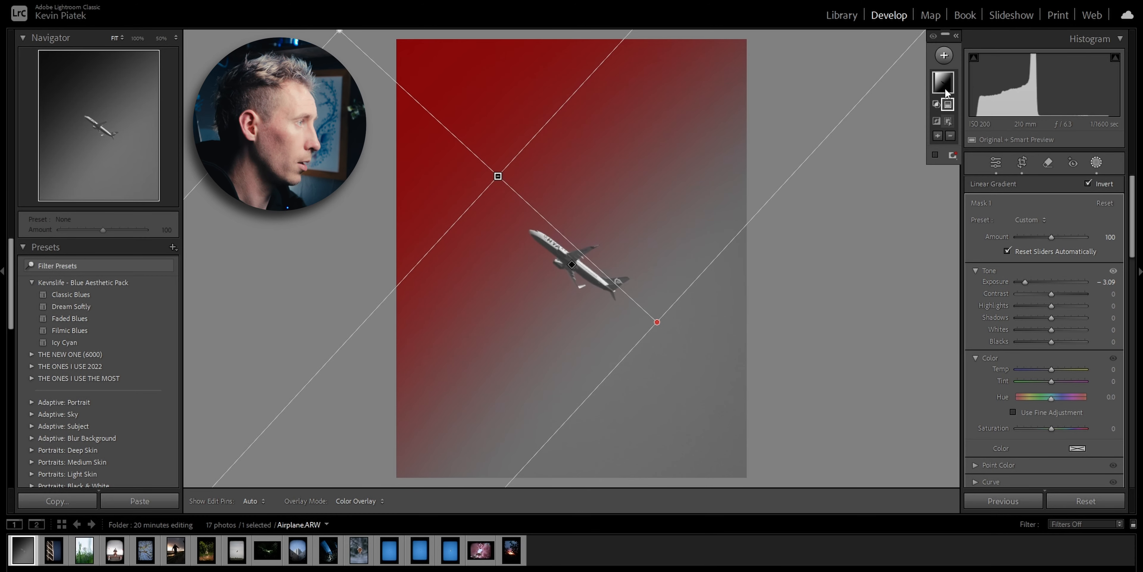
Duplicate the gradient sky mask and turn the copy's linear gradient around to cover the photo's lower-right side
right_click(945, 89)
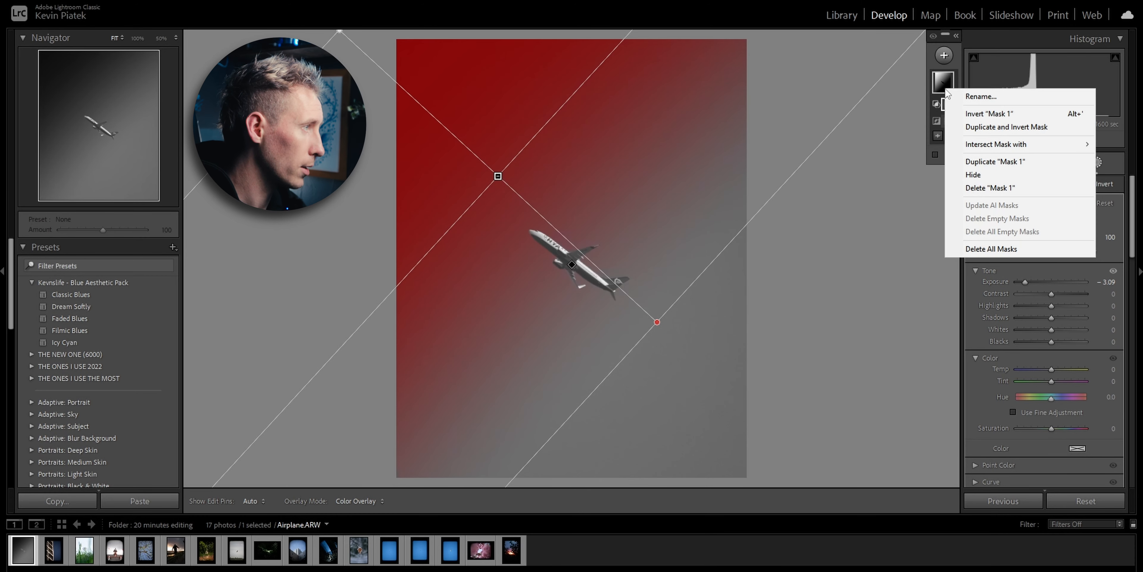
click(983, 163)
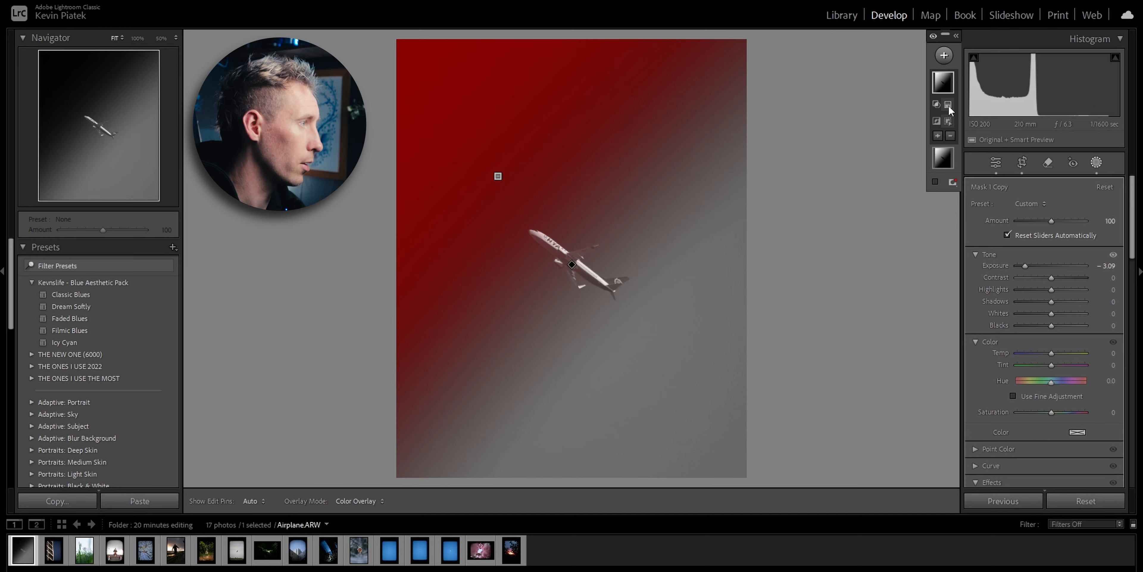
click(951, 104)
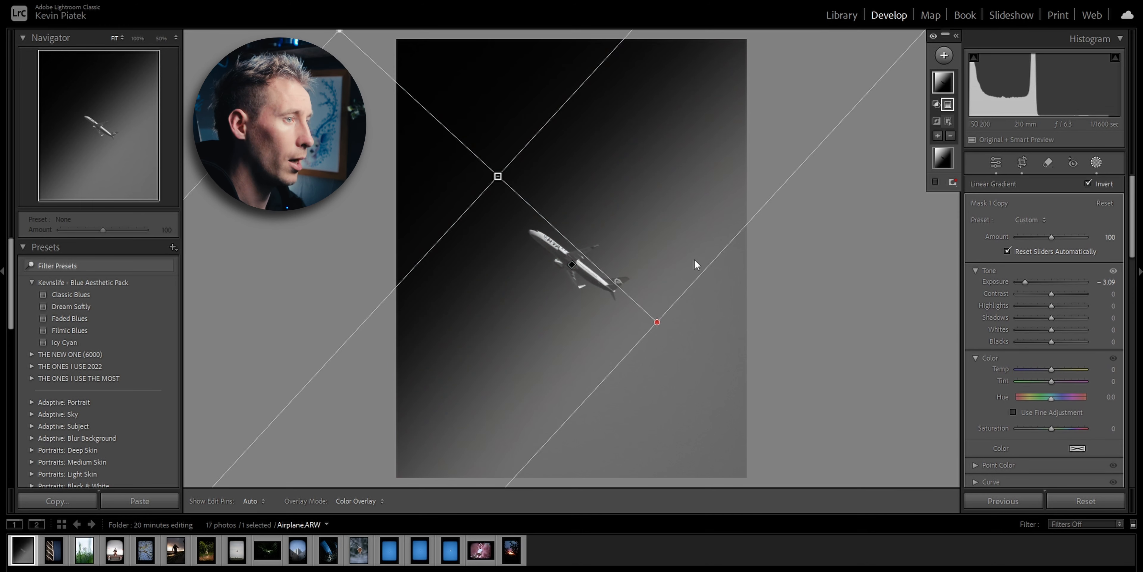
drag(548, 125, 717, 279)
Reset the duplicated mask's exposure, then set exposure to 0.77, dehaze to -100 and contrast to -100
double_click(979, 288)
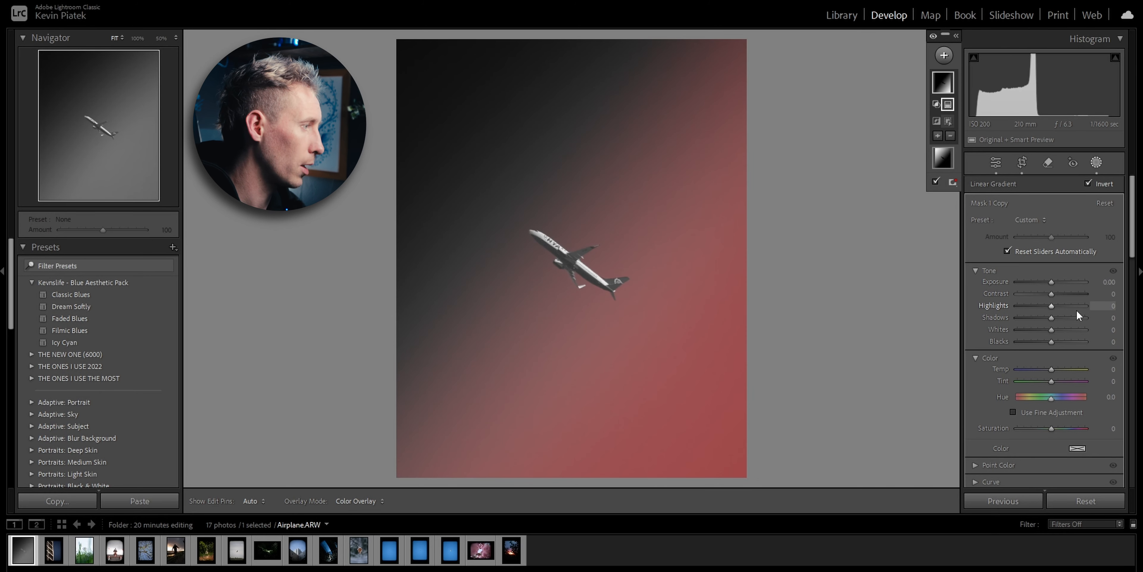
drag(1052, 282, 1058, 282)
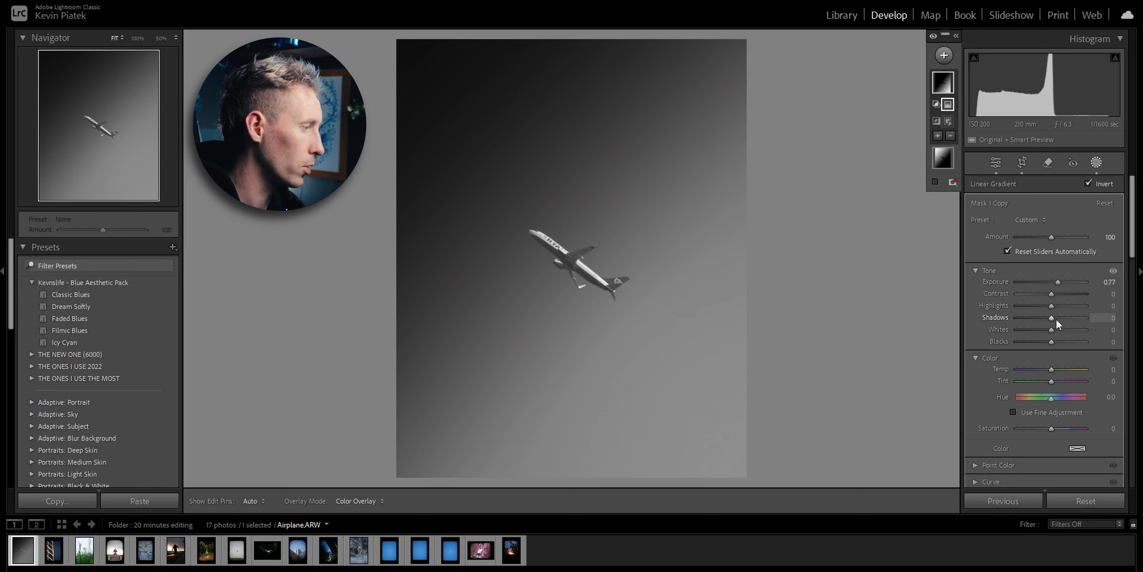
scroll(1052, 350, down, 3)
scroll(1047, 387, down, 2)
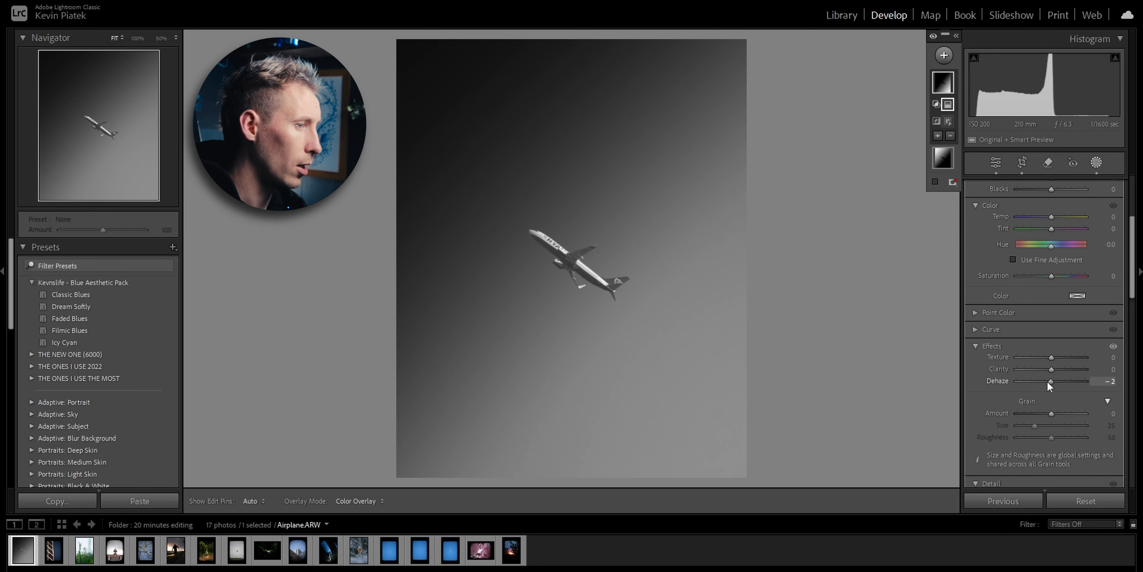
drag(1051, 381, 959, 381)
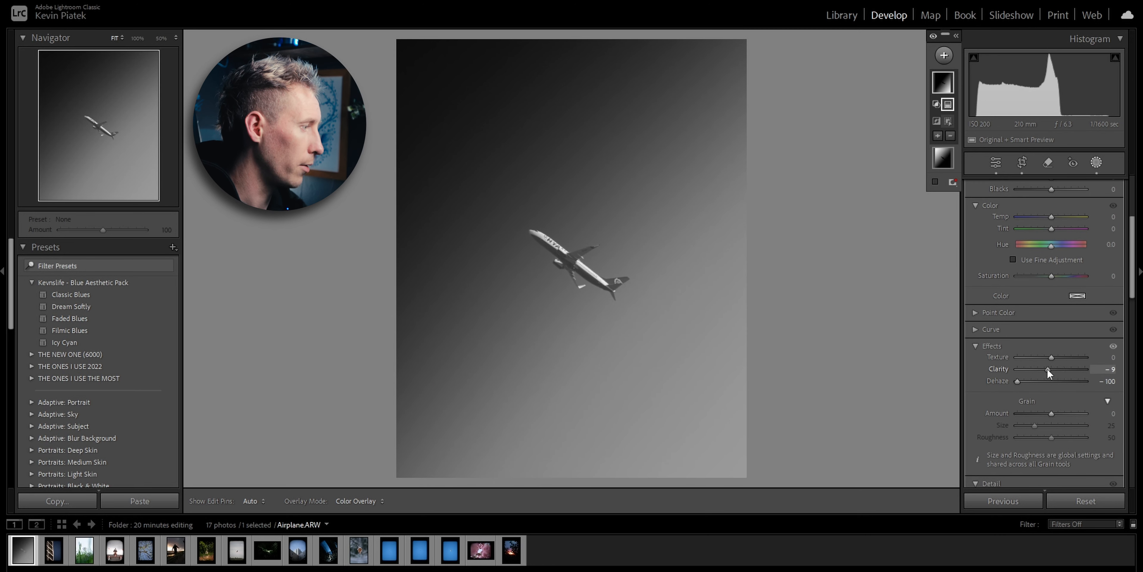
scroll(1041, 356, up, 5)
drag(1052, 294, 980, 295)
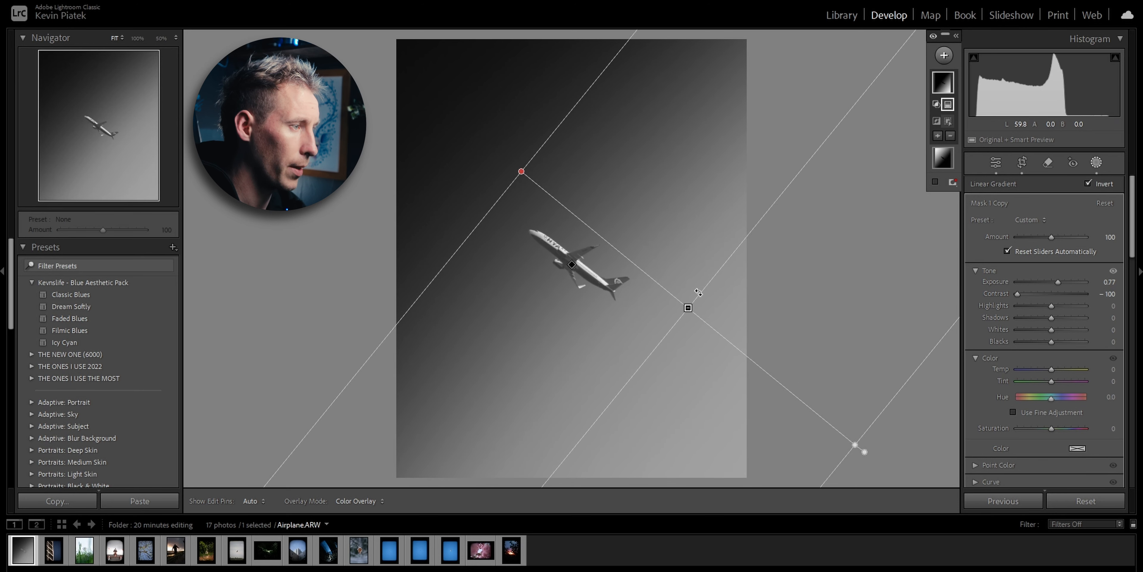
Re-angle the duplicated mask's gradient to follow the airplane's diagonal and raise its exposure to 2.32, then leave masking
drag(700, 291, 686, 311)
drag(1062, 281, 1072, 284)
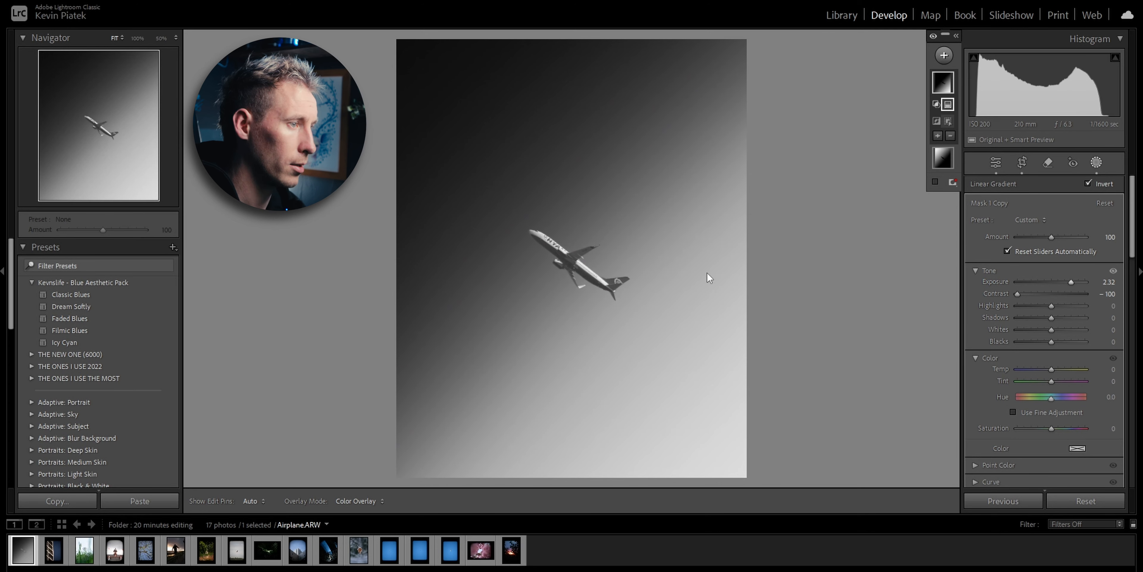
drag(535, 157, 498, 139)
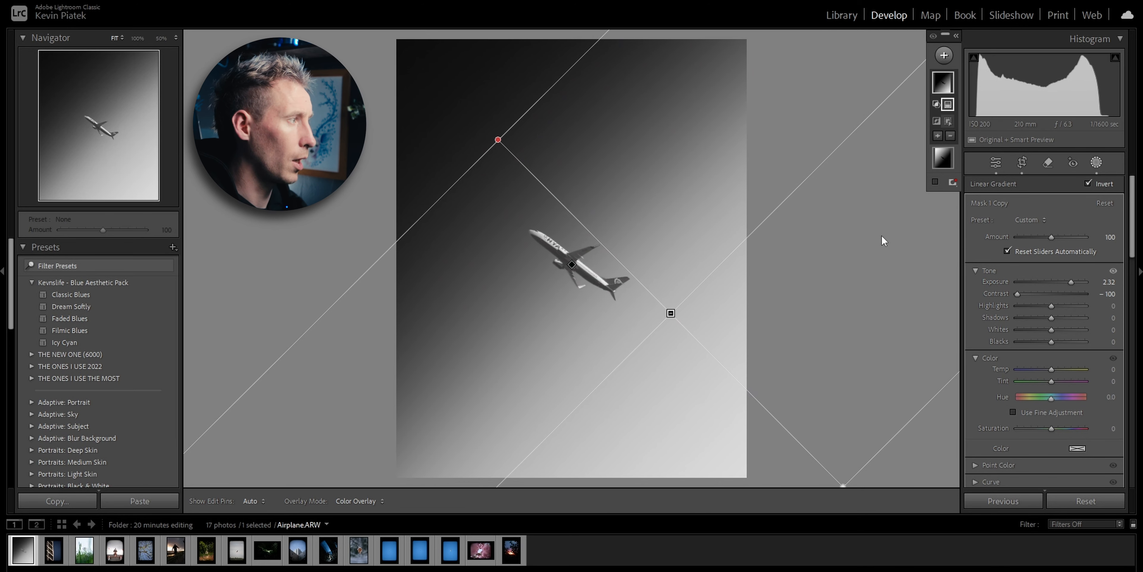
click(1097, 161)
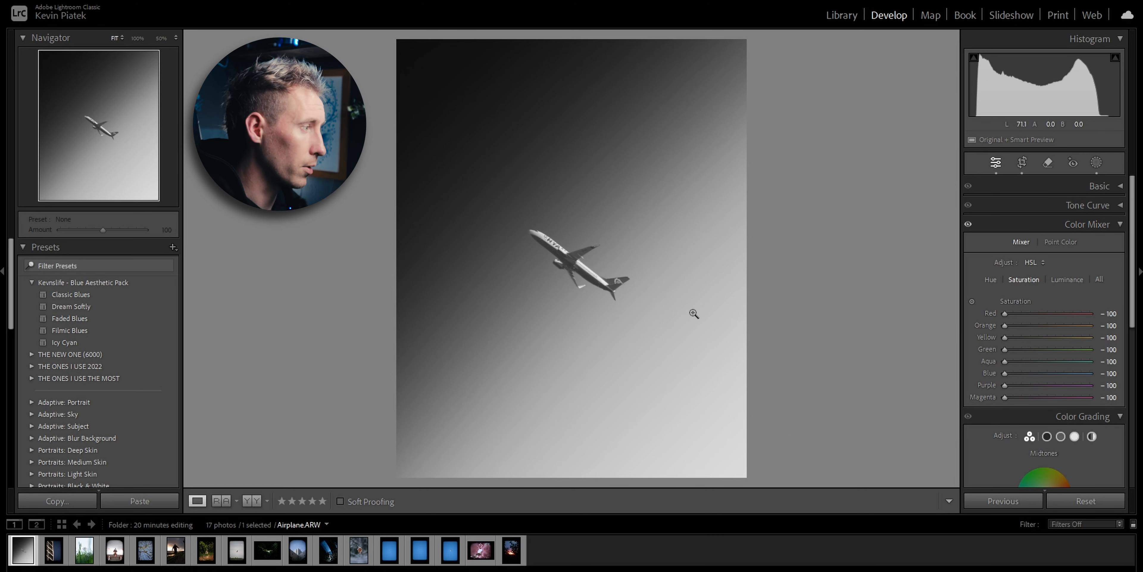
In the Color Mixer, set the blue saturation to -17 and the blue hue to -19
drag(1011, 373, 1040, 374)
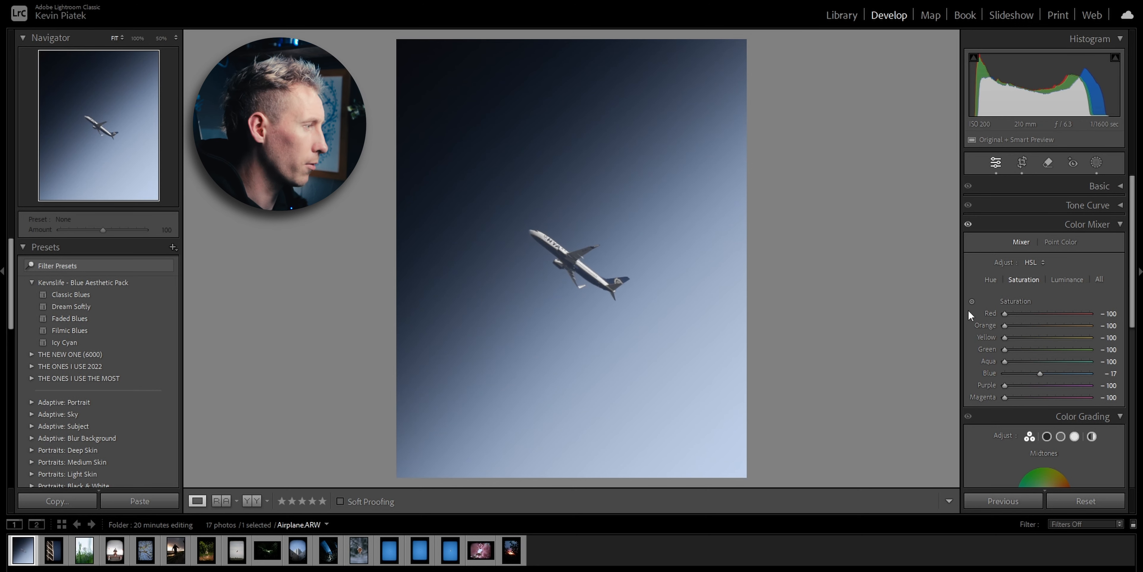
click(995, 280)
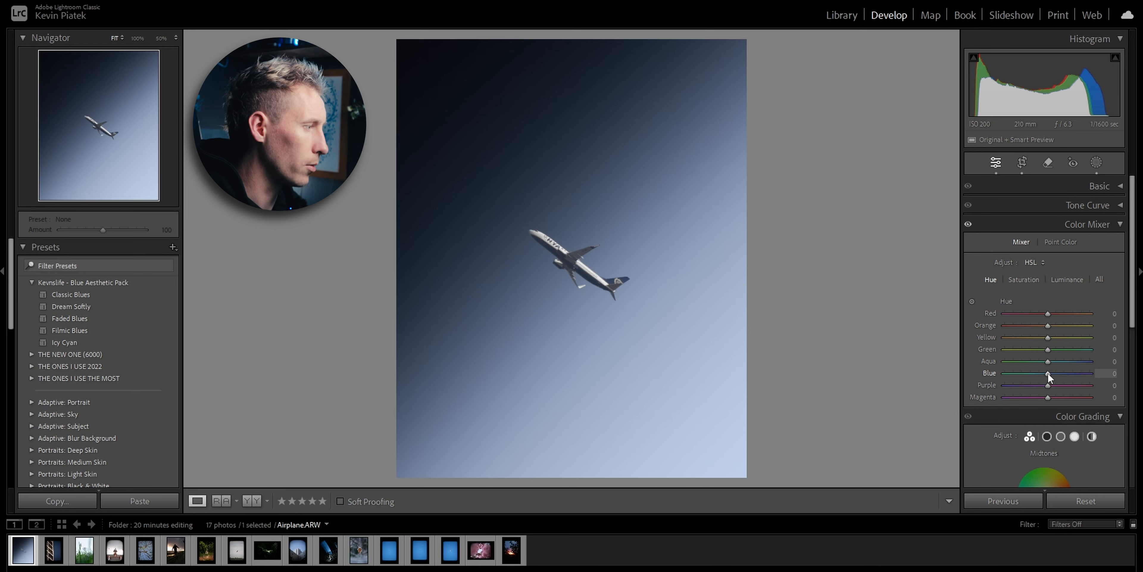
mouse_move(1048, 372)
mouse_down()
mouse_move(1057, 373)
mouse_move(1038, 375)
mouse_up()
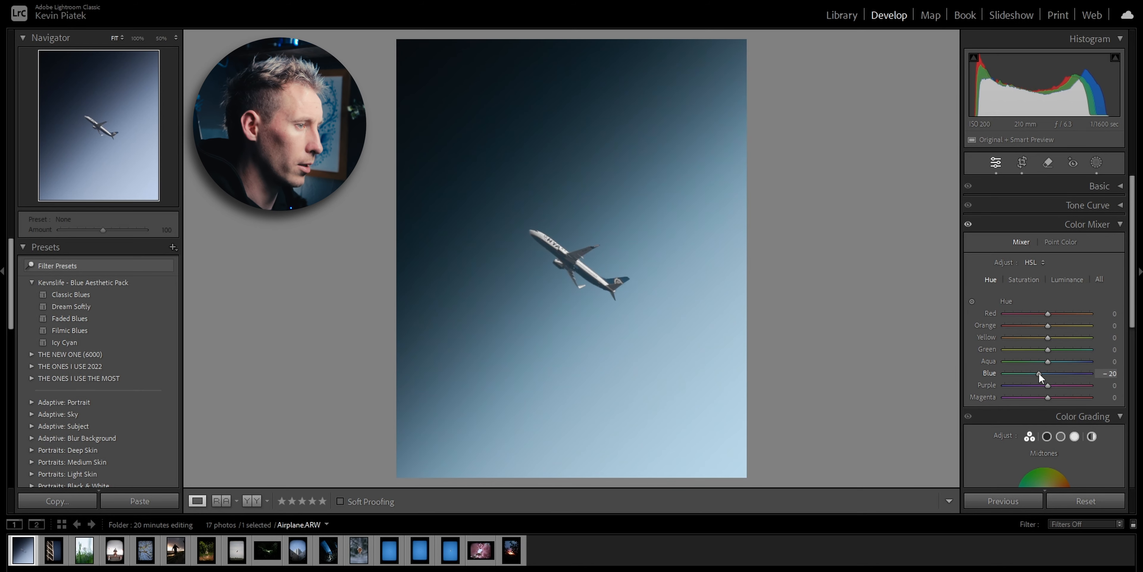
Add a new object mask that selects only the airplane
key(shift+w)
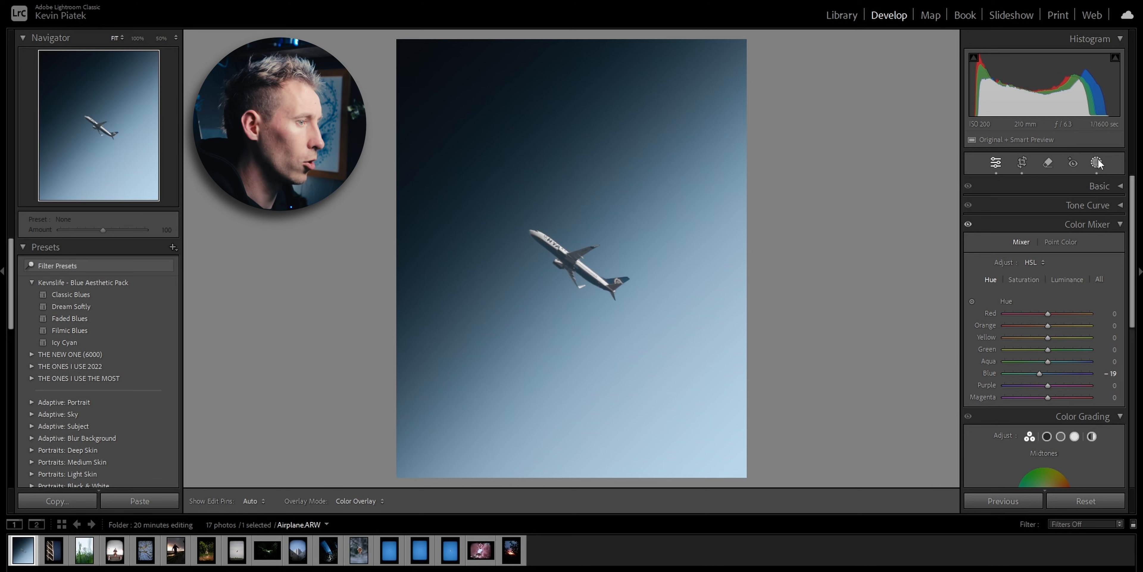
click(945, 55)
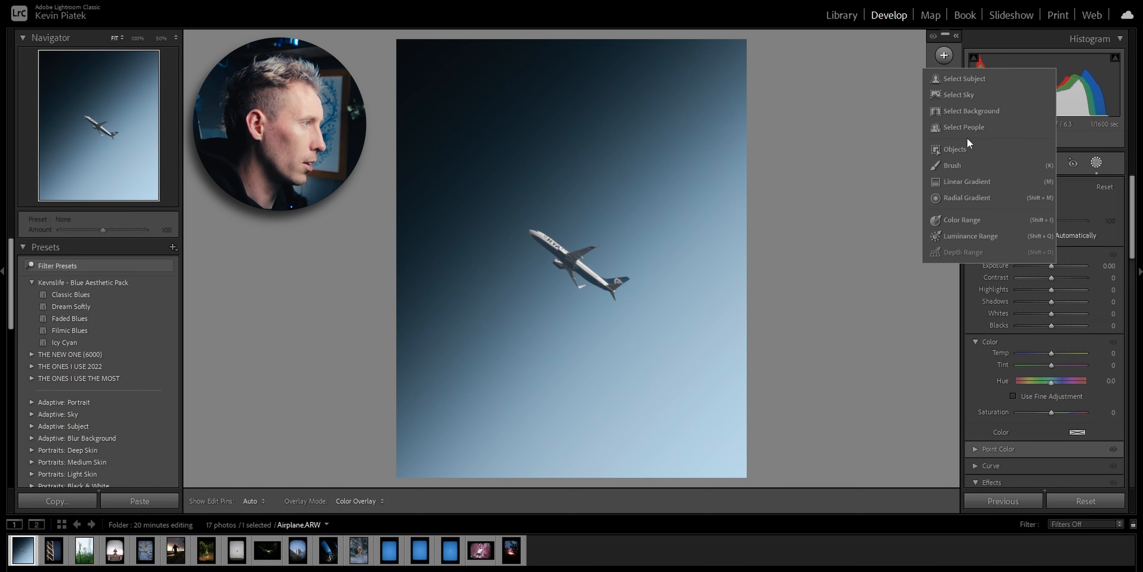
click(964, 147)
mouse_move(623, 276)
mouse_down()
mouse_move(545, 242)
mouse_move(562, 264)
mouse_move(591, 262)
mouse_up()
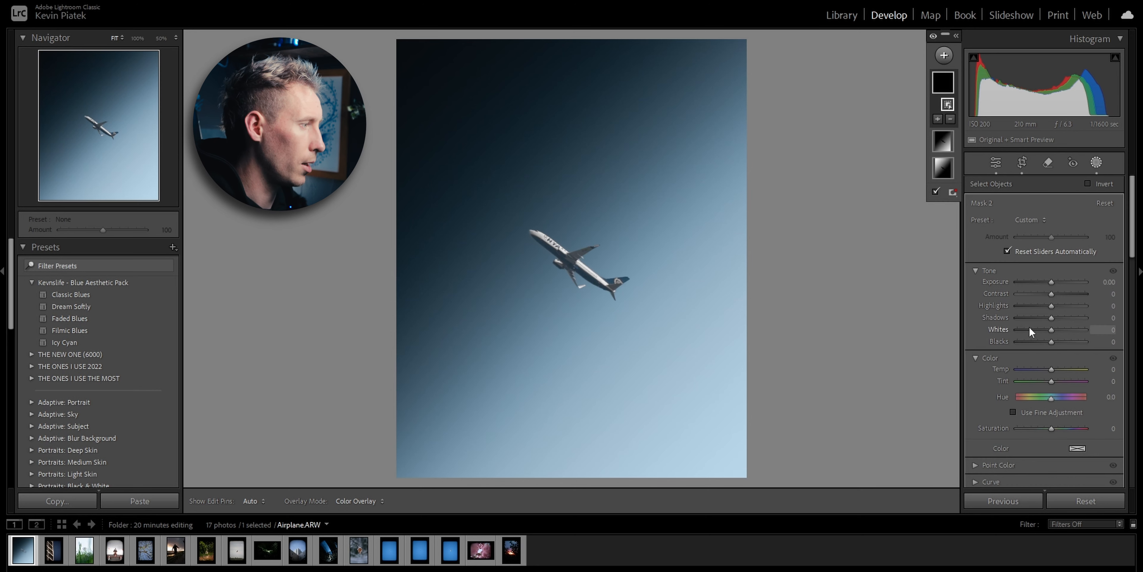
Set the airplane mask's contrast to 18, texture to 30, clarity to 9, shadows to 35 and whites to 33, then leave masking
drag(1051, 295, 1055, 295)
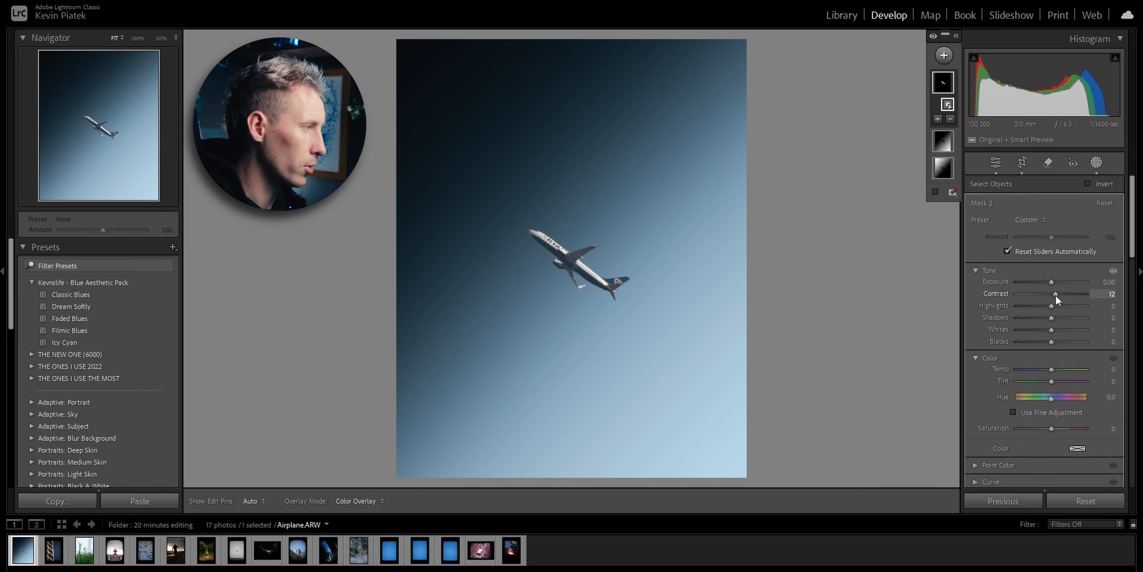
scroll(1000, 363, down, 5)
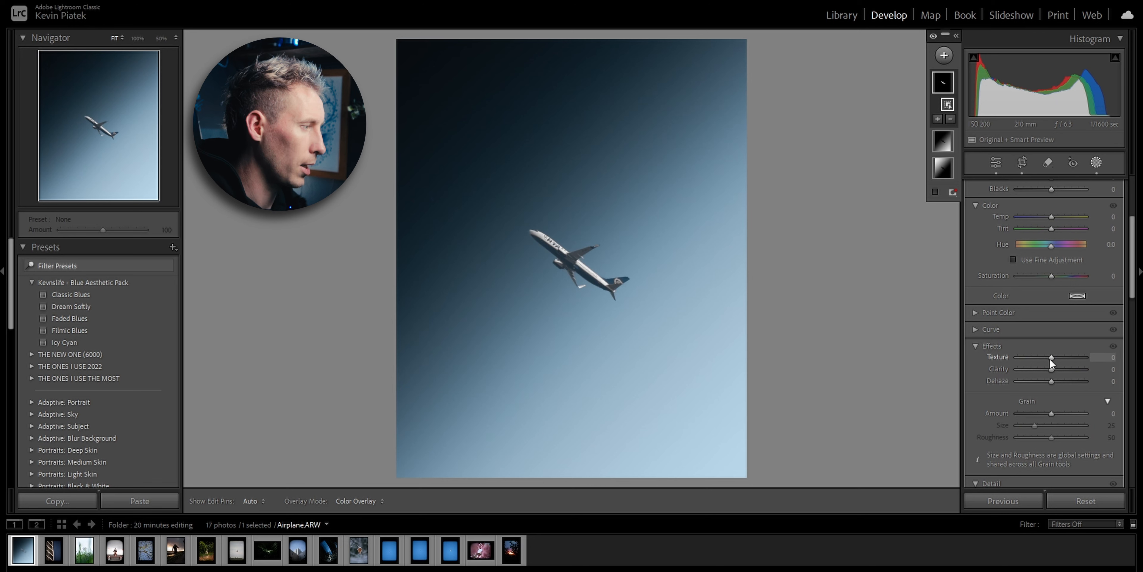
drag(1052, 357, 1055, 369)
scroll(1049, 298, up, 3)
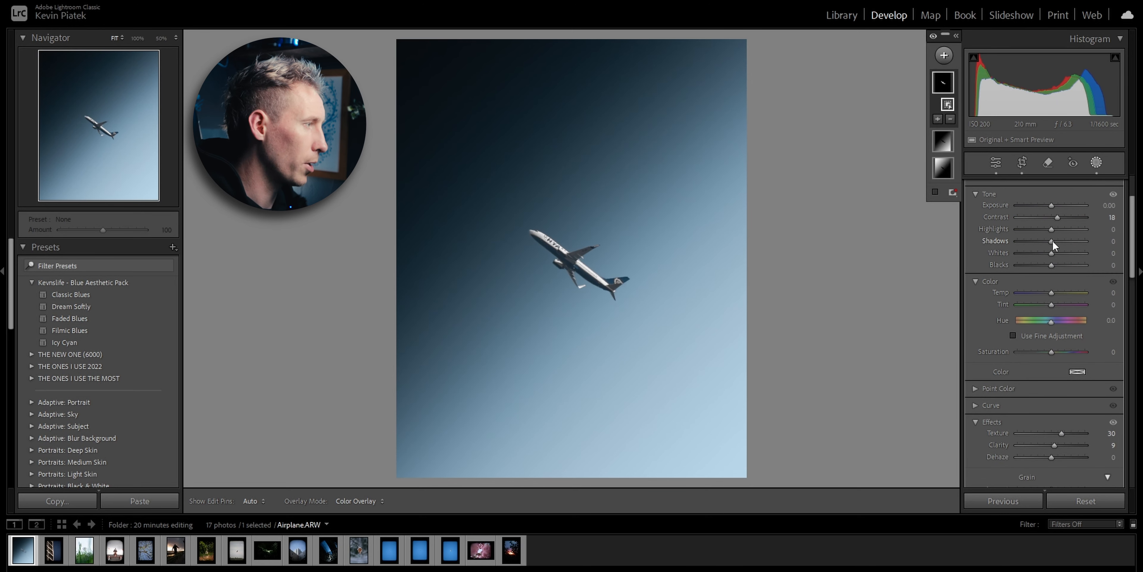
drag(1053, 240, 1065, 241)
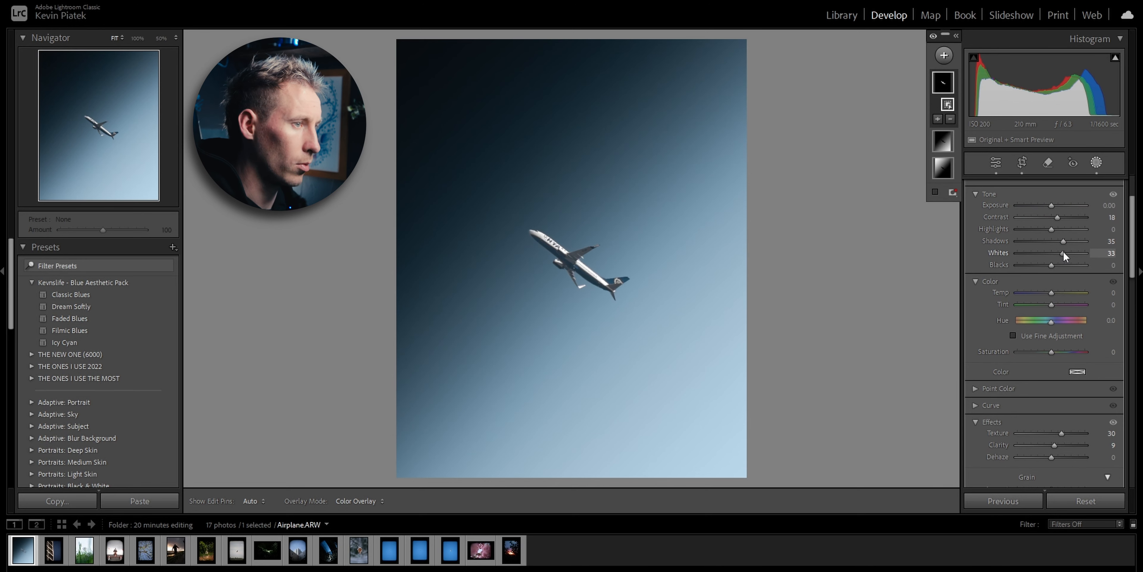
click(1096, 163)
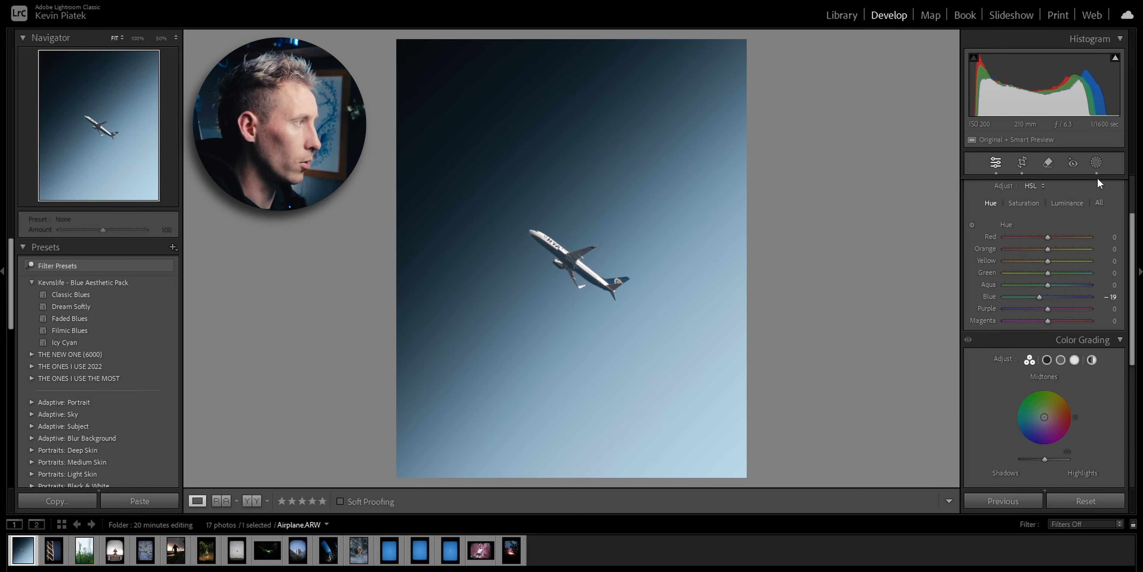
On the duplicated gradient mask, raise the exposure to 3.09 while checking for highlight clipping, set saturation to -16, and leave masking
click(1096, 163)
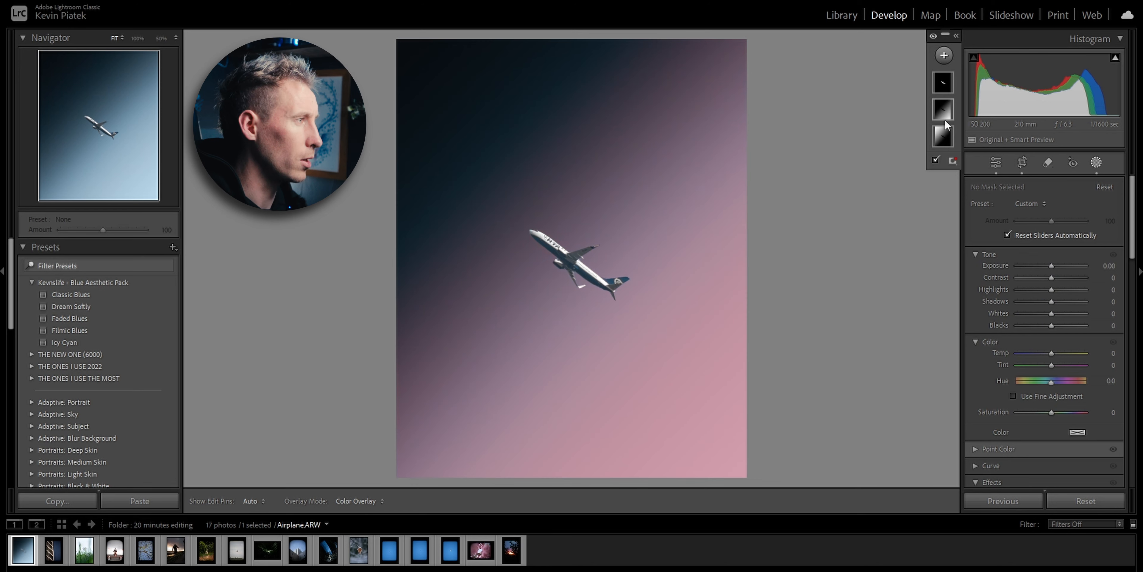
click(943, 114)
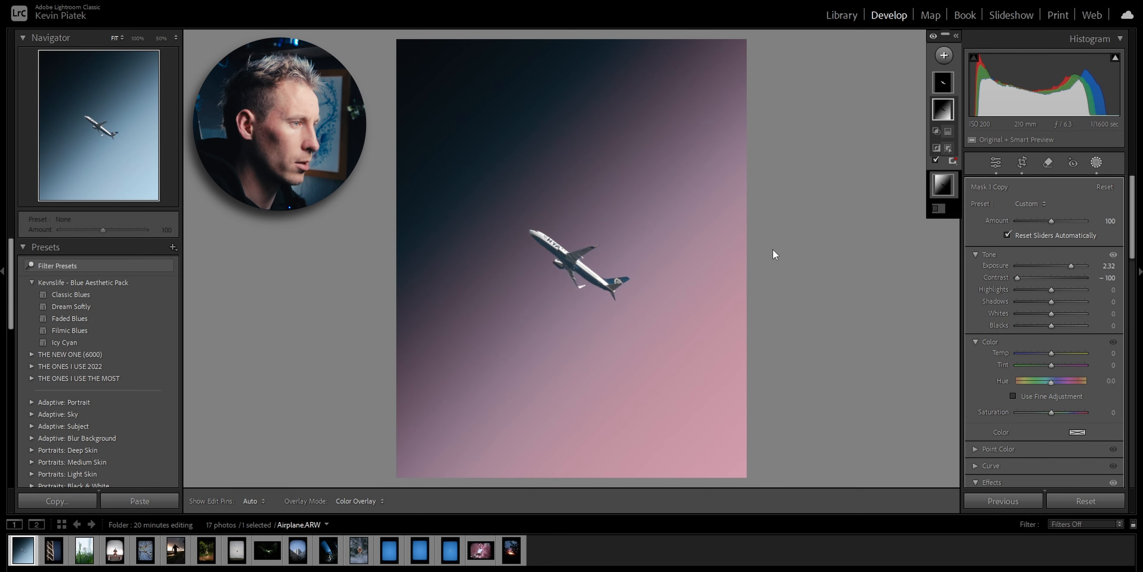
click(667, 315)
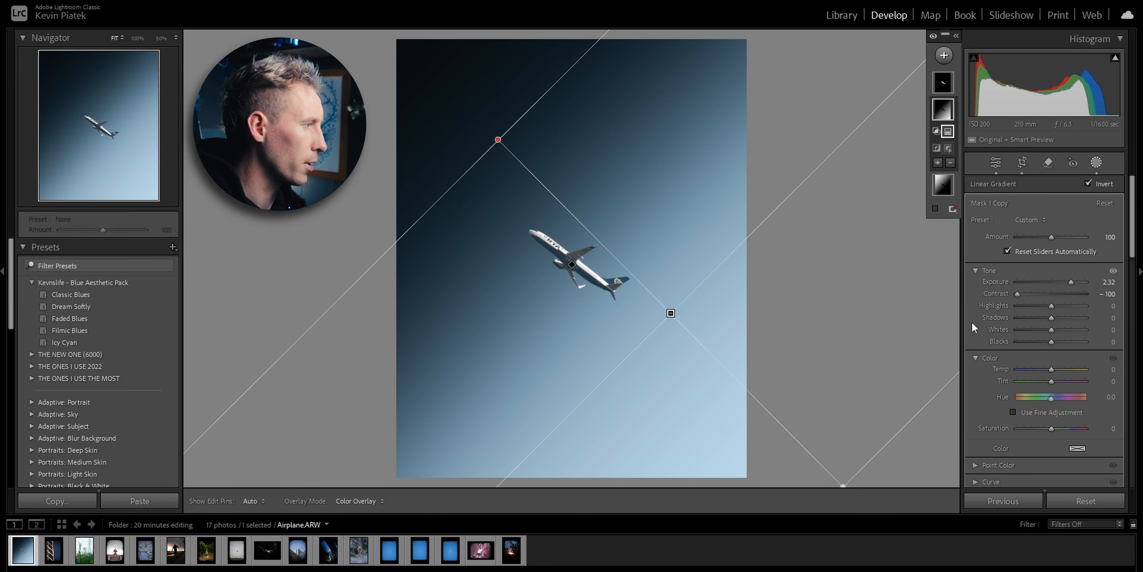
drag(1069, 284, 1072, 283)
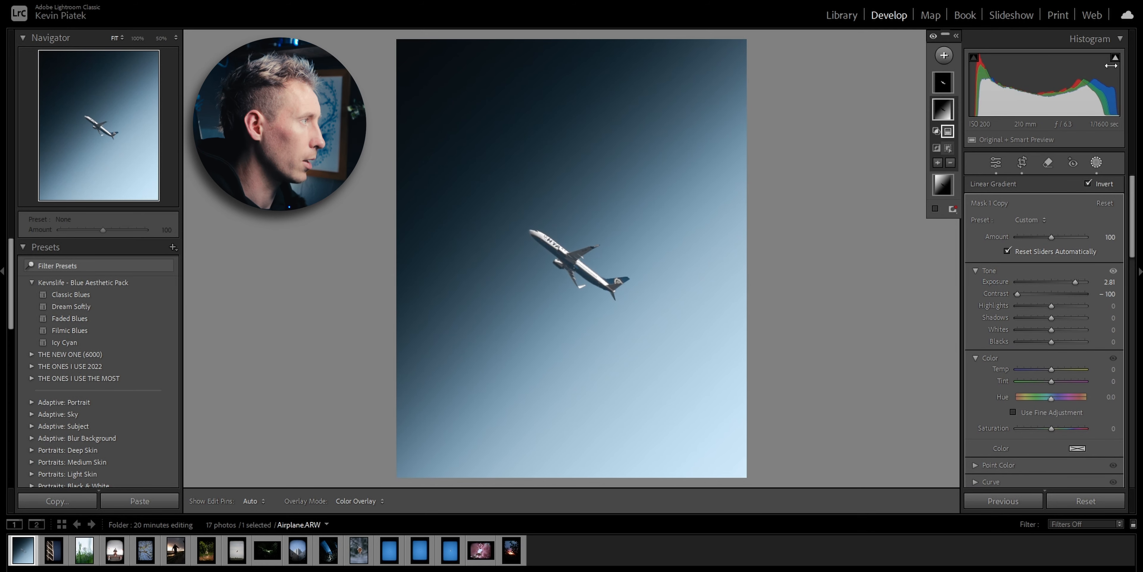
mouse_move(1117, 59)
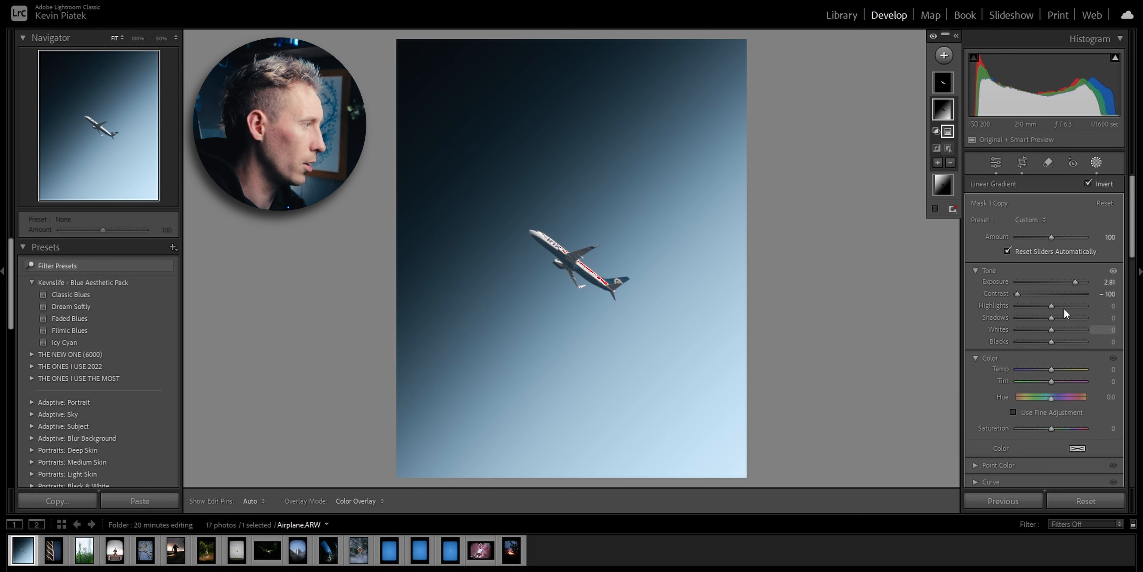
drag(1075, 283, 1078, 284)
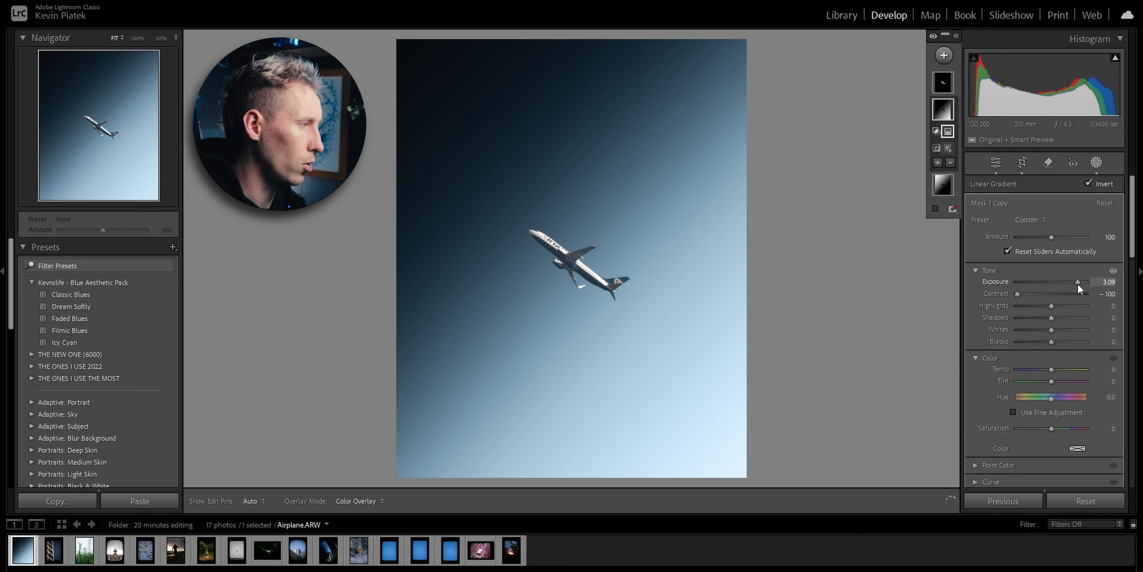
mouse_move(1116, 60)
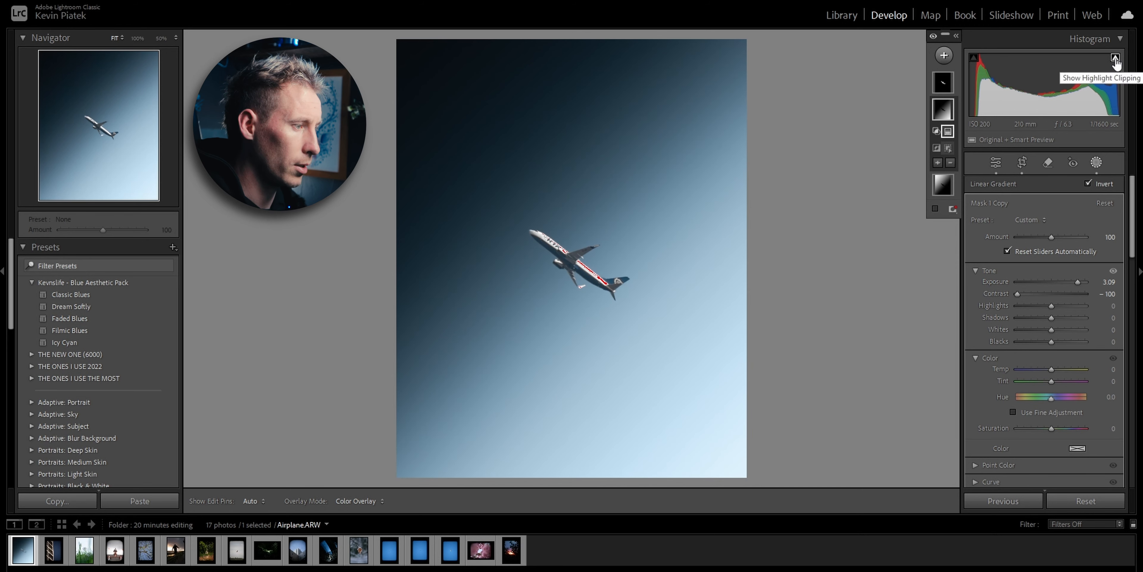
drag(1053, 429, 1047, 431)
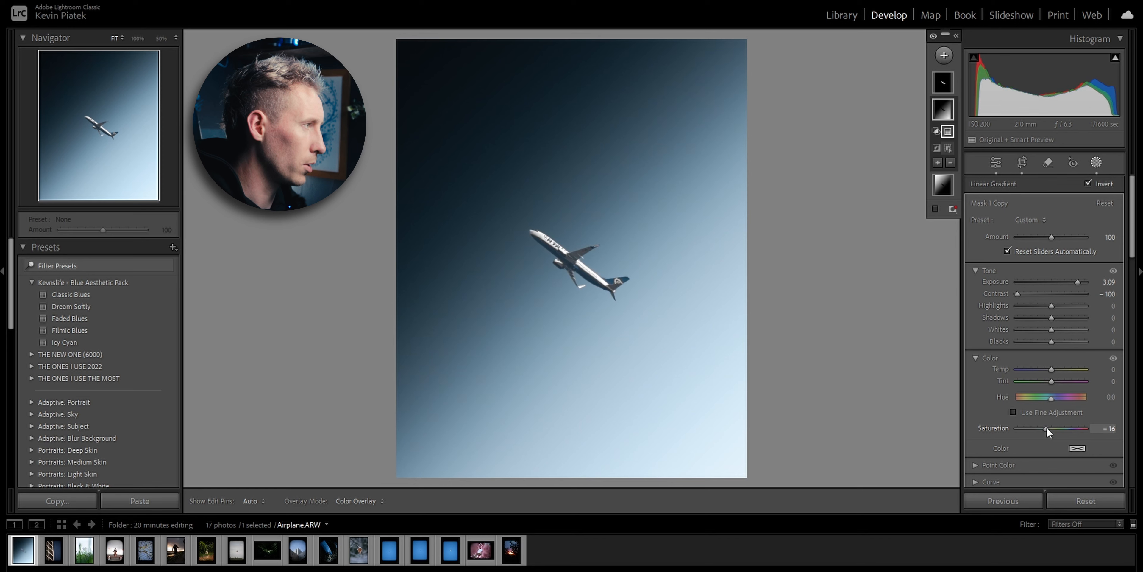
click(1097, 164)
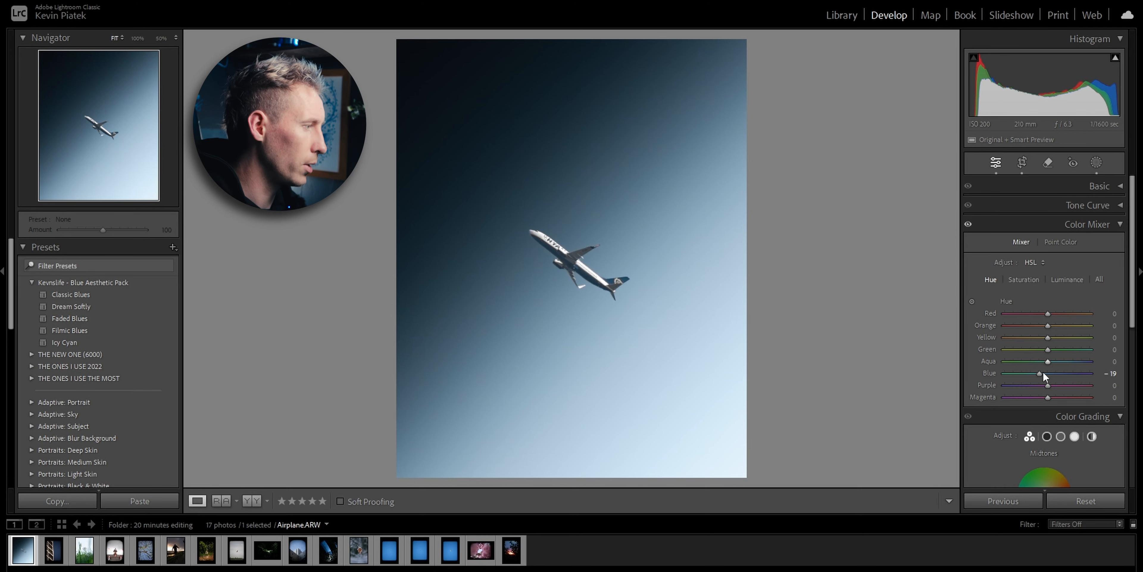
Set the blue saturation to +13 in the Color Mixer and compare the edit with the original airplane photo
click(1028, 282)
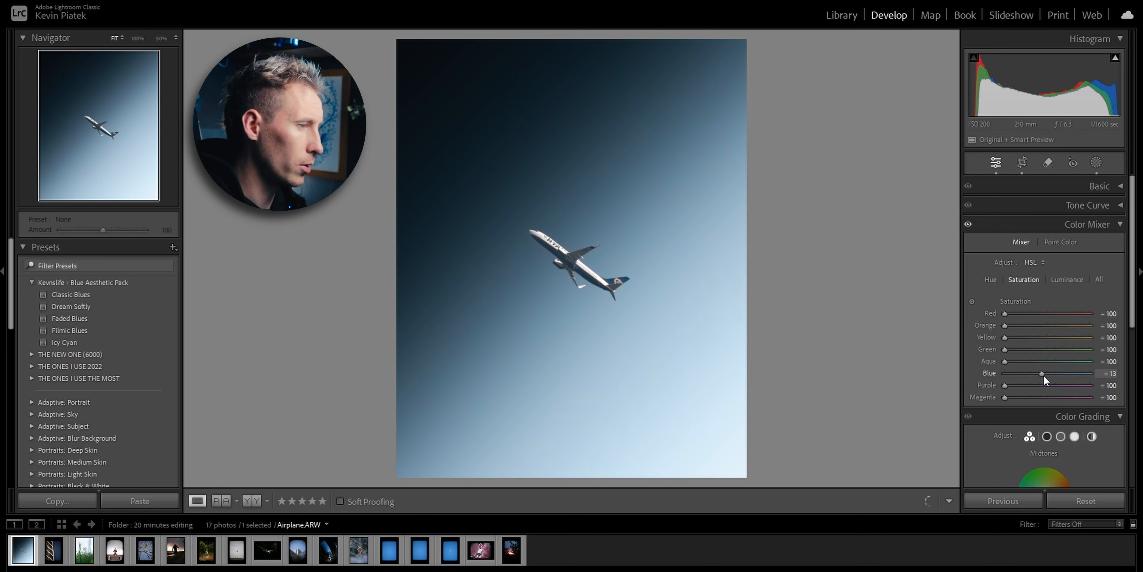
drag(1046, 375, 1048, 375)
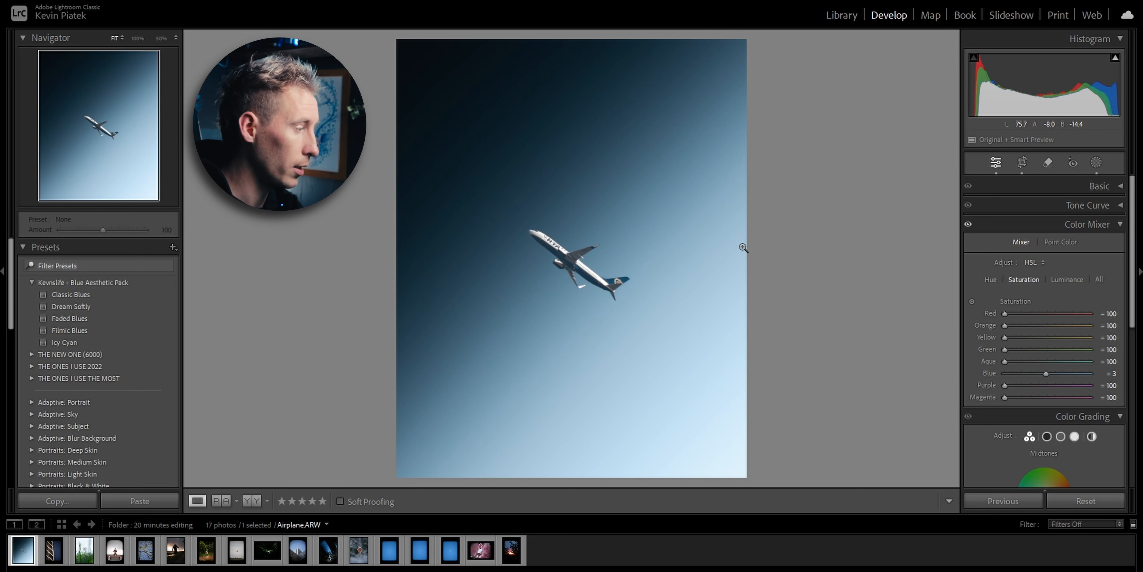
key(y)
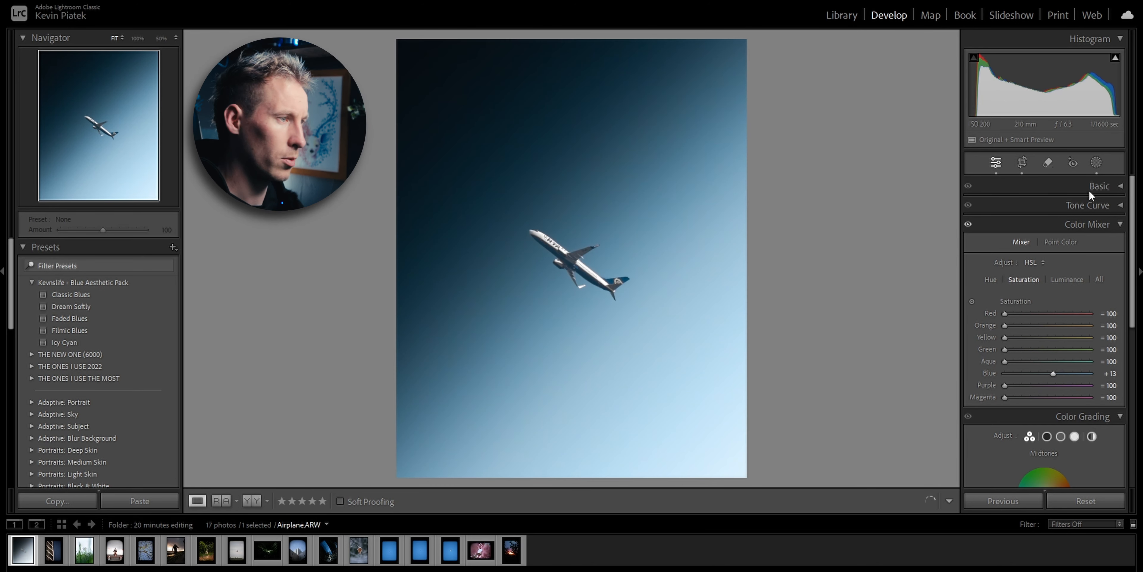
key(backslash)
key(backslash)
key(backslash)
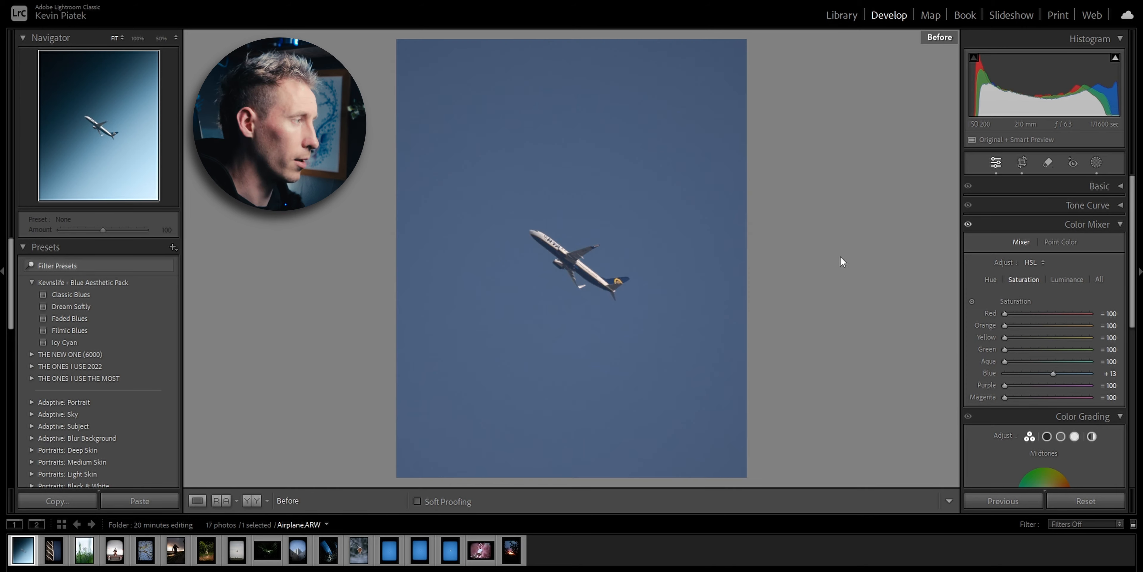
Move on to the next photo, the building facade, and set its crop aspect ratio to 16 x 9
key(Right)
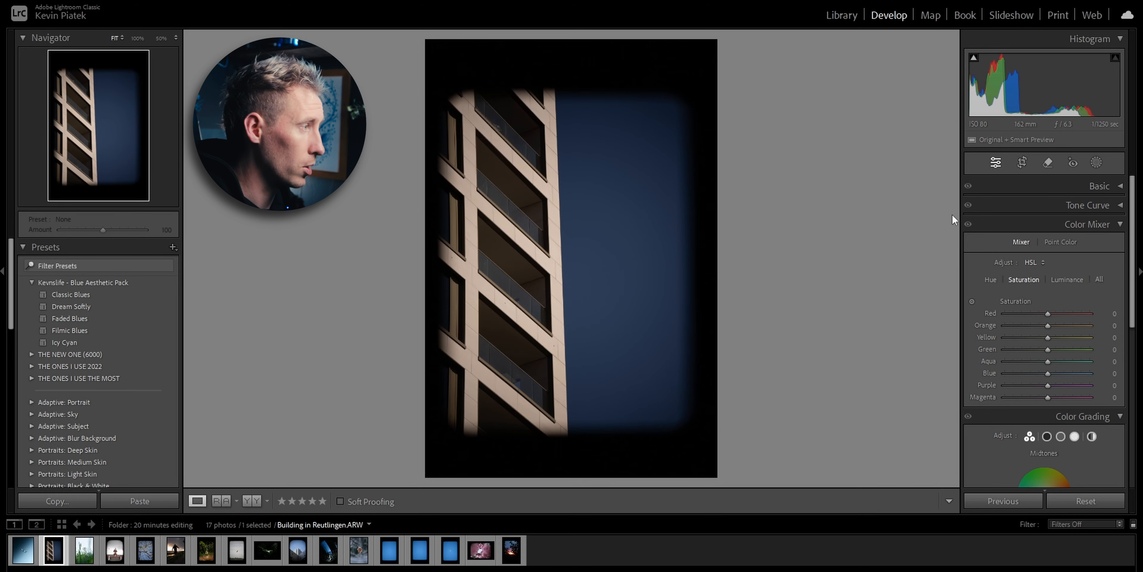
click(1024, 164)
click(1084, 208)
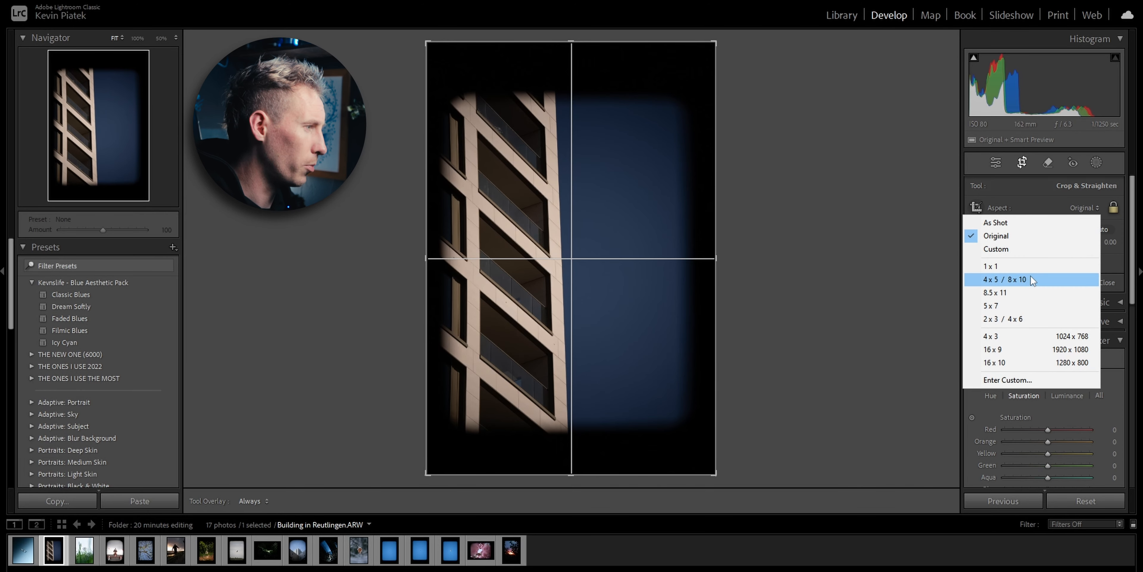
click(1022, 351)
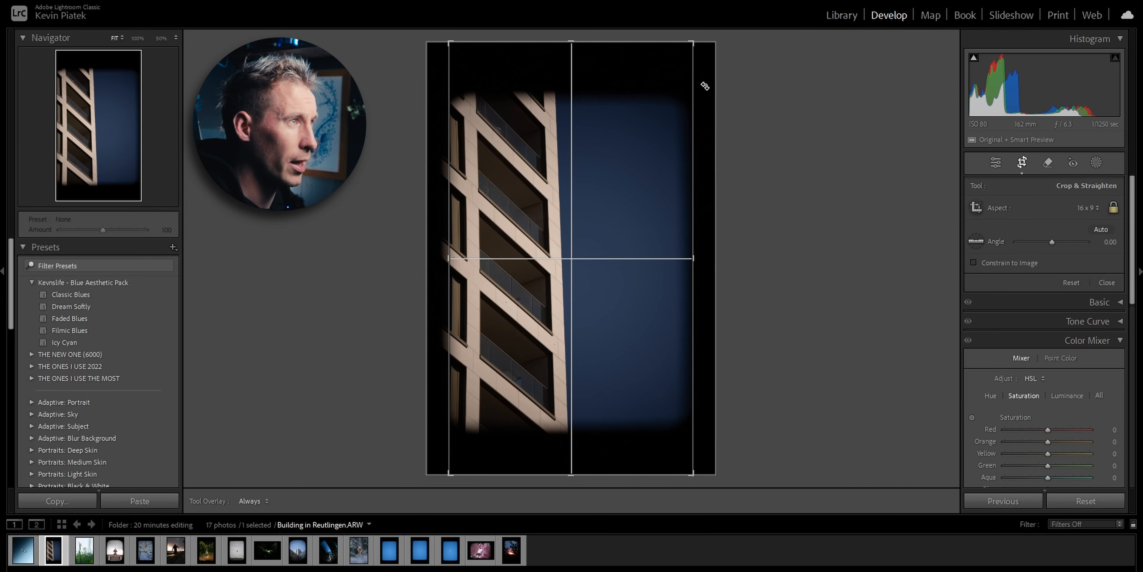
Tighten the crop inside the black vignette and rotate it 2.26° so the building edge stands vertical along the centre, then finish cropping
drag(699, 44, 666, 64)
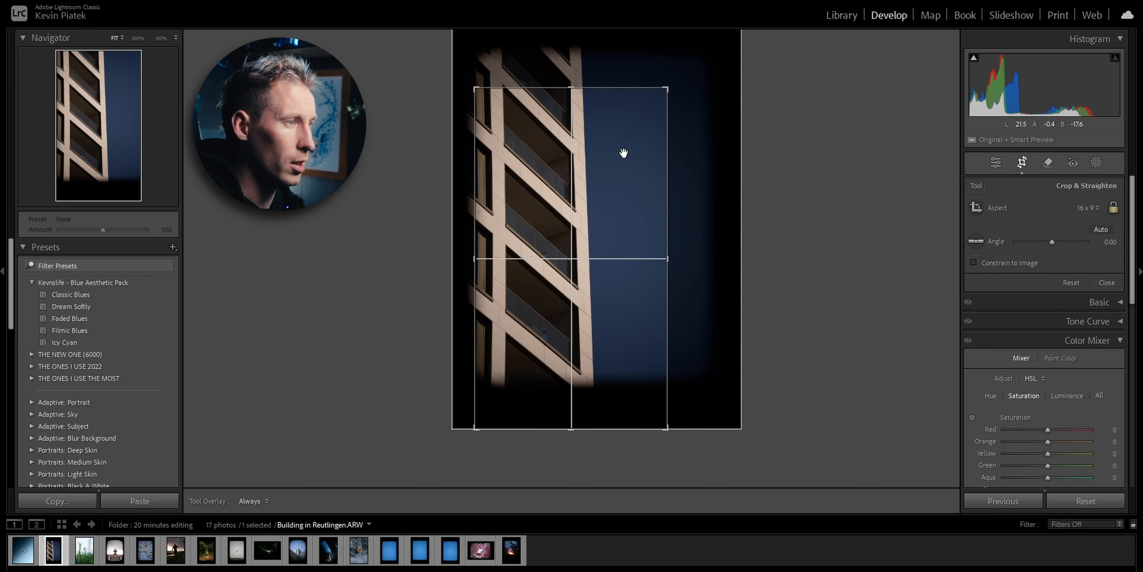
drag(622, 154, 609, 206)
drag(668, 96, 707, 127)
drag(602, 198, 584, 199)
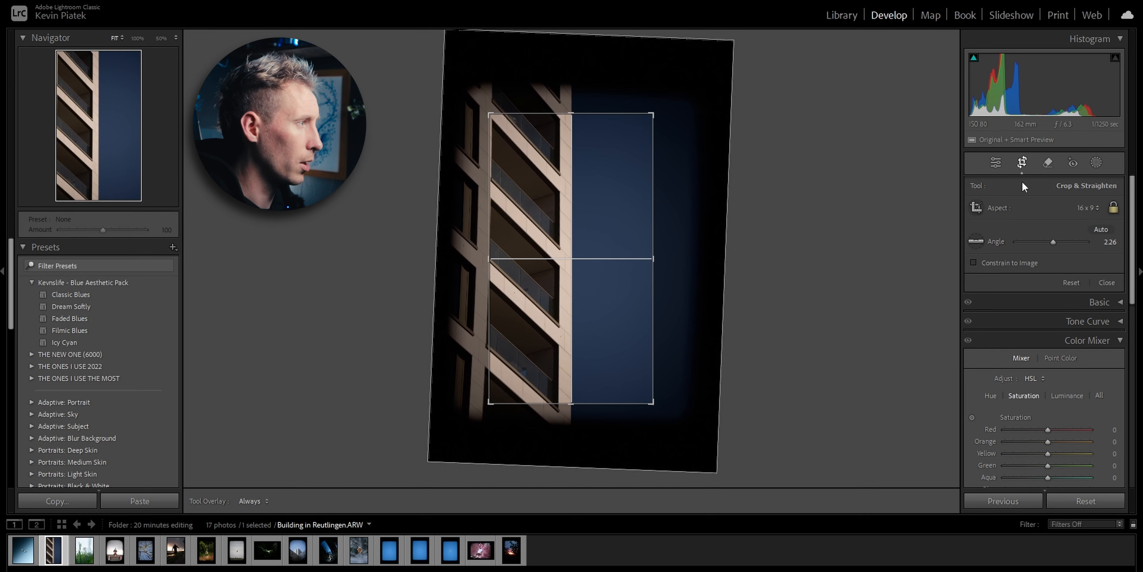
click(1022, 163)
Set the saturation of all eight colours, from red to magenta, to -100 in the Color Mixer
drag(1048, 314, 1004, 314)
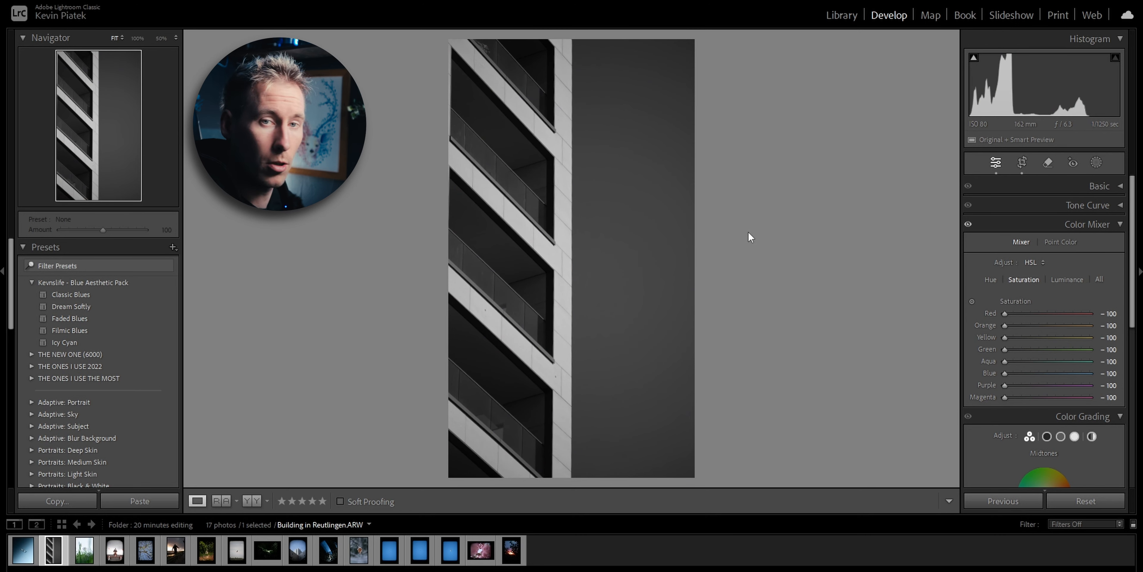
Add a sky mask and intersect it with a horizontal linear gradient that strengthens from the building edge towards the photo's outer edge
click(1100, 166)
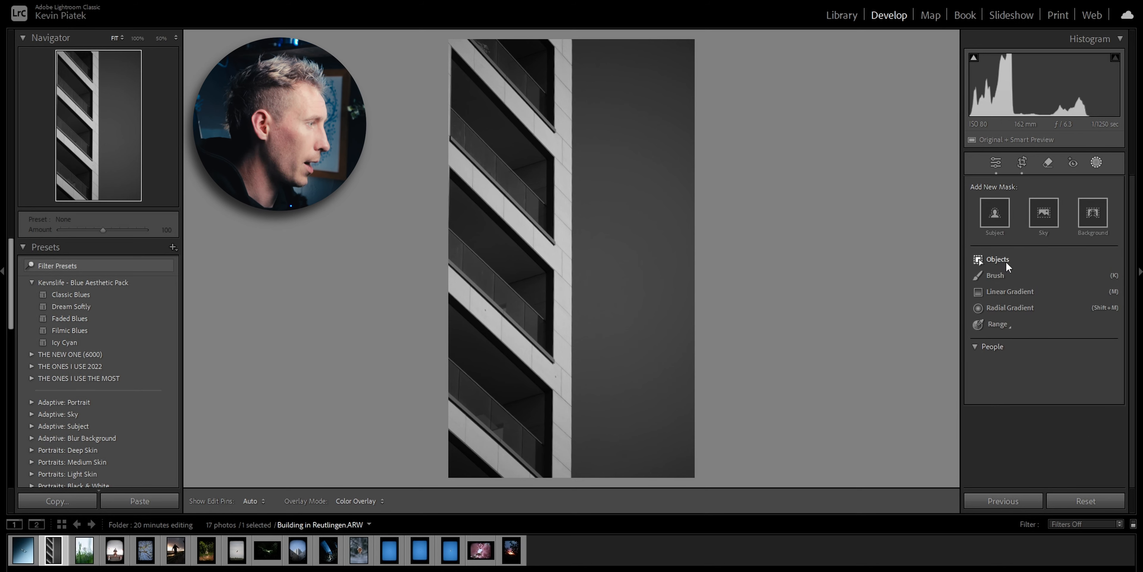
click(1034, 224)
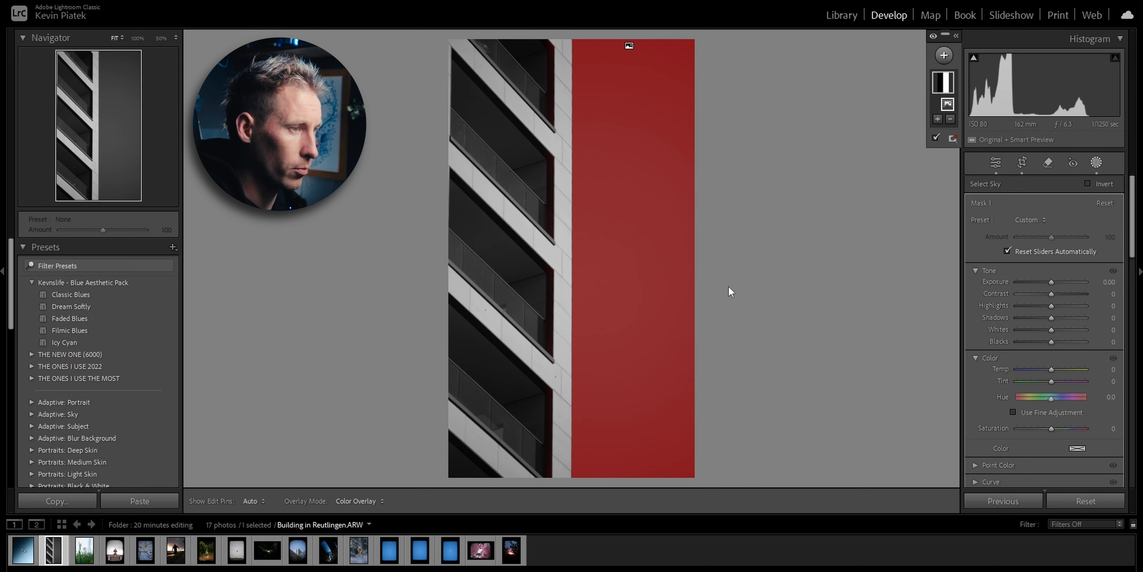
right_click(941, 90)
mouse_move(988, 146)
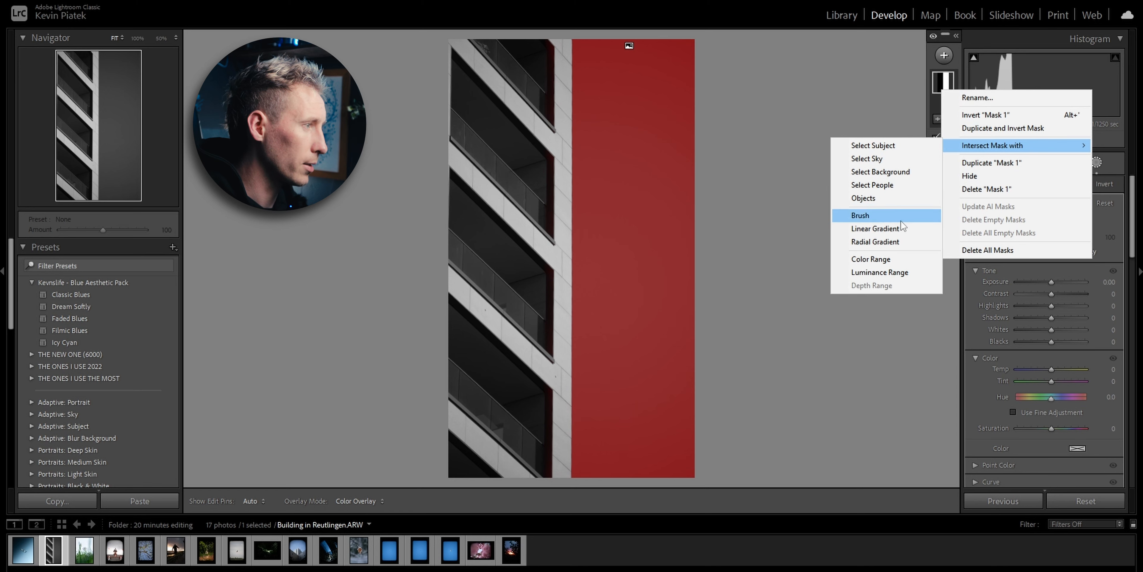
click(901, 228)
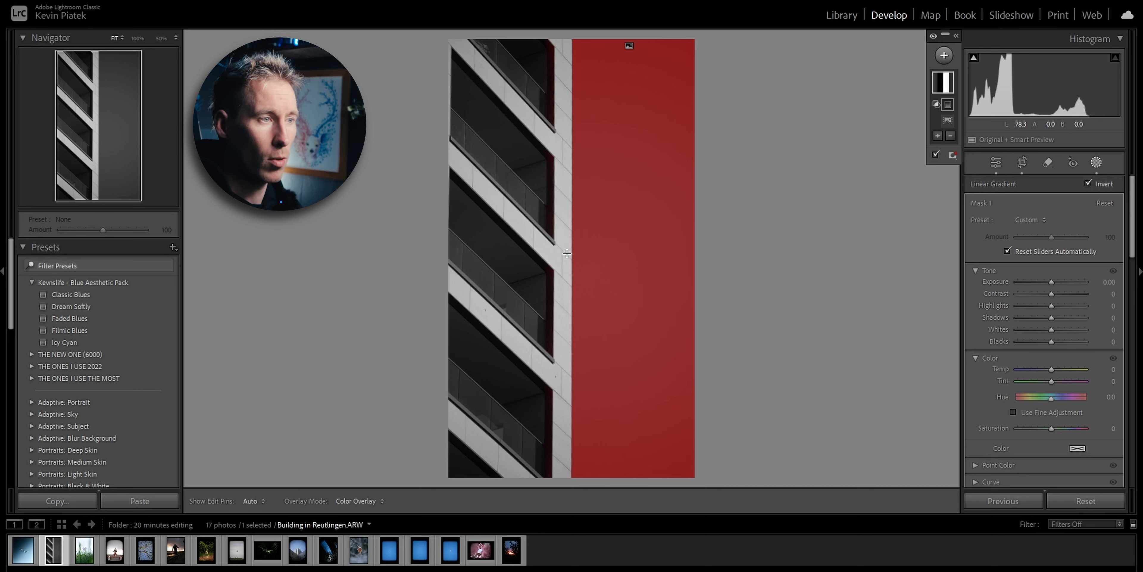
drag(675, 235, 677, 235)
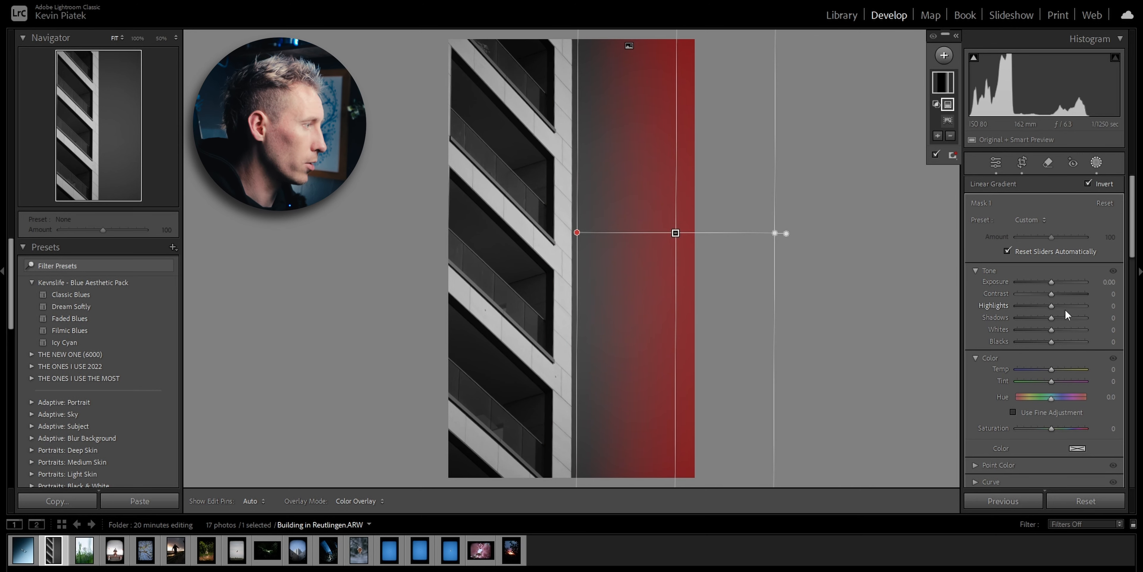
Set the sky gradient mask's contrast to -100, dehaze to -100 and clarity to -16
drag(1054, 294, 982, 294)
scroll(1002, 347, down, 2)
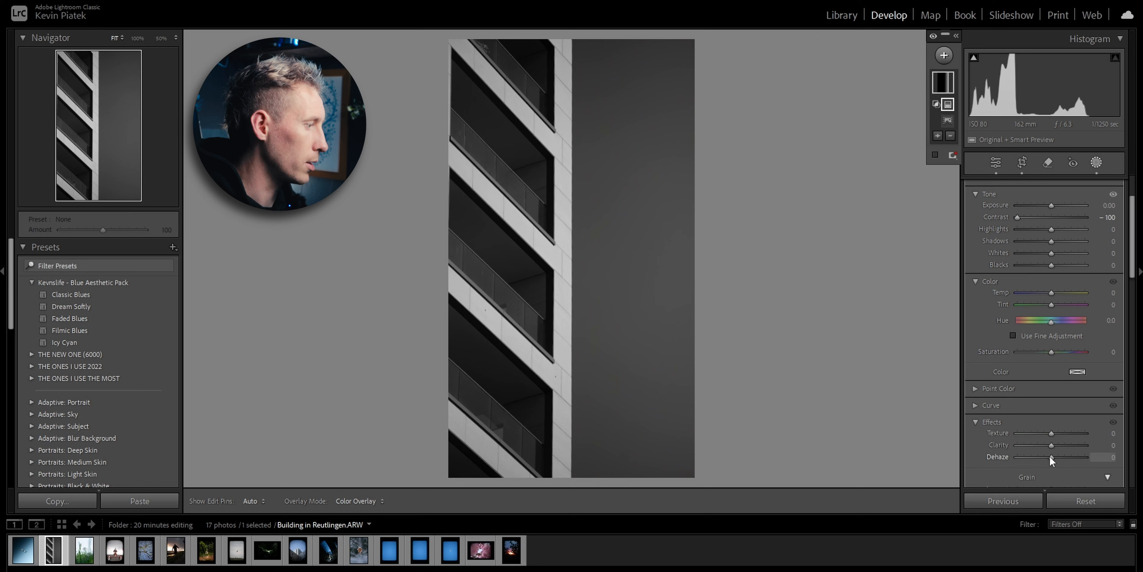
drag(1051, 456, 978, 455)
drag(1051, 443, 1048, 444)
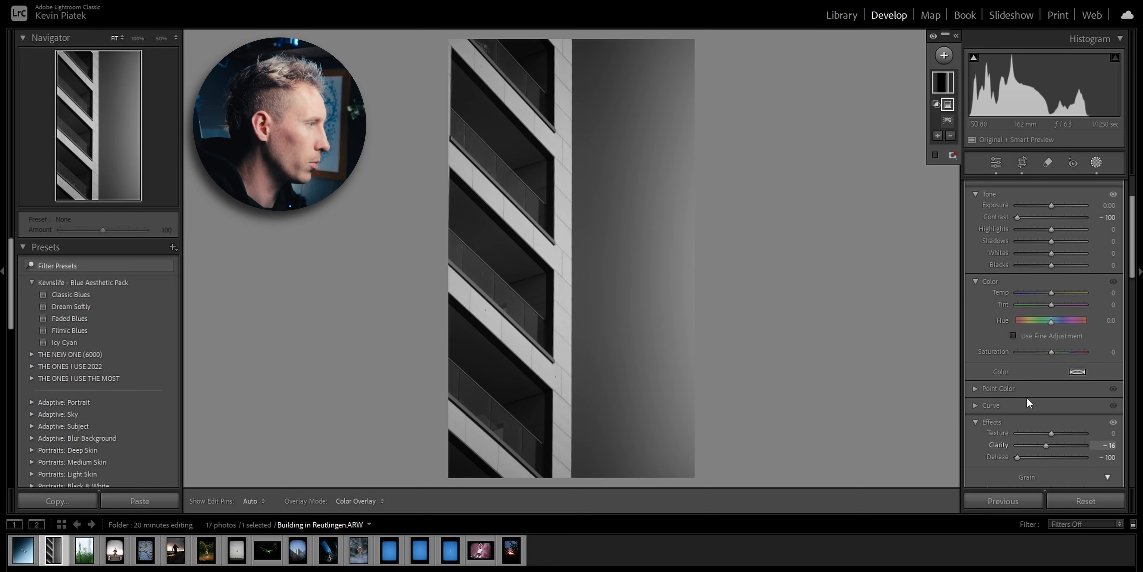
Widen the sky gradient slightly so it starts right at the building edge, and raise the mask's exposure to 2.67
scroll(1027, 398, up, 2)
drag(1053, 281, 1072, 282)
drag(577, 235, 567, 234)
drag(670, 235, 675, 236)
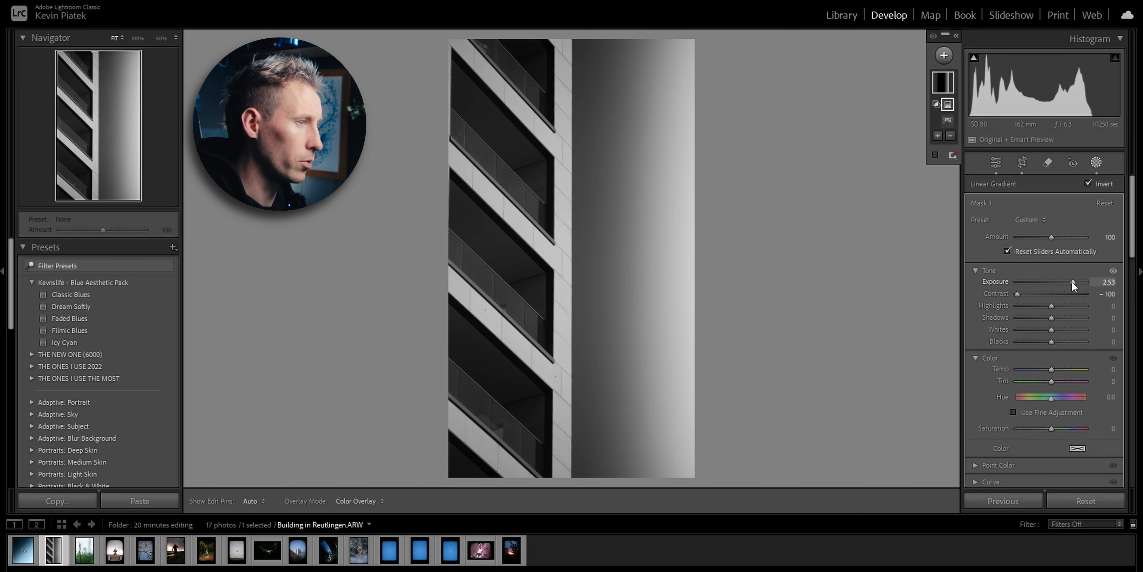
drag(1072, 281, 1073, 281)
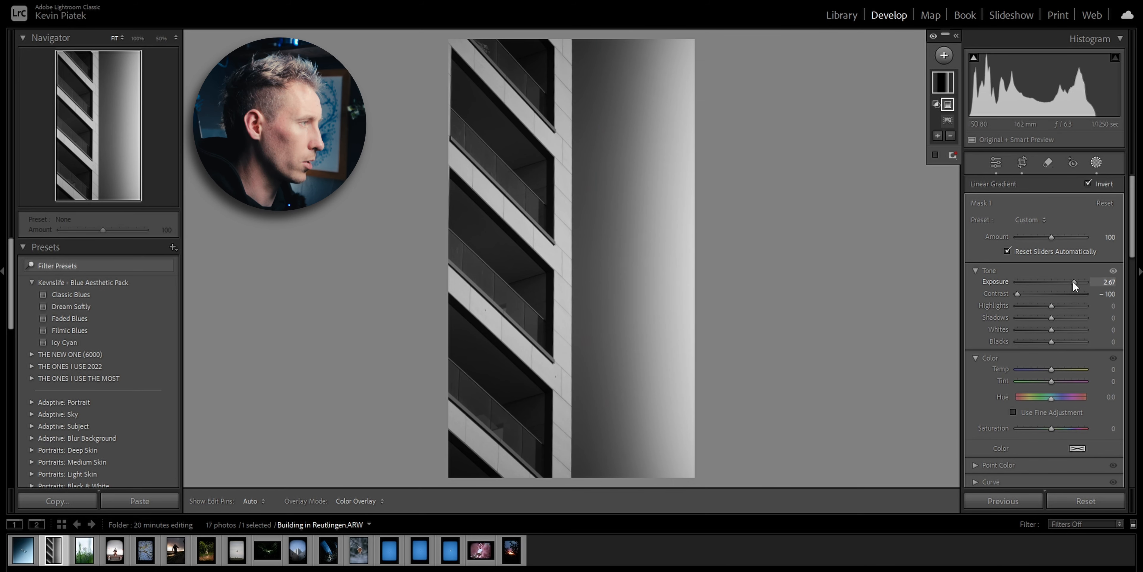
Duplicate the sky gradient mask and reset the copy's exposure, contrast, clarity and dehaze to 0
right_click(942, 82)
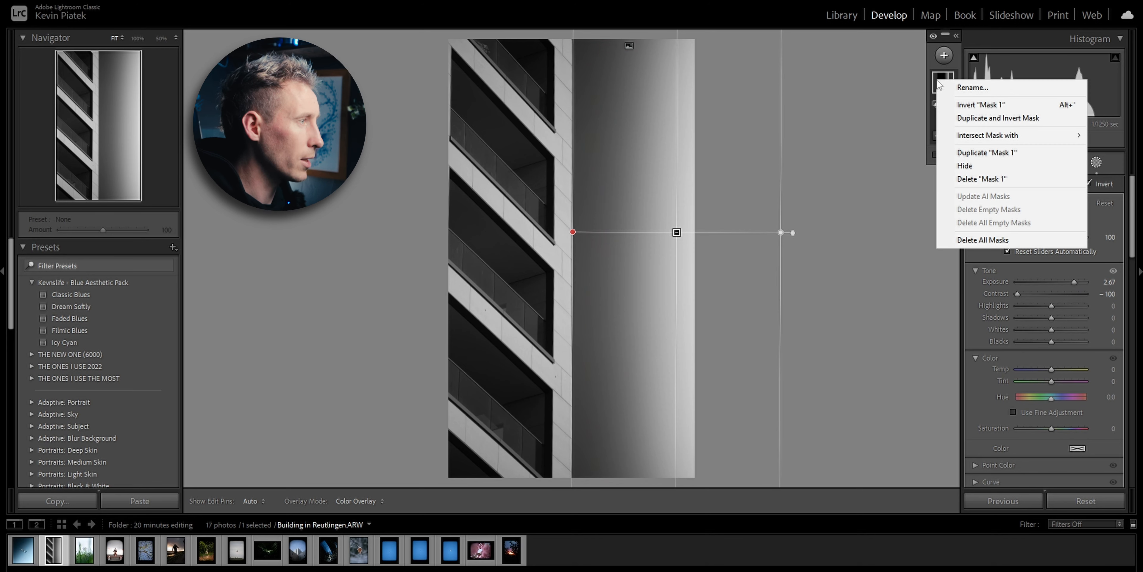
click(977, 153)
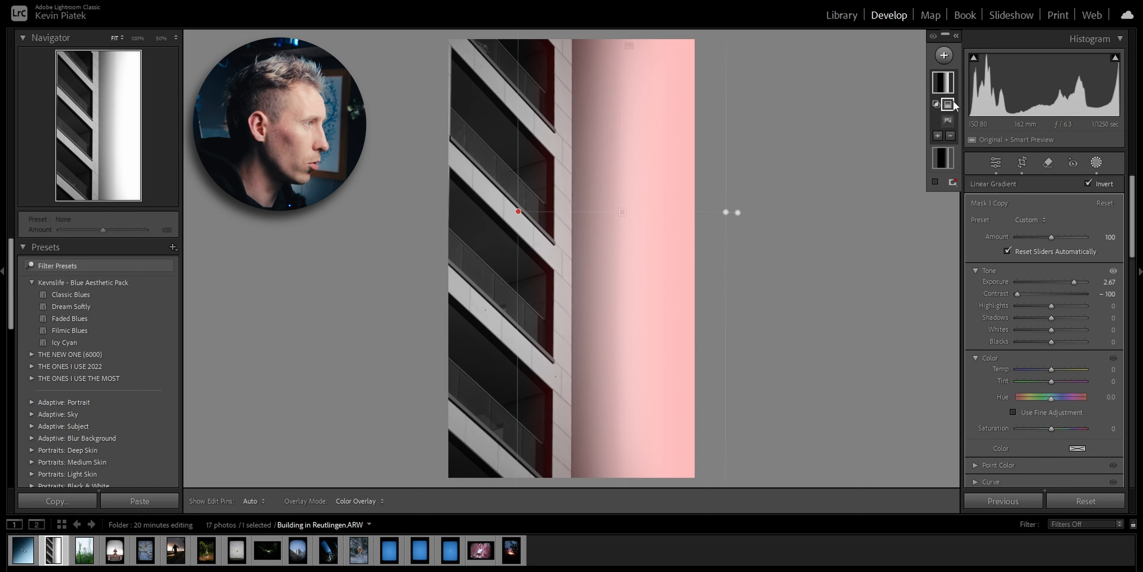
click(948, 104)
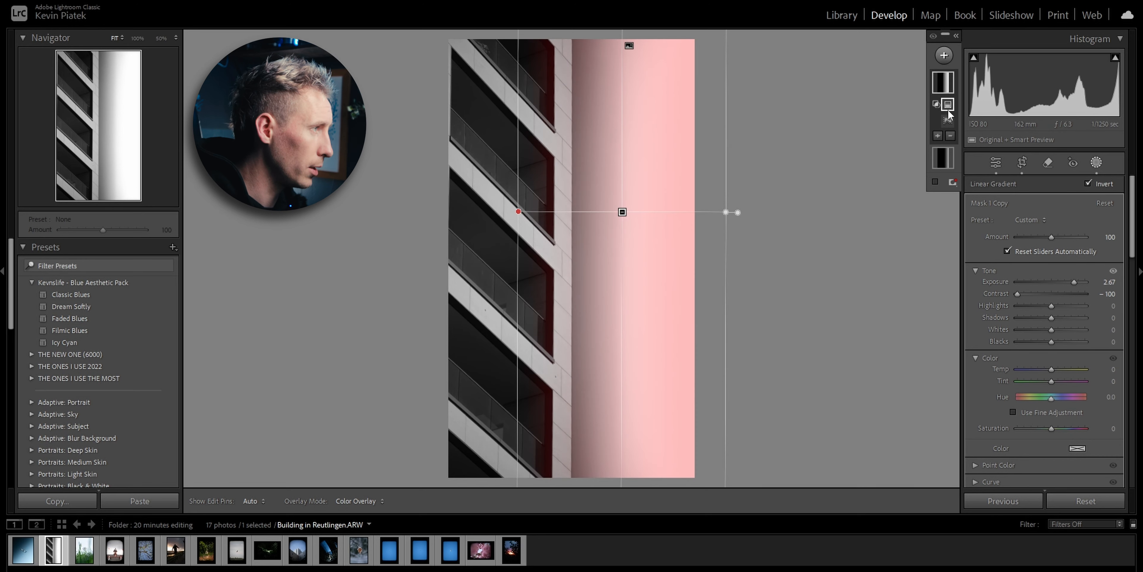
double_click(1003, 283)
double_click(1002, 293)
scroll(1003, 399, down, 3)
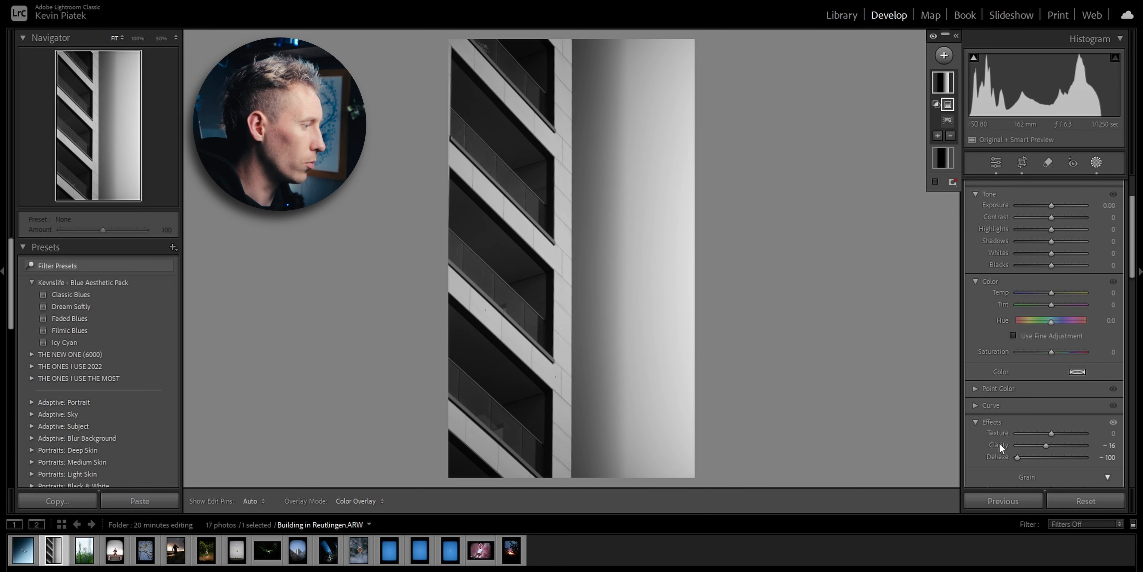
double_click(1002, 457)
scroll(1007, 355, up, 3)
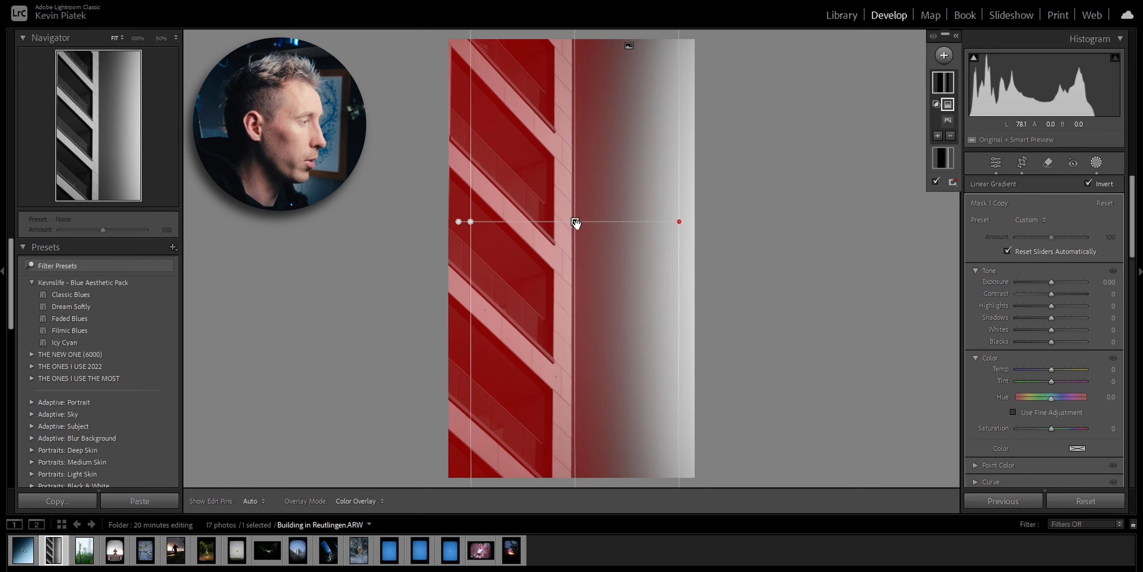
Place the copied mask's reversed gradient over the sky beside the building edge and set its exposure to -3.79
drag(582, 226, 581, 225)
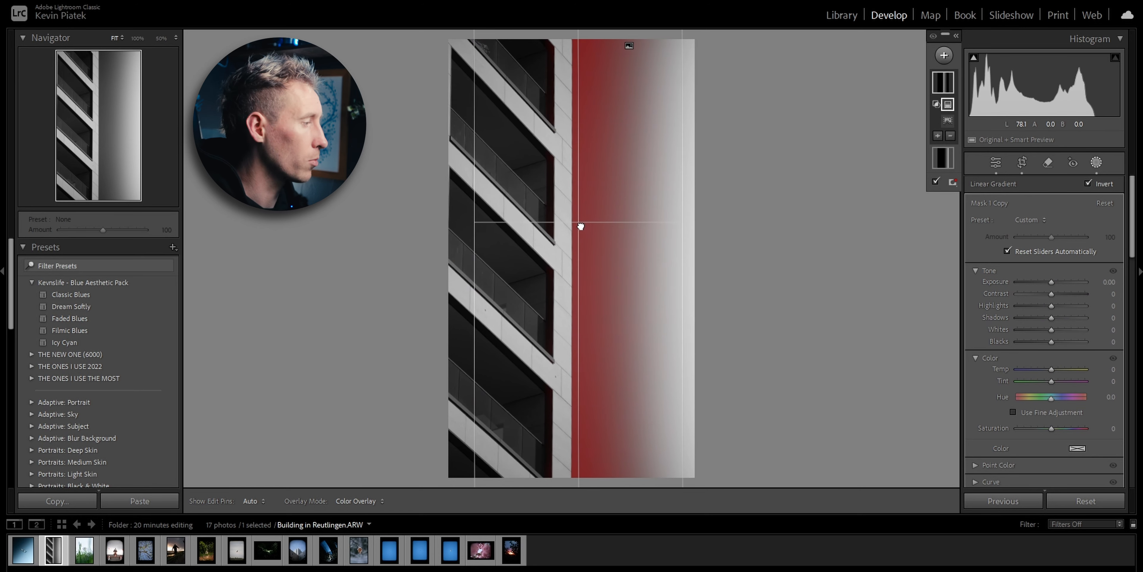
drag(1052, 282, 1019, 279)
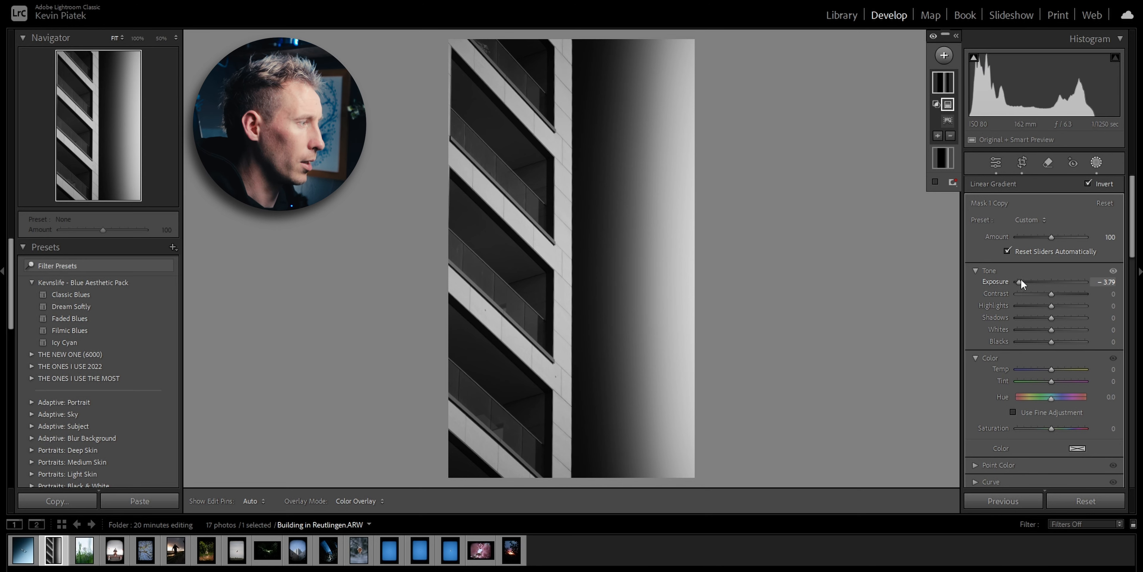
Raise the copied sky gradient mask's exposure to -1.54
drag(1020, 282, 1039, 282)
click(944, 56)
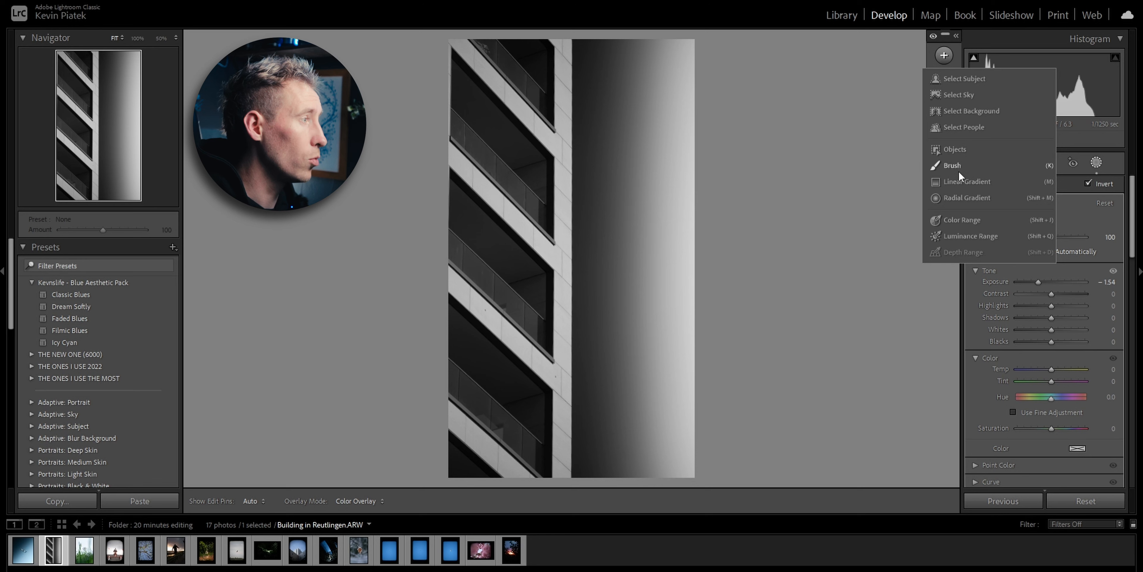
click(962, 94)
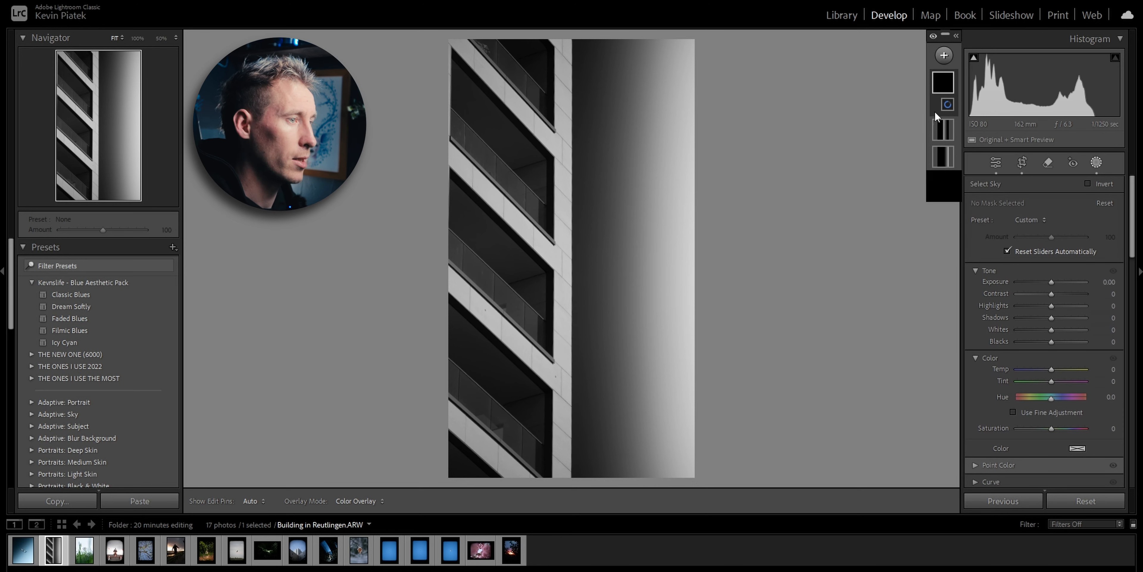
click(1104, 185)
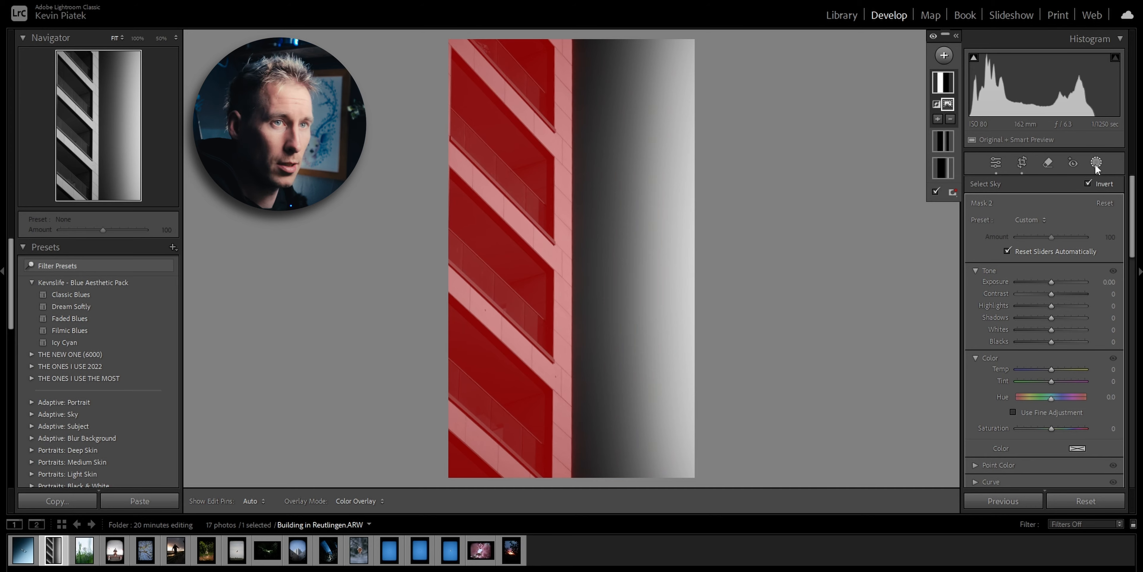
click(101, 124)
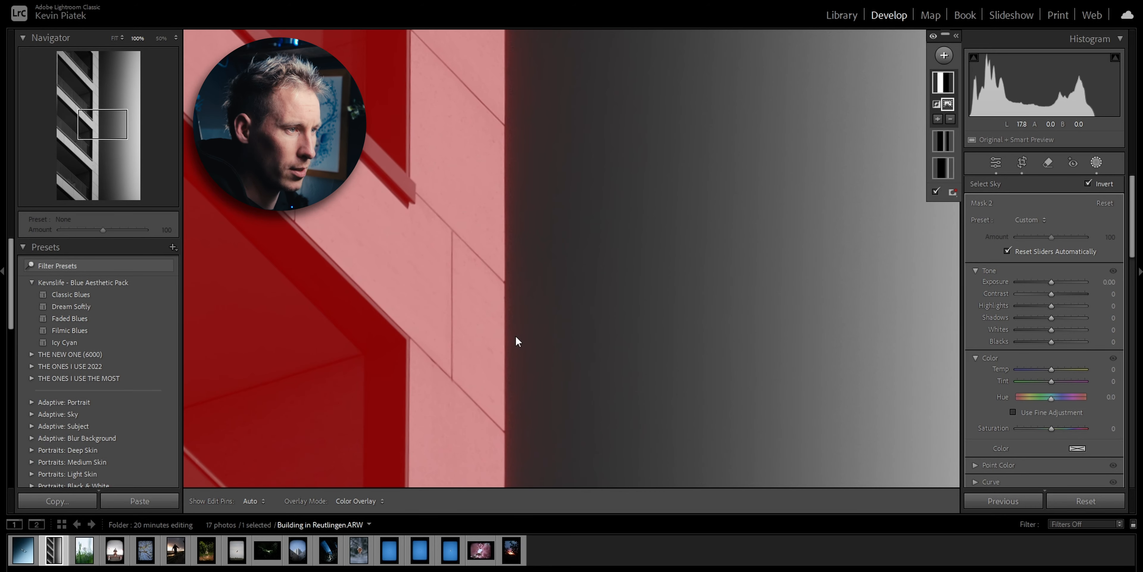
click(115, 38)
right_click(944, 84)
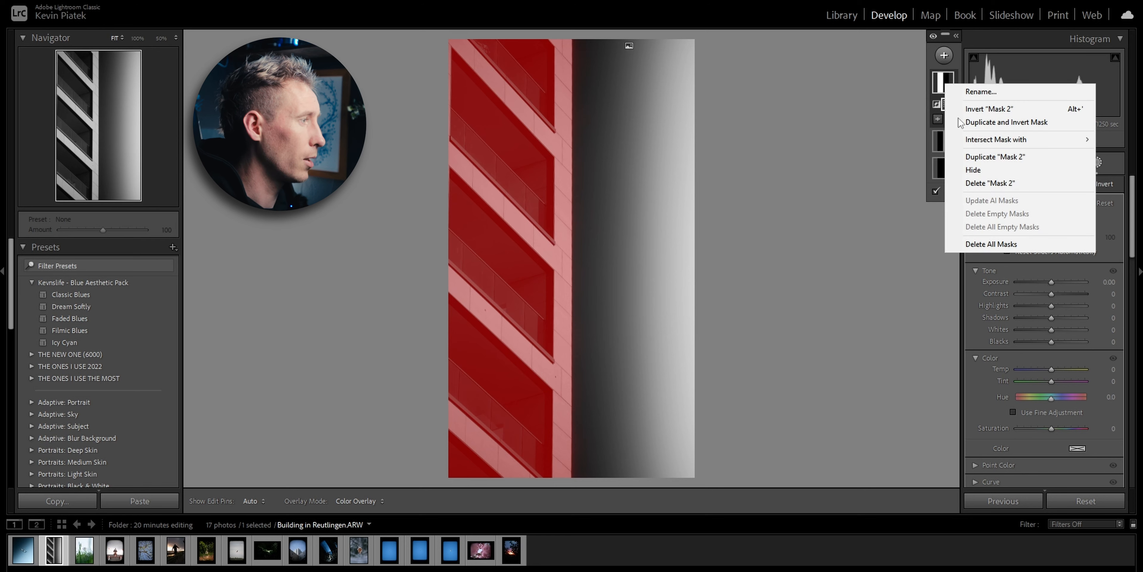
click(990, 183)
Create an Objects mask of the building by brushing over the facade with an enlarged selection brush
click(945, 57)
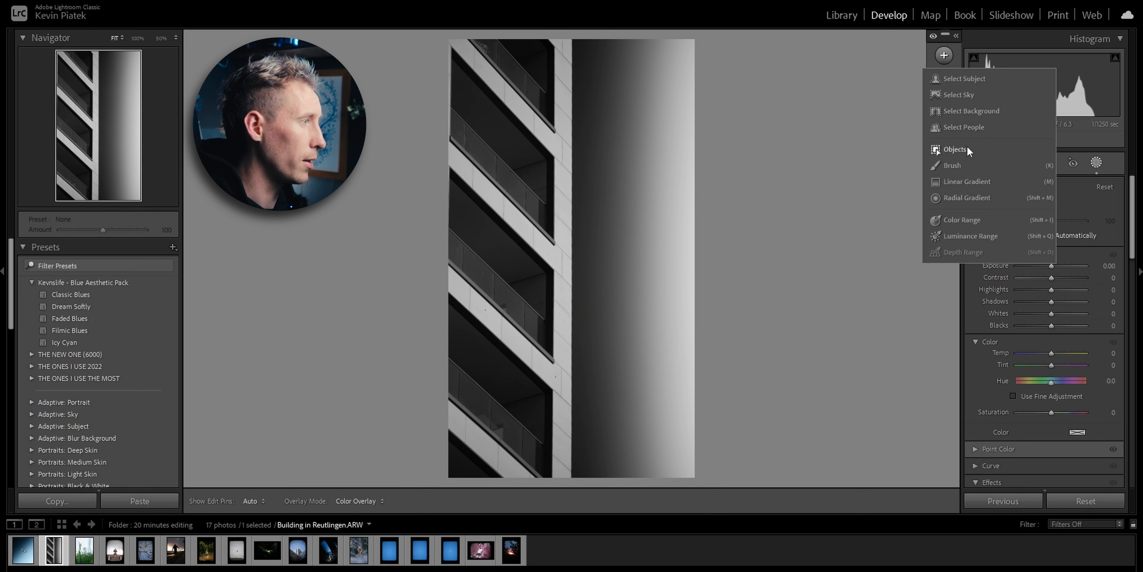
click(968, 147)
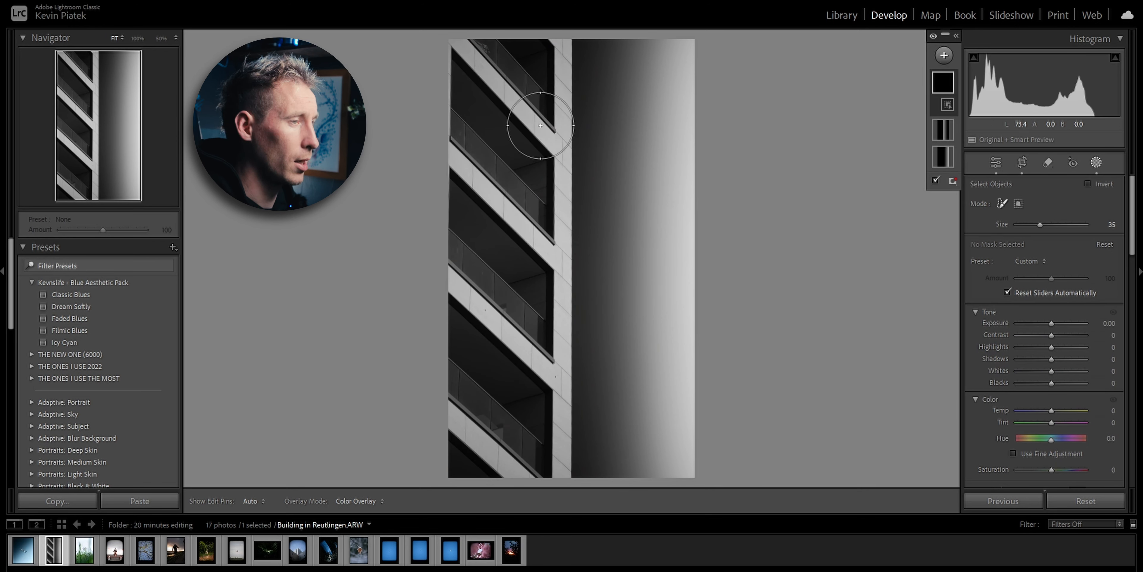
drag(1046, 225, 1060, 224)
mouse_move(544, 62)
mouse_down()
mouse_move(527, 470)
mouse_move(459, 475)
mouse_move(464, 49)
mouse_up()
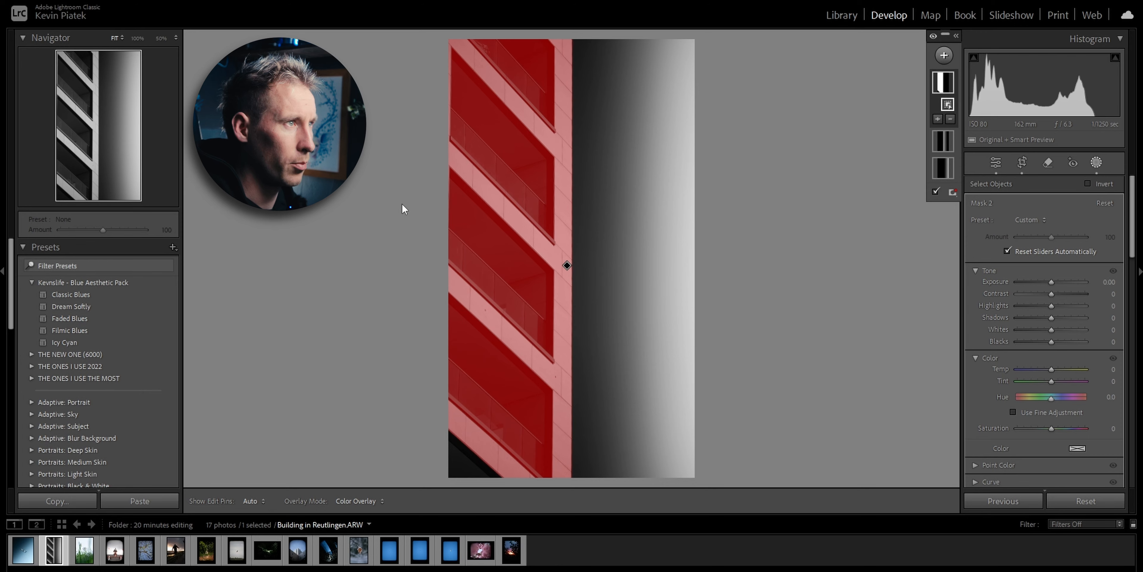
Add the missed bottom-left corner of the facade to the building mask with the Brush
drag(103, 96, 89, 189)
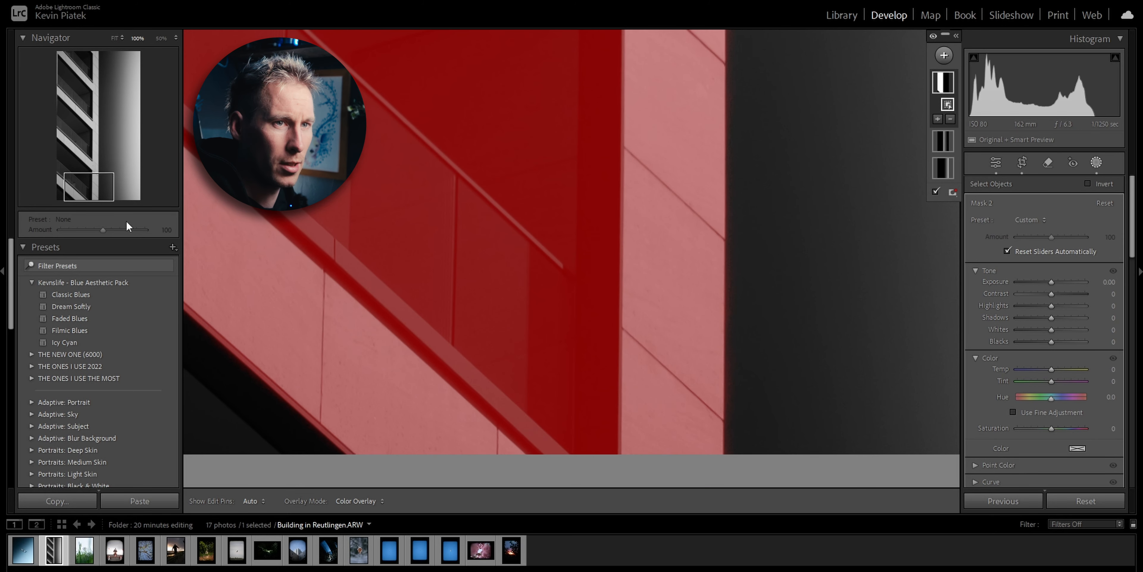
key(z)
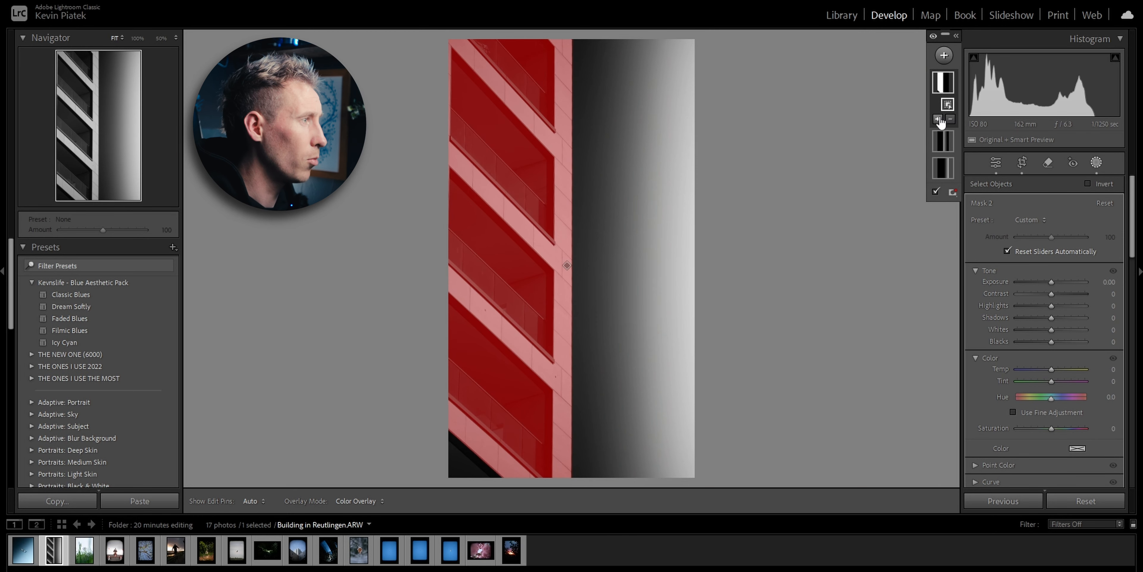
click(938, 120)
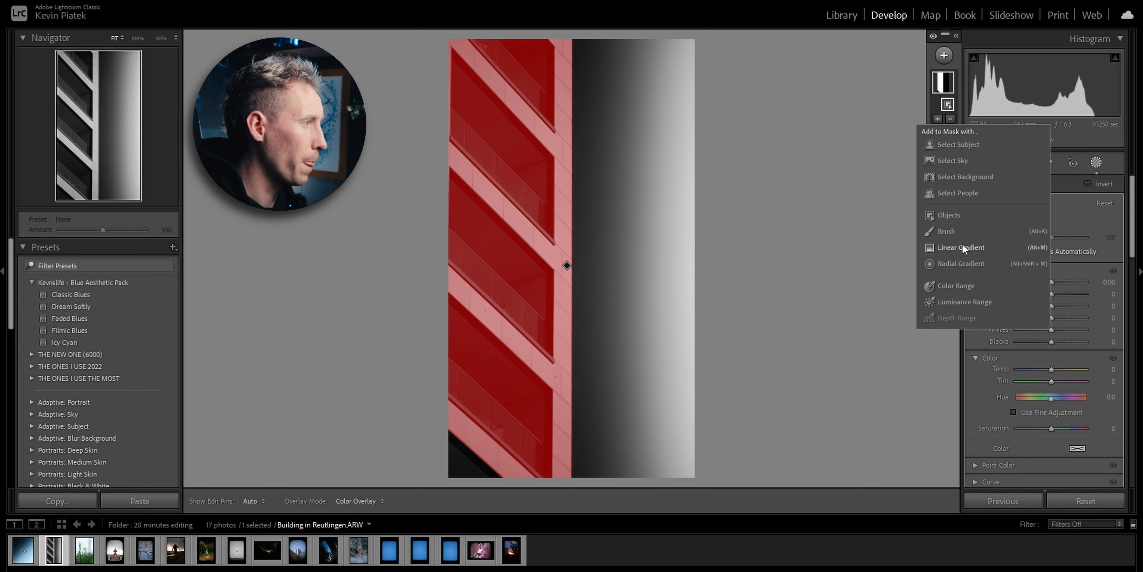
click(961, 231)
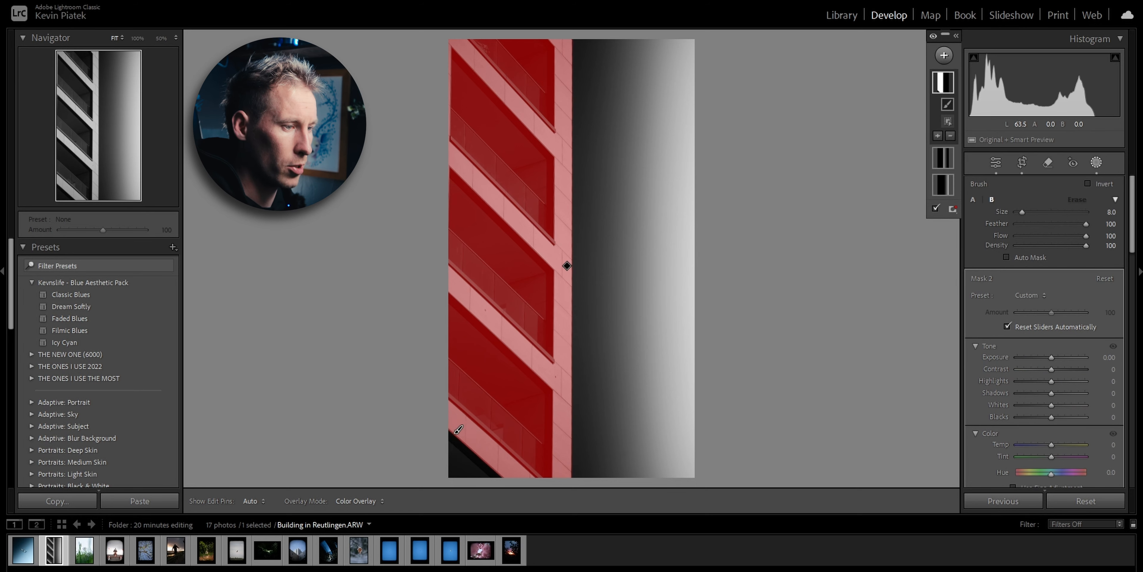
mouse_move(456, 442)
mouse_down()
mouse_move(490, 483)
mouse_move(508, 470)
mouse_move(513, 451)
mouse_move(475, 434)
mouse_move(462, 403)
mouse_up()
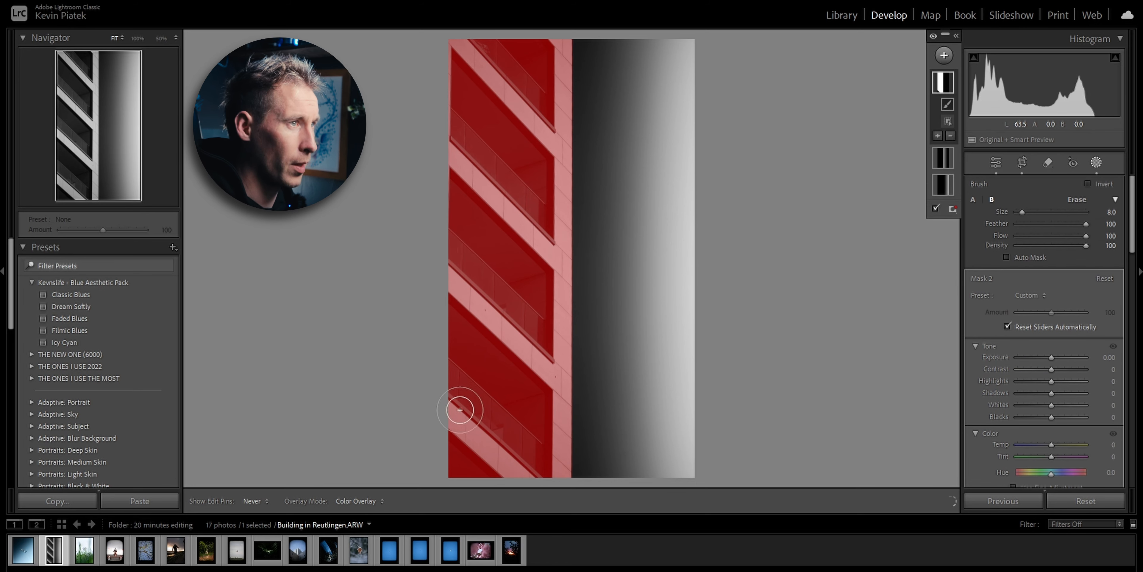
Subtract from the building mask with a Brush of size 4.4 and feather 12 along the sky side of the building edge
click(951, 136)
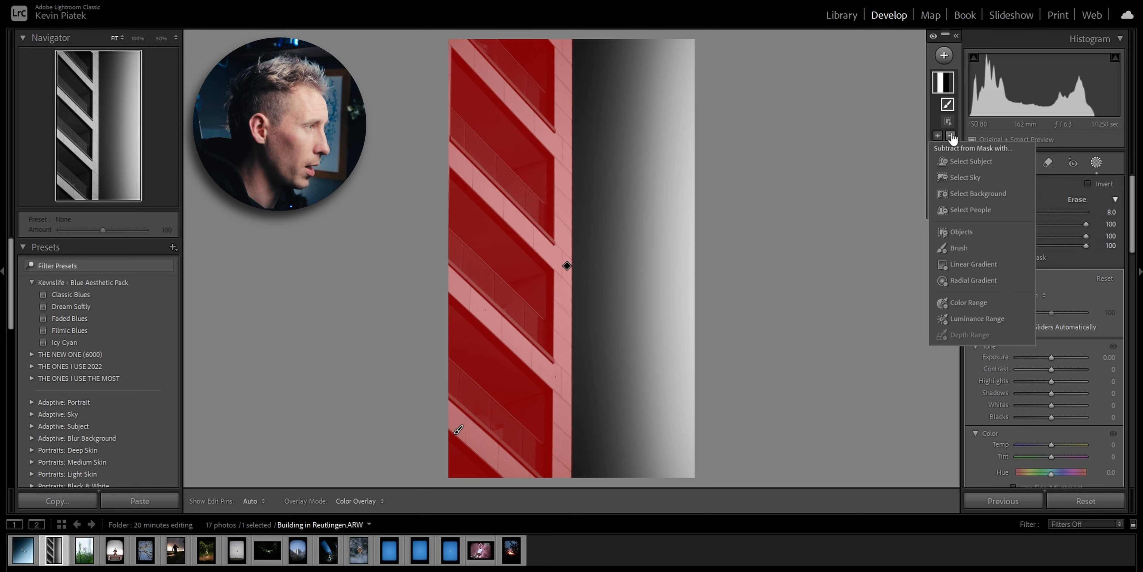
click(959, 249)
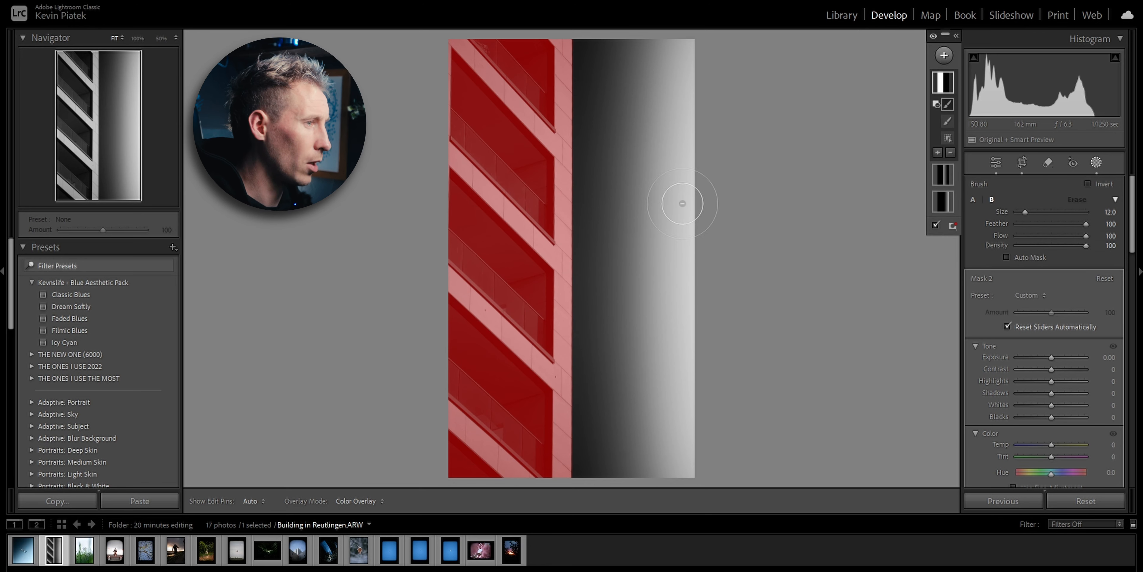
drag(1049, 226, 1025, 221)
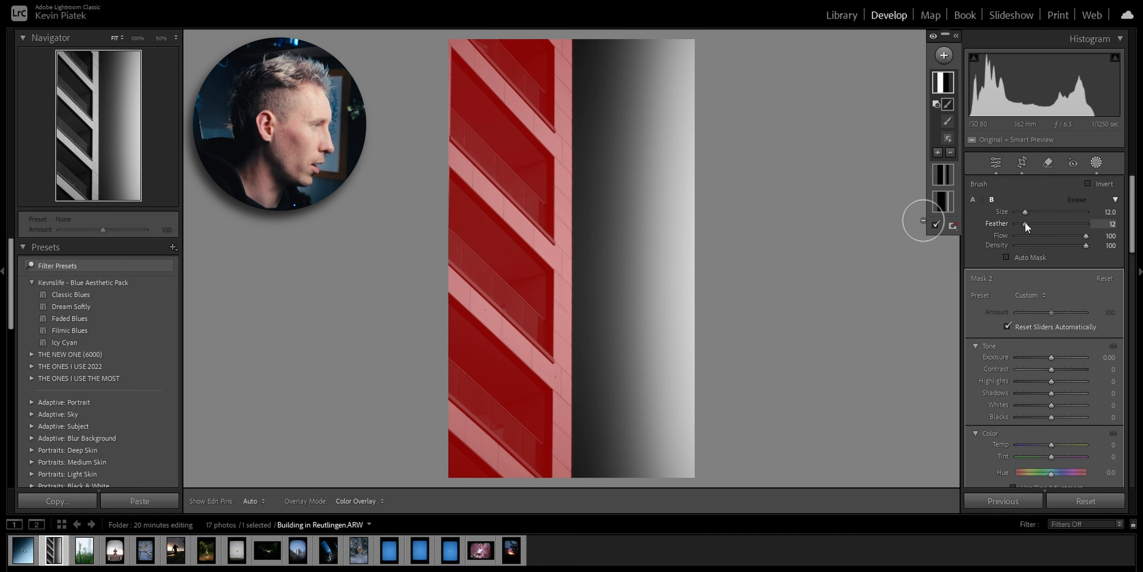
drag(1025, 211, 1020, 210)
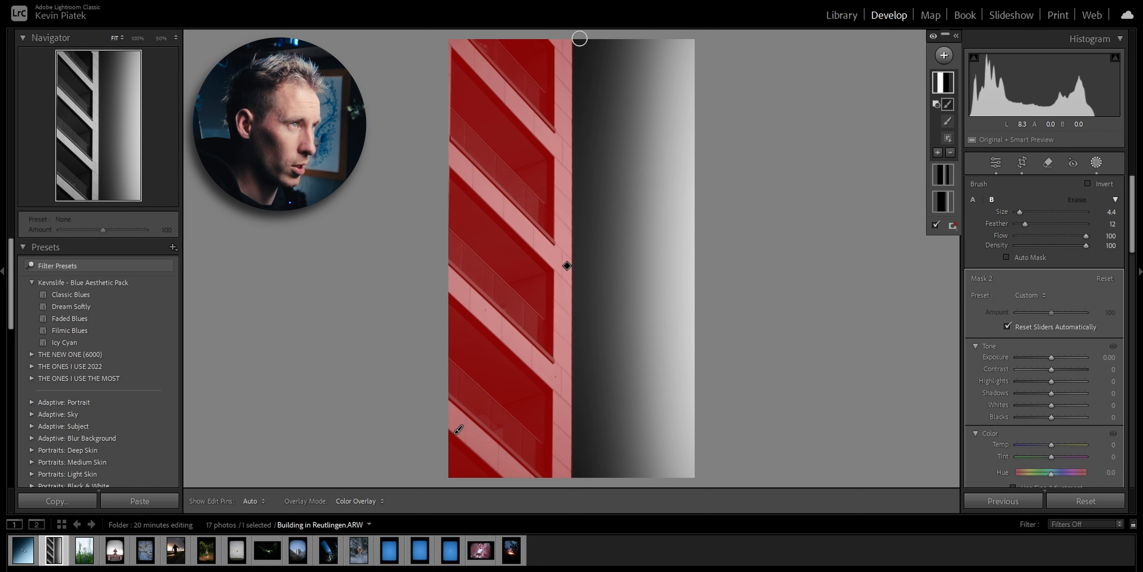
click(579, 39)
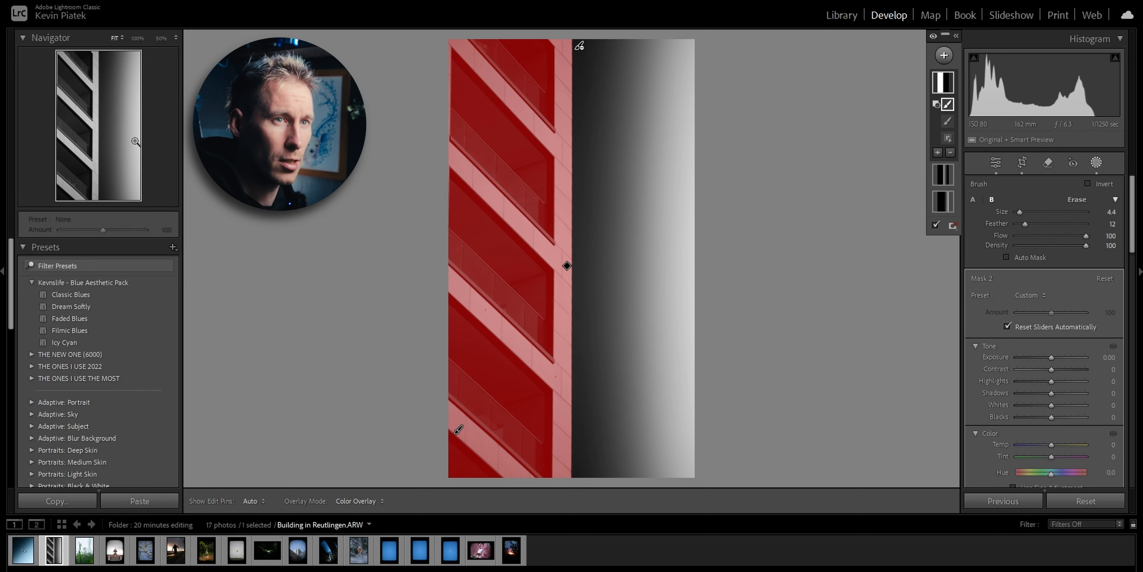
click(87, 134)
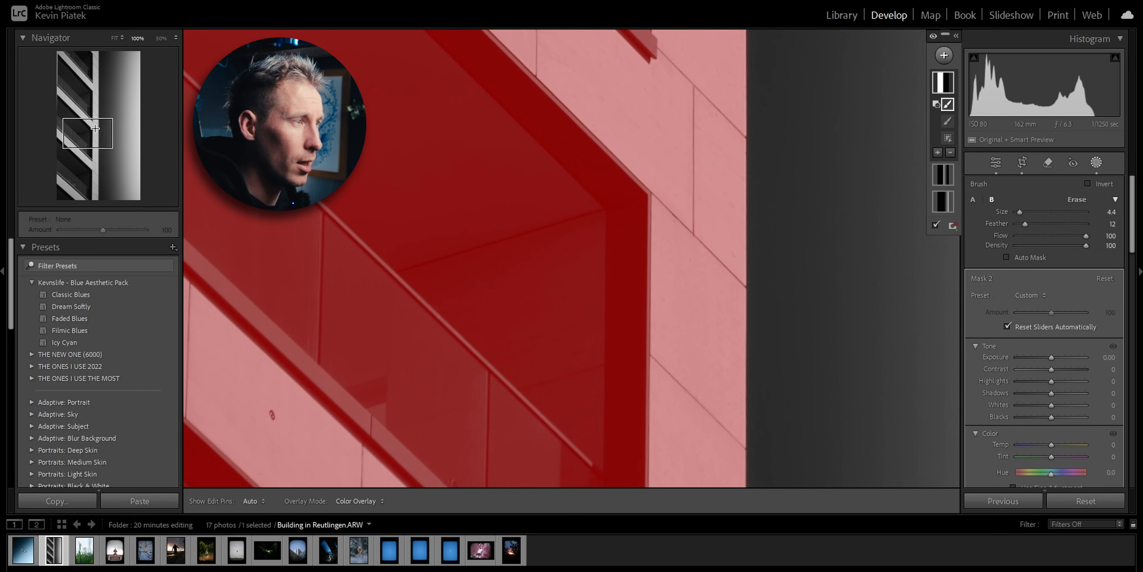
drag(95, 129, 97, 109)
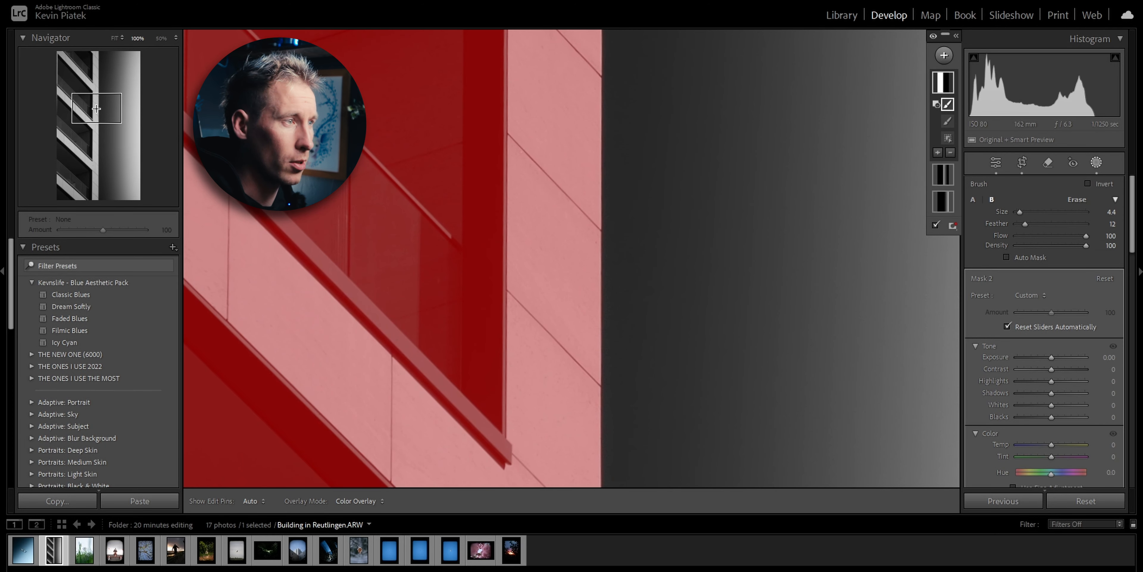
key(z)
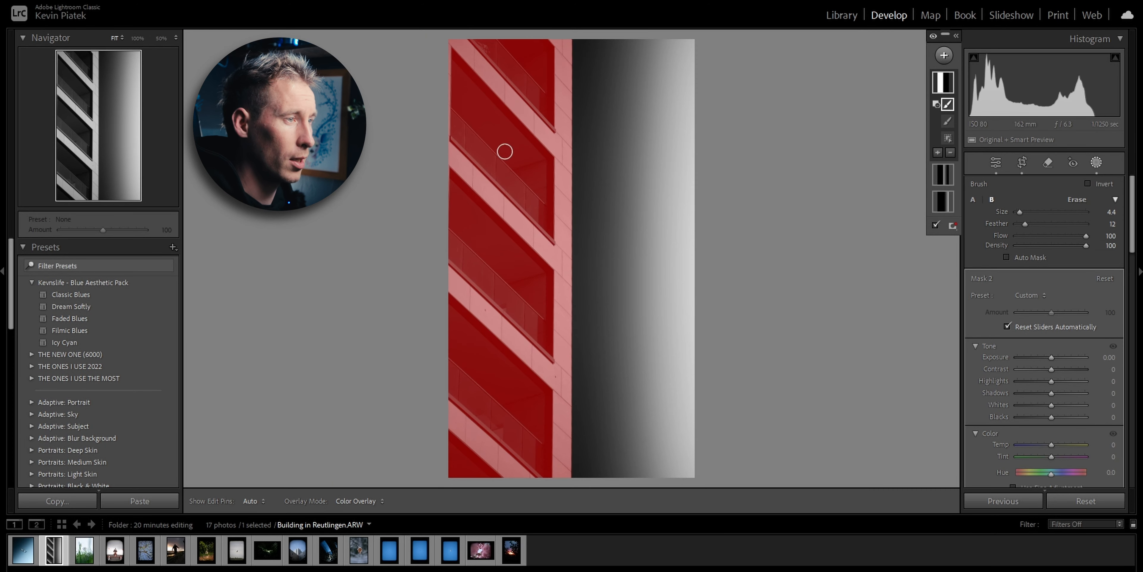
Intersect the building mask with a Linear Gradient that fades from the photo's left edge toward the vertical pillar
right_click(944, 89)
mouse_move(980, 146)
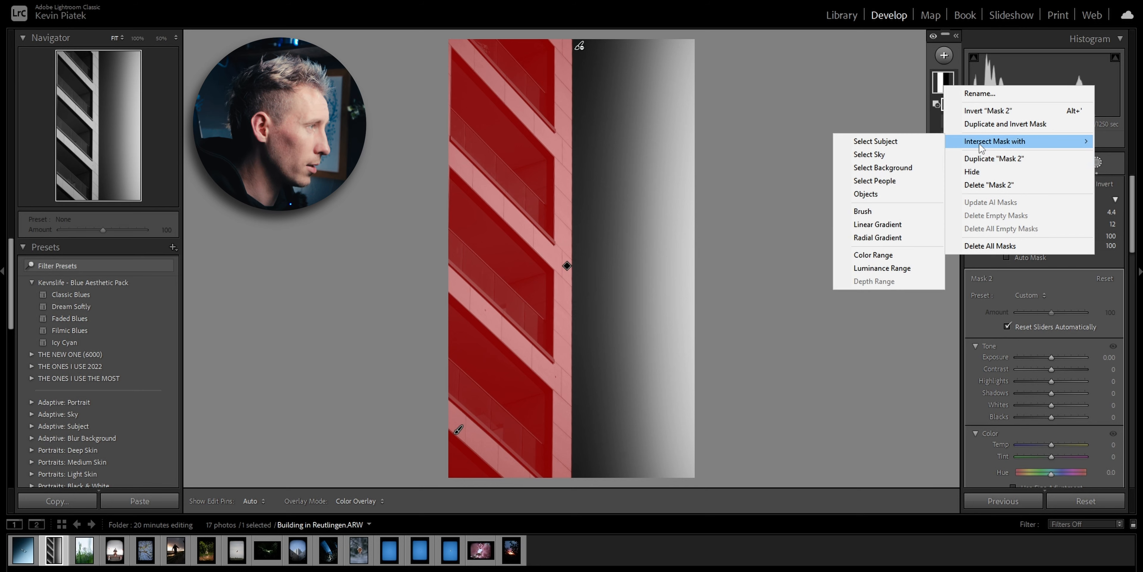
click(894, 224)
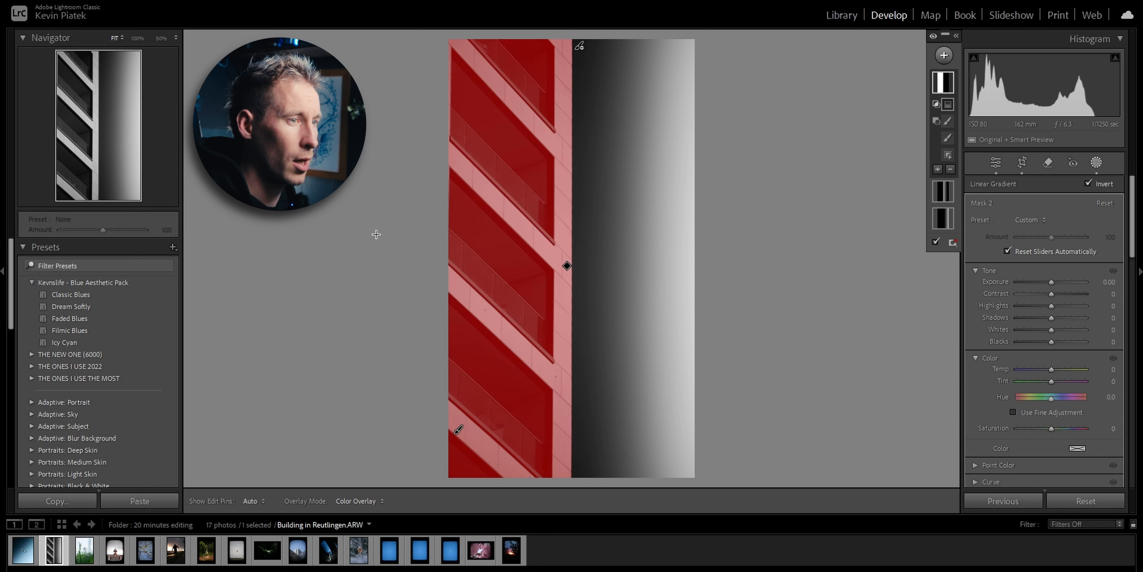
drag(455, 233, 535, 234)
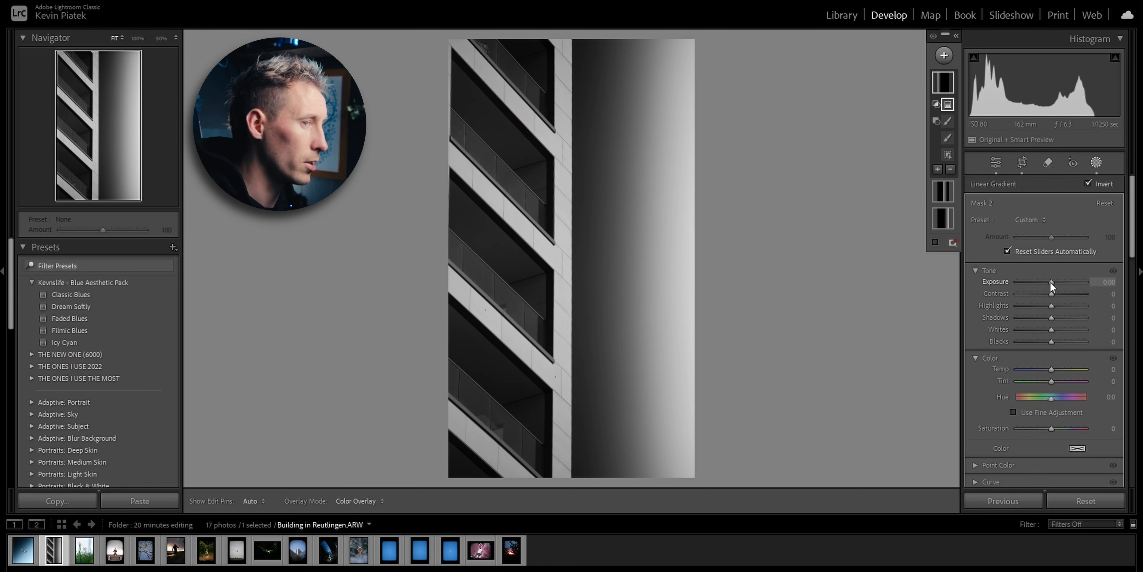
Set the building mask's highlights to -84, leaving its exposure at 0
drag(1050, 282, 1026, 305)
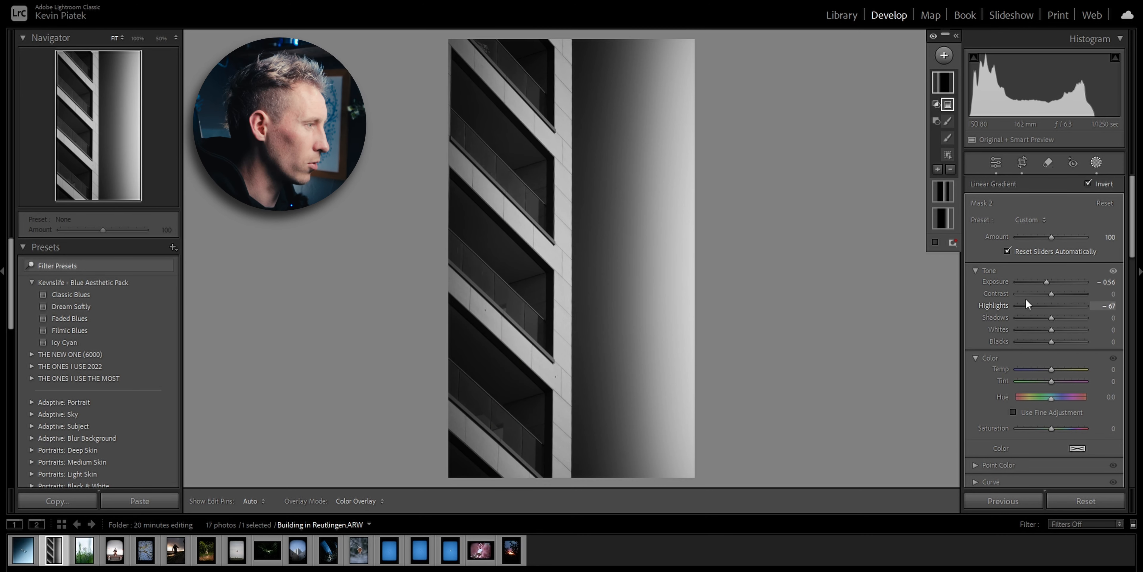
double_click(999, 281)
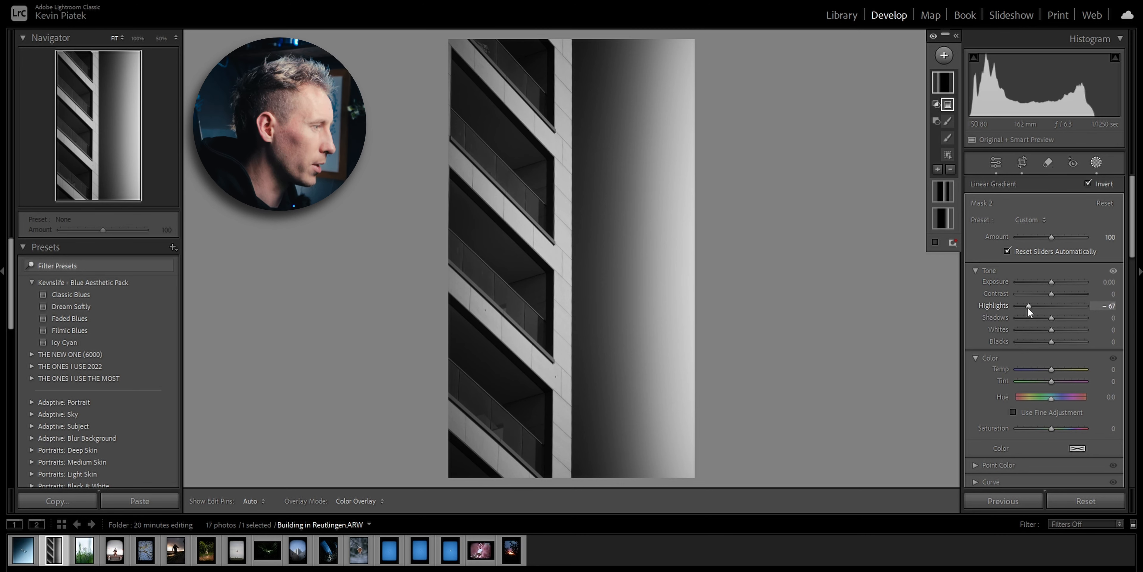
mouse_move(1026, 307)
mouse_down()
mouse_move(1045, 307)
mouse_move(1025, 305)
mouse_up()
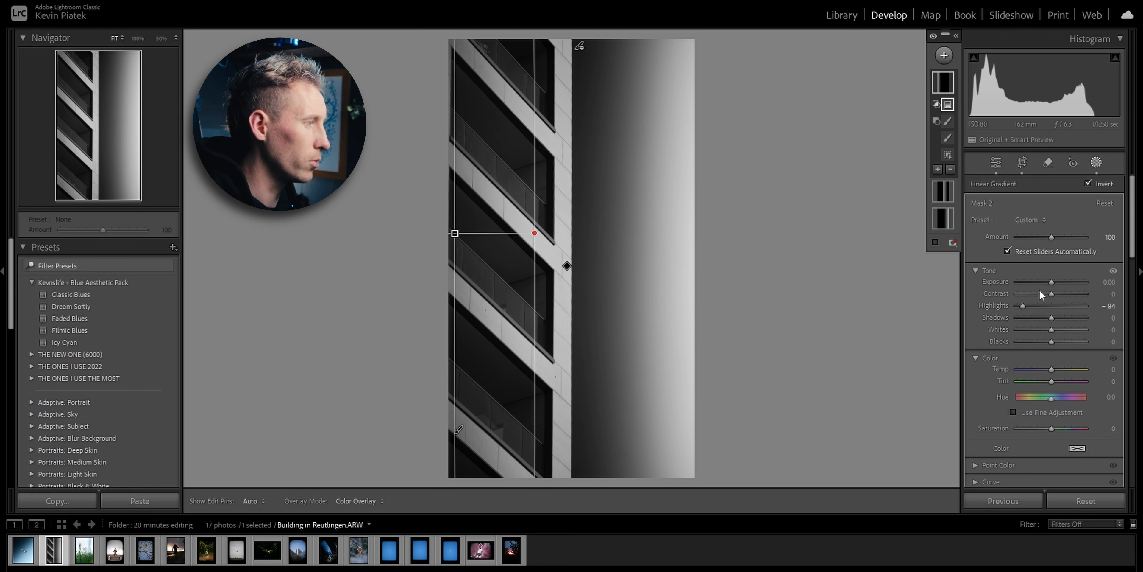
Duplicate the building mask and reset the copy's highlights to 0
click(944, 81)
right_click(945, 80)
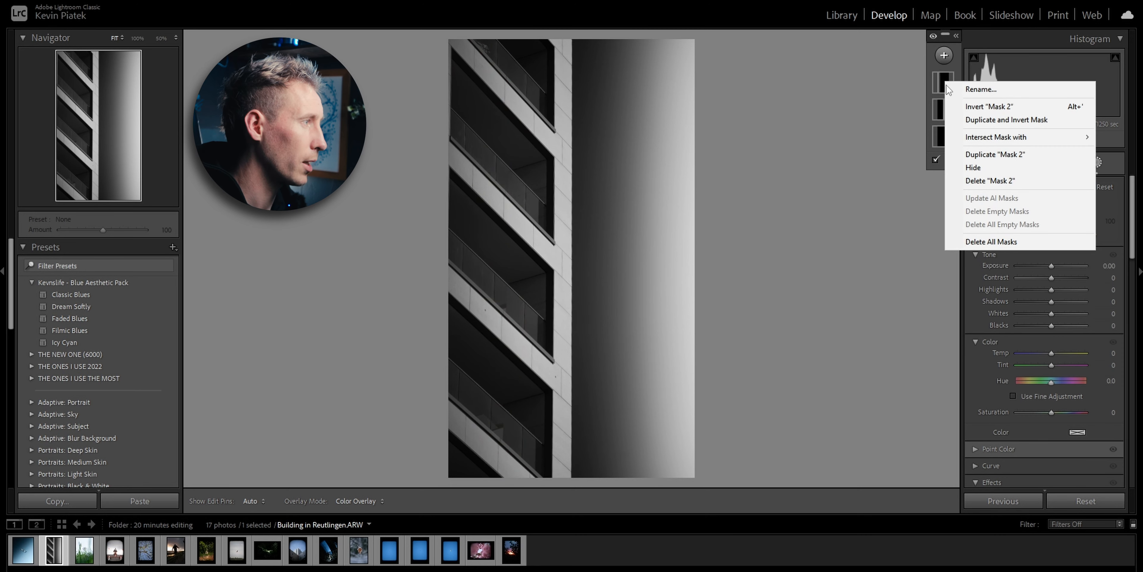
click(982, 154)
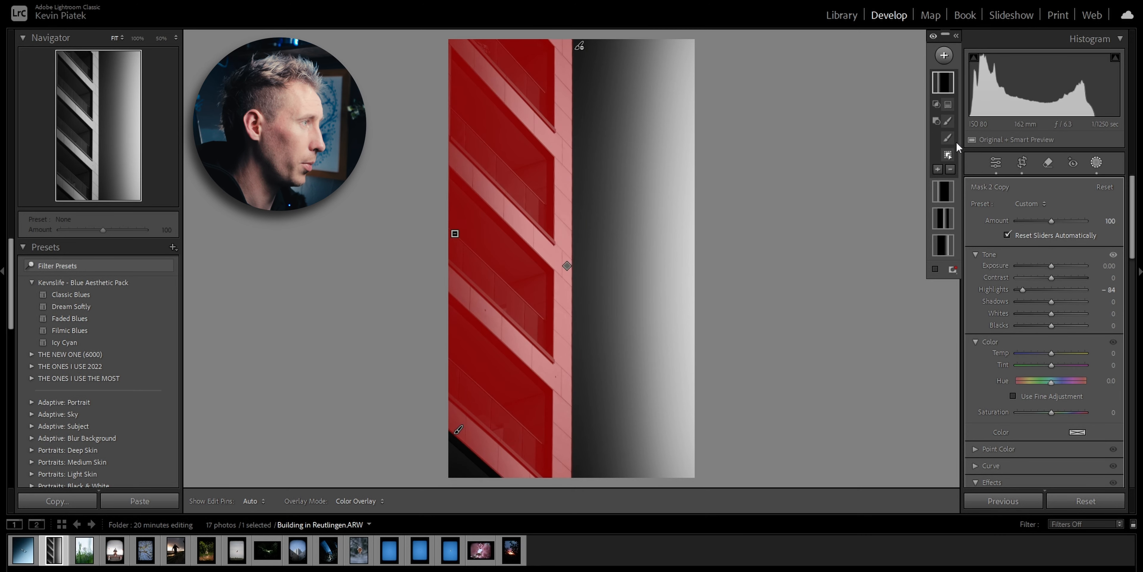
double_click(996, 289)
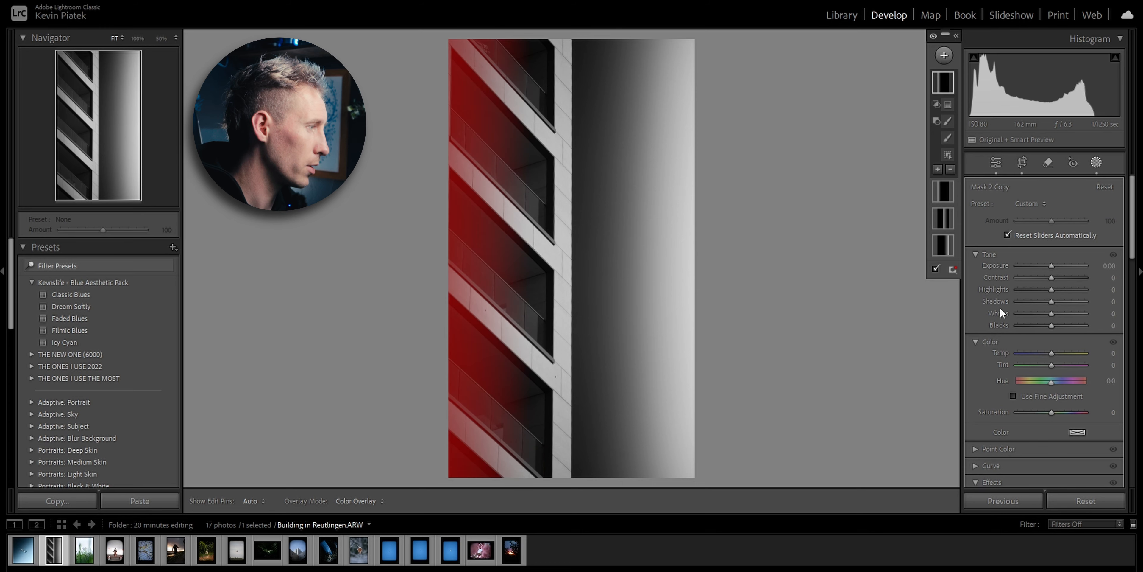
Shift the copied mask's gradient so it covers the building's right side and pillar, and raise its exposure slightly
click(948, 105)
drag(454, 232, 546, 324)
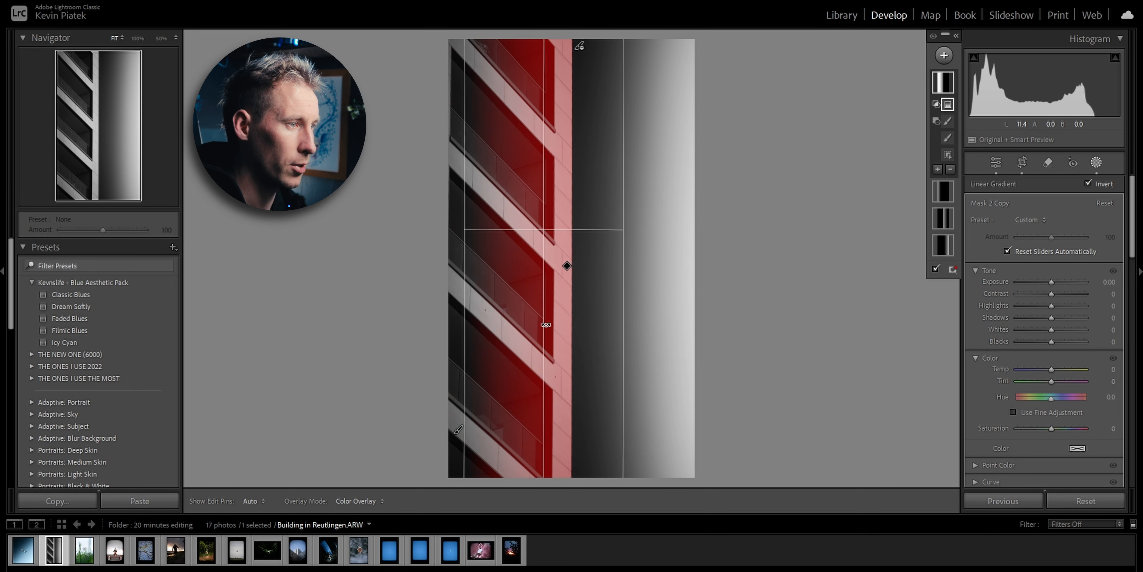
drag(543, 230, 553, 231)
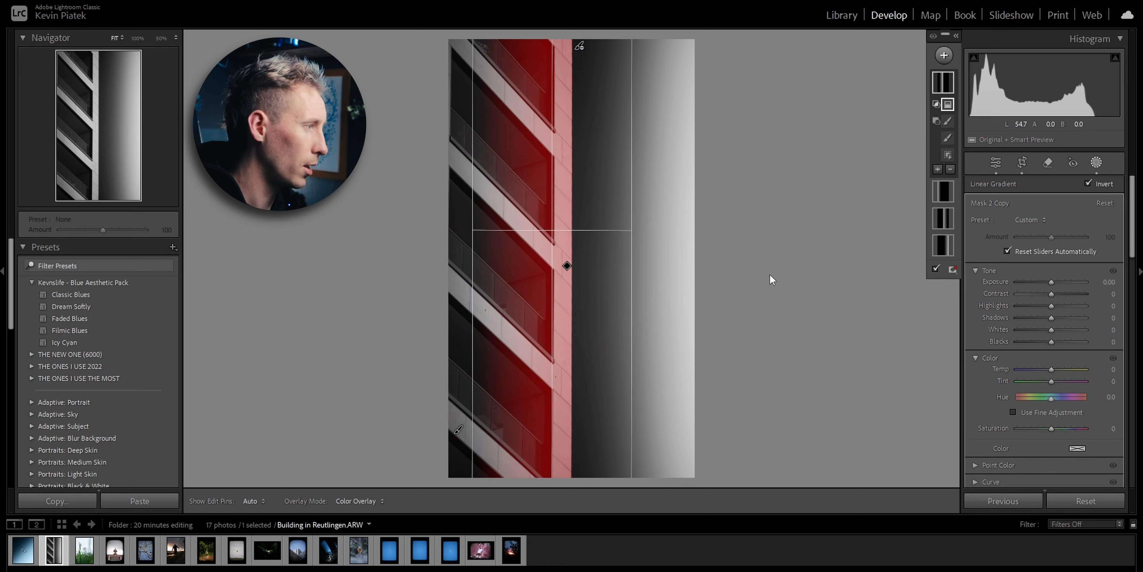
drag(1053, 281, 1060, 282)
drag(1059, 282, 1060, 283)
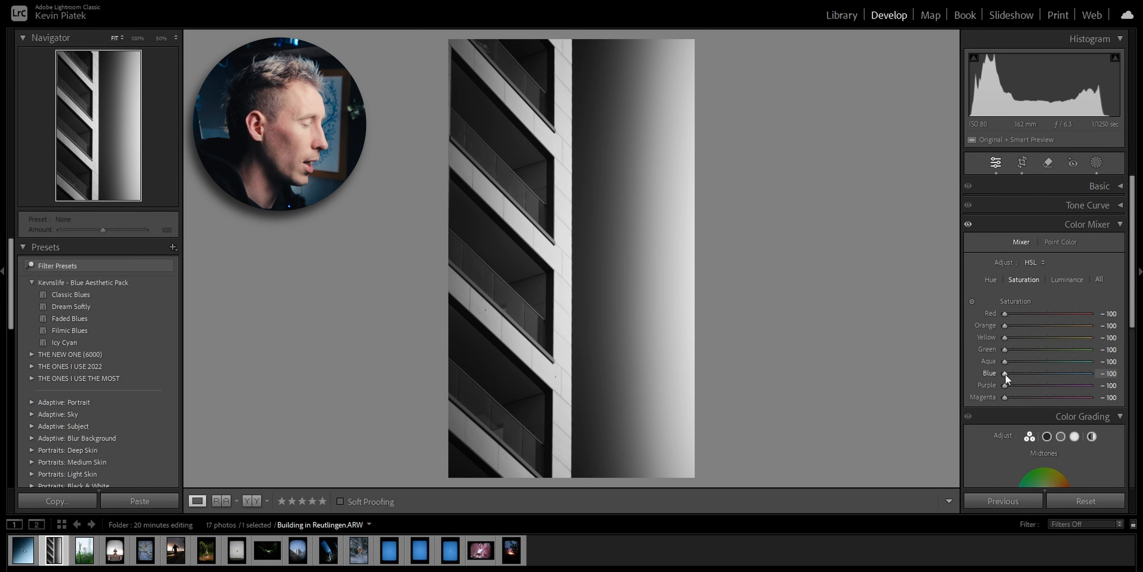
Restore color in the Color Mixer by setting the blue saturation to -15 and the orange saturation to +68
drag(1006, 375, 1041, 373)
drag(1005, 326, 1096, 323)
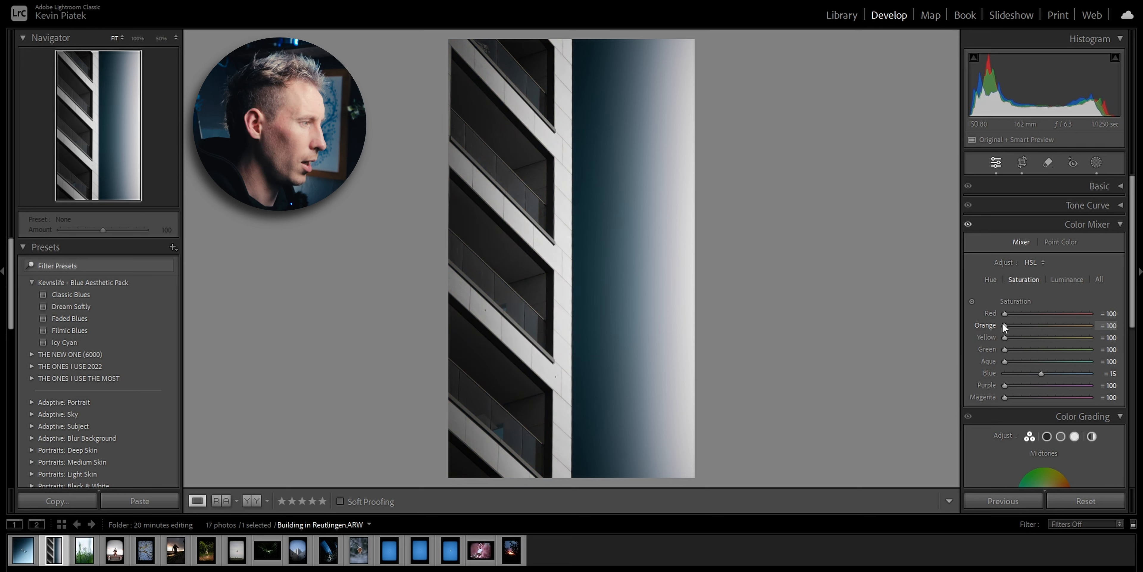
drag(1004, 325, 1076, 326)
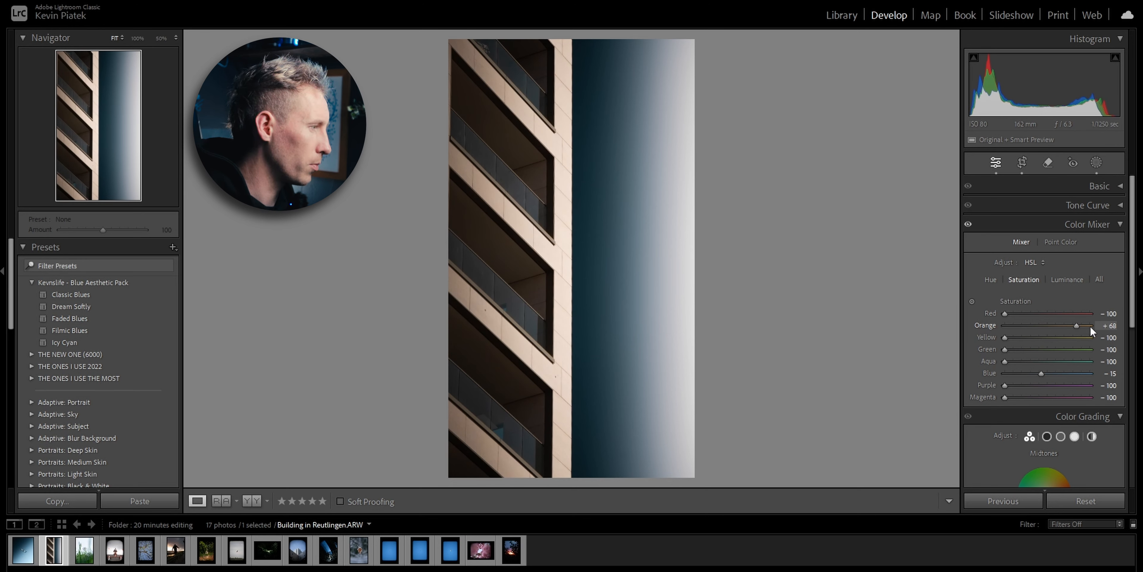
Shift the orange hue toward red in the Color Mixer, then compare the building photo with its unedited version
click(989, 279)
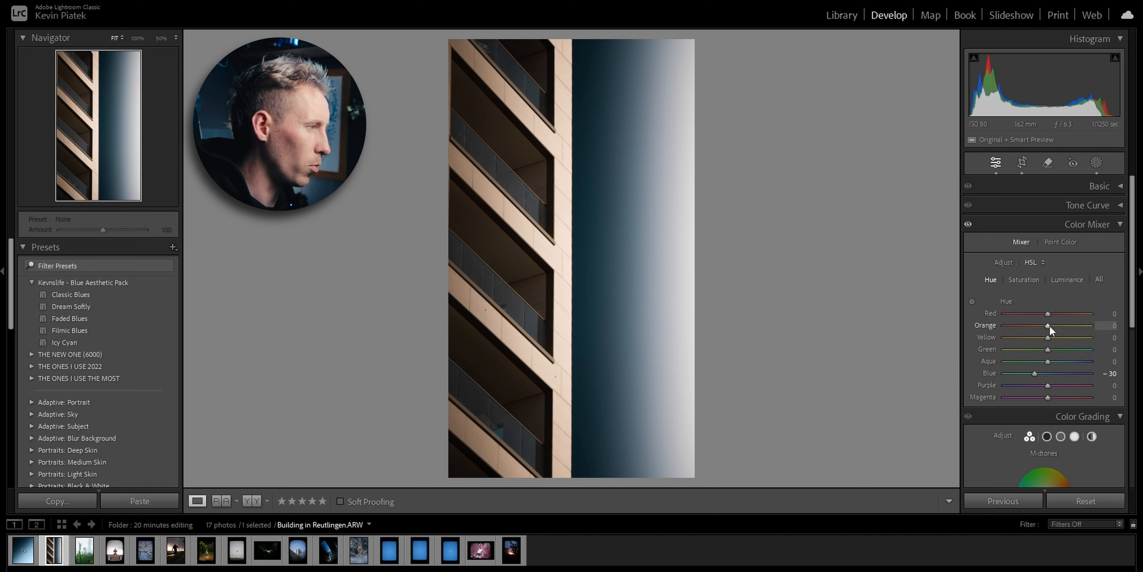
mouse_move(1048, 325)
mouse_down()
mouse_move(1004, 326)
mouse_move(1048, 326)
mouse_up()
click(1075, 225)
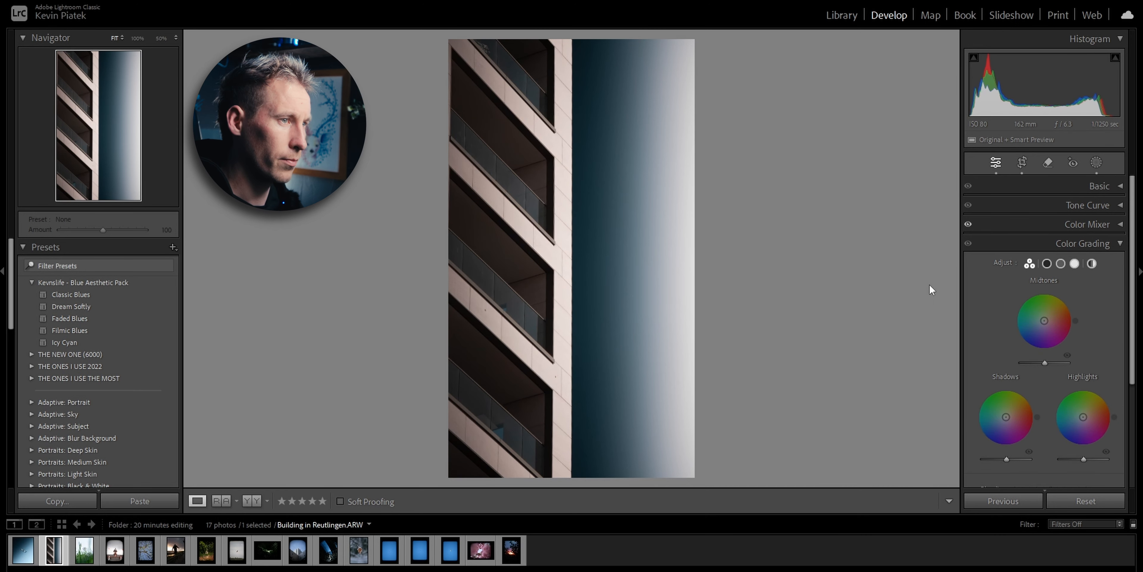
key(backslash)
key(backslash)
key(backslash)
key(backslash)
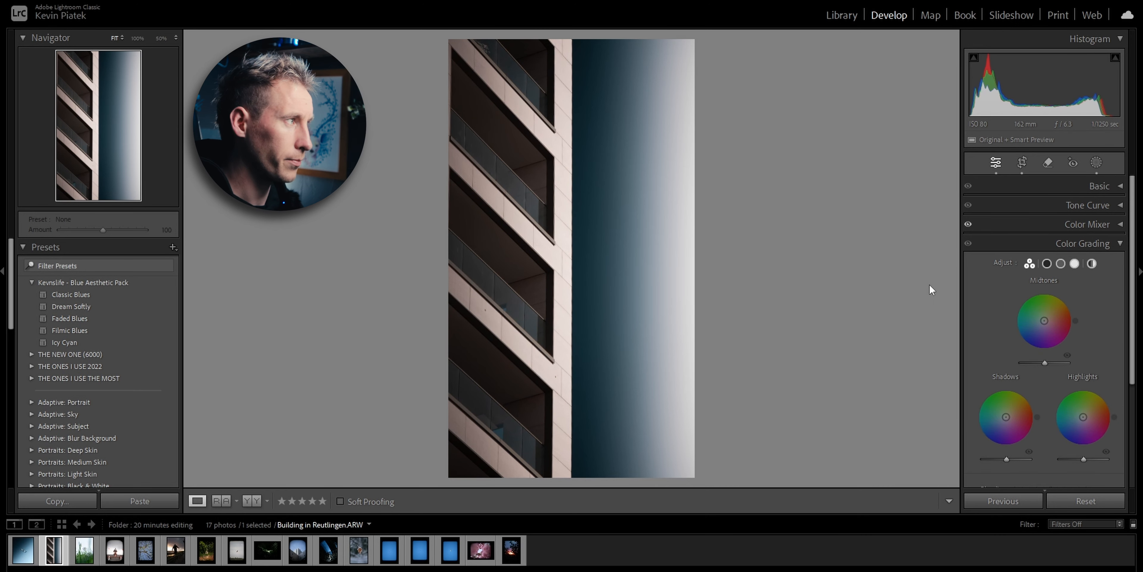
Open Flower.ARW, apply the Filmic Blues preset, and compare the result with the unedited photo
click(84, 551)
key(shift+w)
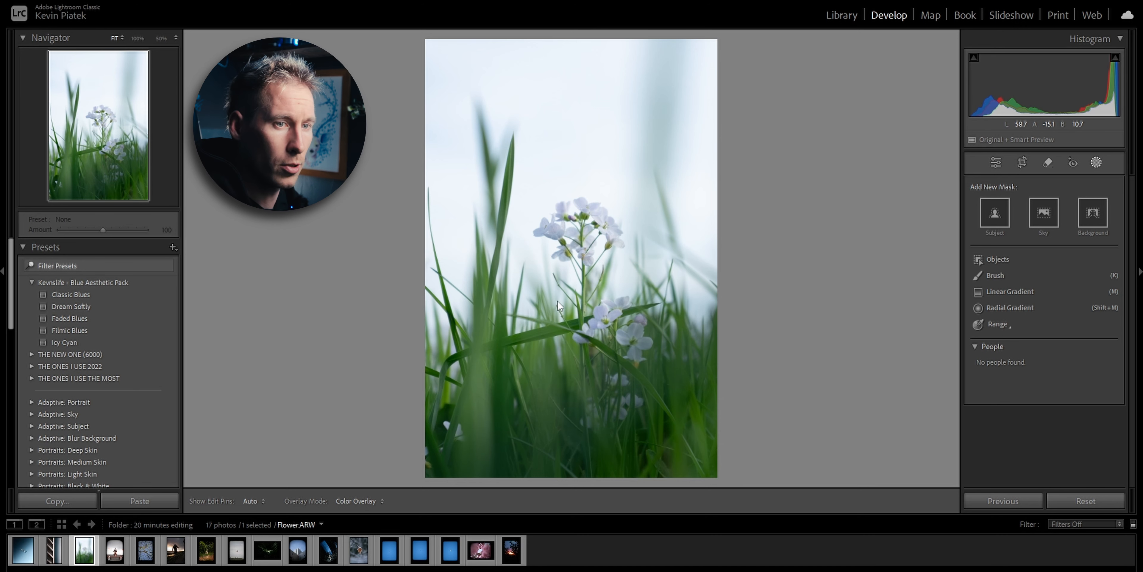
click(147, 331)
key(backslash)
key(backslash)
key(backslash)
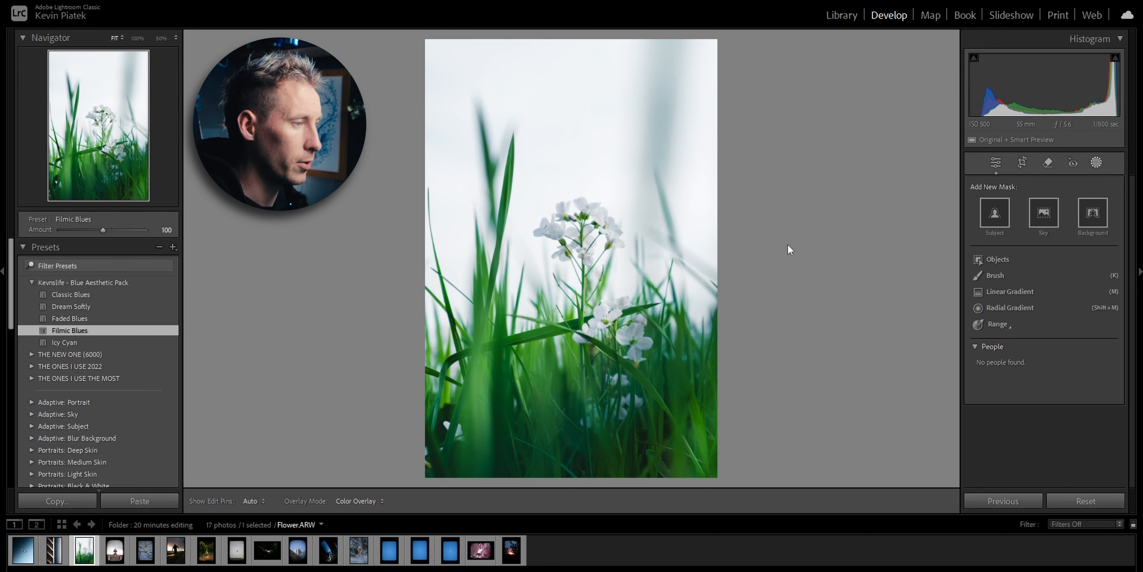
key(backslash)
key(backslash)
key(backslash)
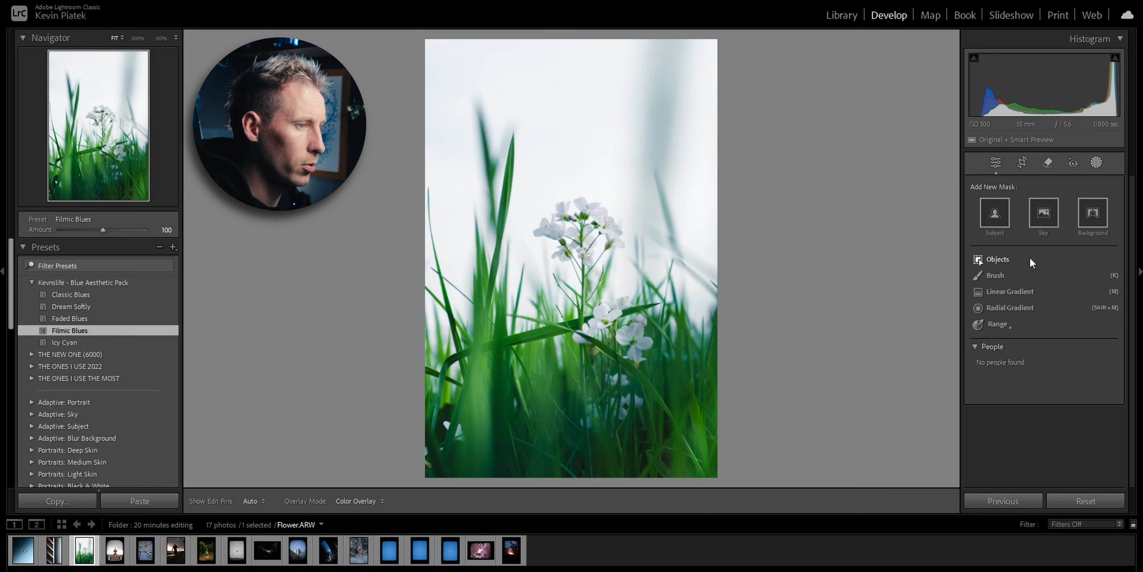
Set the green hue to -44 in the Color Mixer for the flower photo
click(1099, 163)
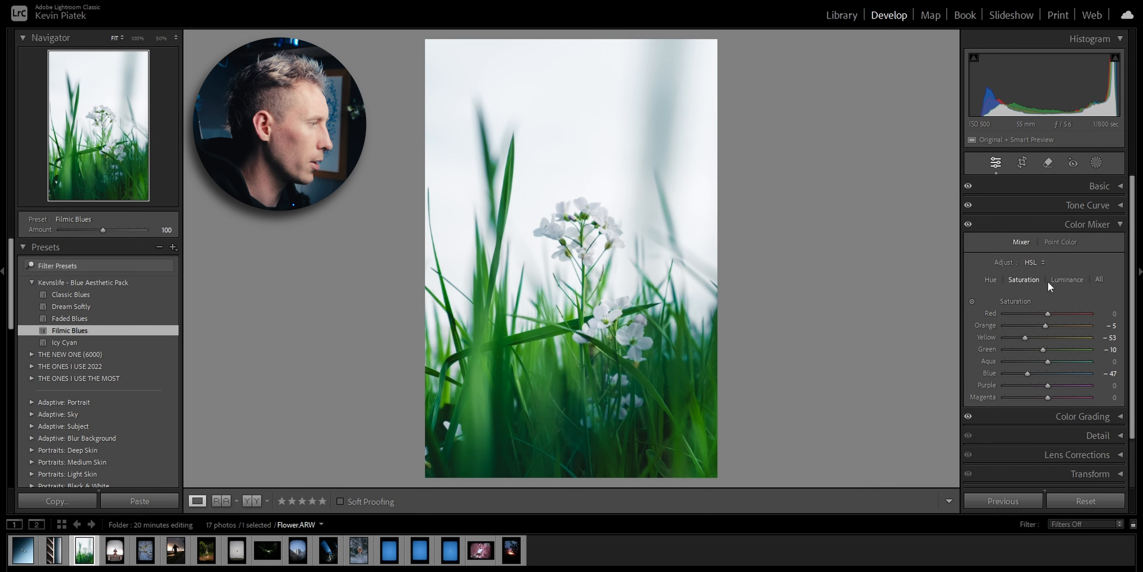
click(987, 280)
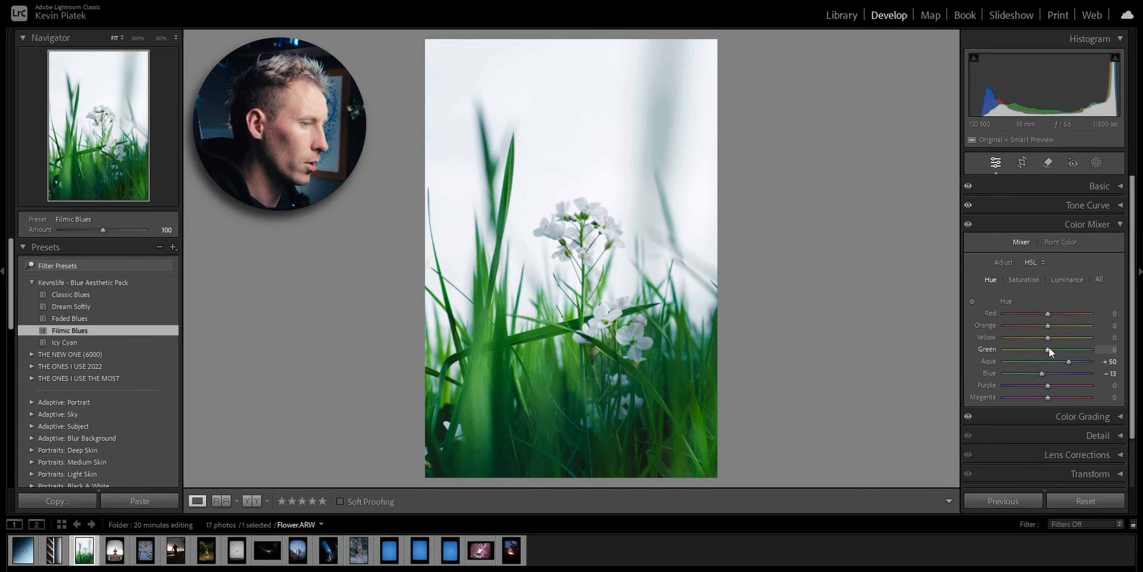
Add a linear gradient mask rising from the photo's bottom edge over the grass and set its exposure to -1.61
click(1093, 164)
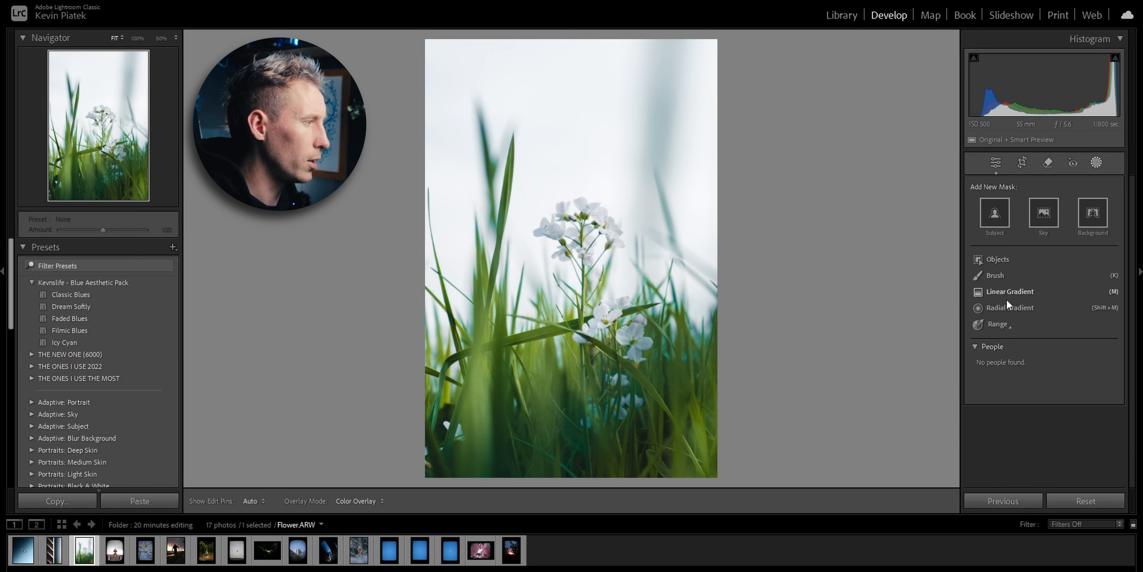
click(1009, 292)
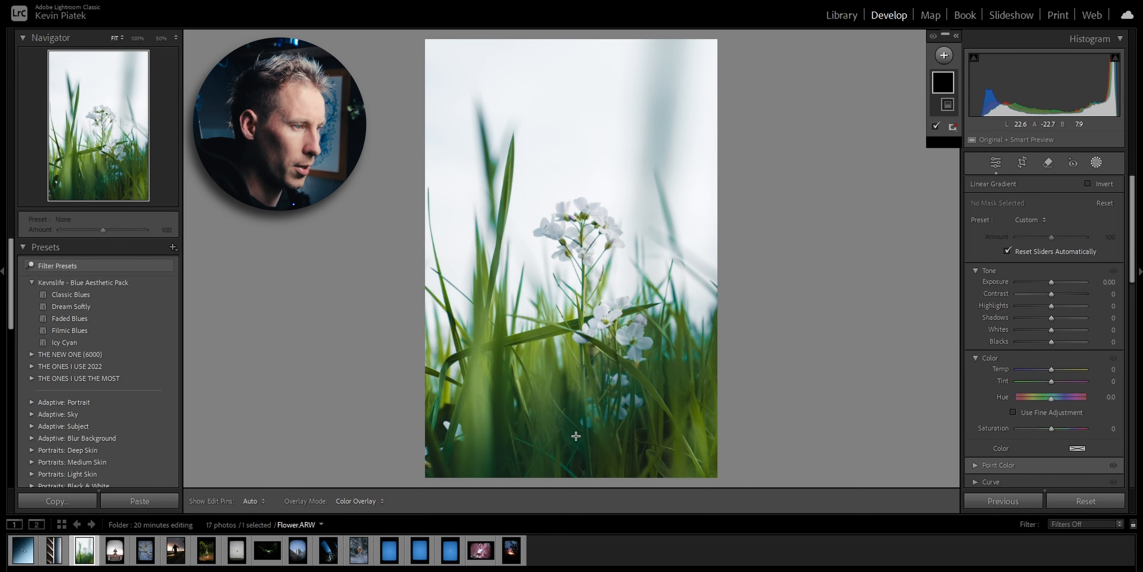
drag(572, 473, 571, 310)
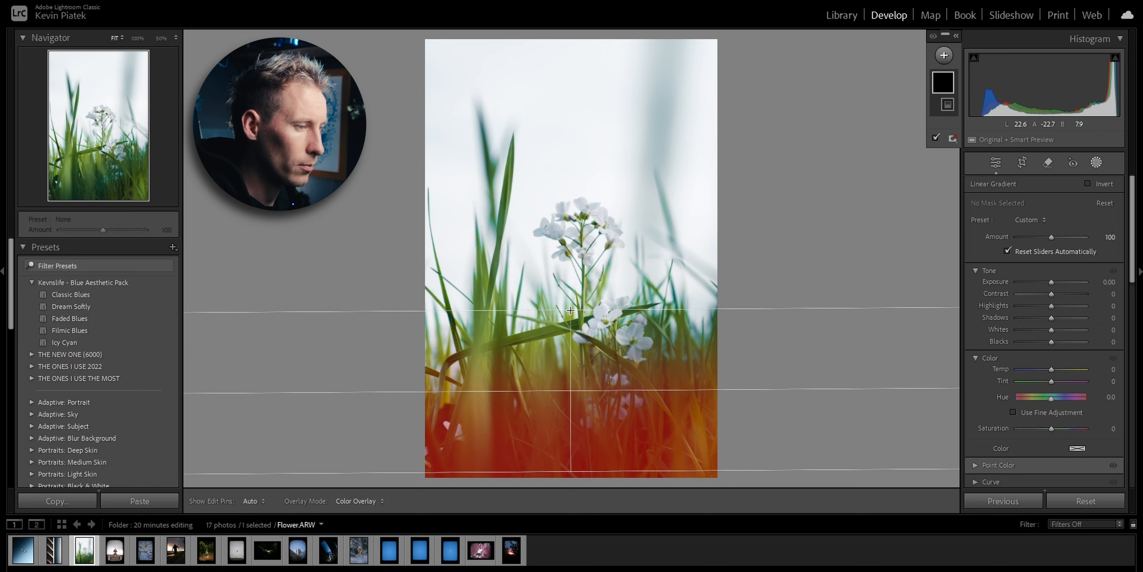
drag(1052, 281, 1038, 282)
Add a second linear gradient mask running down from the photo's top edge and set its clarity to -44
click(944, 55)
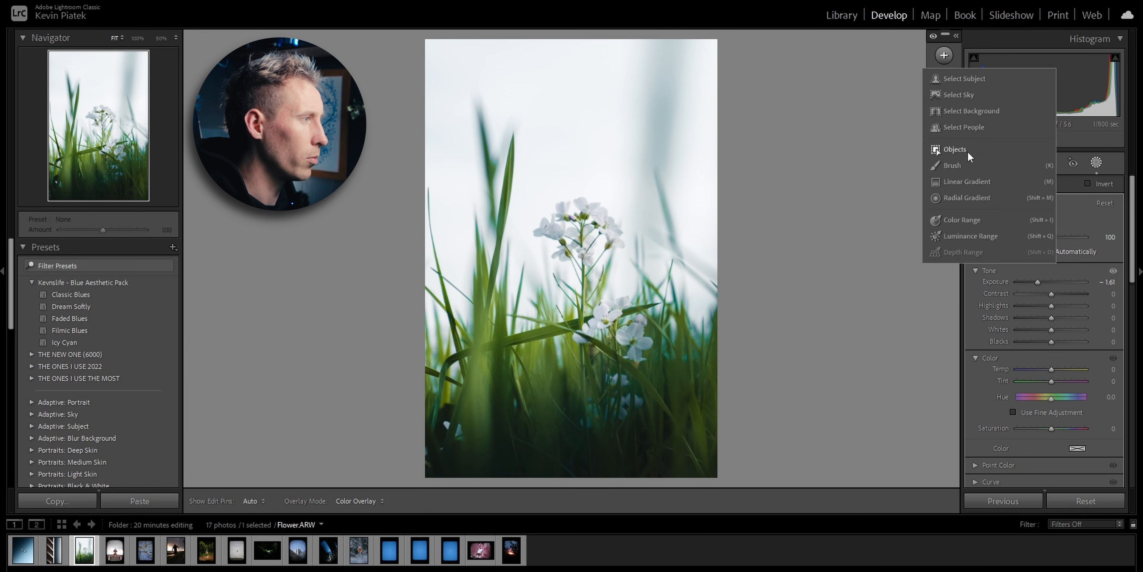
click(968, 182)
drag(574, 41, 574, 377)
scroll(1022, 379, down, 5)
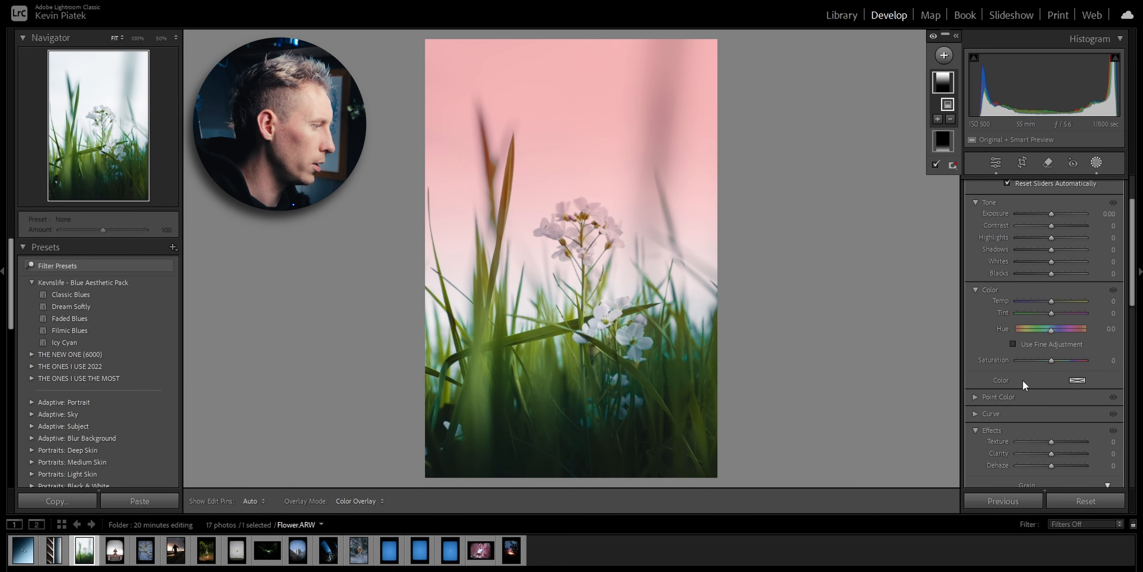
drag(1053, 387, 1038, 386)
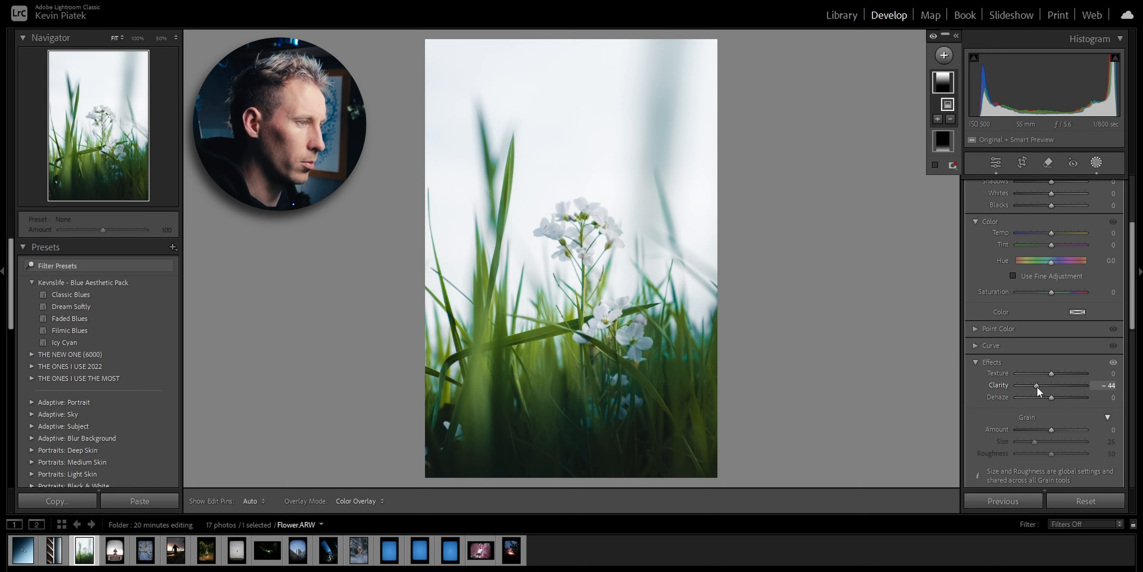
Review the flower photo's color mix and masks, and compare the edit with the unedited photo
click(1097, 164)
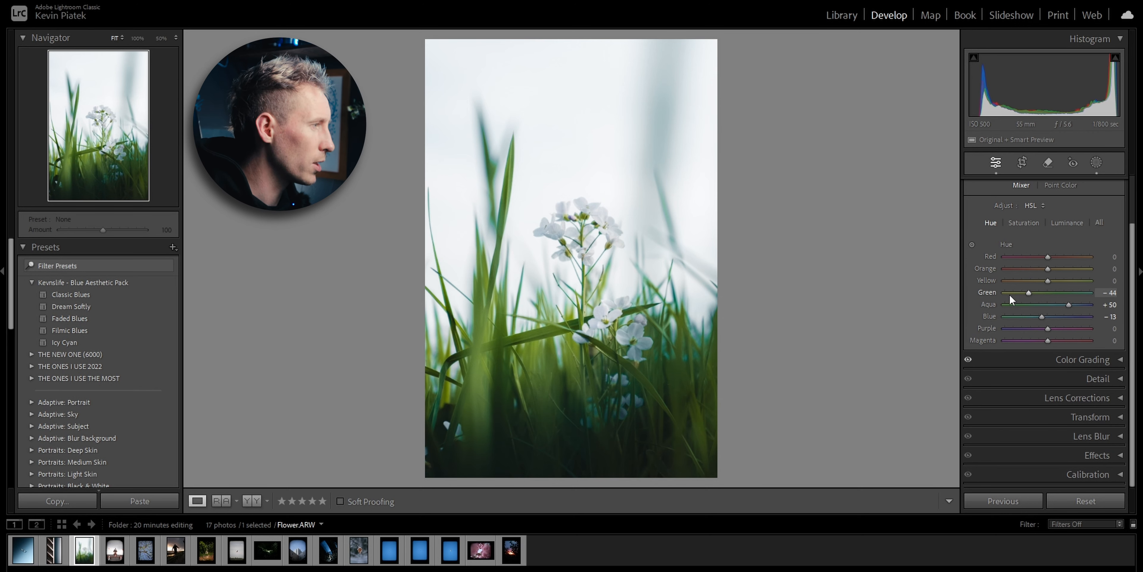
click(1098, 163)
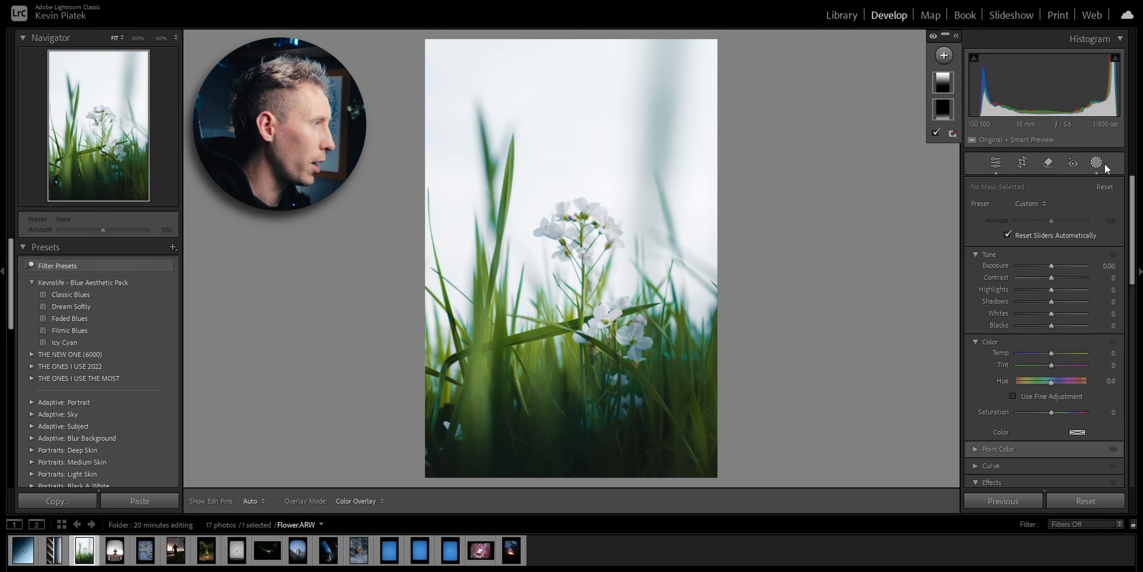
click(1098, 163)
key(backslash)
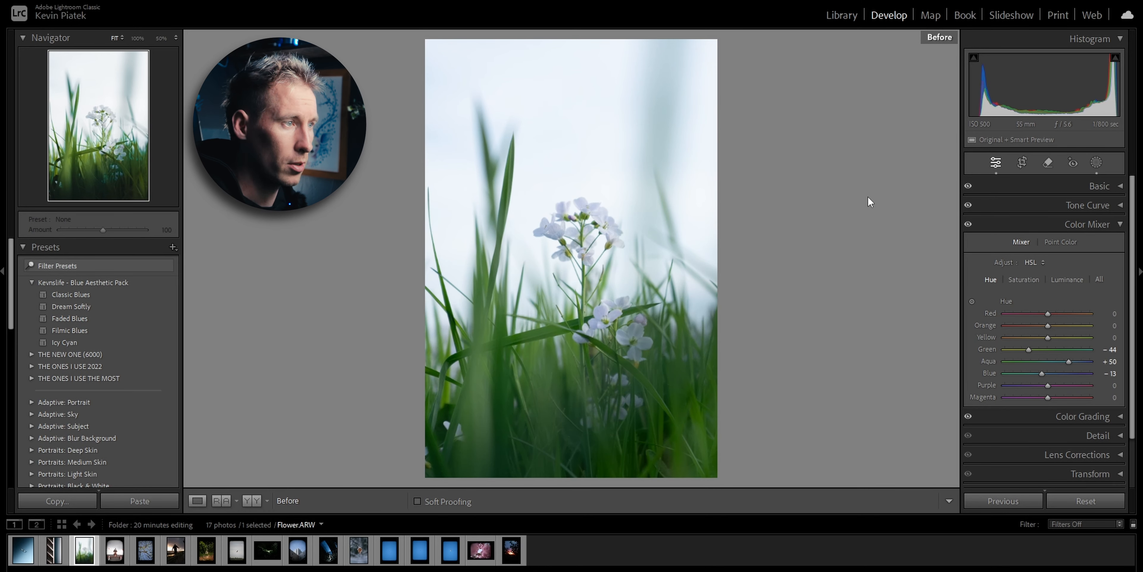
key(backslash)
key(backslash)
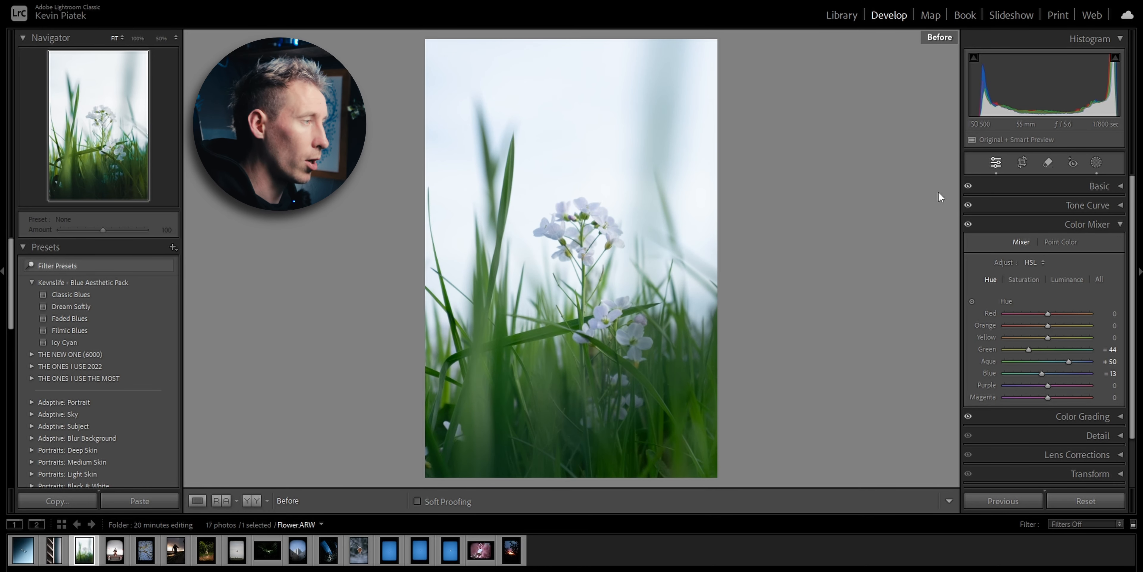
Crop the flower photo to a 16 x 9 aspect ratio, shifting the picture slightly left to center the flower
click(1023, 163)
click(1082, 208)
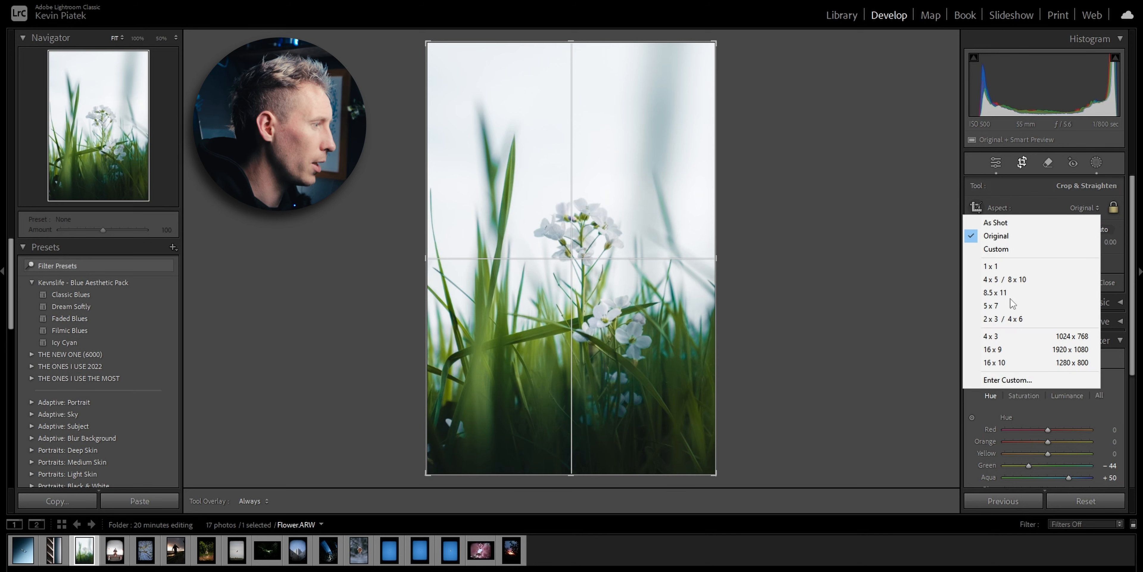
click(994, 349)
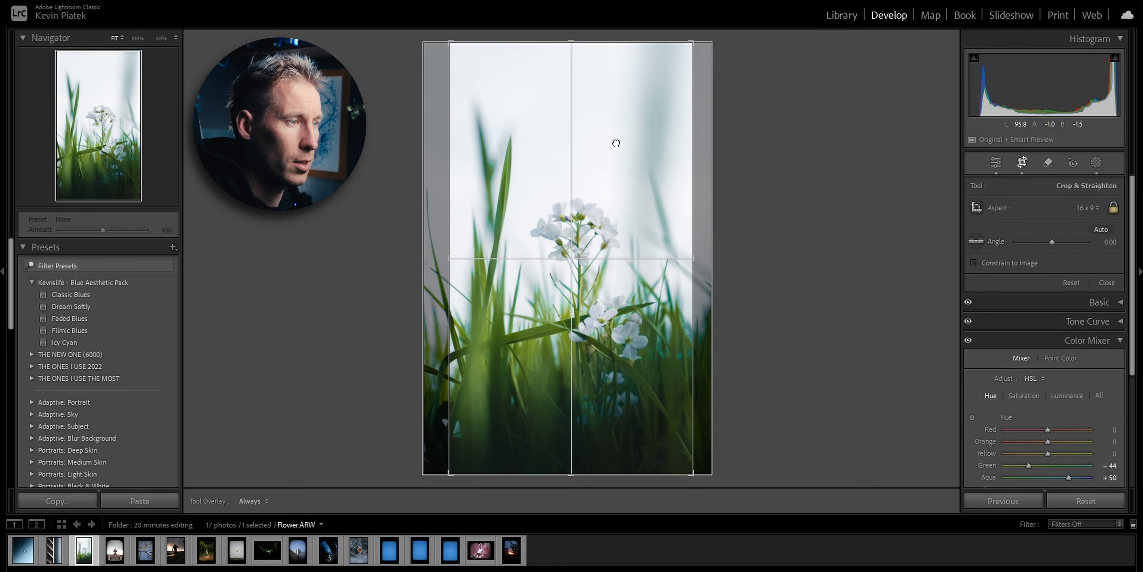
drag(616, 143, 605, 143)
key(Return)
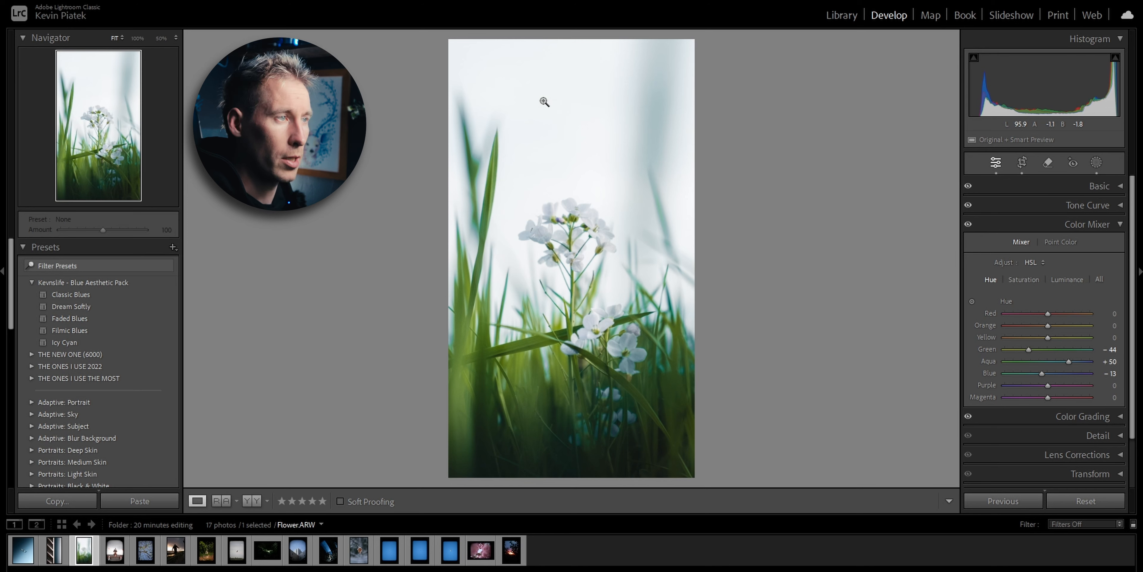
Open Town Hall Linz am Rhein.ARW and crop it to 4 x 5 / 8 x 10, tightly framing the centered bell tower with an angle of -0.09
key(Right)
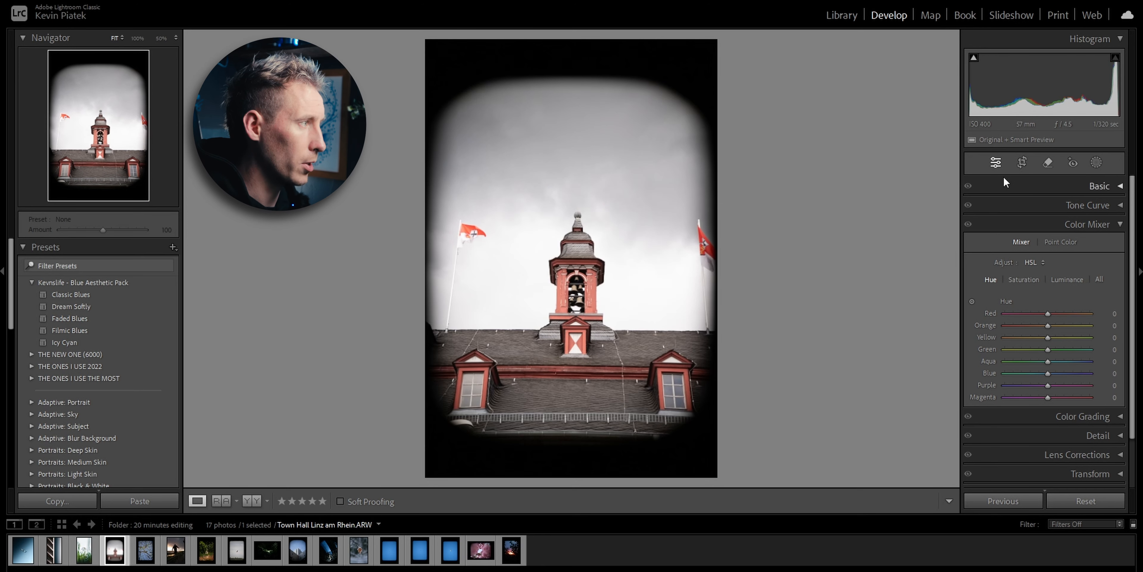
click(1022, 163)
click(1070, 208)
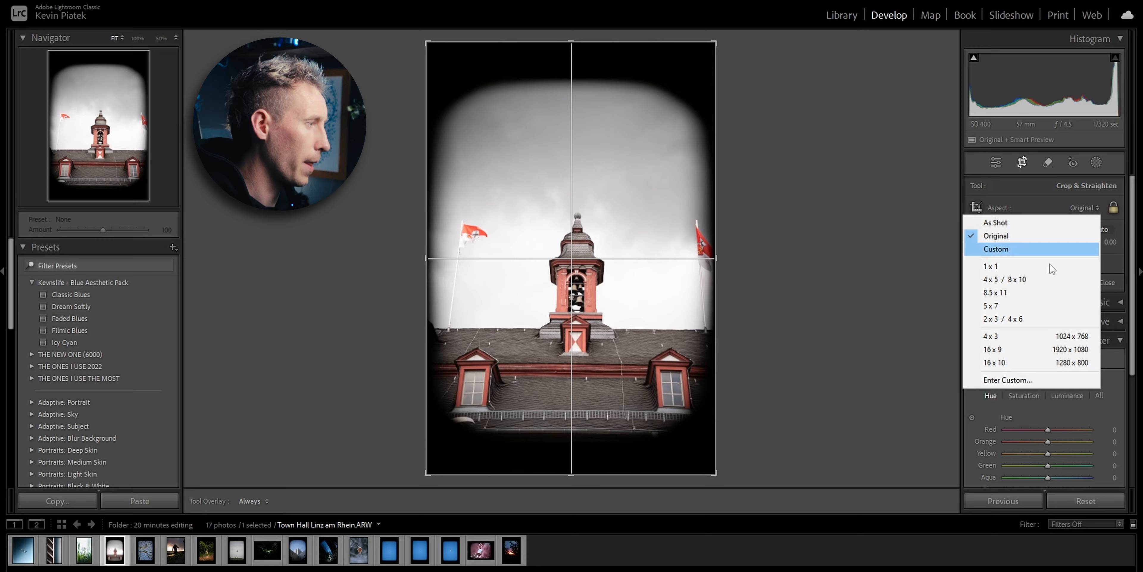
click(1034, 283)
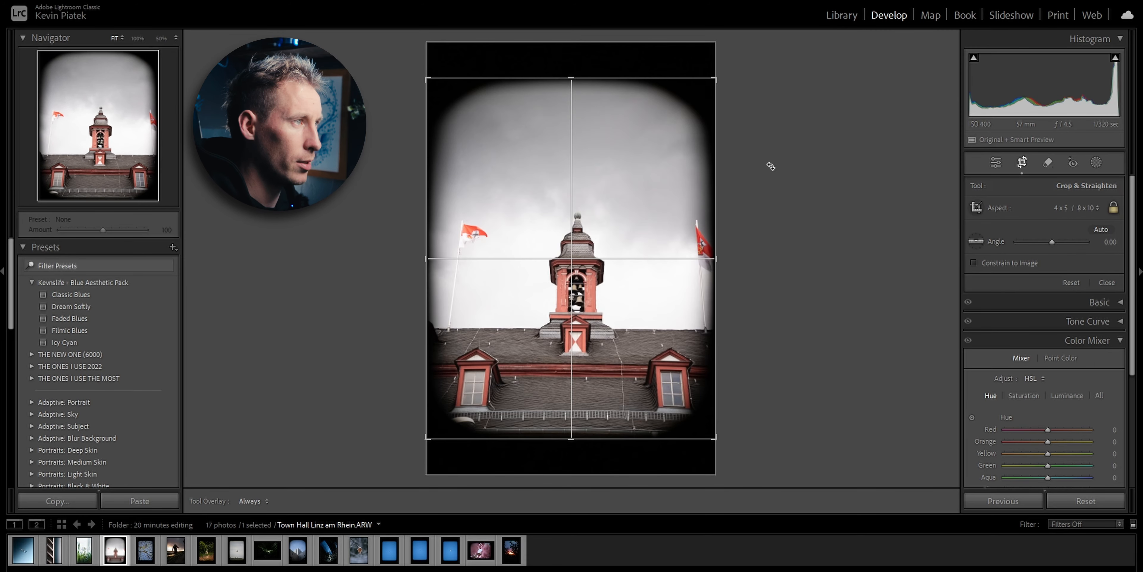
drag(716, 76, 624, 194)
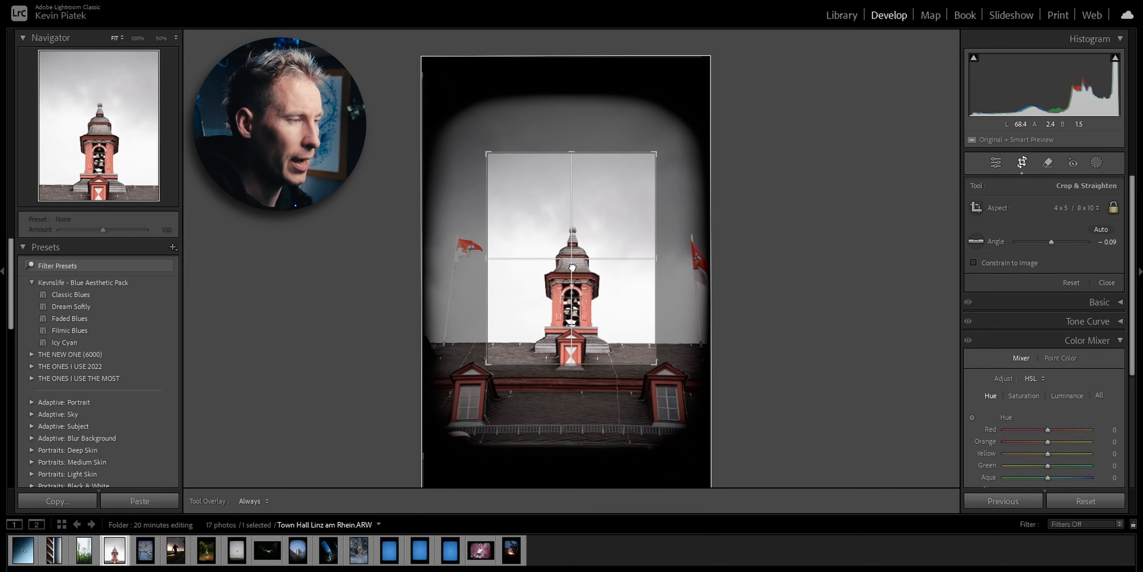
drag(573, 268, 574, 267)
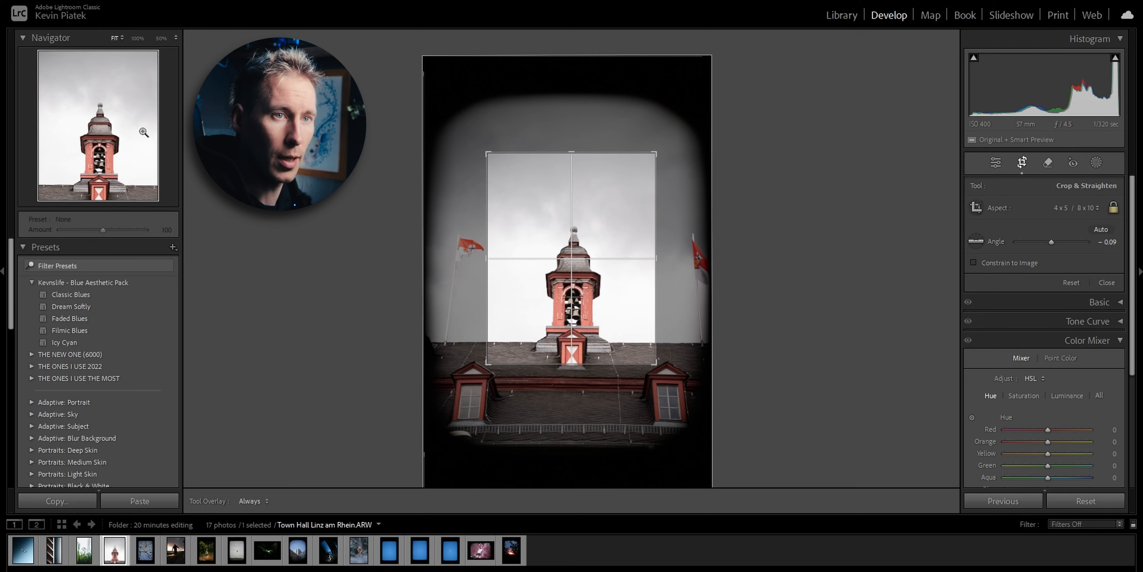
key(Return)
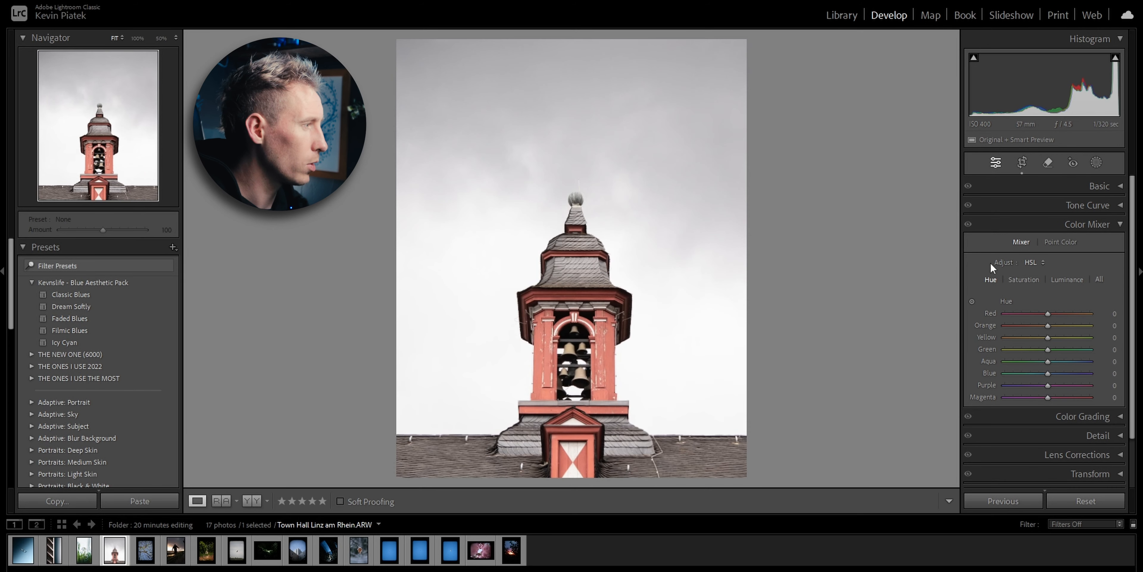
Turn the bell tower photo black and white by setting the saturation of all eight Color Mixer colors to -100
click(1024, 279)
drag(1049, 314, 998, 326)
drag(1048, 337, 999, 339)
drag(1048, 349, 998, 362)
drag(1048, 374, 999, 386)
drag(1048, 397, 999, 398)
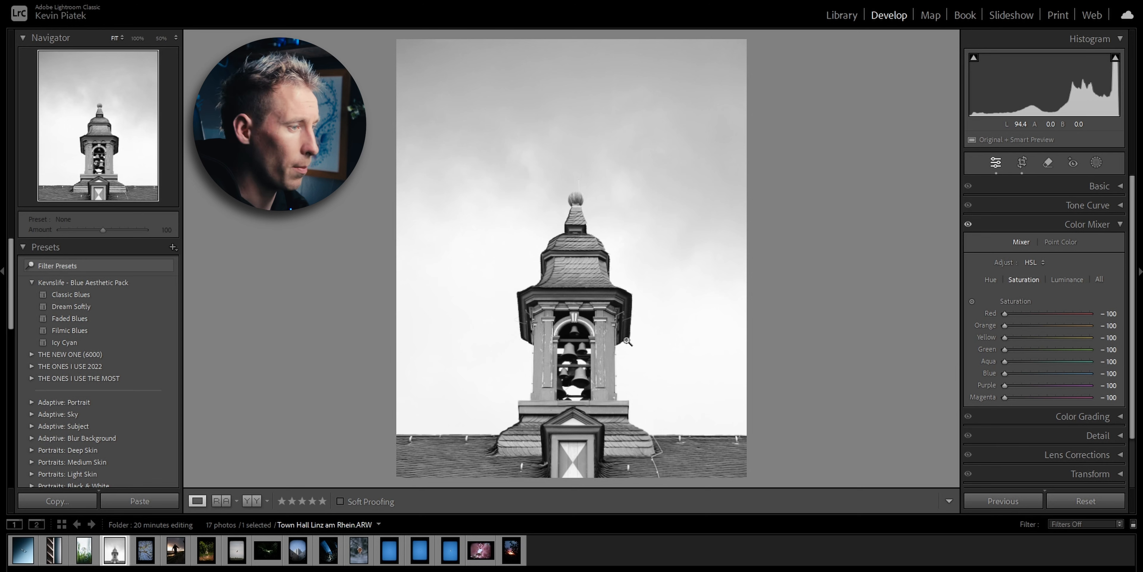
click(1097, 162)
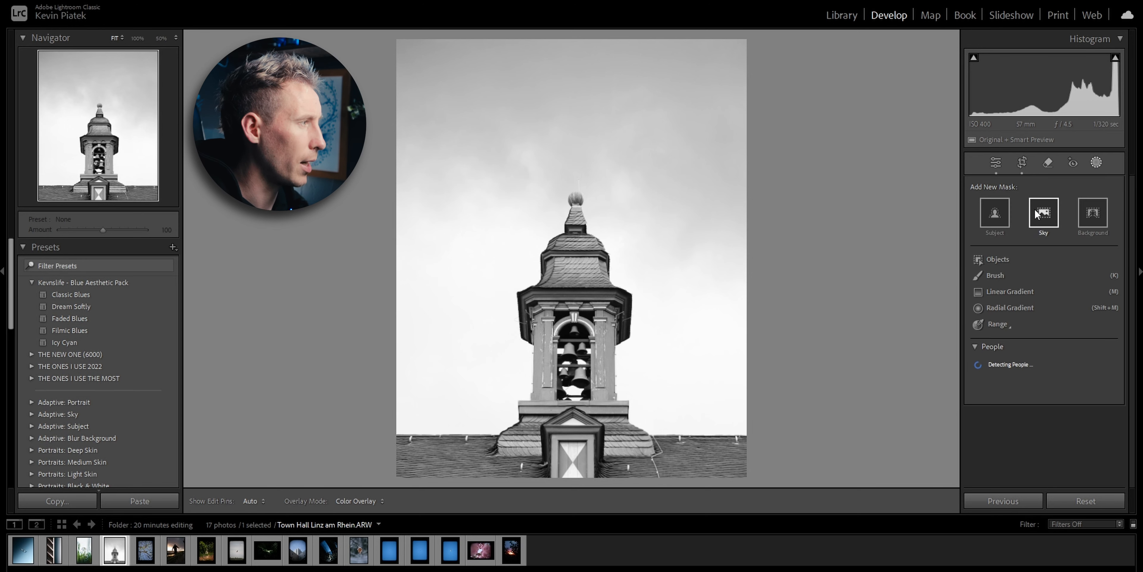
click(1036, 214)
click(1036, 214)
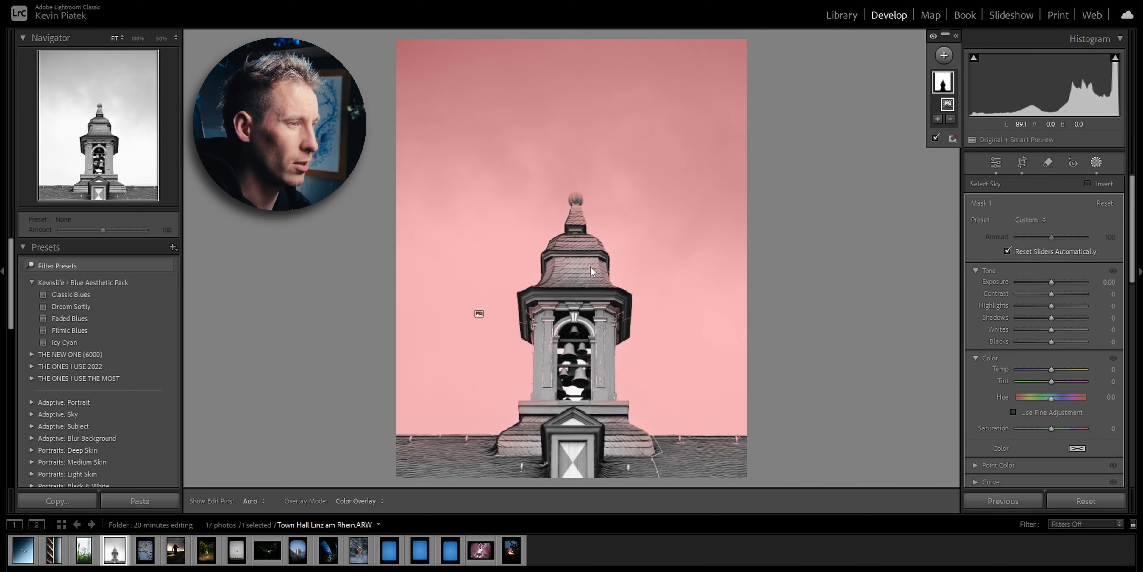
right_click(945, 83)
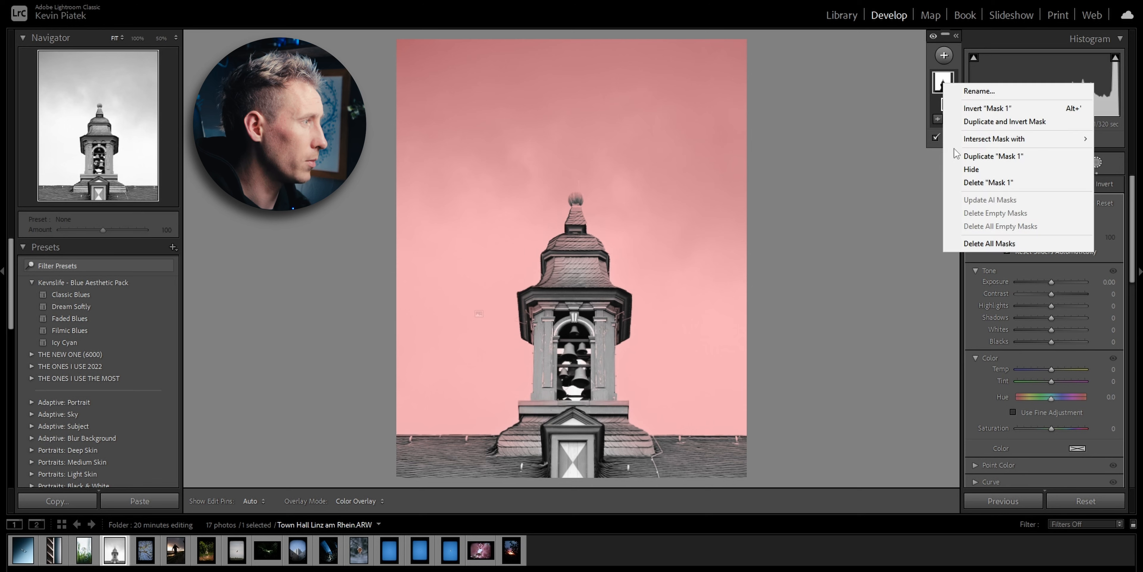
click(966, 182)
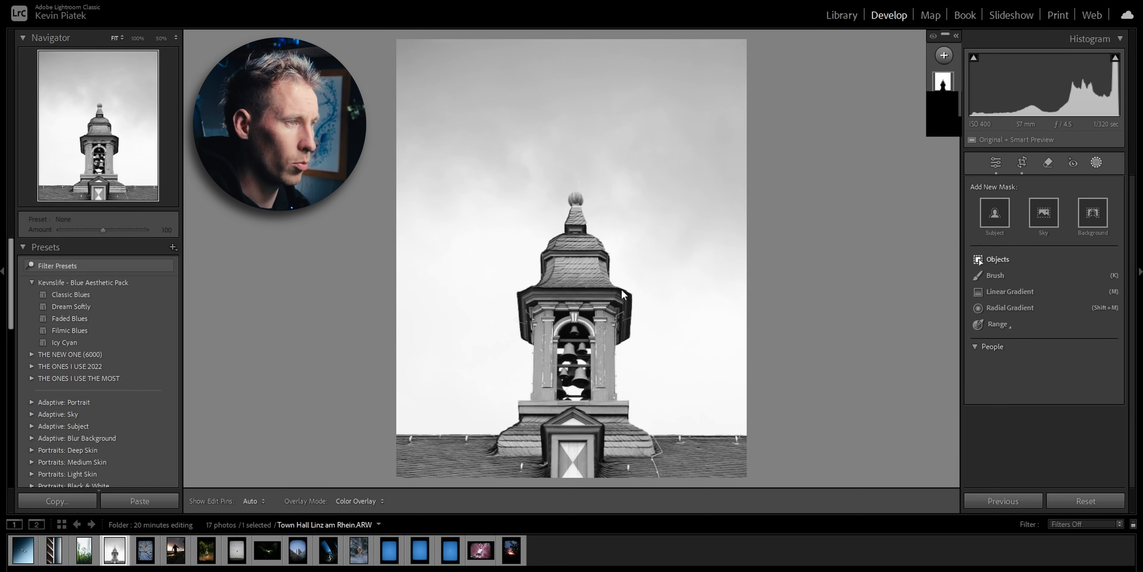
Mask the sky using an inverted object selection of the bell tower, and intersect it with a linear gradient running down from the photo's top edge
mouse_move(568, 202)
mouse_down()
mouse_move(554, 338)
mouse_move(595, 324)
mouse_up()
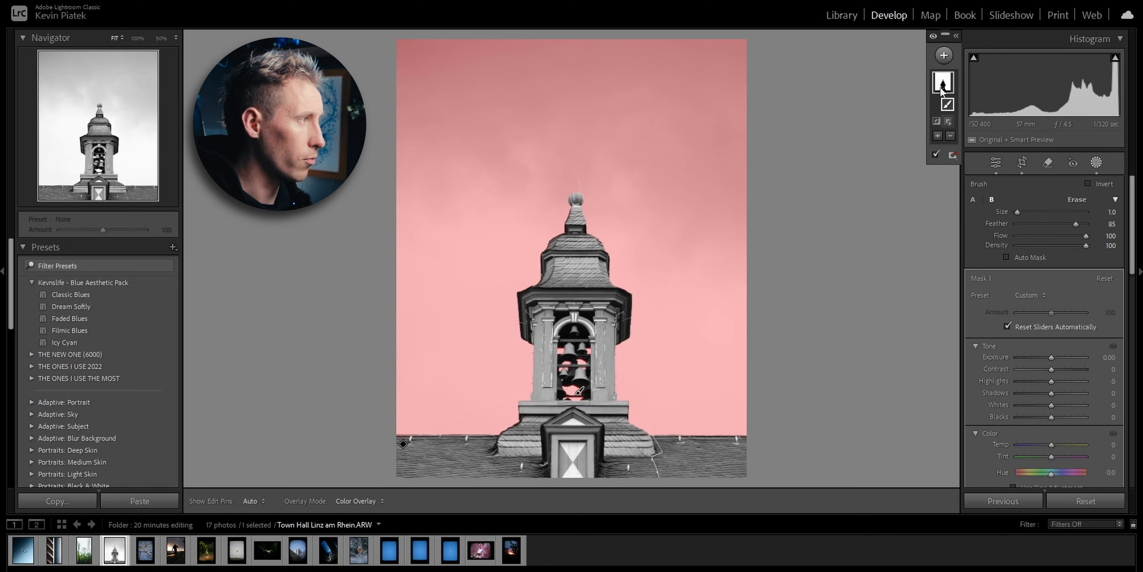
right_click(943, 88)
mouse_move(984, 146)
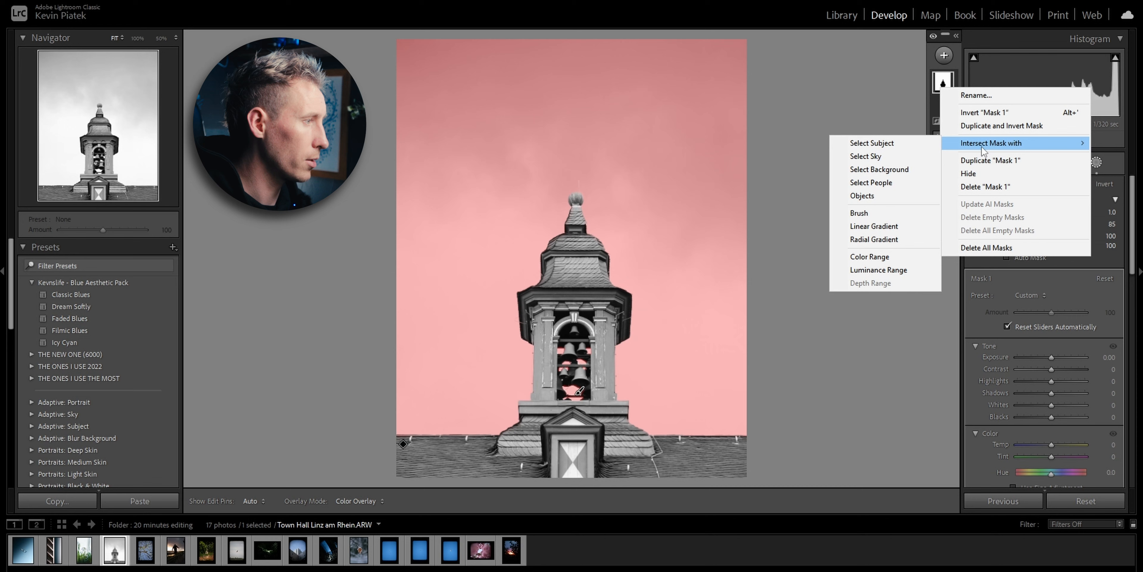
click(883, 224)
drag(567, 41, 571, 389)
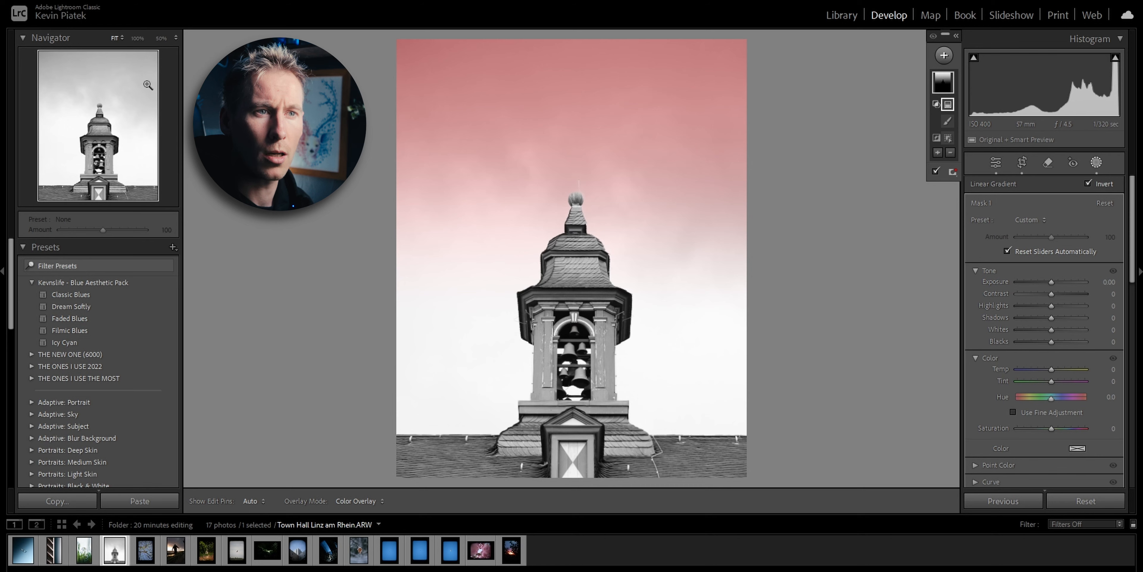
Darken the upper-sky mask with exposure -1.61, contrast 12, texture 11 and dehaze 39
drag(1051, 282, 1039, 286)
scroll(1010, 324, down, 3)
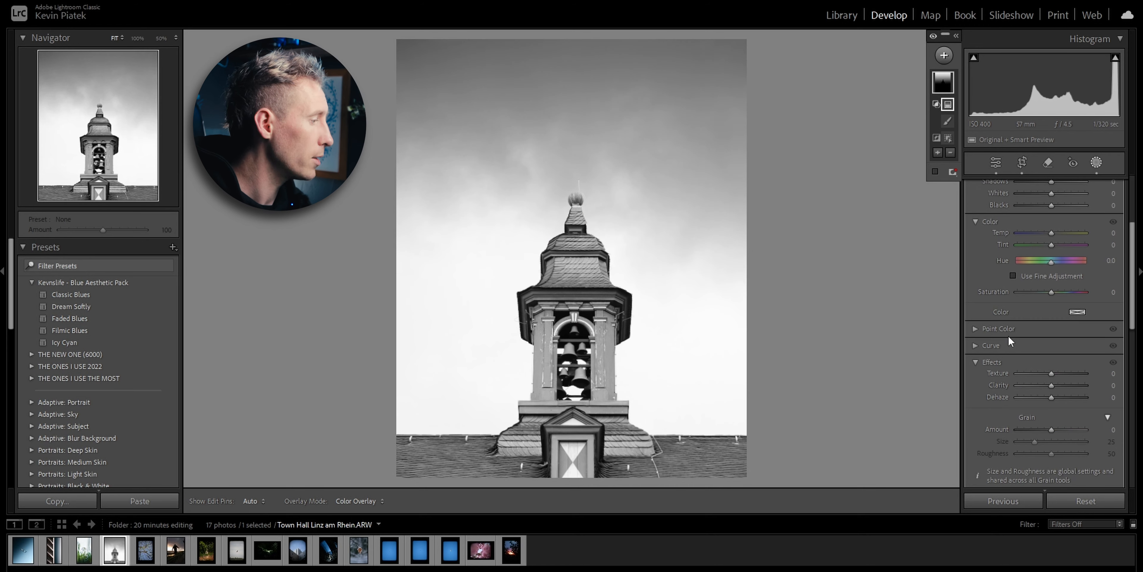
drag(1053, 396, 1066, 397)
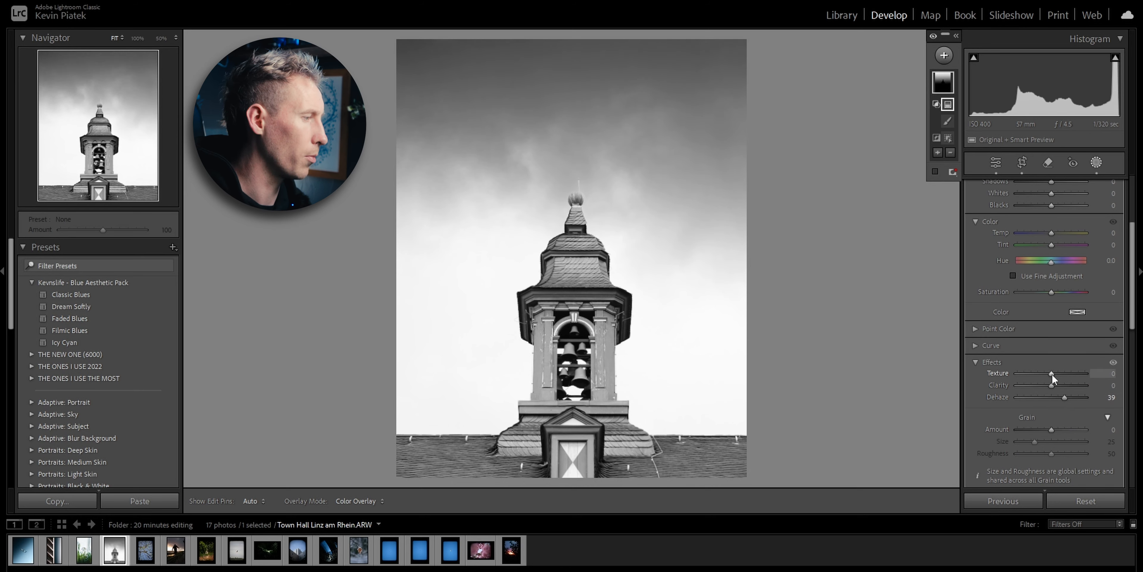
scroll(1053, 297, up, 3)
drag(1054, 296, 1057, 296)
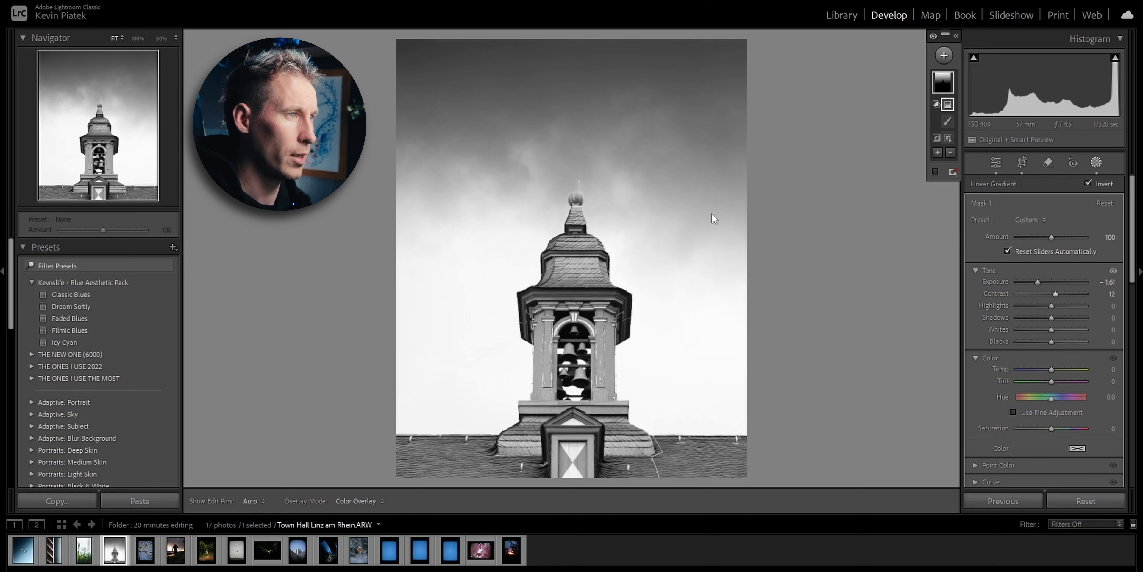
Duplicate the upper-sky mask and flip the copy's linear gradient so it covers the lower sky around the tower
right_click(939, 82)
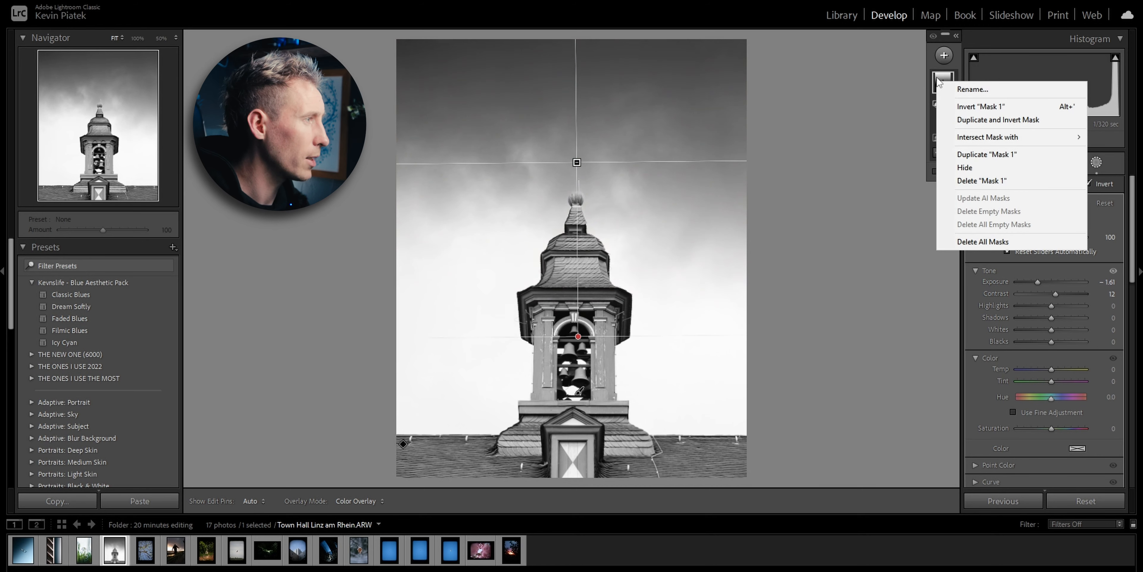
click(979, 154)
click(947, 105)
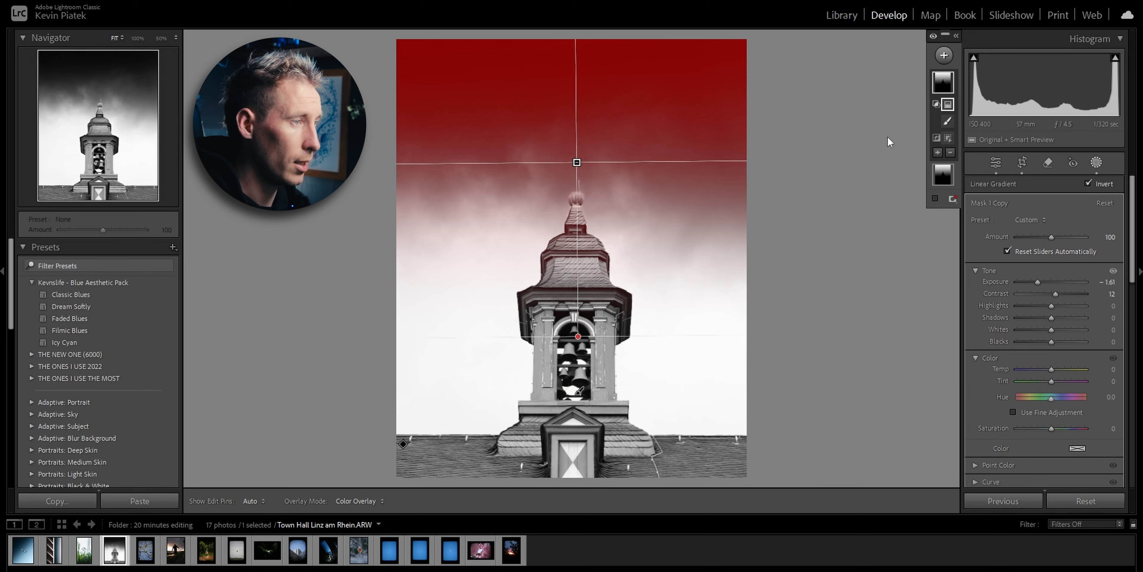
drag(599, 162, 619, 343)
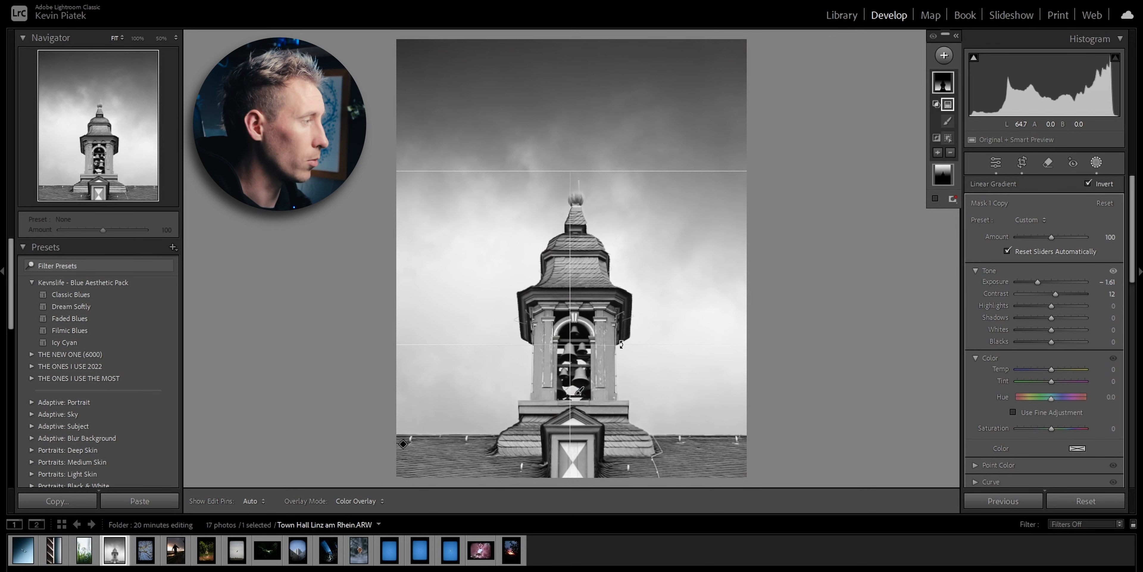
Smooth and brighten the lower-sky mask with exposure 0.42, contrast -100, texture 0, clarity -100 and dehaze -100
double_click(993, 281)
drag(1056, 293, 983, 311)
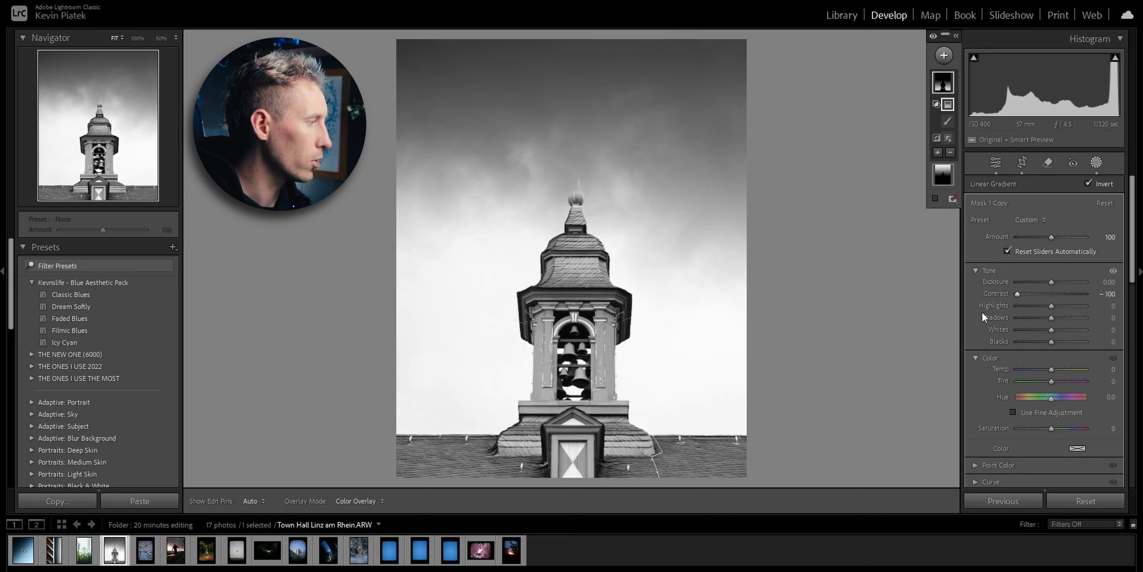
scroll(1020, 344, down, 3)
drag(1051, 465, 976, 465)
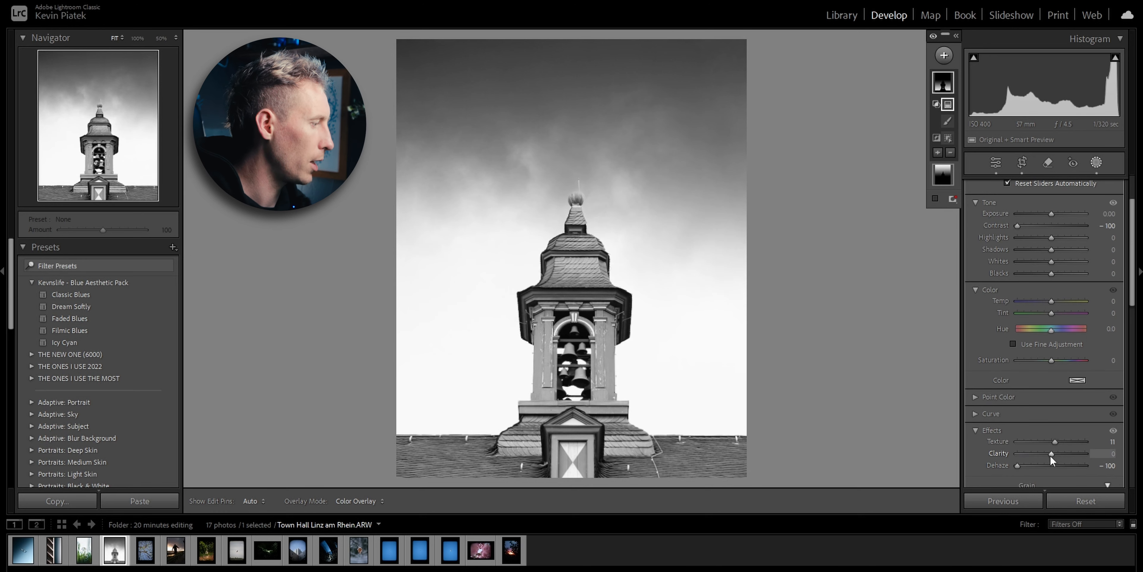
drag(1051, 454, 987, 453)
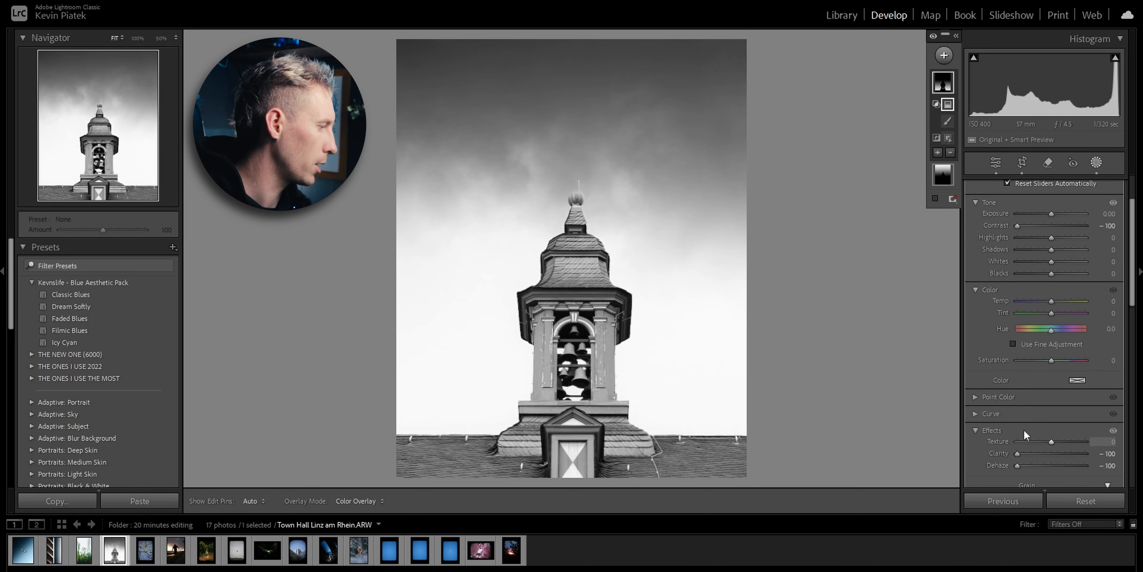
drag(1053, 215, 1057, 215)
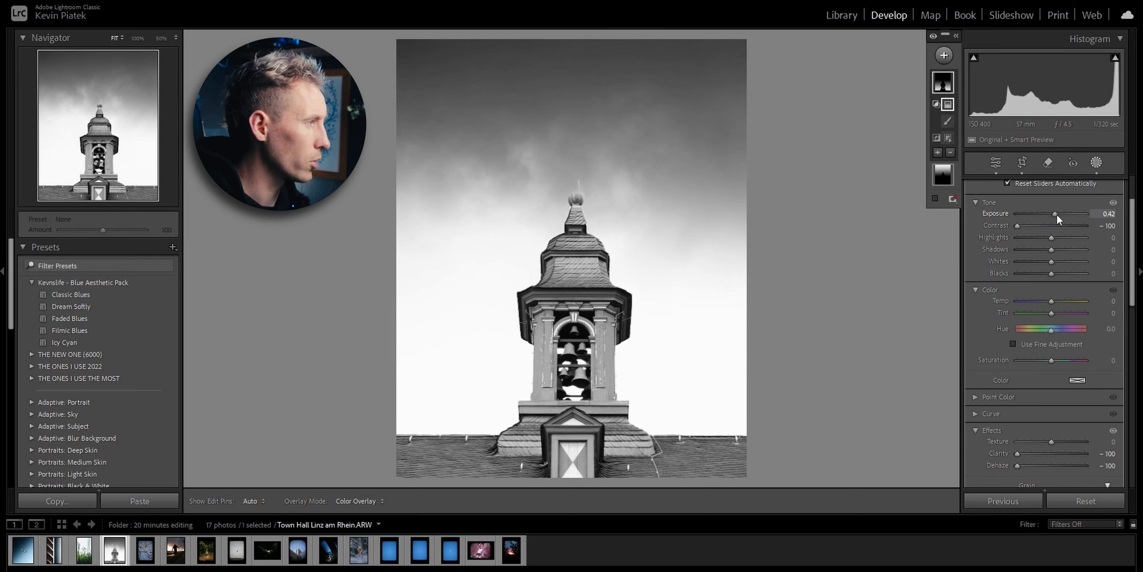
Add a linear gradient mask rising from the photo's bottom edge over the roof and lower its exposure to about -2
click(944, 55)
click(958, 176)
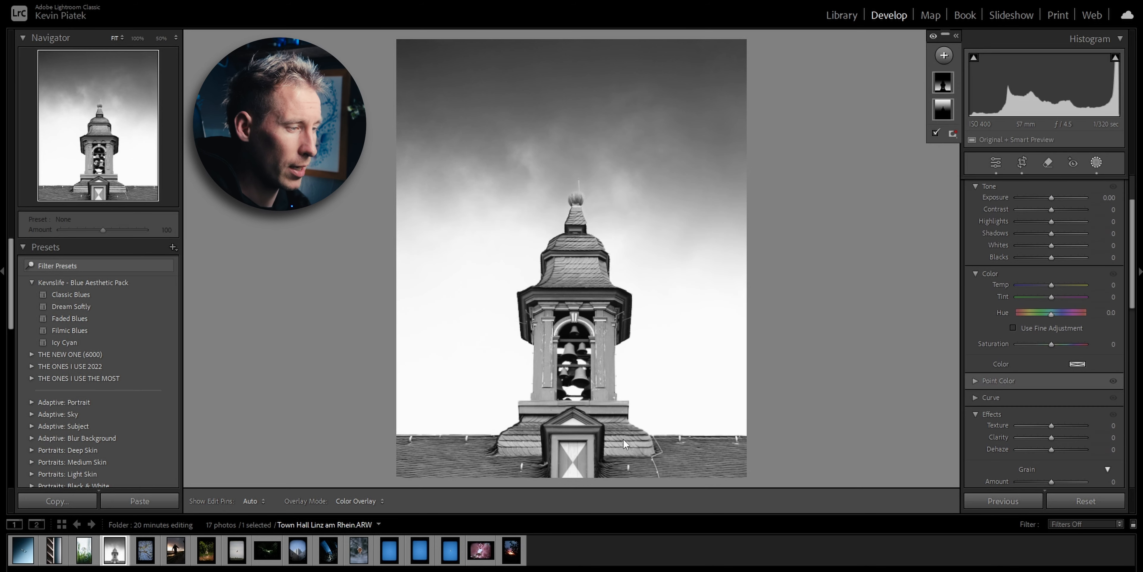
drag(574, 454, 574, 391)
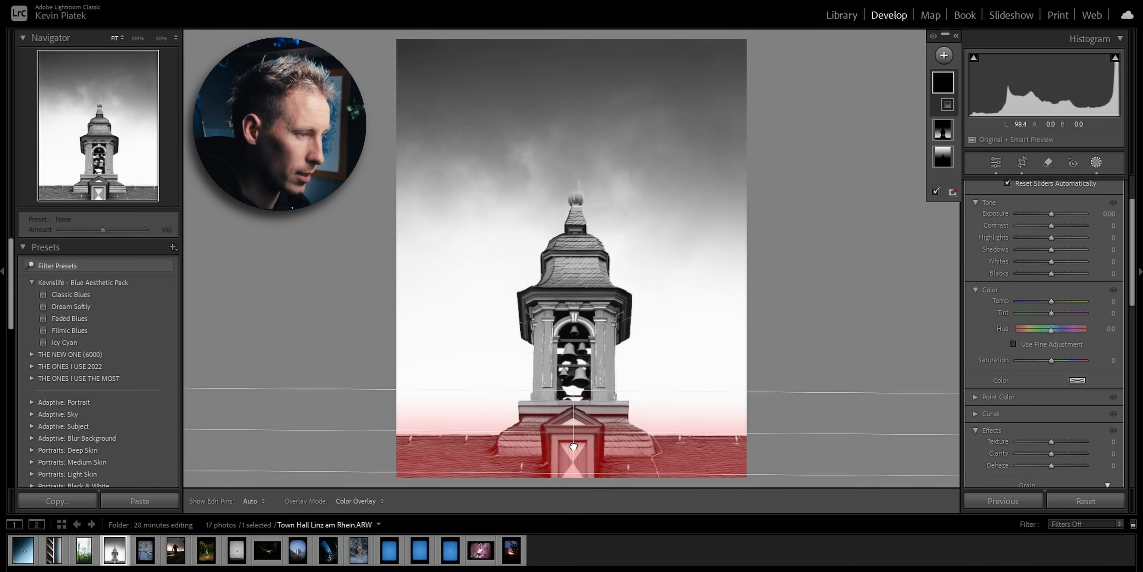
drag(574, 432, 574, 465)
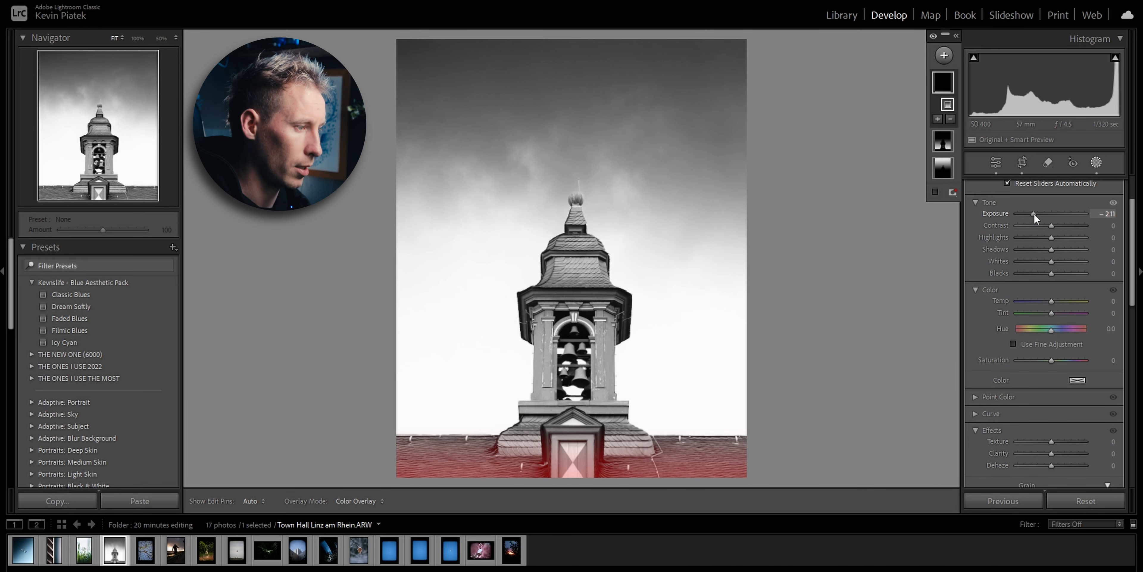
drag(1051, 214, 1038, 215)
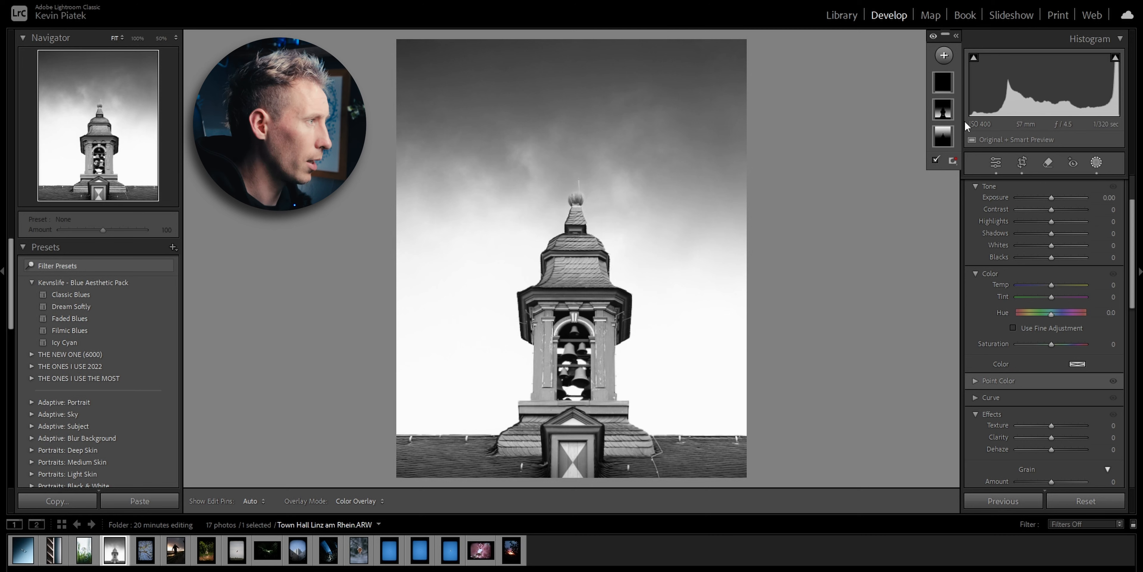
Duplicate Mask 1 and delete the linear gradient component from the copy, leaving a mask of the whole sky
right_click(941, 143)
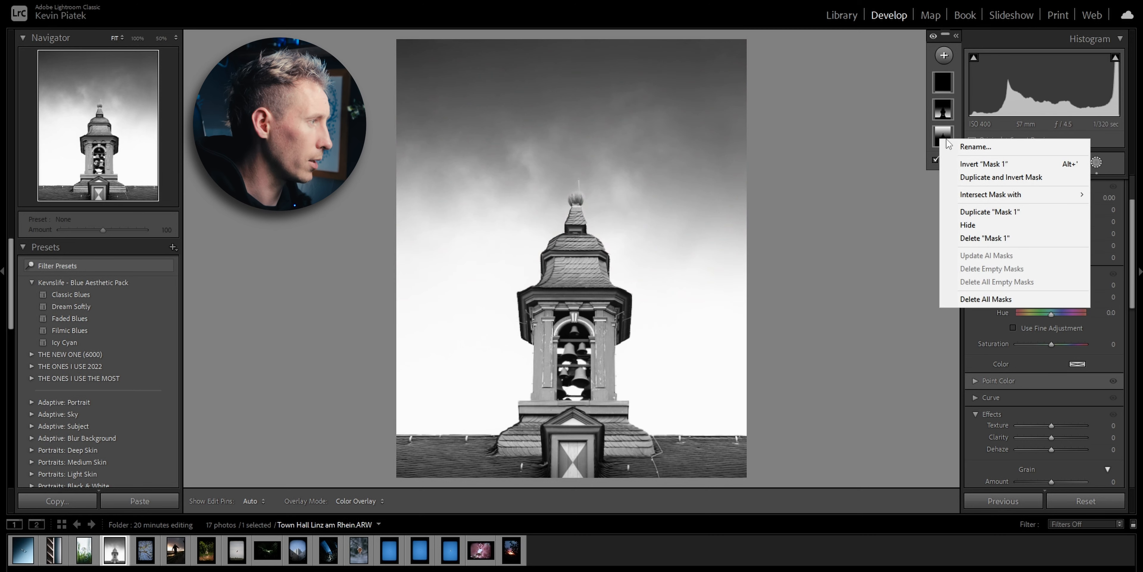
click(976, 211)
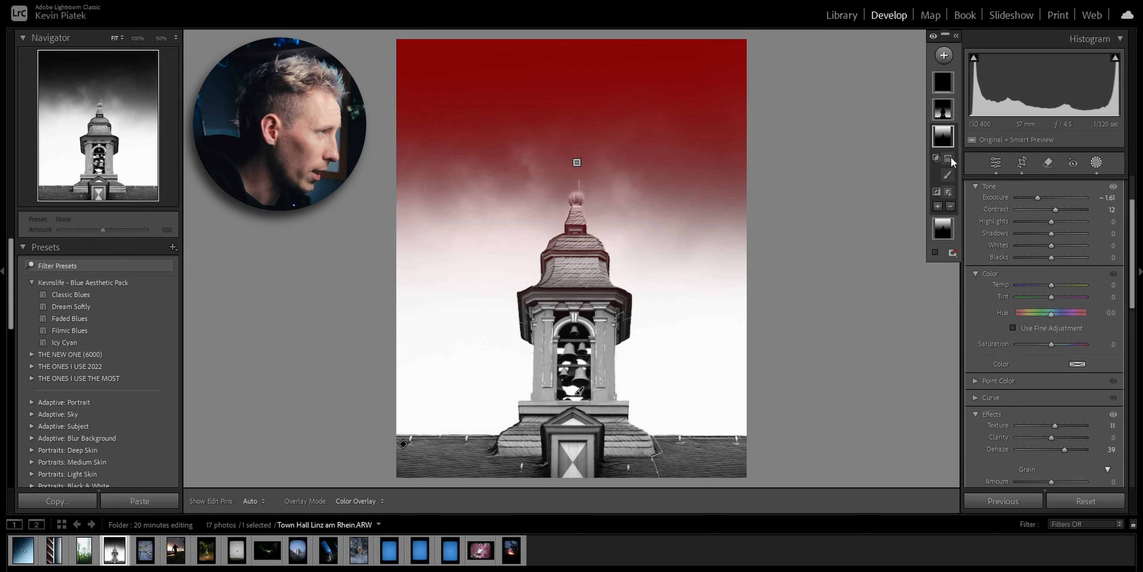
right_click(951, 158)
click(993, 256)
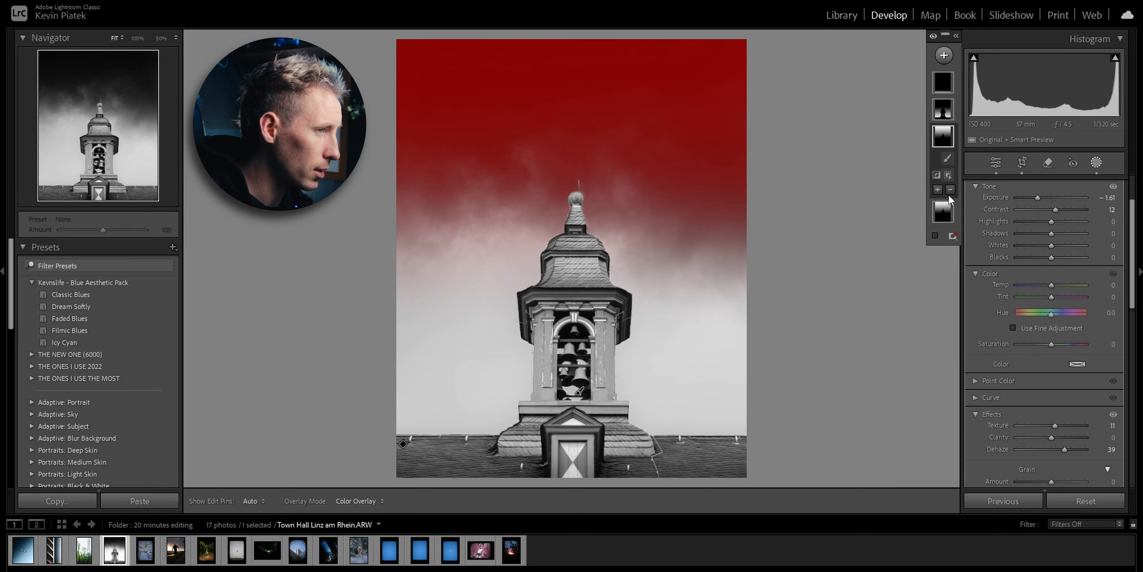
Duplicate and invert the whole-sky copy to mask the bell tower, delete the uninverted copy, and select the tower mask
click(942, 140)
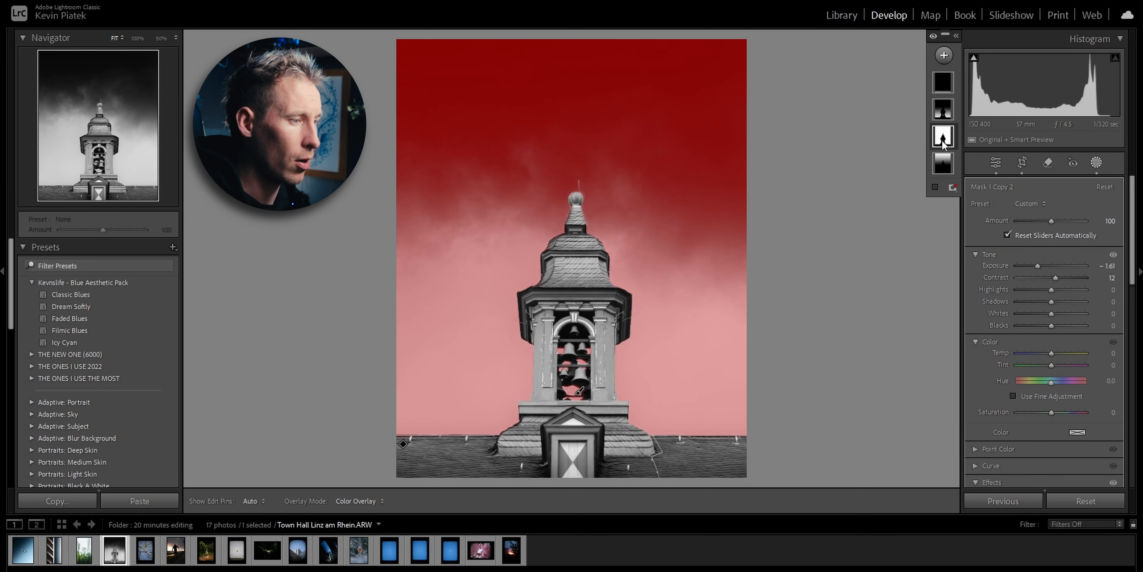
right_click(942, 141)
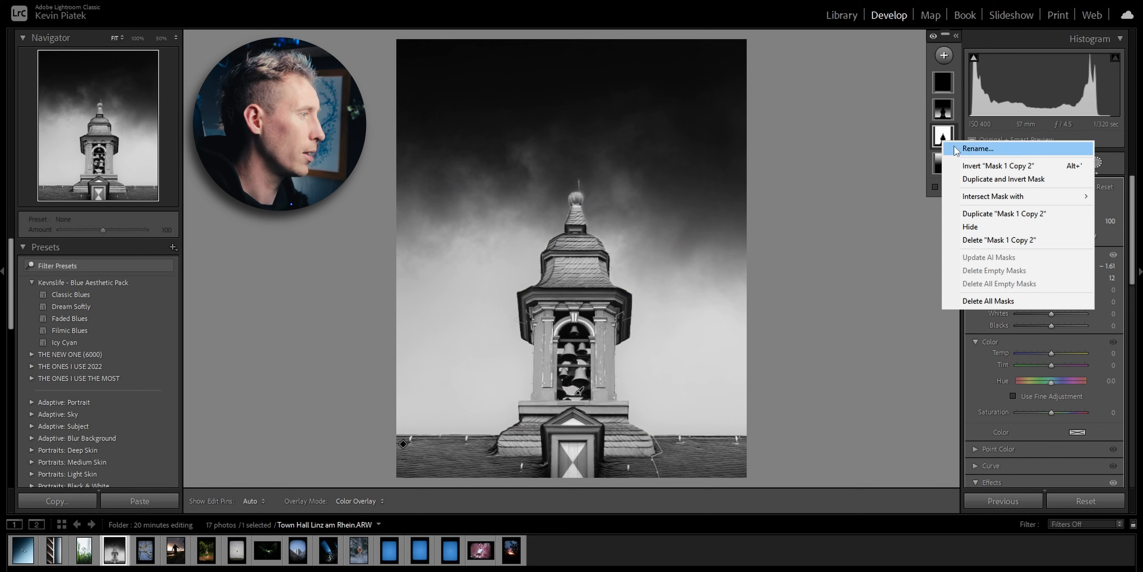
click(975, 180)
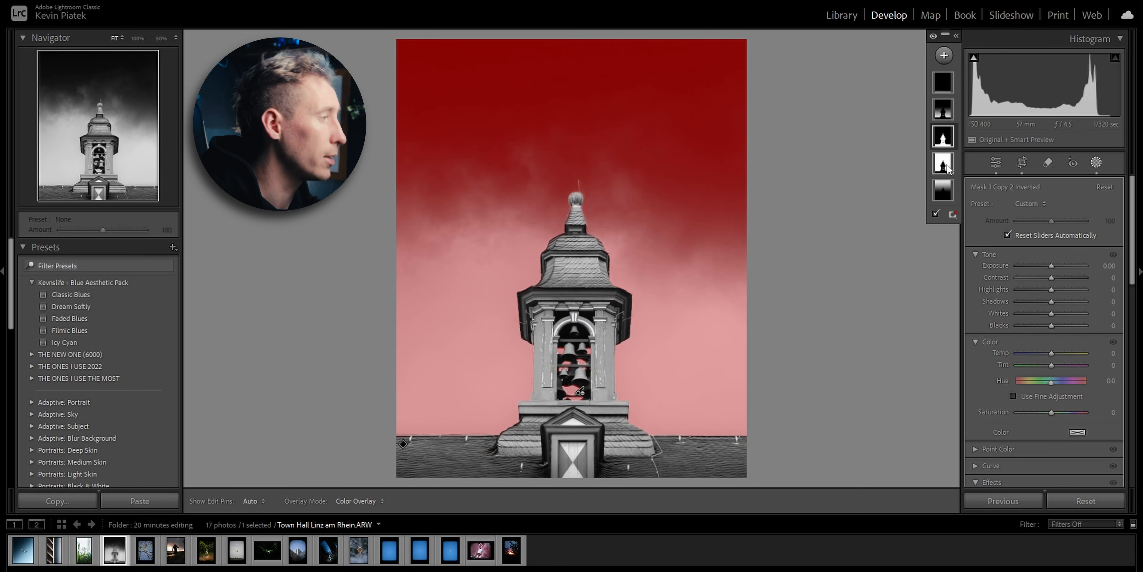
right_click(945, 167)
click(988, 265)
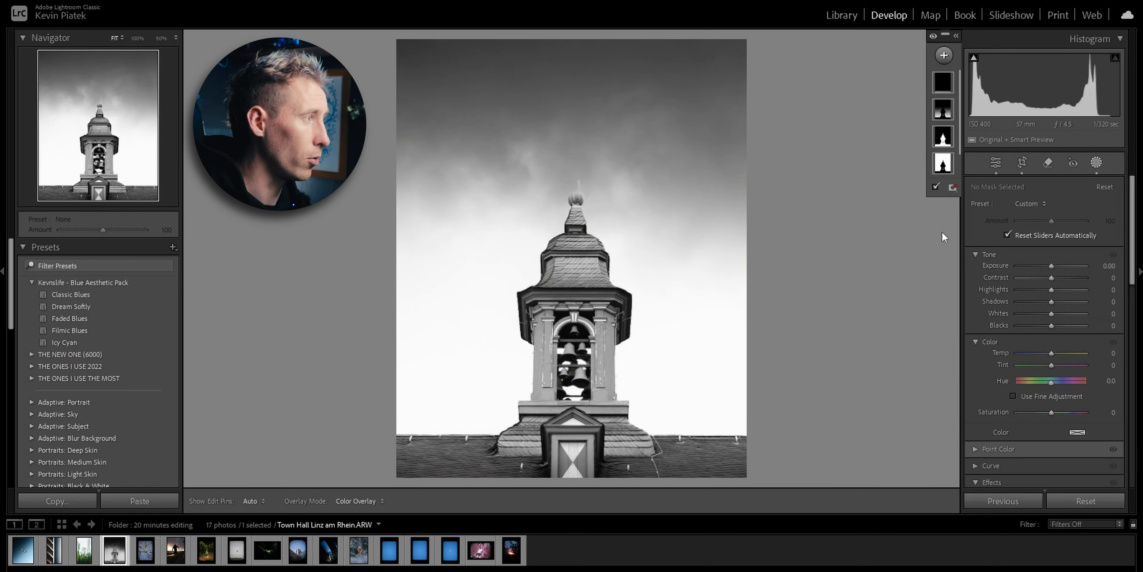
mouse_move(943, 143)
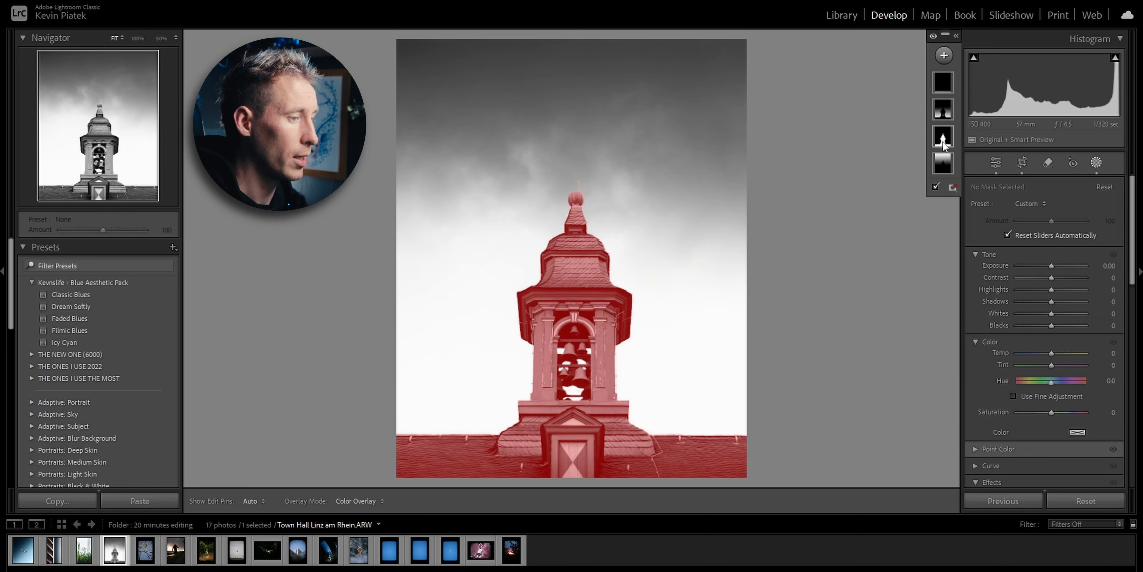
click(943, 141)
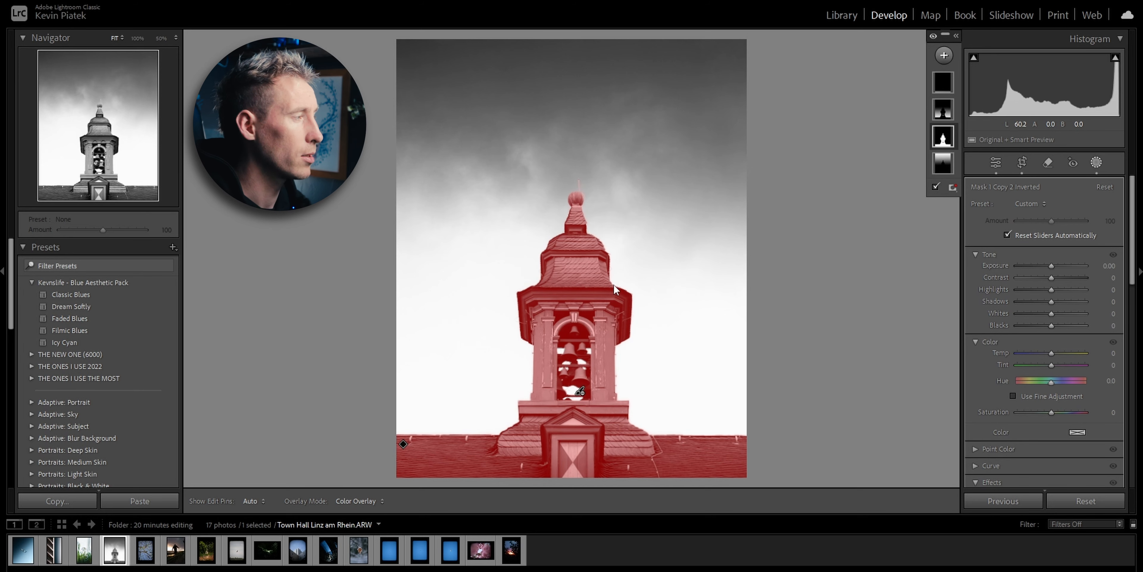
Restore the tower's red in the Color Mixer by setting red and orange saturation to 0, keeping the other six colors at -100
click(1098, 162)
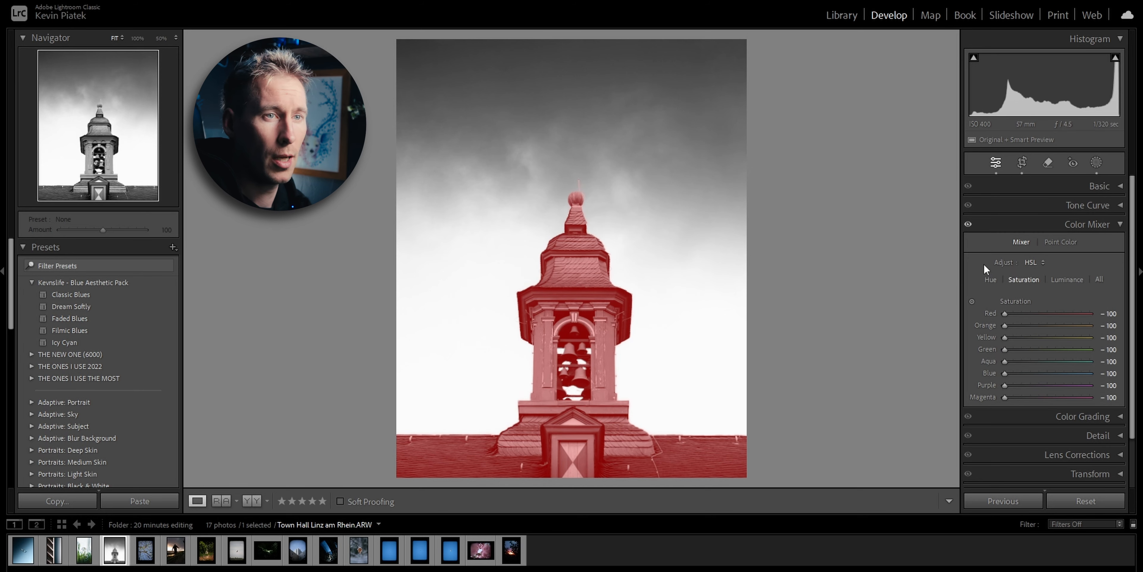
double_click(1002, 375)
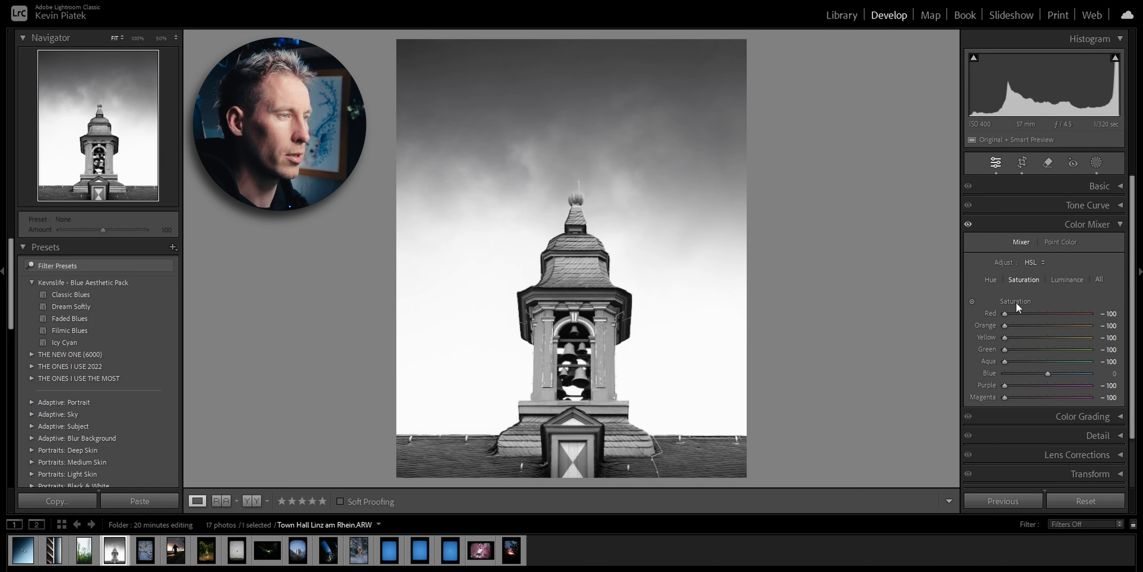
double_click(1016, 302)
drag(1049, 373, 965, 390)
drag(1044, 400, 970, 397)
drag(1050, 361, 977, 351)
drag(1048, 337, 1028, 326)
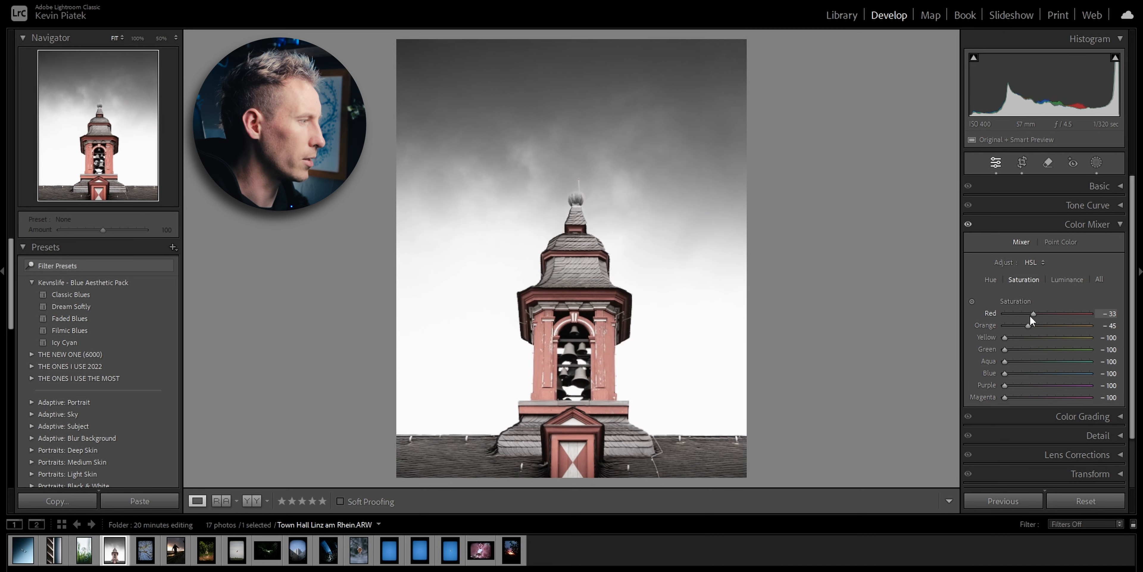
double_click(993, 313)
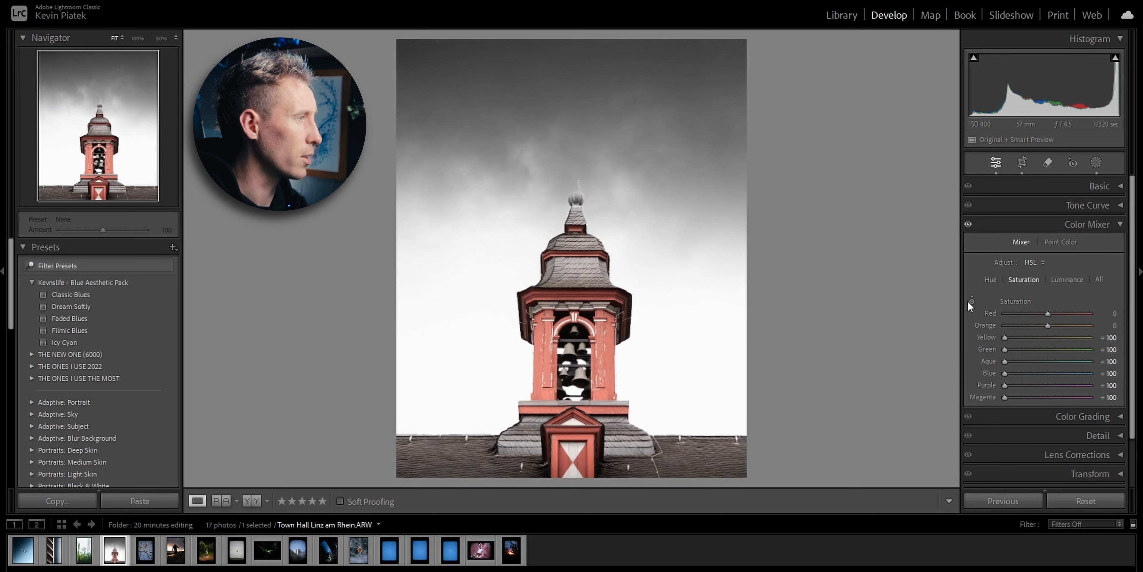
Intersect the inverted bell tower mask with a color range sampled from the tower's red facade
click(1097, 162)
mouse_move(943, 137)
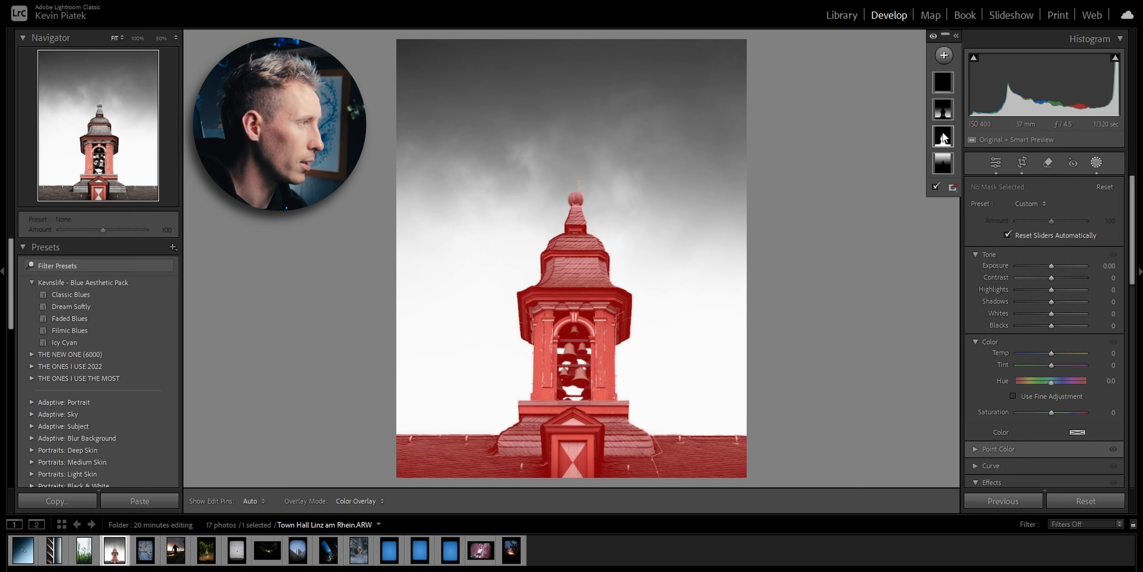
right_click(944, 137)
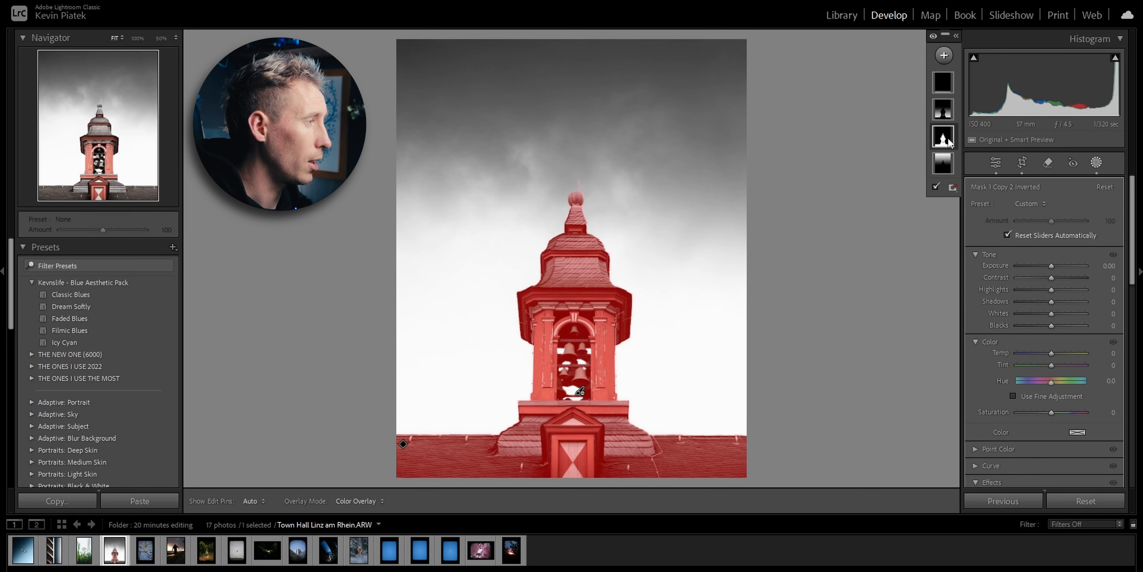
mouse_move(991, 195)
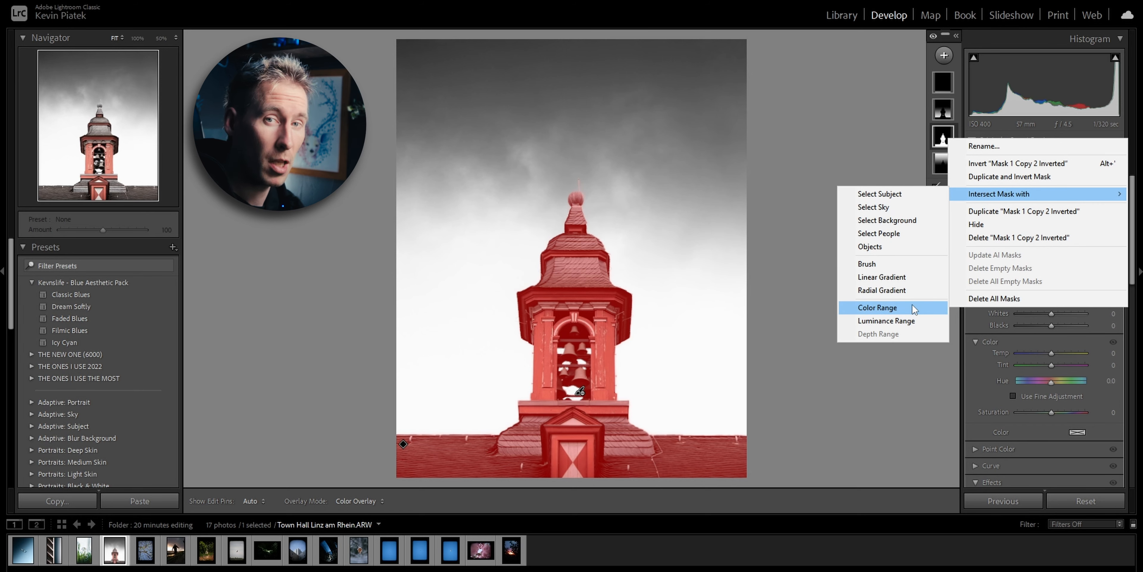
click(878, 307)
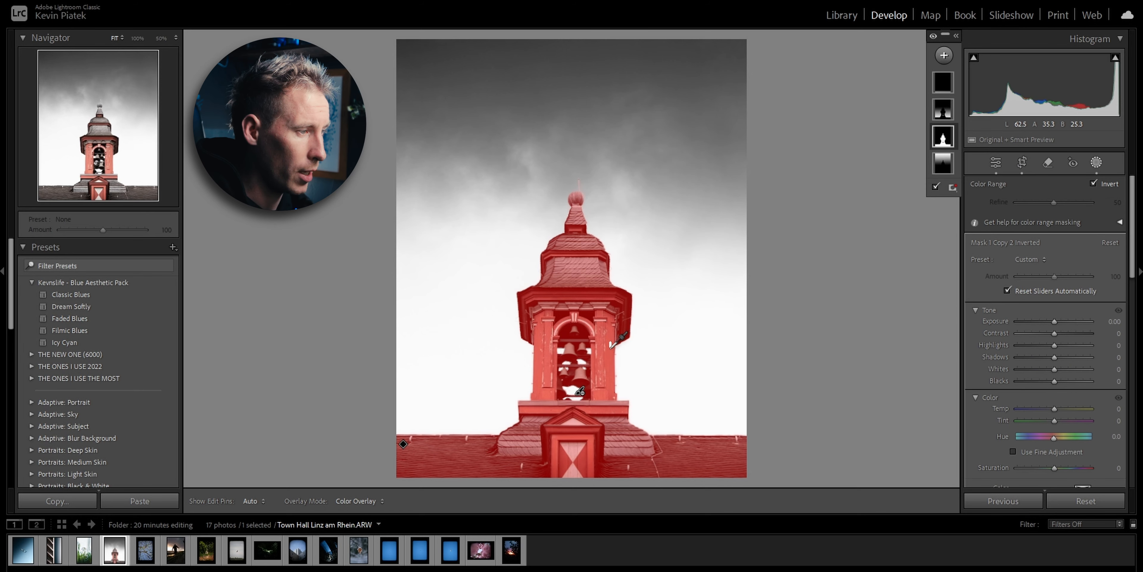
drag(607, 362, 604, 369)
Fine-tune the masked red parts of the tower with color adjustments, including hue and a slightly warmer temperature
scroll(991, 313, down, 2)
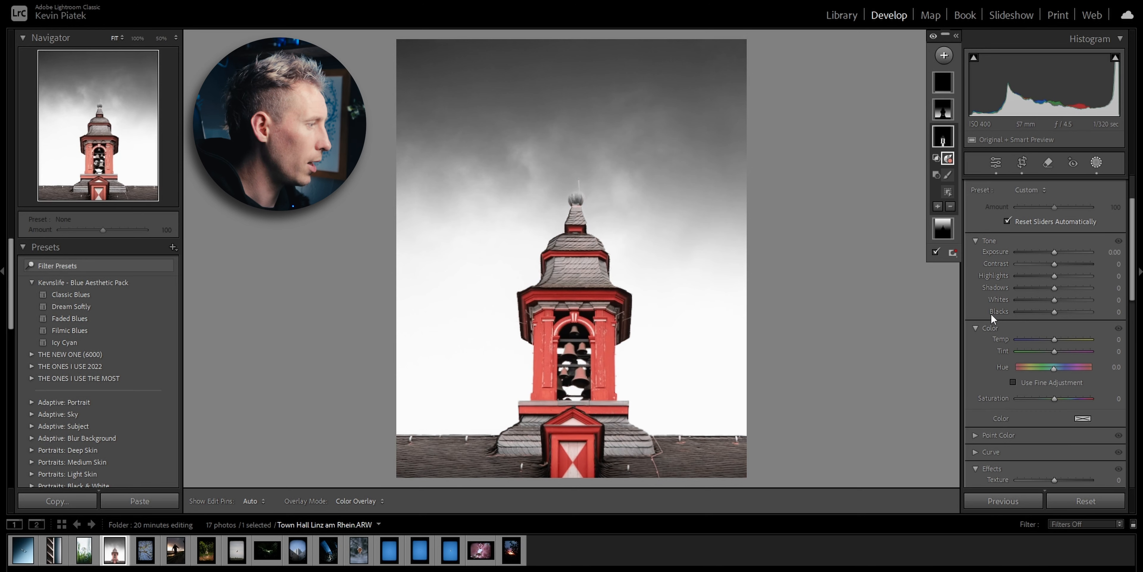
drag(1055, 368, 1084, 397)
drag(1053, 341, 1059, 340)
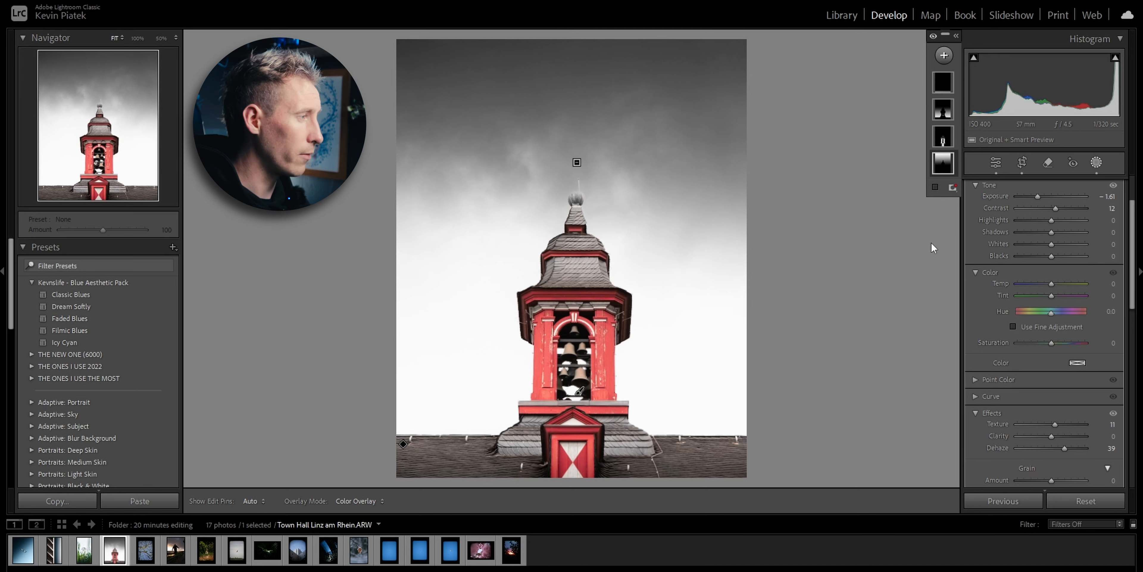
Tint the upper-sky gradient mask blue with a color of hue 213 and saturation 100
mouse_move(946, 162)
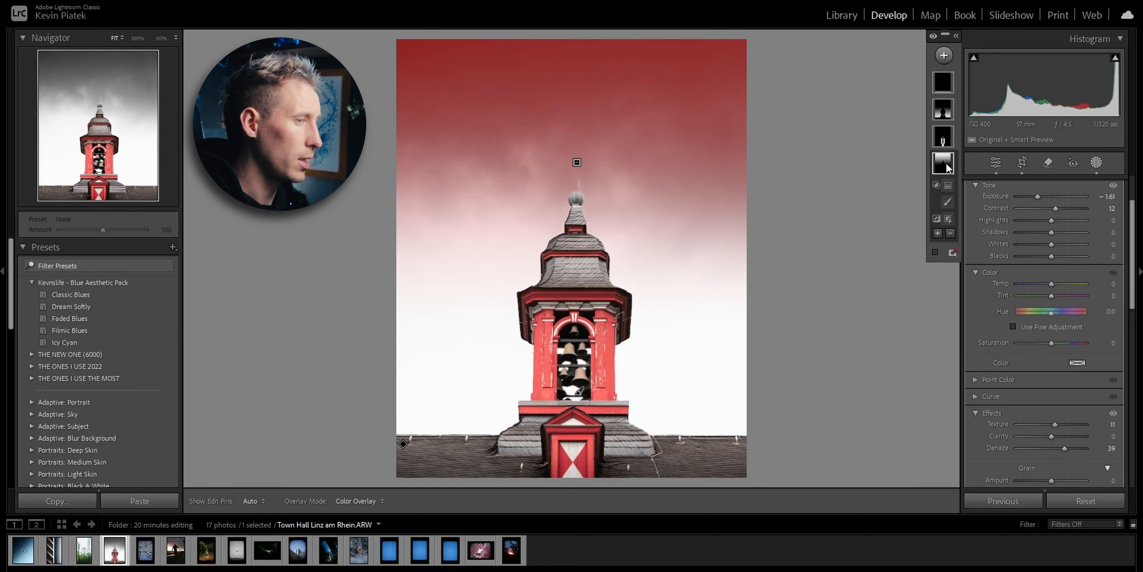
click(1082, 364)
click(976, 365)
drag(969, 355, 961, 351)
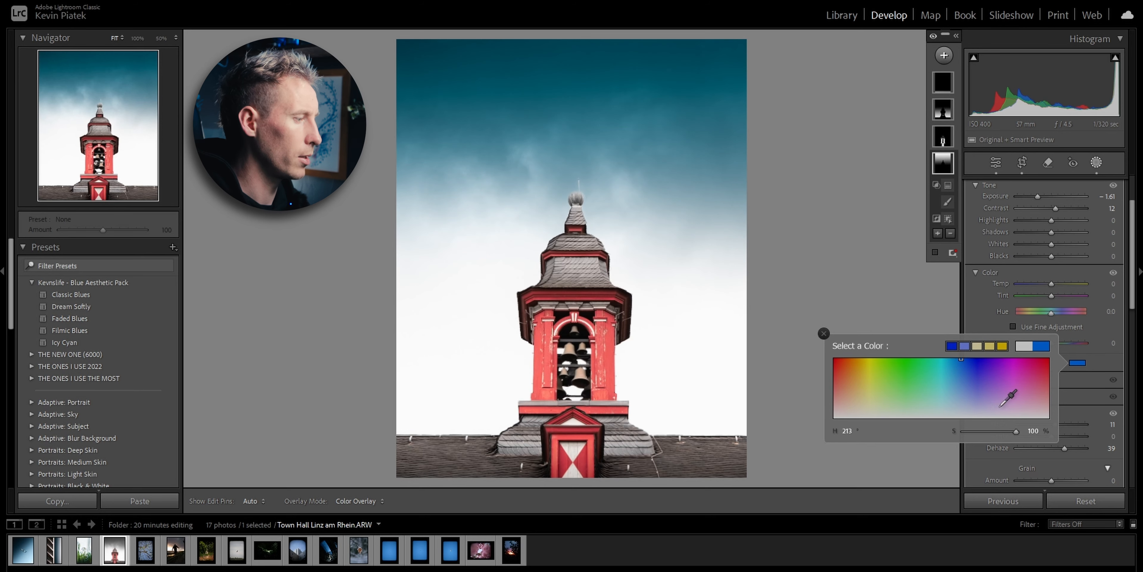
Lower the blue sky tint's saturation to 37 and add a linear gradient mask from the photo's upper edge down to the spire
drag(1018, 432, 981, 430)
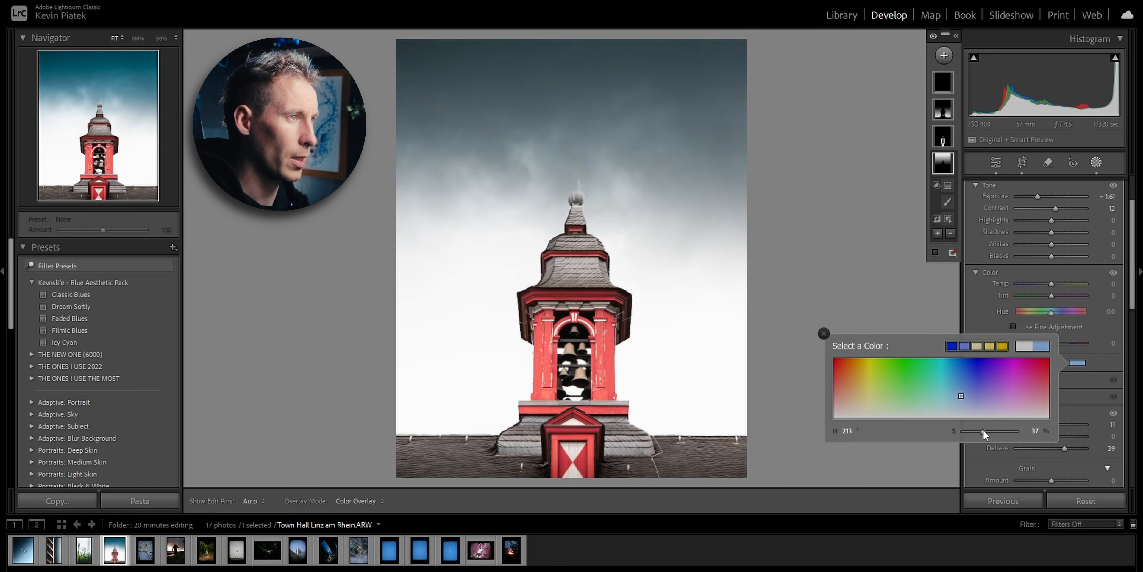
click(944, 55)
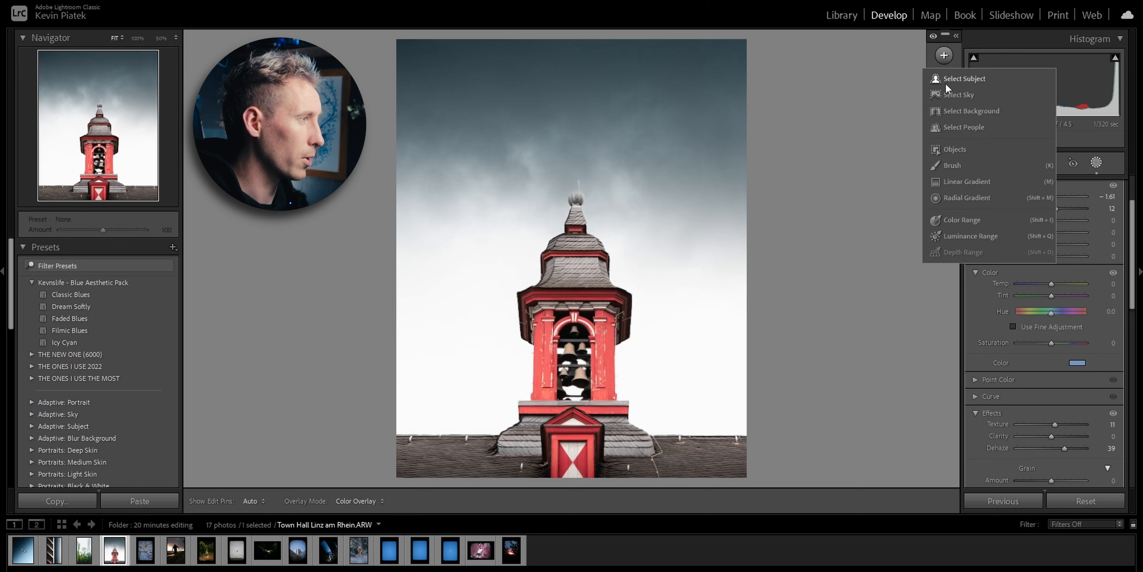
click(967, 181)
drag(562, 41, 563, 221)
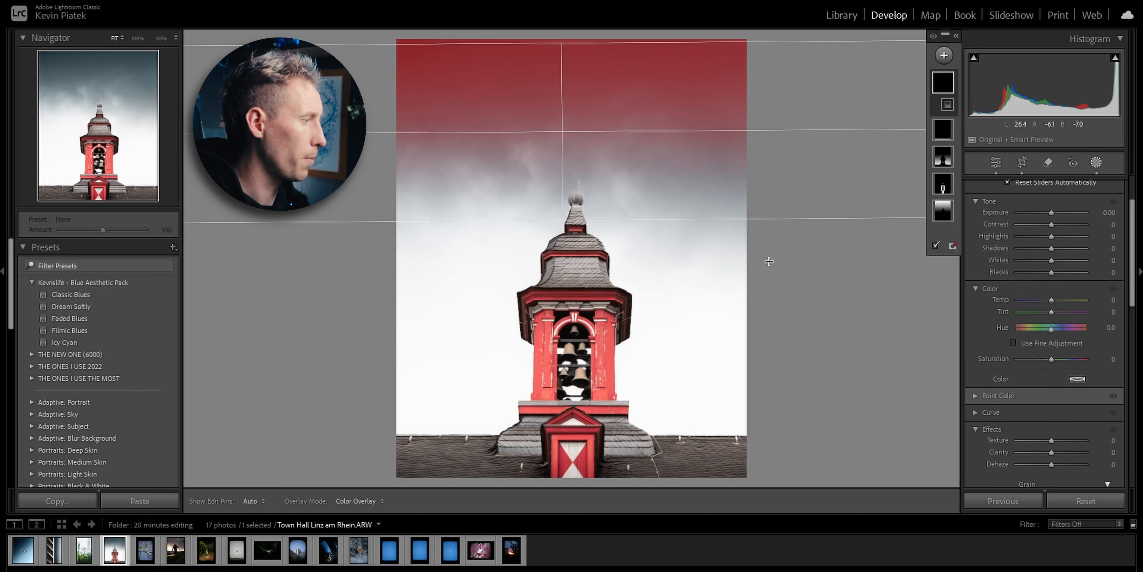
Darken the new upper-sky gradient by increasing Dehaze and setting its exposure to -0.49
scroll(986, 332, down, 3)
drag(1046, 396, 1062, 397)
scroll(1060, 251, up, 6)
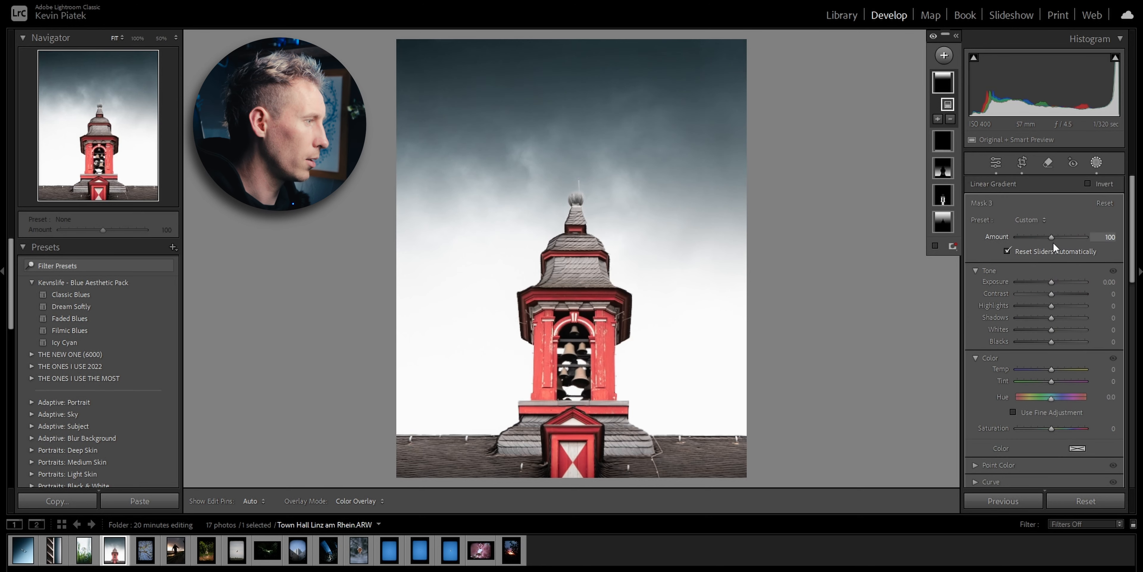
drag(1051, 282, 1047, 281)
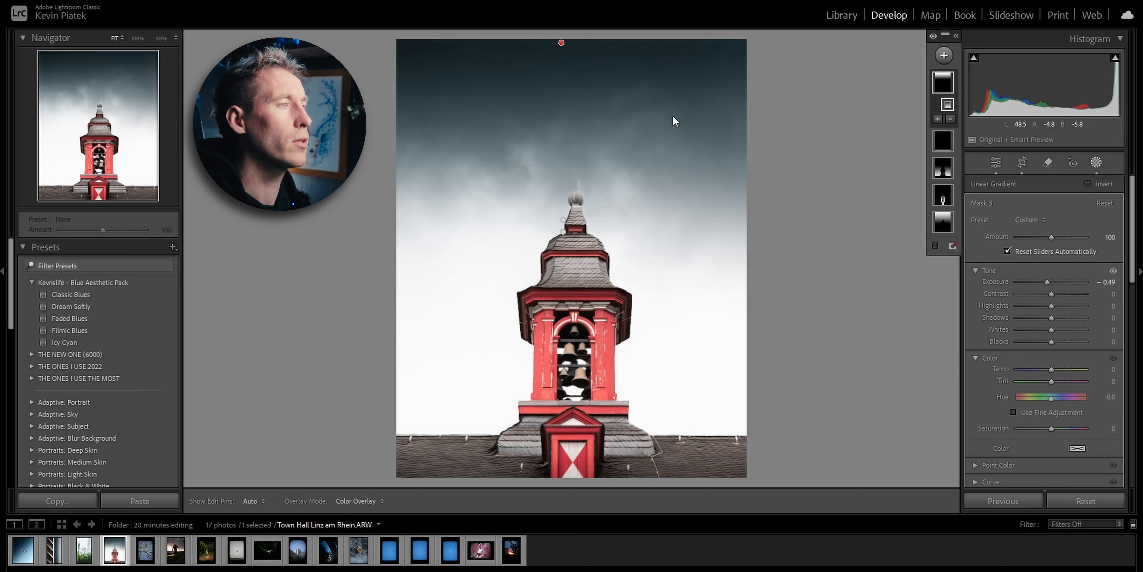
drag(673, 126, 678, 132)
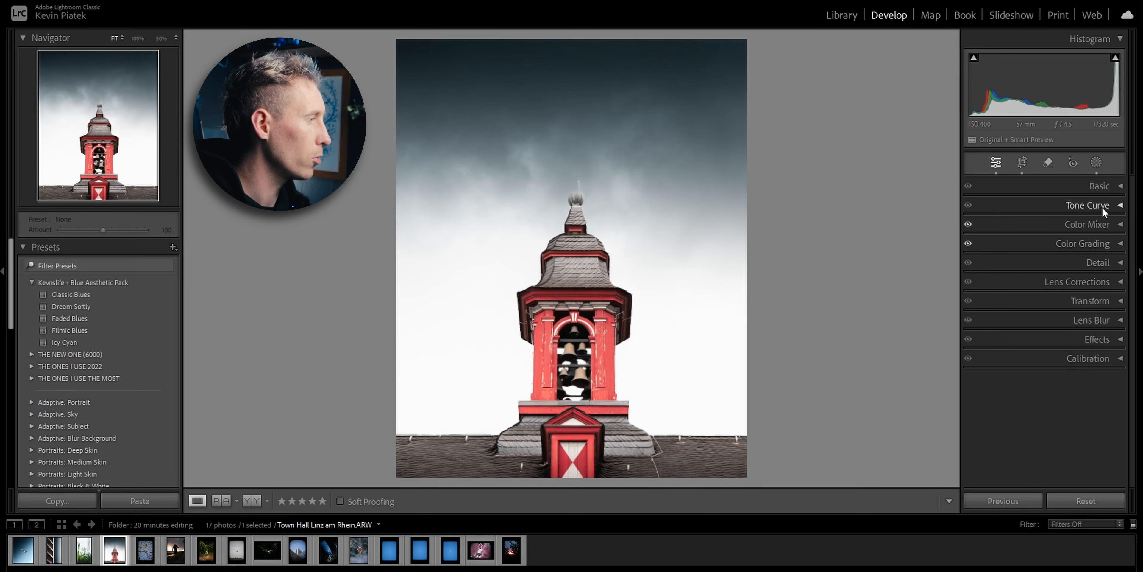
Shape a slight S-curve in the Tone Curve, with shadows at 62/56, raised highlights and the black point's output at 4
click(1111, 209)
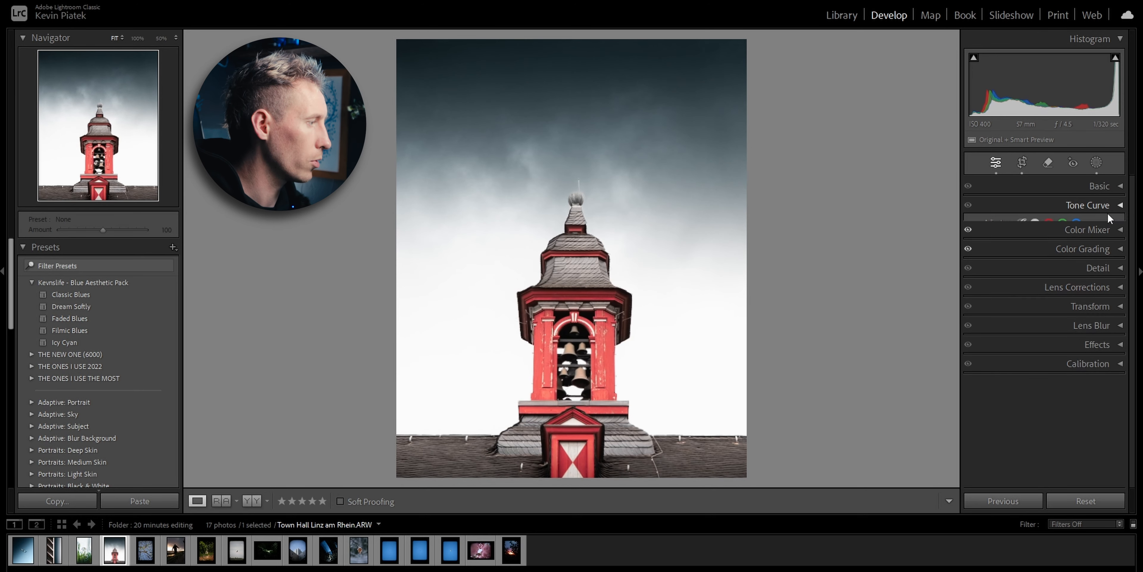
drag(1012, 332, 1013, 336)
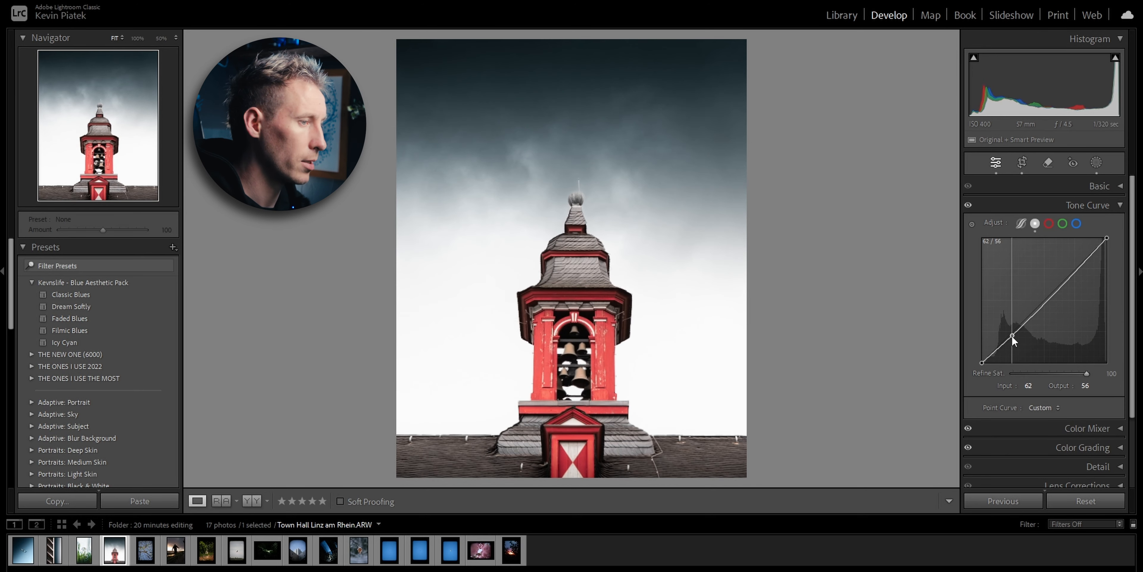
drag(1074, 271, 1076, 265)
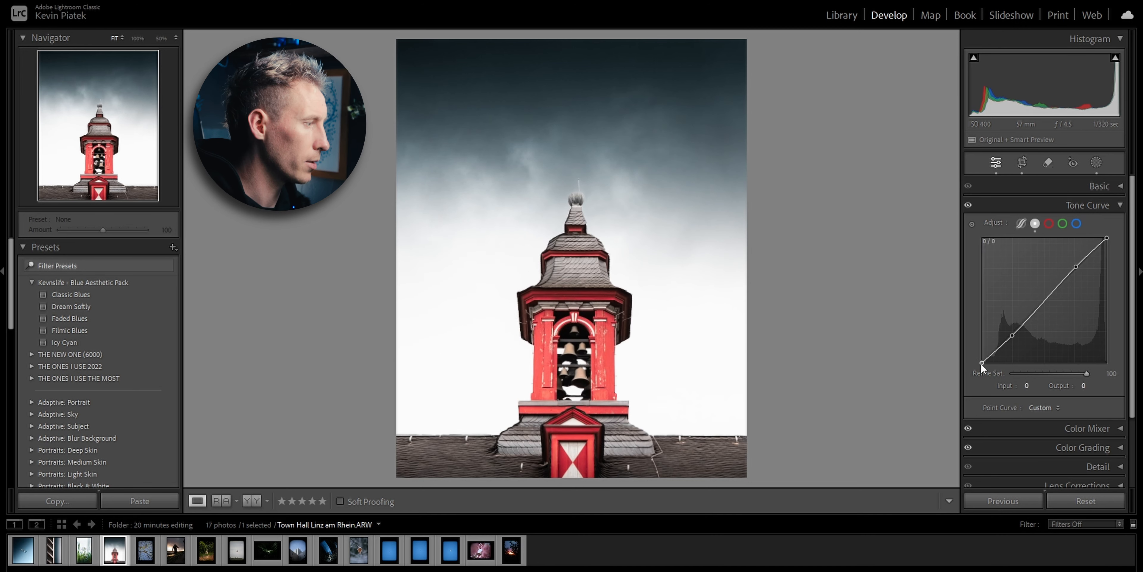
drag(981, 364, 981, 362)
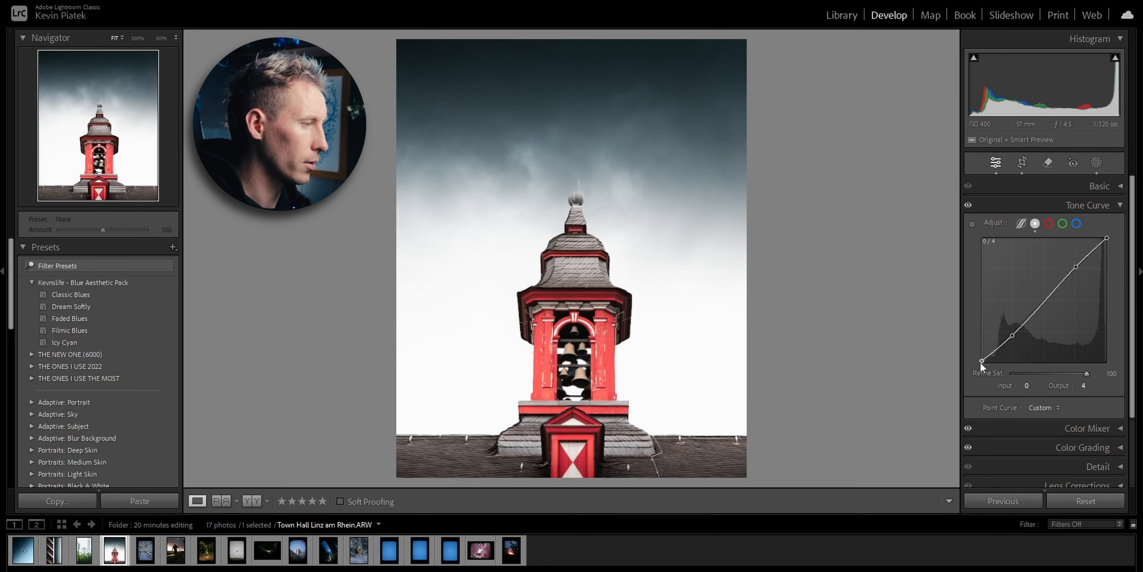
click(1119, 206)
Compare the edited bell tower photo with its unedited version
key(backslash)
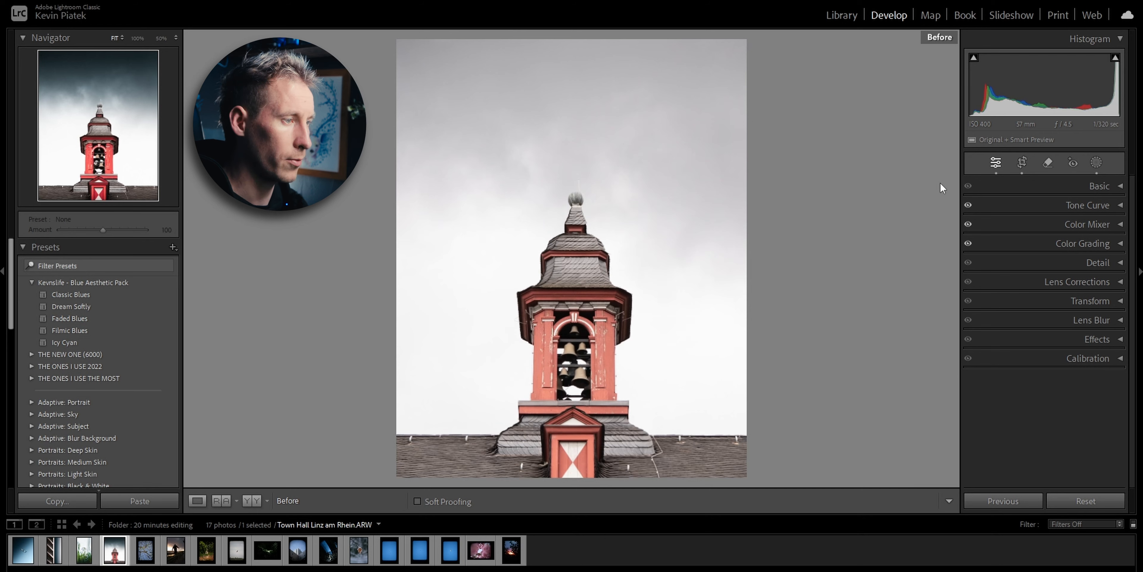
key(backslash)
key(backslash)
key(backslash)
key(backslash)
key(backslash)
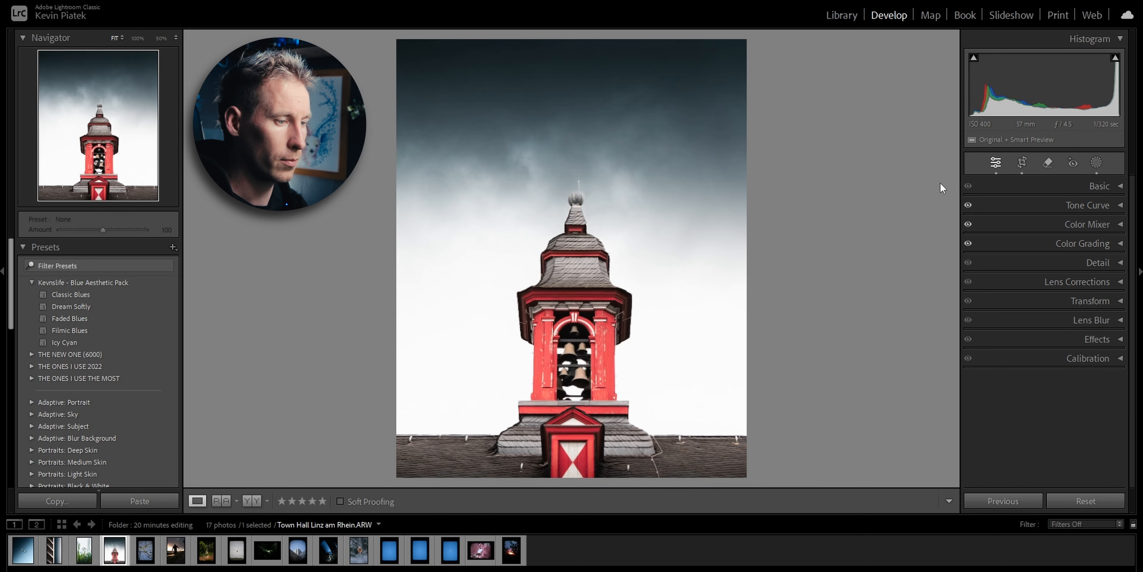
Open Eurasian Chaffinch.ARW and crop it to a landscape 16 x 9 frame around the bird on its branch
key(Right)
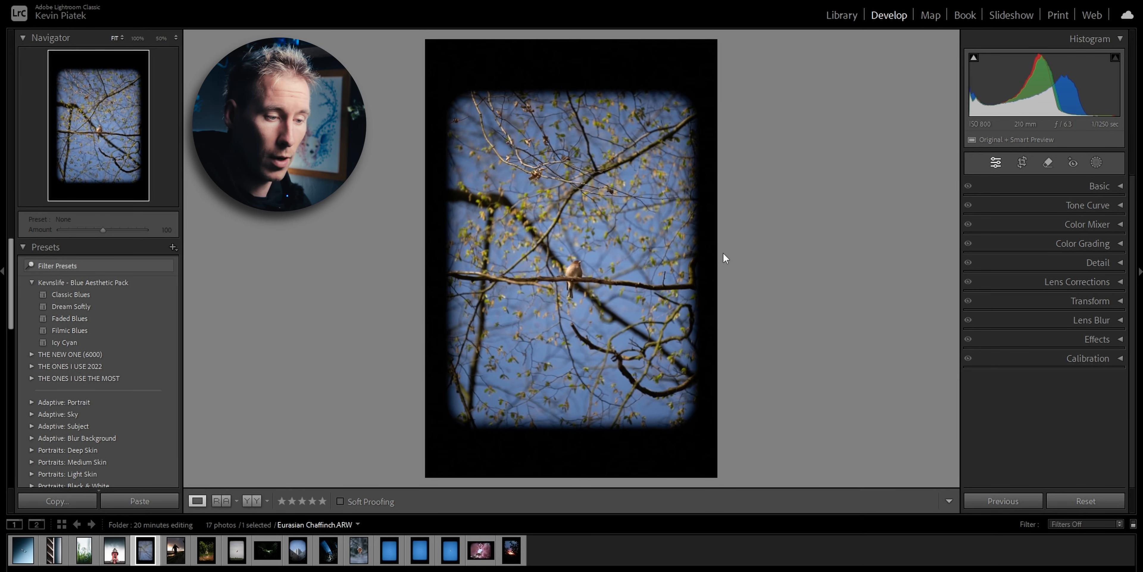
click(1021, 163)
click(1086, 208)
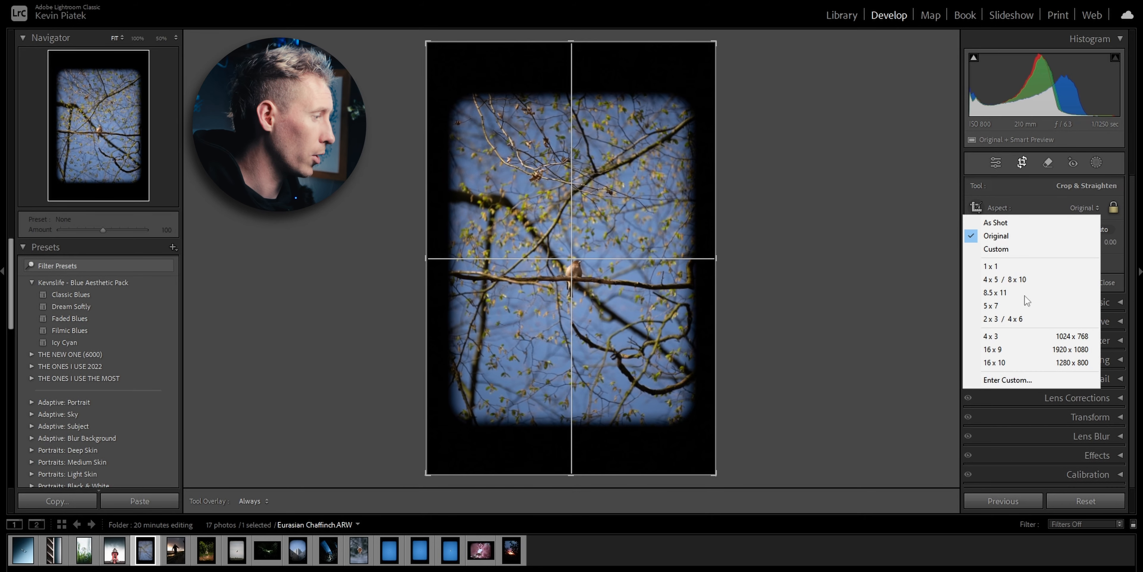
click(1000, 346)
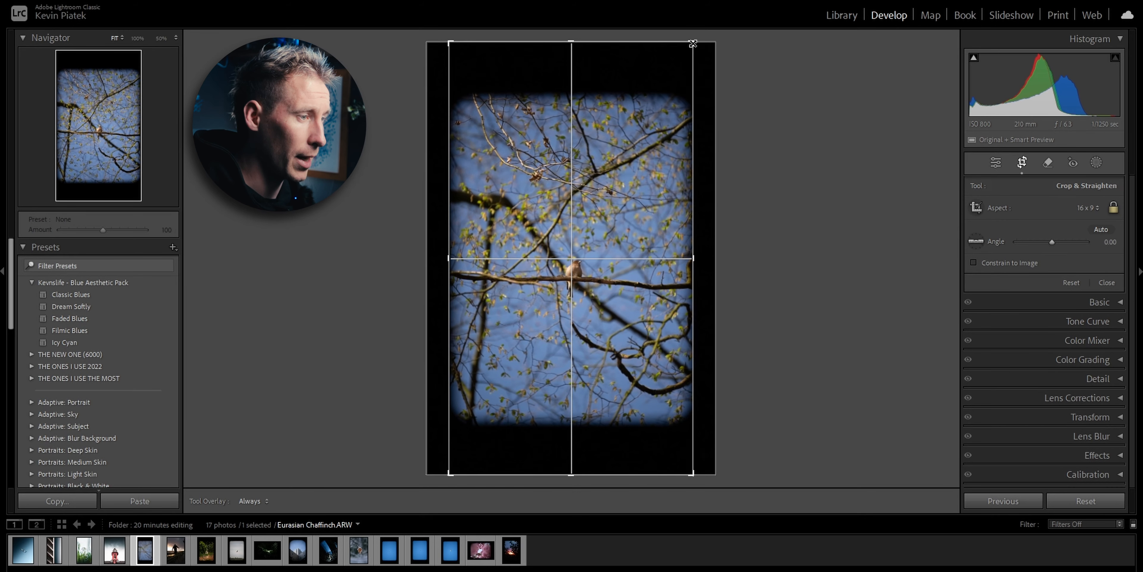
drag(673, 126, 683, 194)
drag(624, 221, 619, 291)
key(Return)
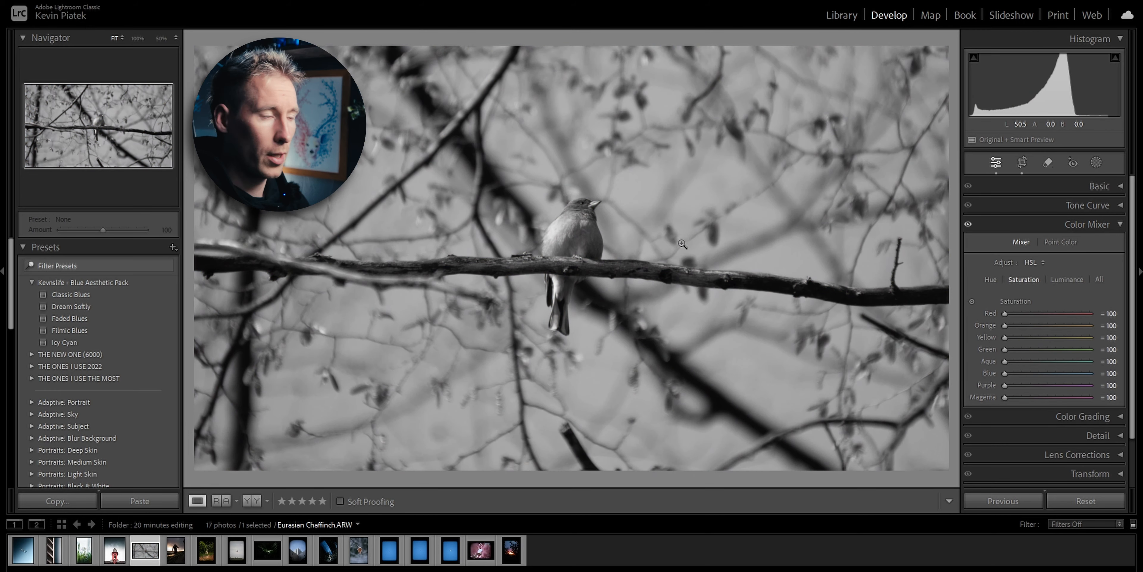
Create an object-selection mask covering the full length of the main branch and the whole bird
click(1093, 164)
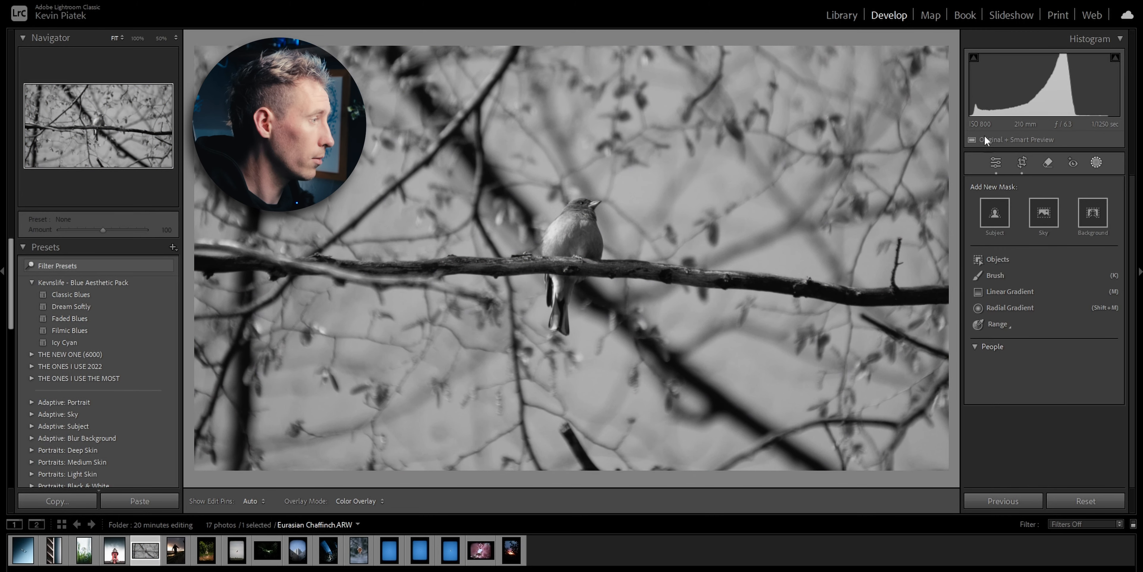
click(998, 258)
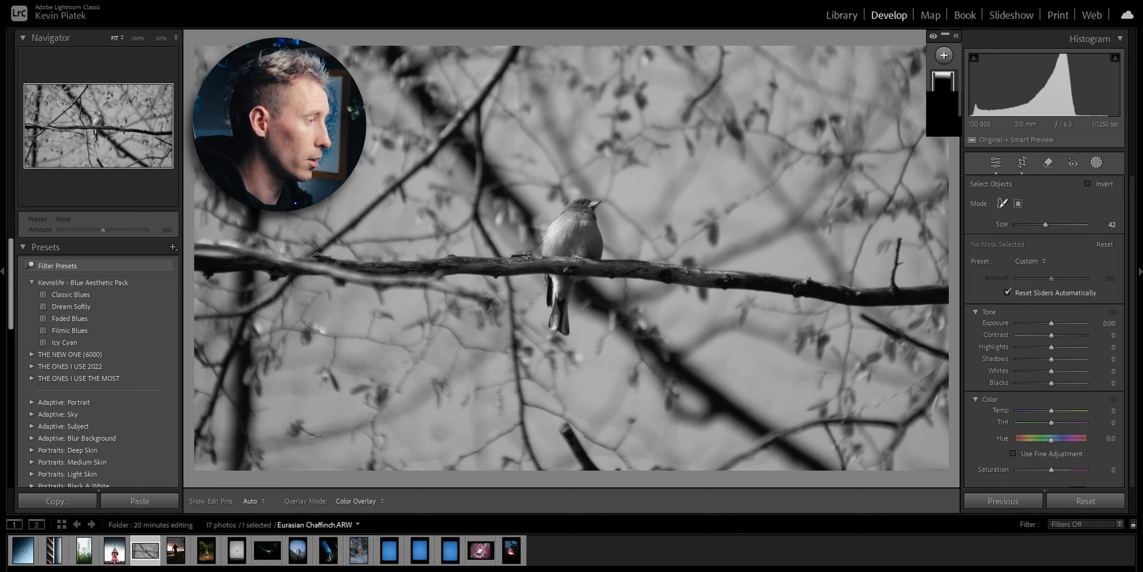
mouse_move(941, 293)
mouse_down()
mouse_move(582, 248)
mouse_move(197, 265)
mouse_up()
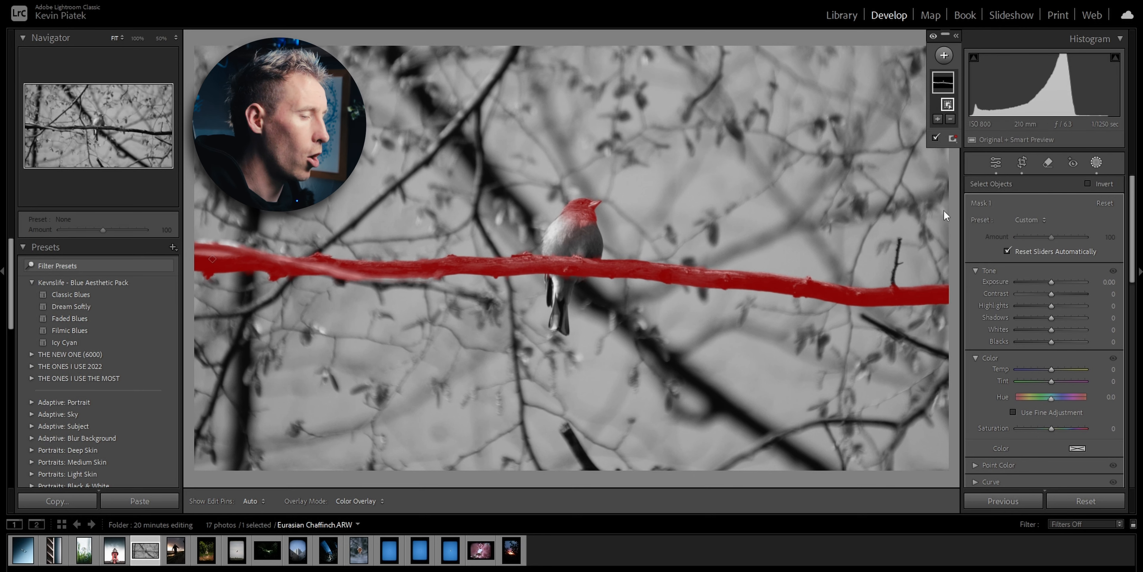
mouse_move(585, 217)
mouse_down()
mouse_move(585, 257)
mouse_move(557, 323)
mouse_up()
Duplicate and invert the bird-and-branch mask, and give the background an exposure of -0.70 and clarity of -40
right_click(947, 88)
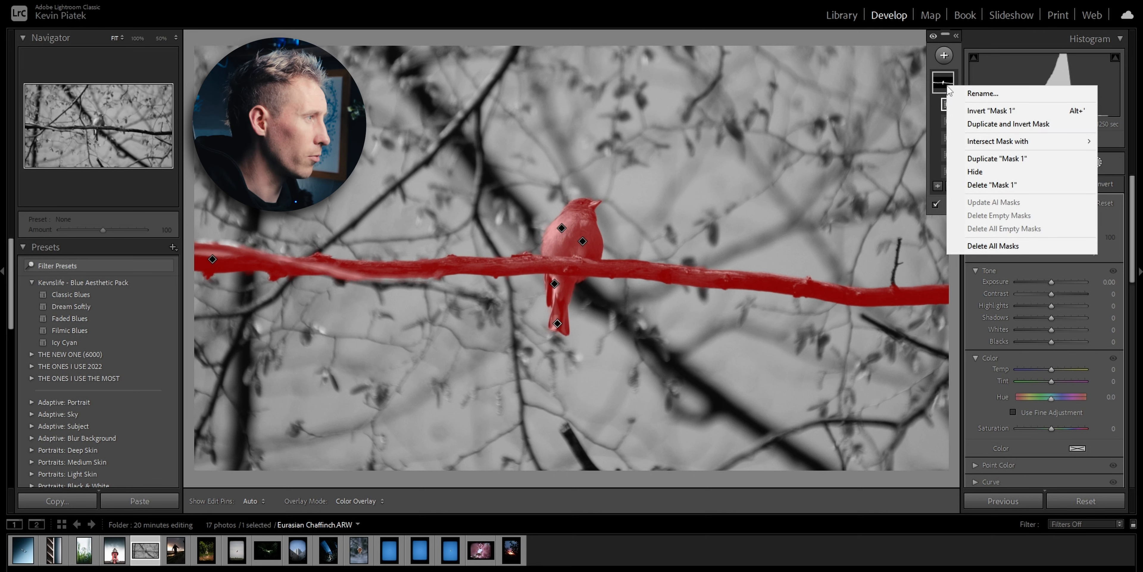
click(990, 124)
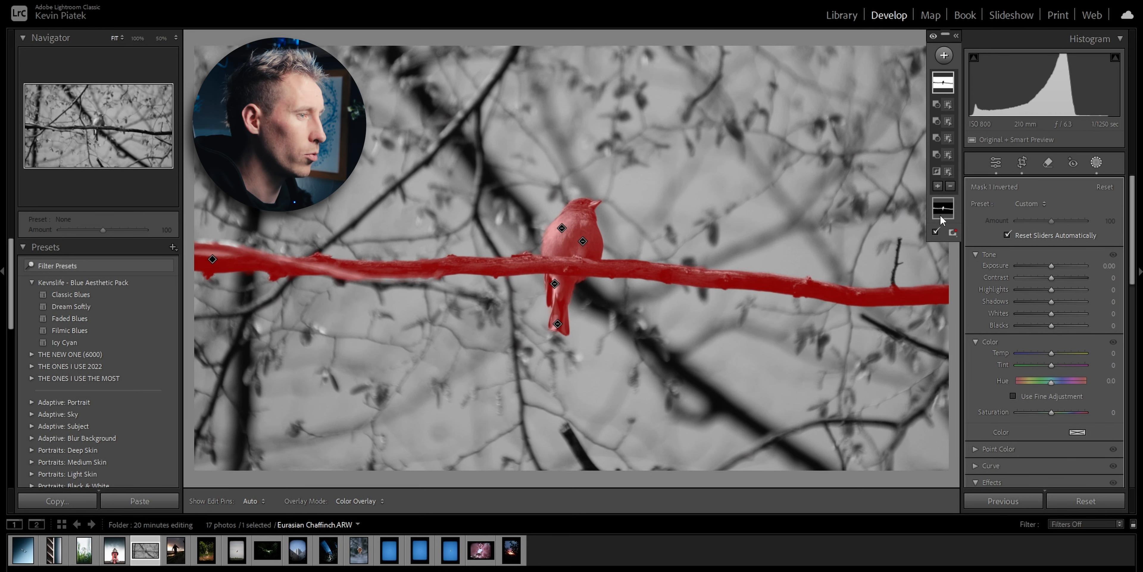
click(942, 210)
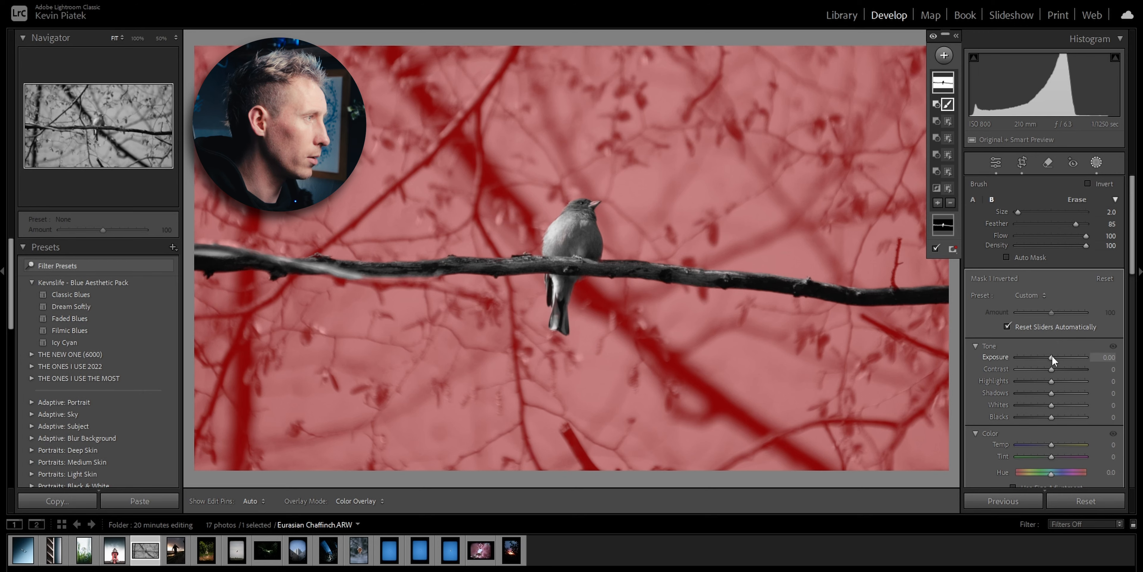
drag(1052, 355, 1048, 357)
scroll(1046, 344, down, 5)
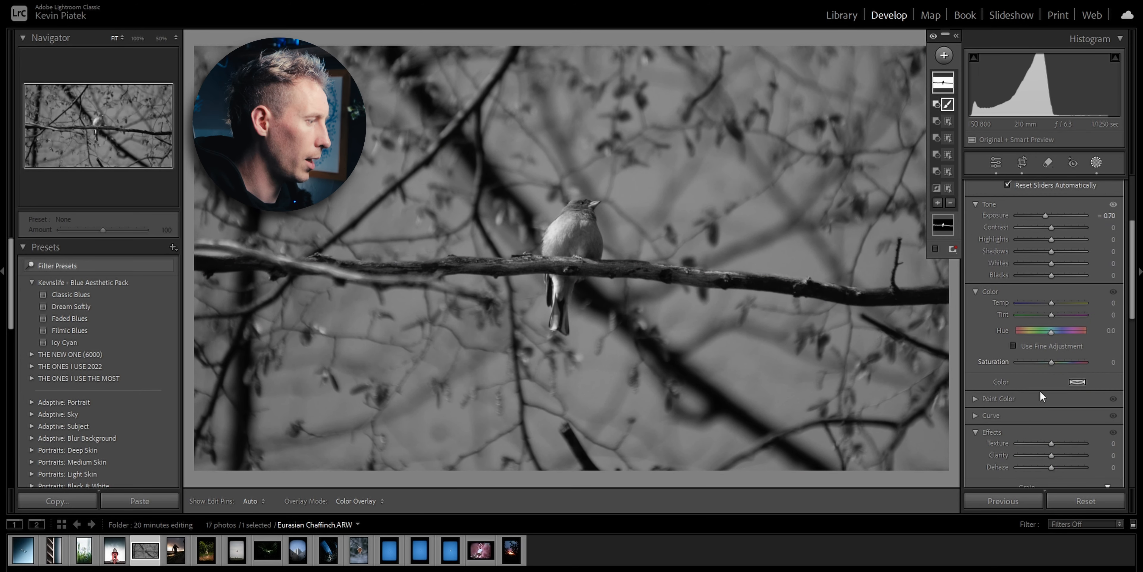
mouse_move(1051, 457)
mouse_down()
mouse_move(1015, 455)
mouse_move(1039, 453)
mouse_up()
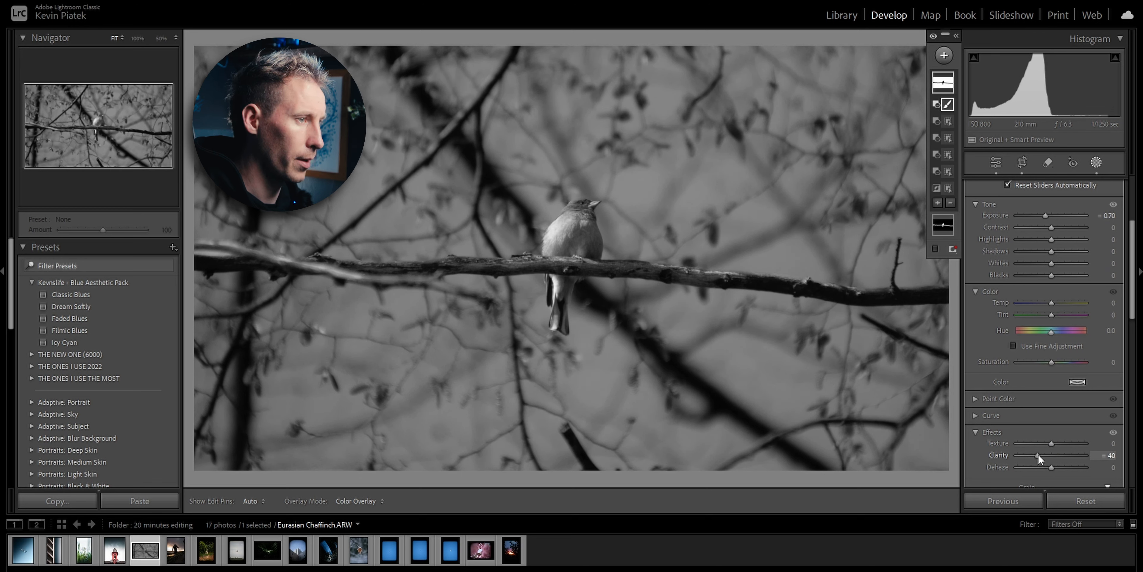
Intersect the original bird-and-branch mask with a wide elliptical radial gradient centered on the bird, with feather 100
click(943, 224)
scroll(973, 241, down, 2)
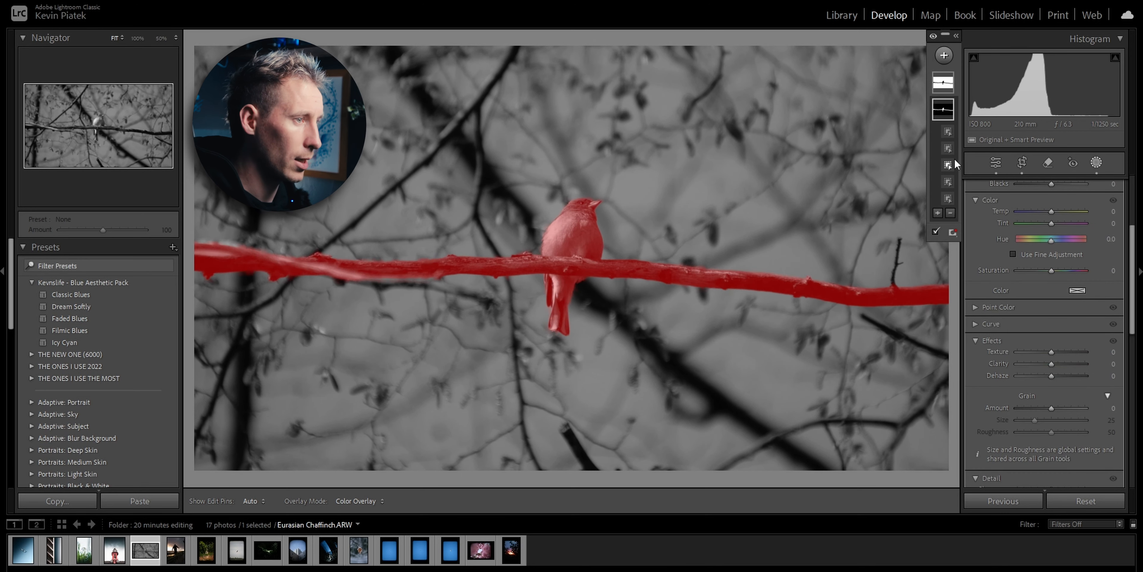
right_click(942, 110)
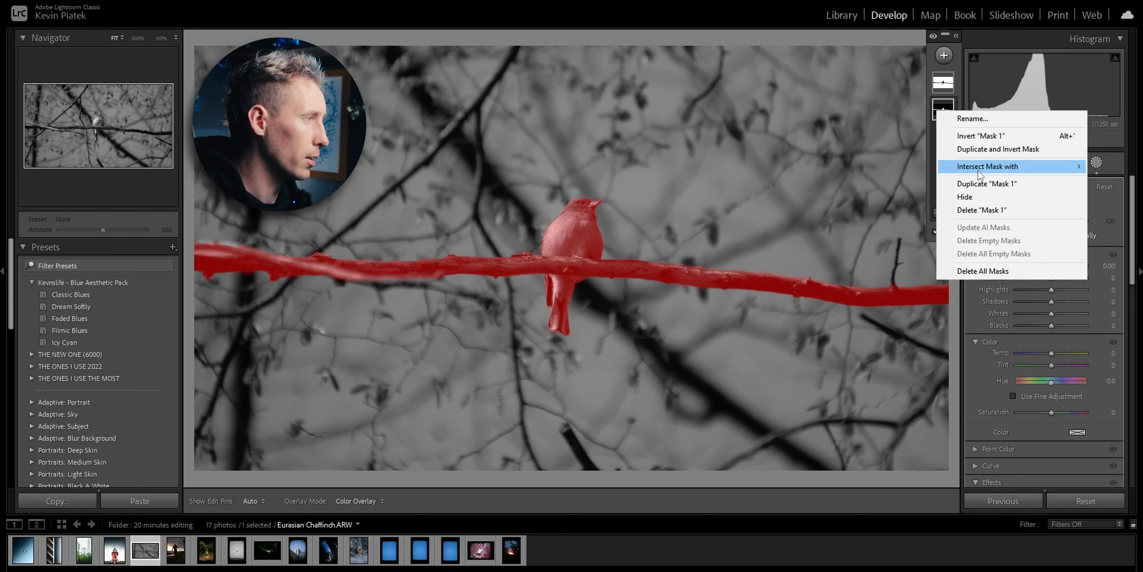
mouse_move(1021, 166)
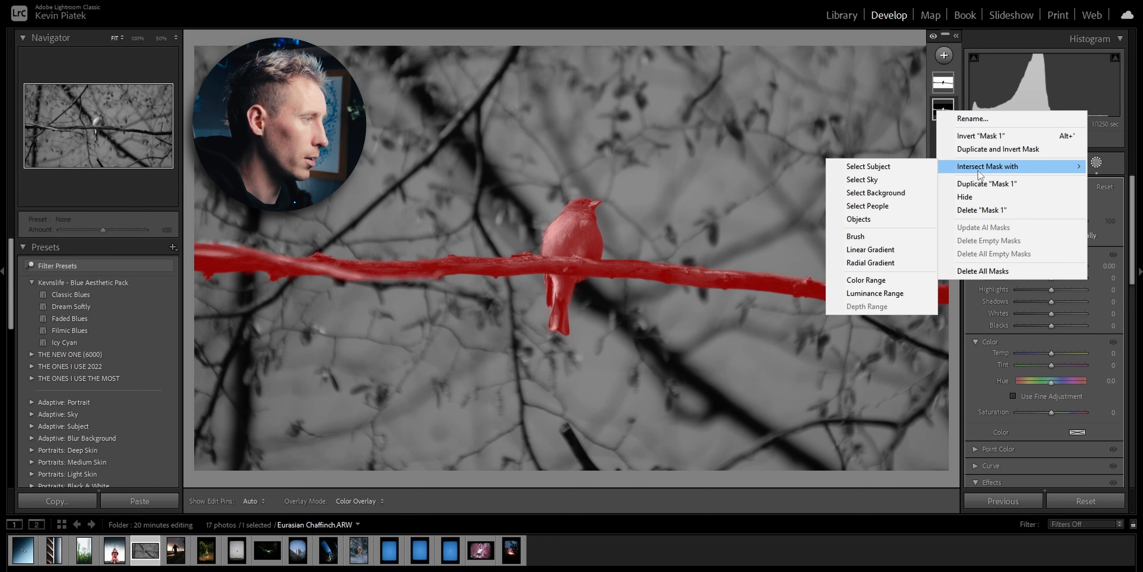
click(891, 260)
drag(567, 269, 771, 353)
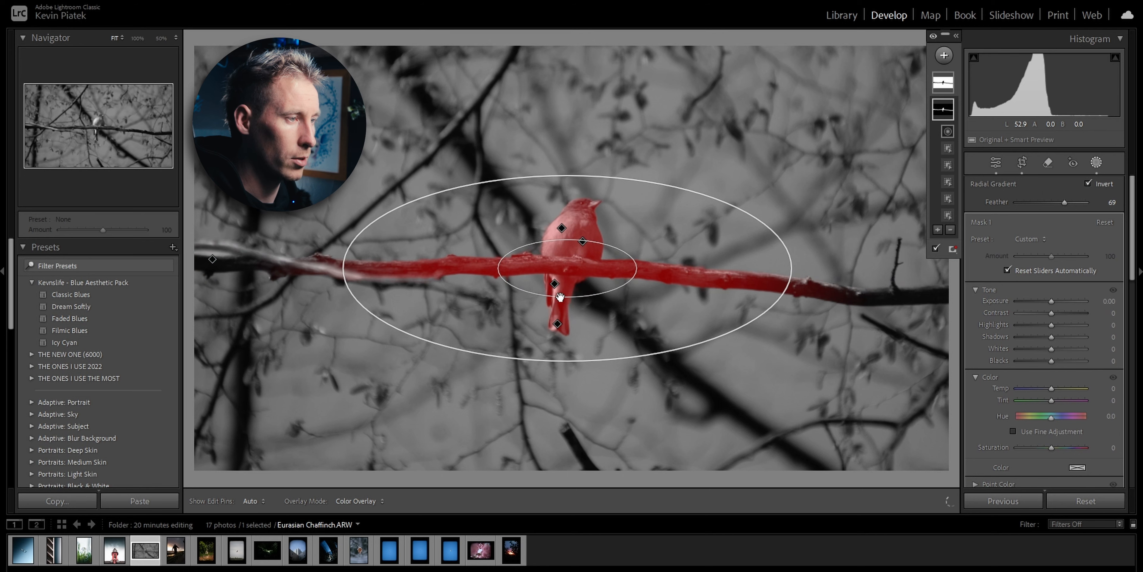
drag(561, 297, 567, 260)
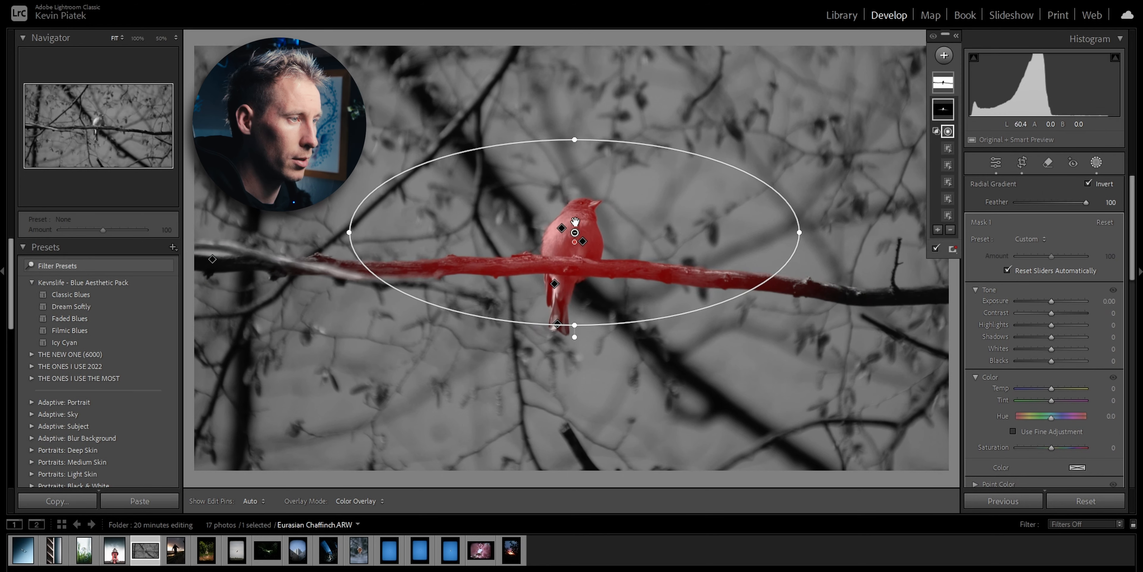
drag(575, 221, 571, 245)
drag(797, 256, 742, 253)
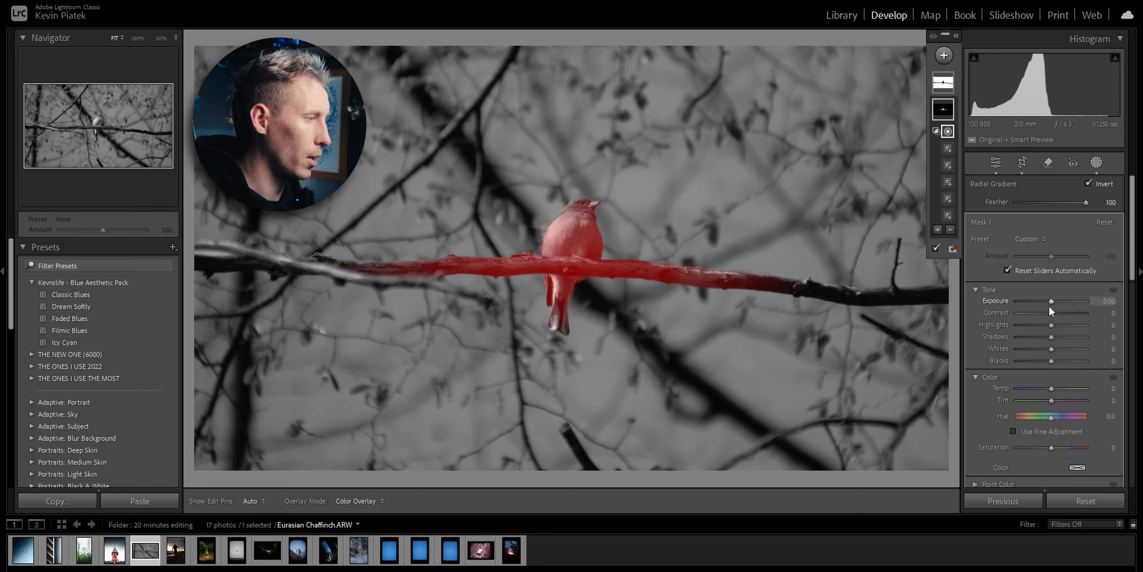
Brighten the masked bird and nearby branch with exposure 0.21, shadows 12, whites 7 and texture 19
drag(1051, 302, 1053, 303)
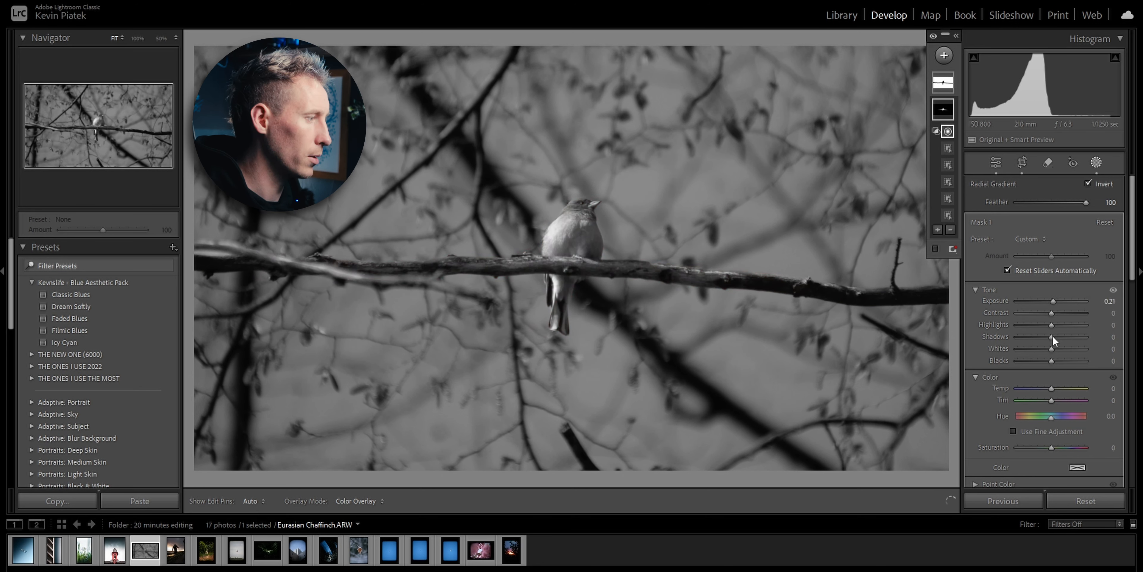
drag(1054, 341, 1054, 349)
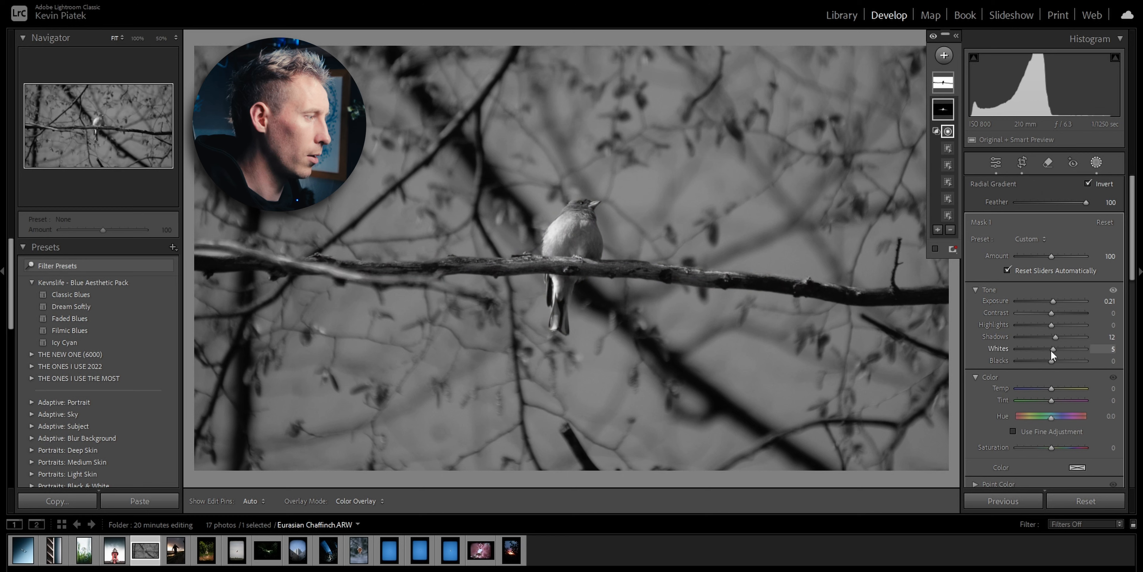
scroll(1047, 390, down, 3)
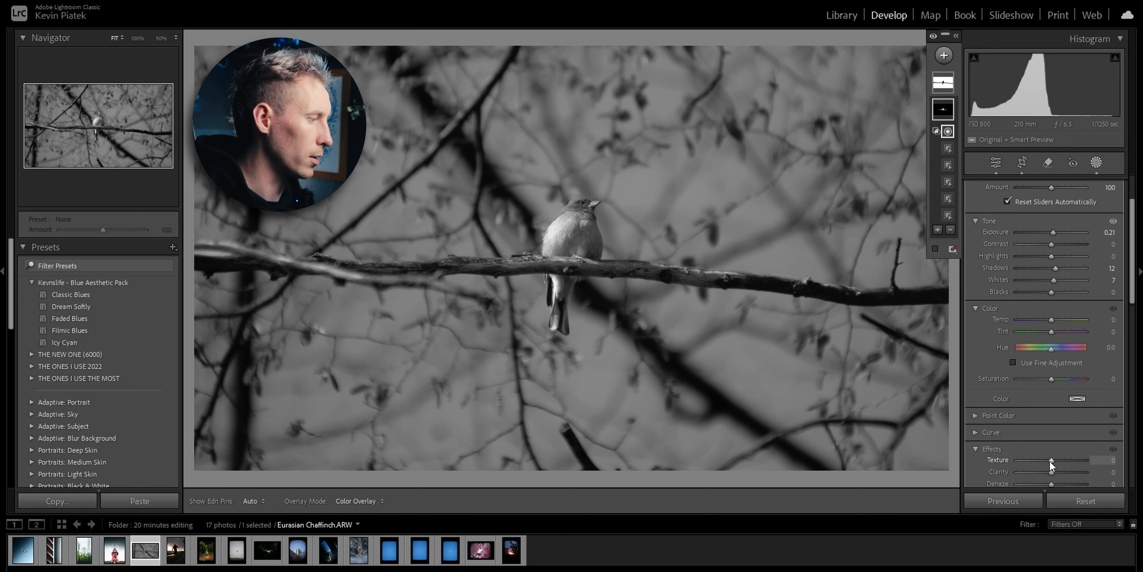
drag(1060, 461, 1058, 461)
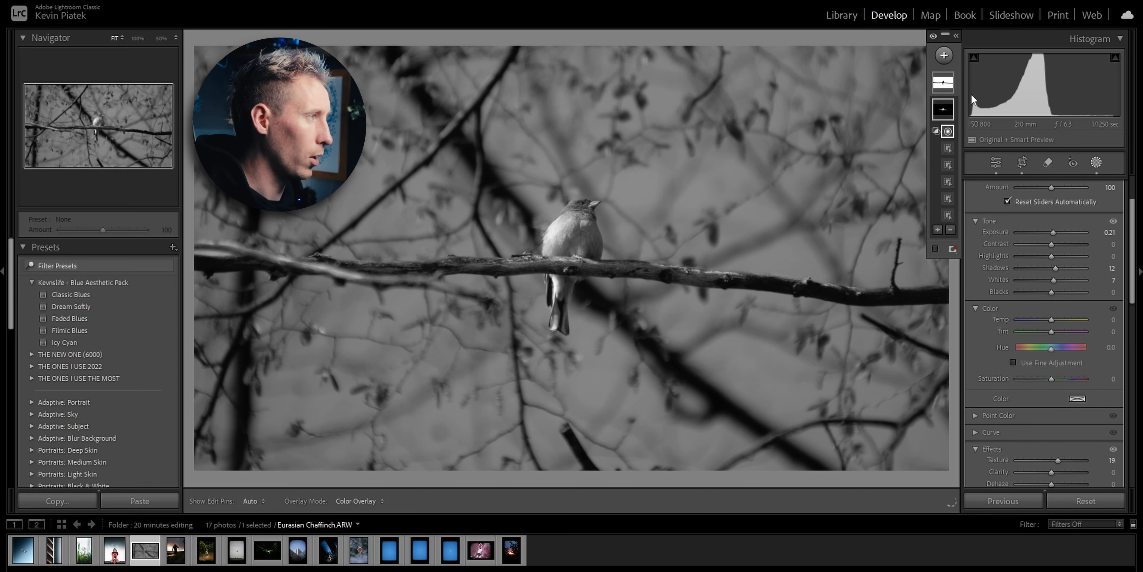
Create an object-selection mask covering the whole bird and sharpen it with sharpness 58
click(946, 61)
click(954, 148)
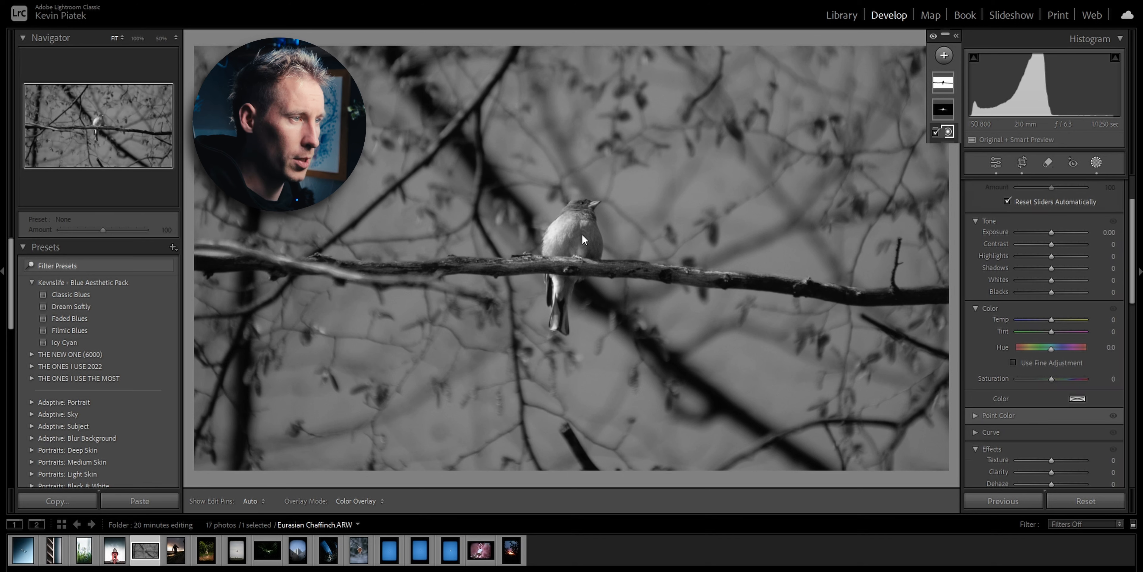
click(578, 210)
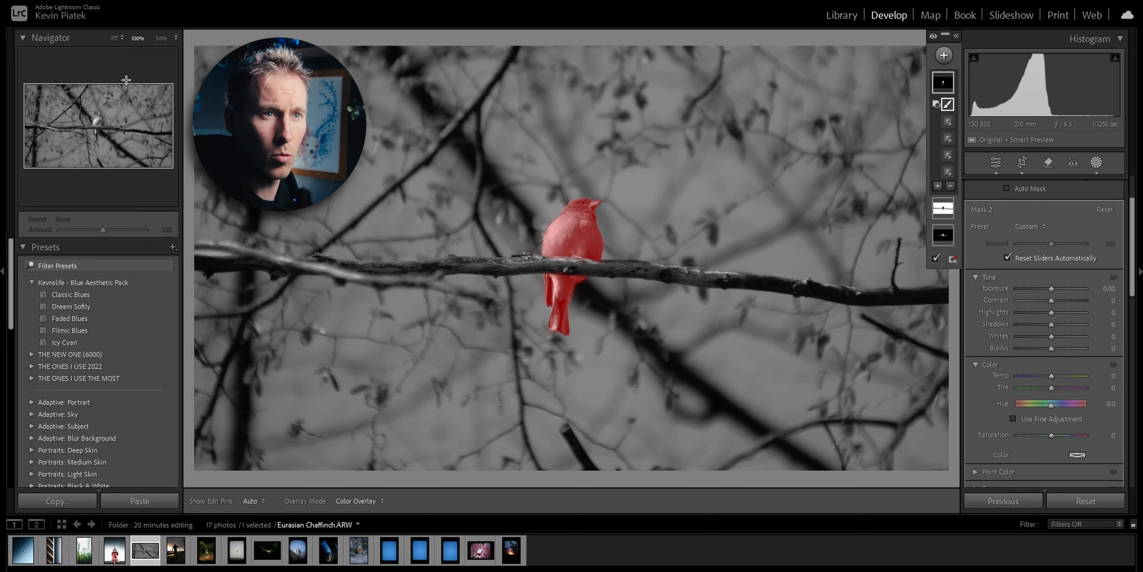
drag(99, 126, 102, 126)
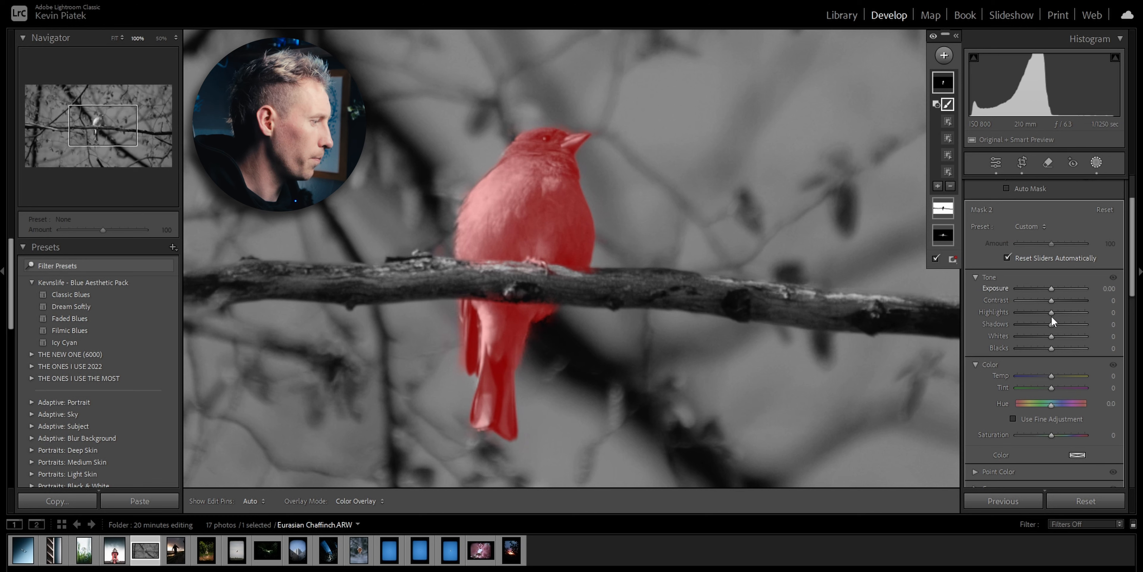
scroll(1052, 315, down, 5)
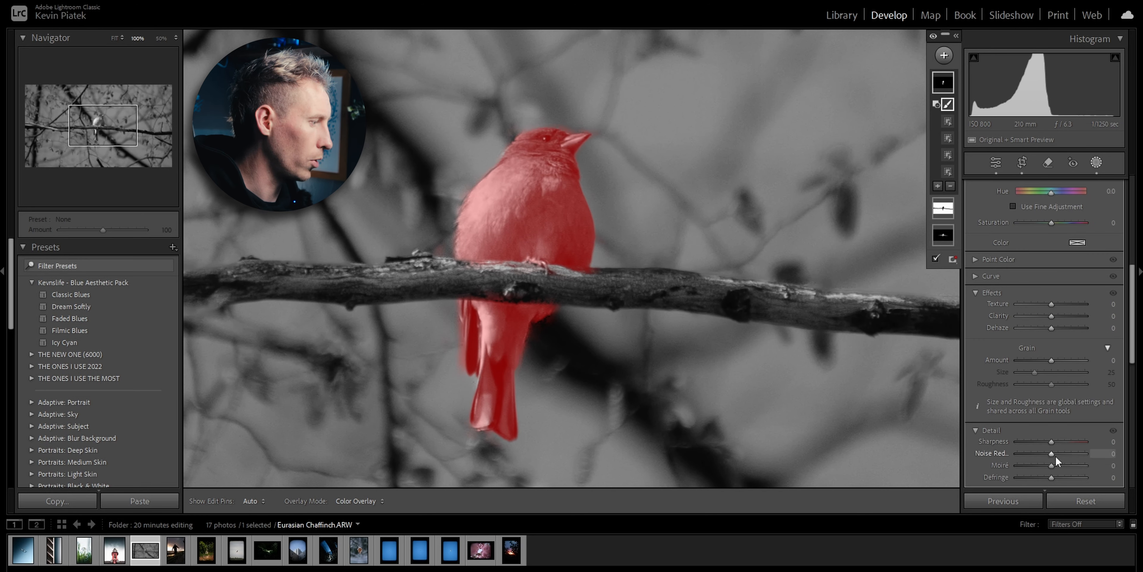
drag(1054, 453, 1055, 453)
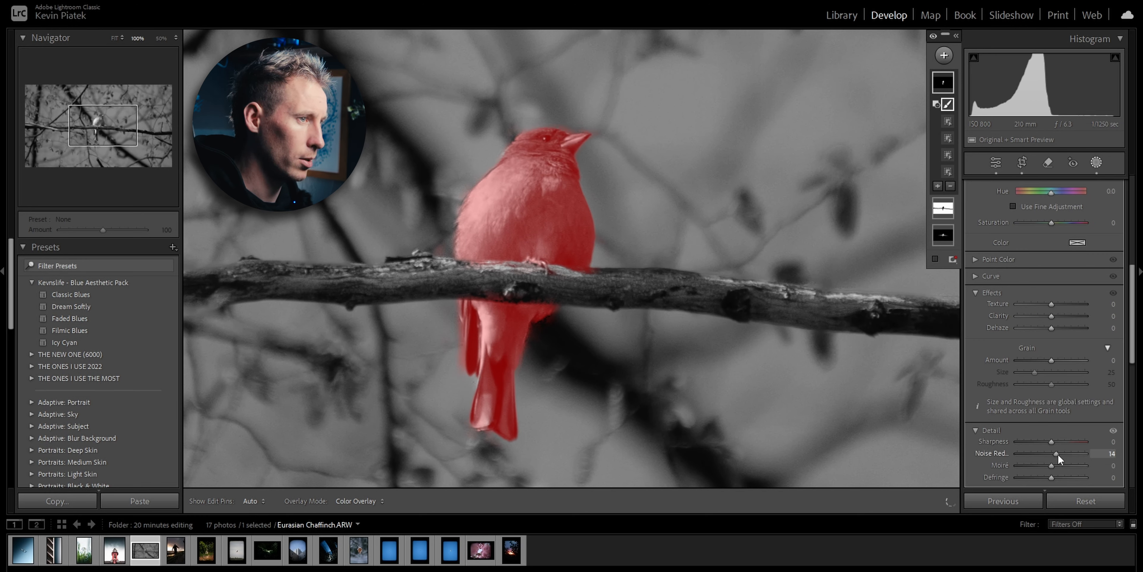
drag(1052, 443, 1066, 442)
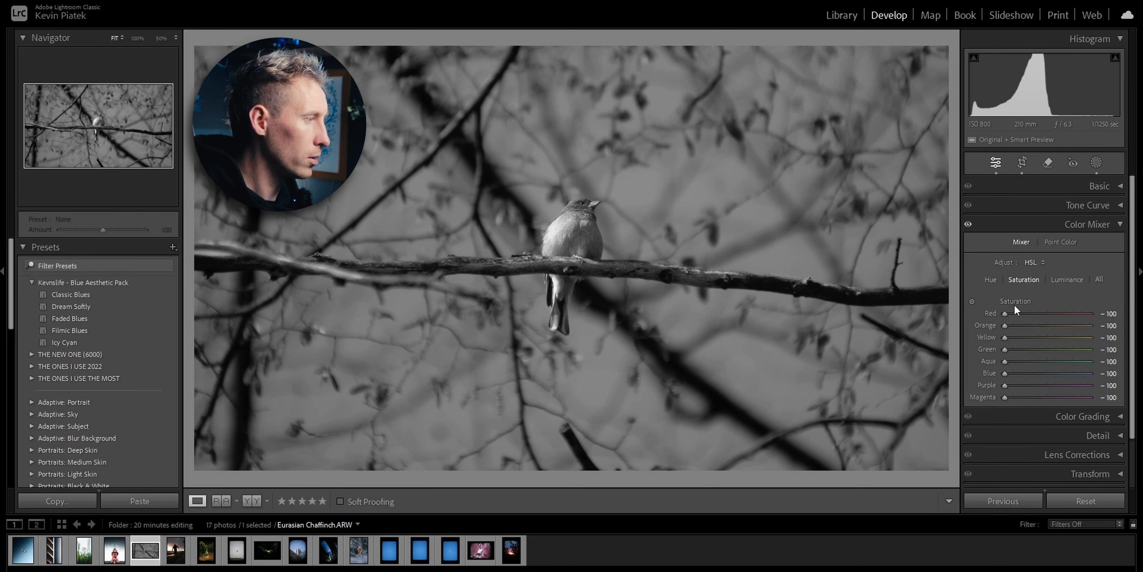
Reset the saturation of all colors in the Color Mixer to bring the photo back to color
double_click(1019, 302)
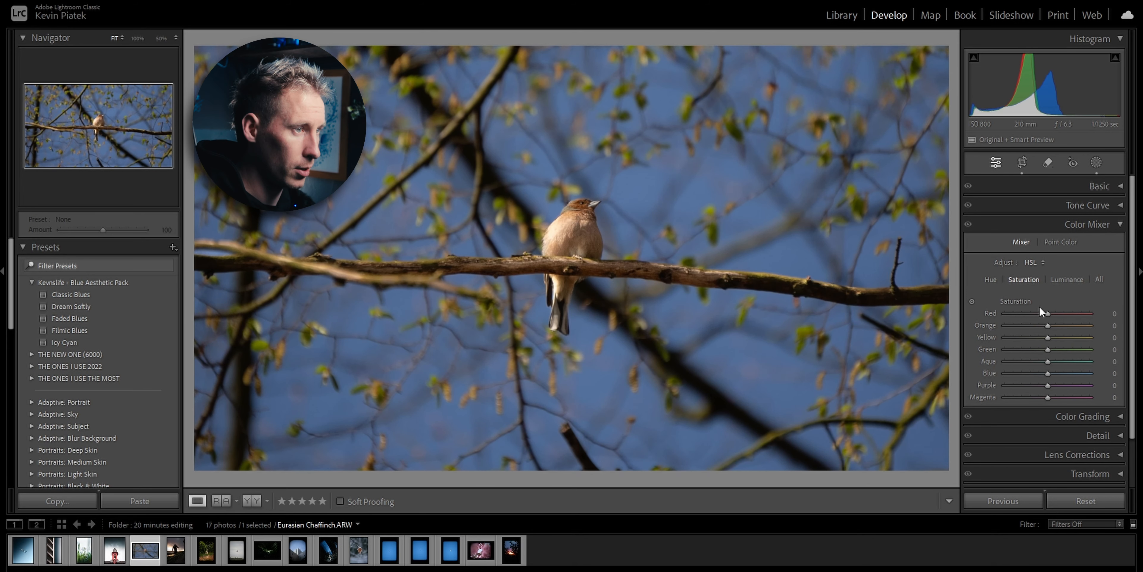
Compare the edited color photo with its unedited version several times
key(backslash)
key(backslash)
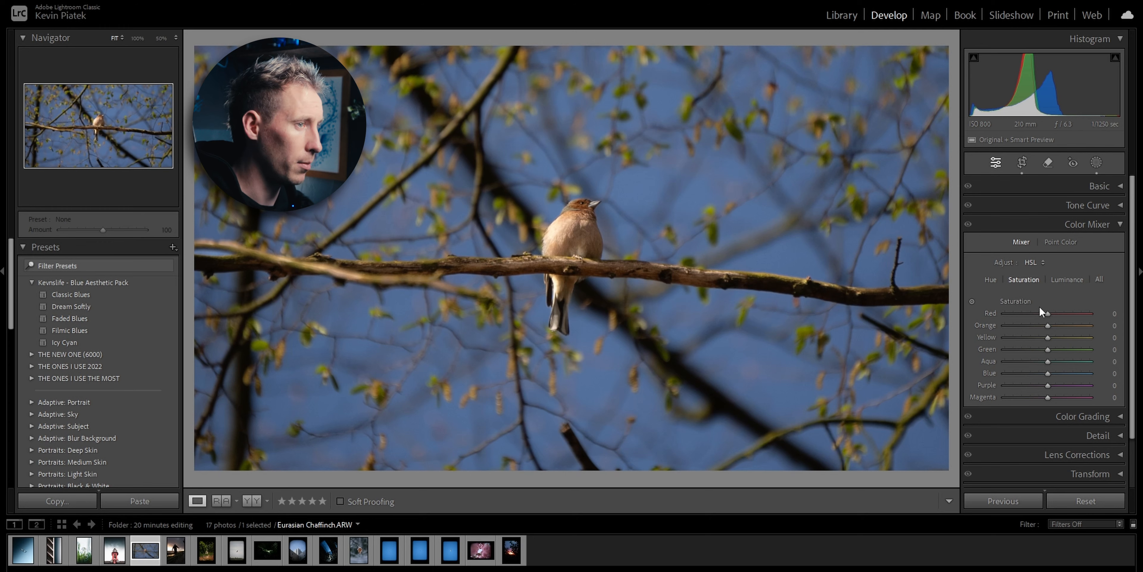
key(backslash)
key(backslash)
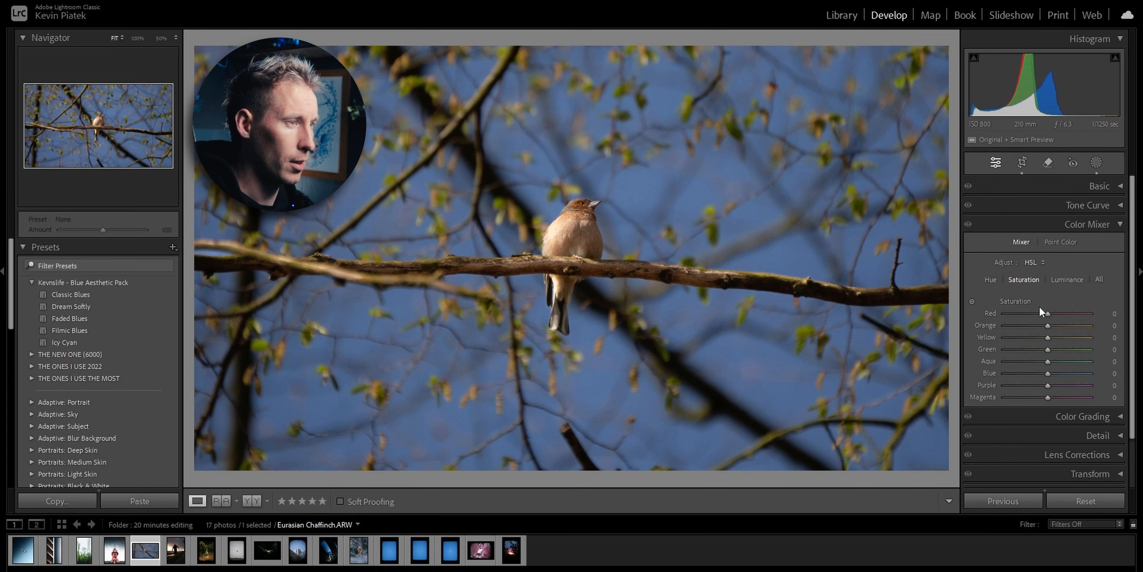
key(backslash)
key(backslash)
key(backslash)
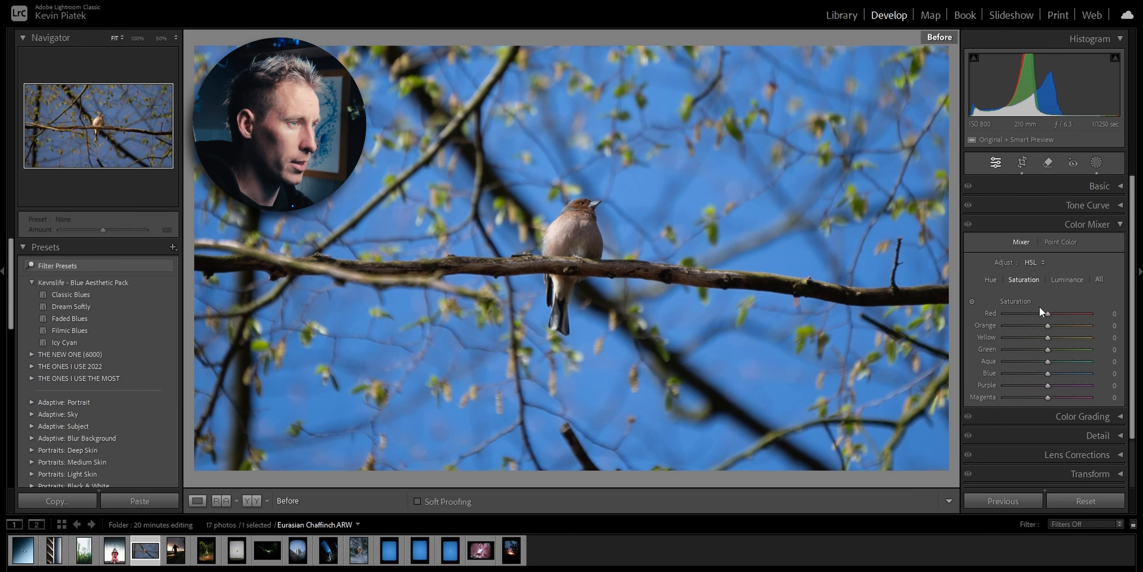
key(backslash)
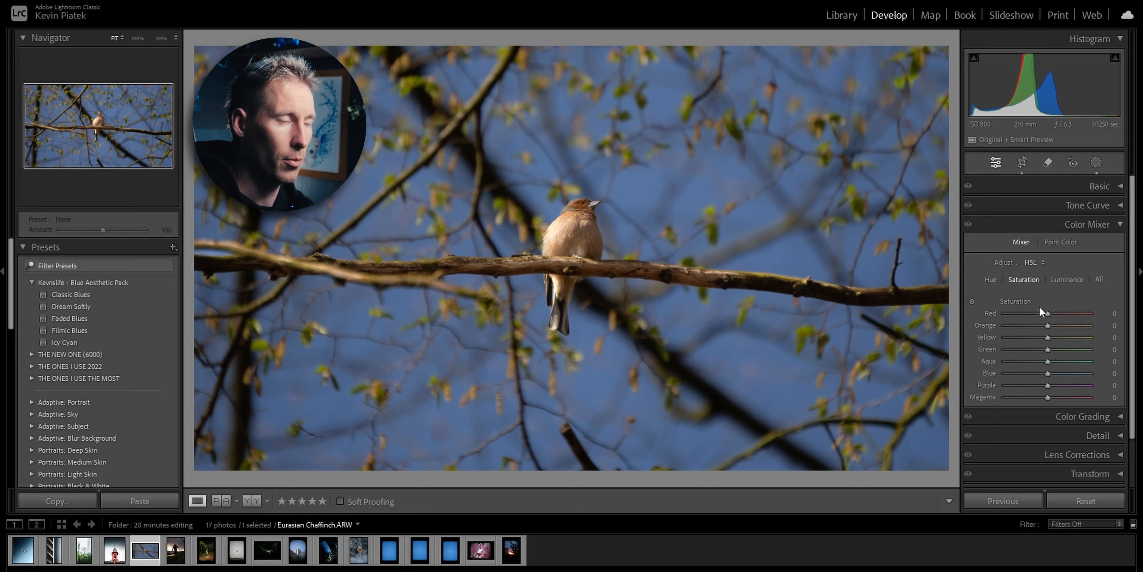
key(backslash)
key(backslash)
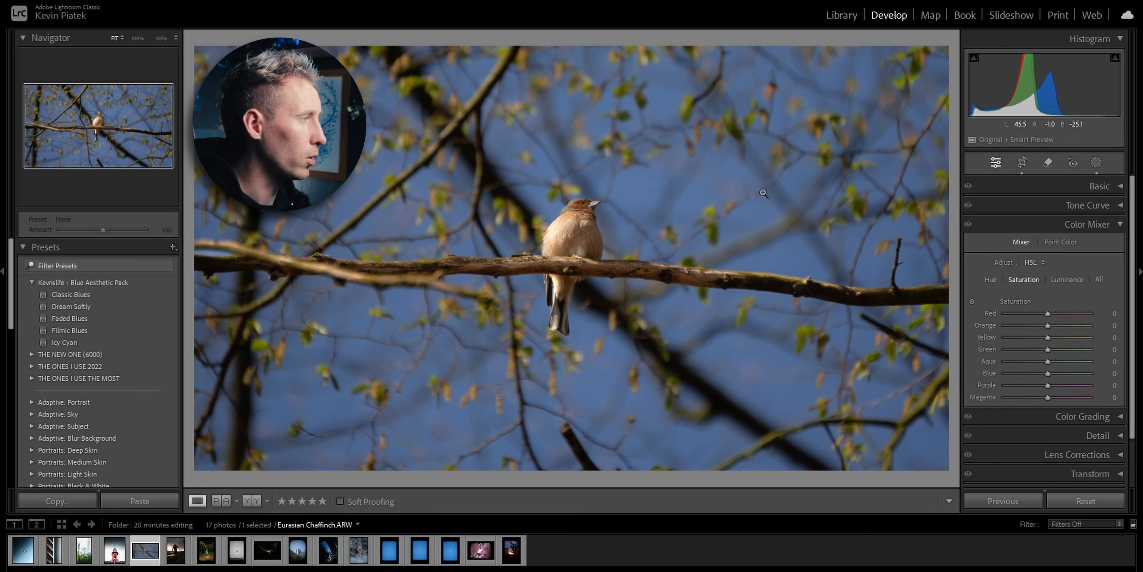
Mask the blue sky with a color range and set its hue to -81.5 and saturation to -90
click(1097, 162)
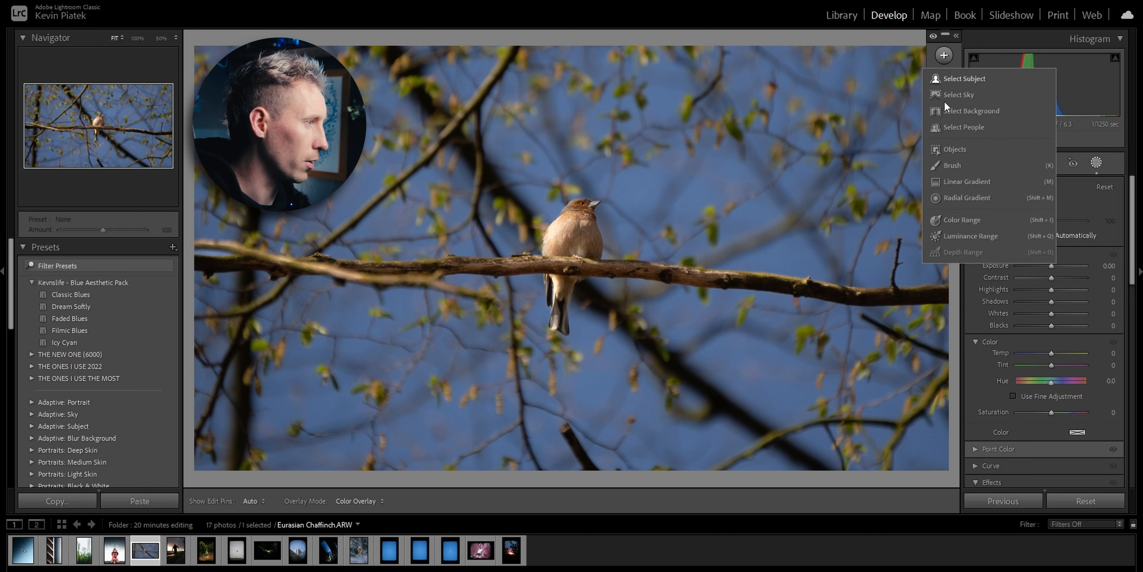
drag(641, 175, 699, 215)
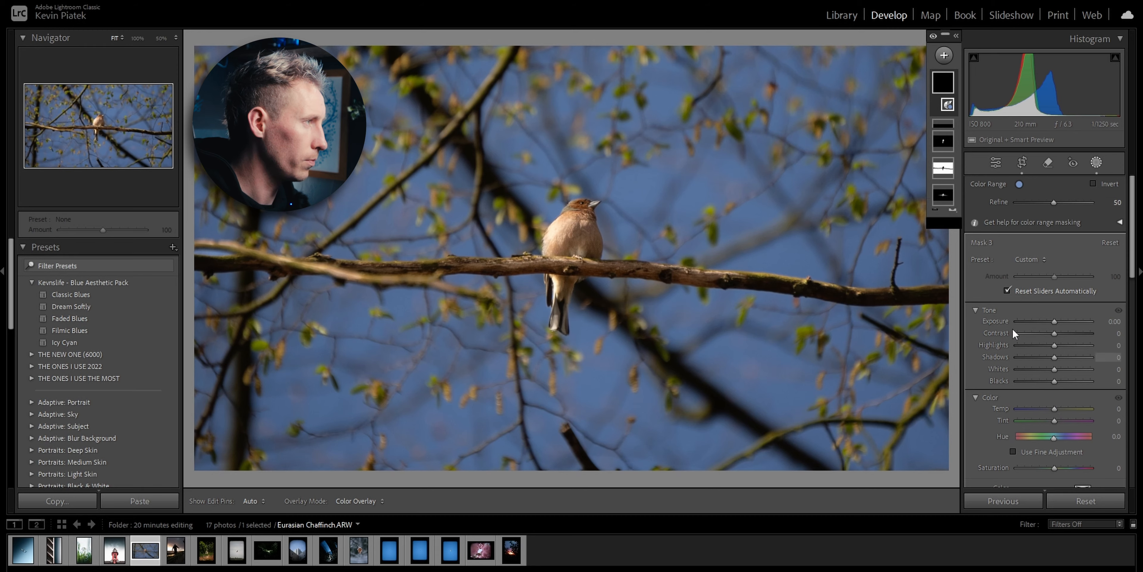
scroll(1013, 329, down, 2)
drag(1054, 367, 1022, 396)
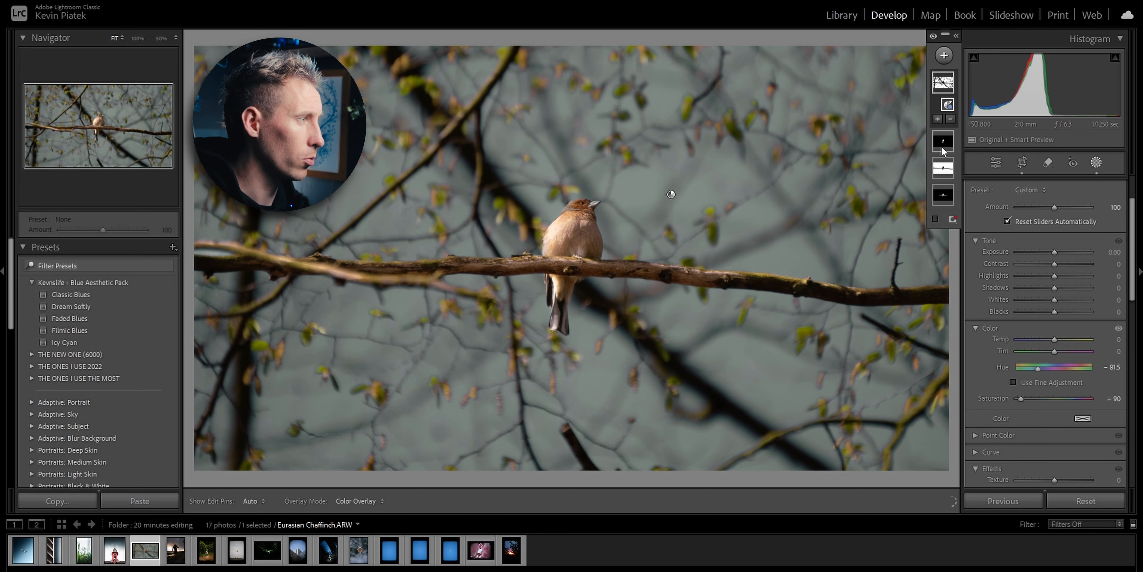
Duplicate the radially limited bird-and-branch mask and delete the radial gradient from the copy
mouse_move(942, 145)
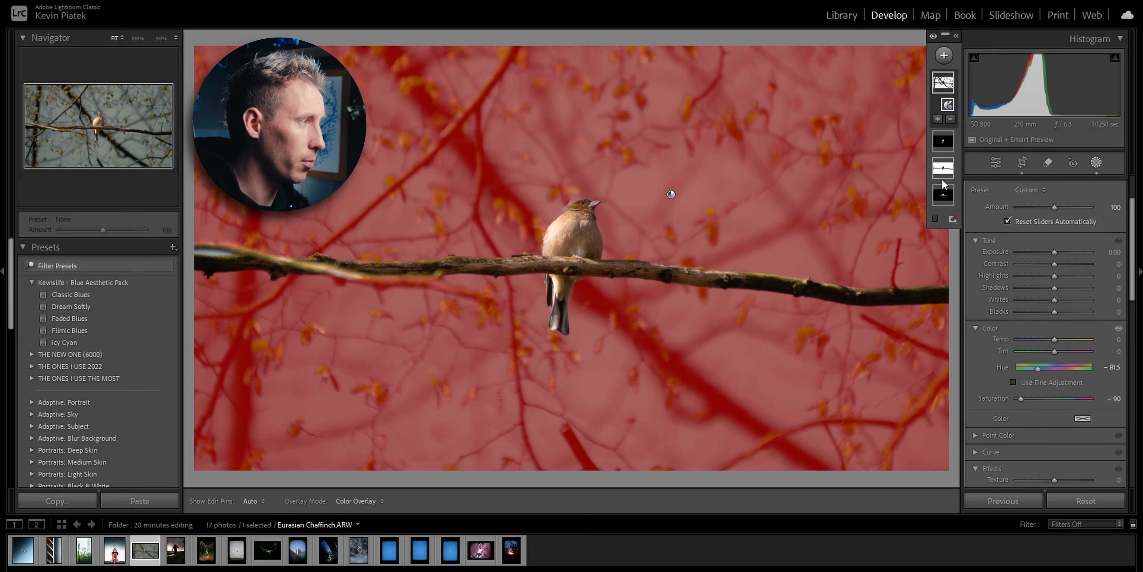
mouse_move(944, 201)
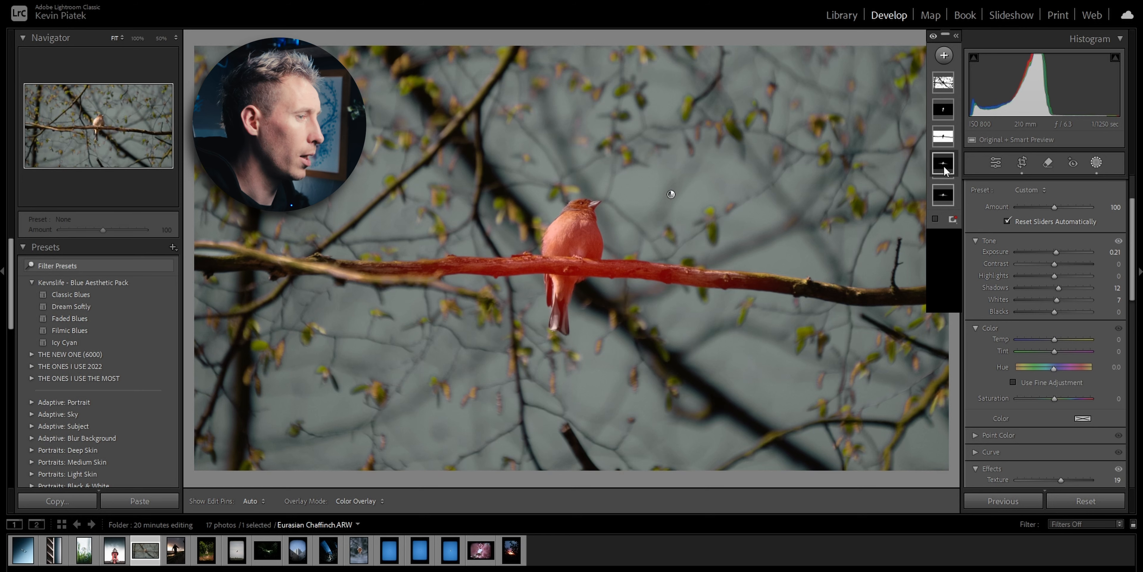
right_click(943, 171)
click(982, 242)
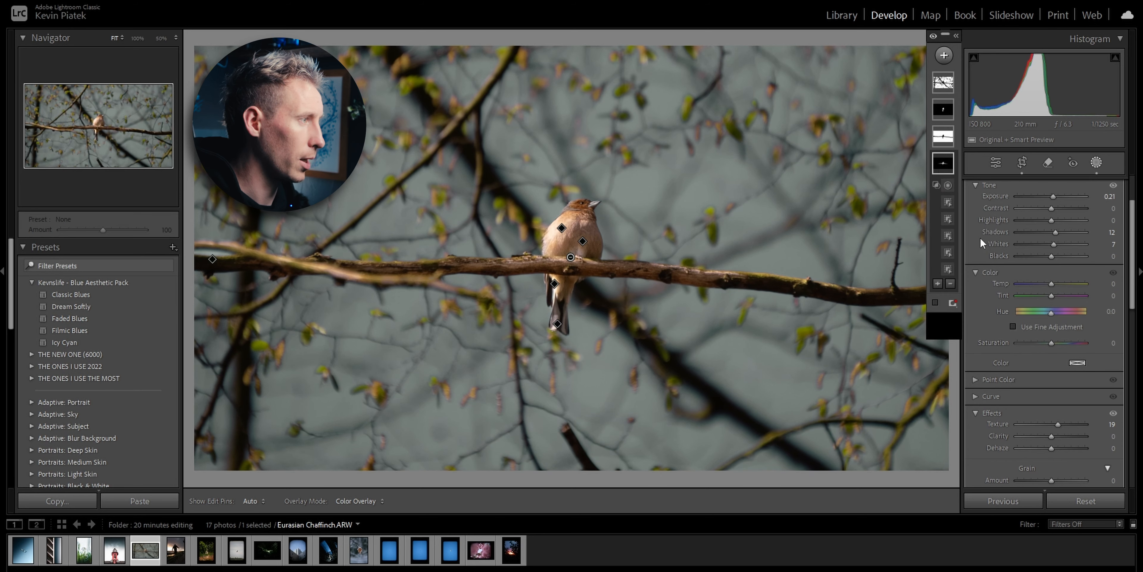
right_click(948, 185)
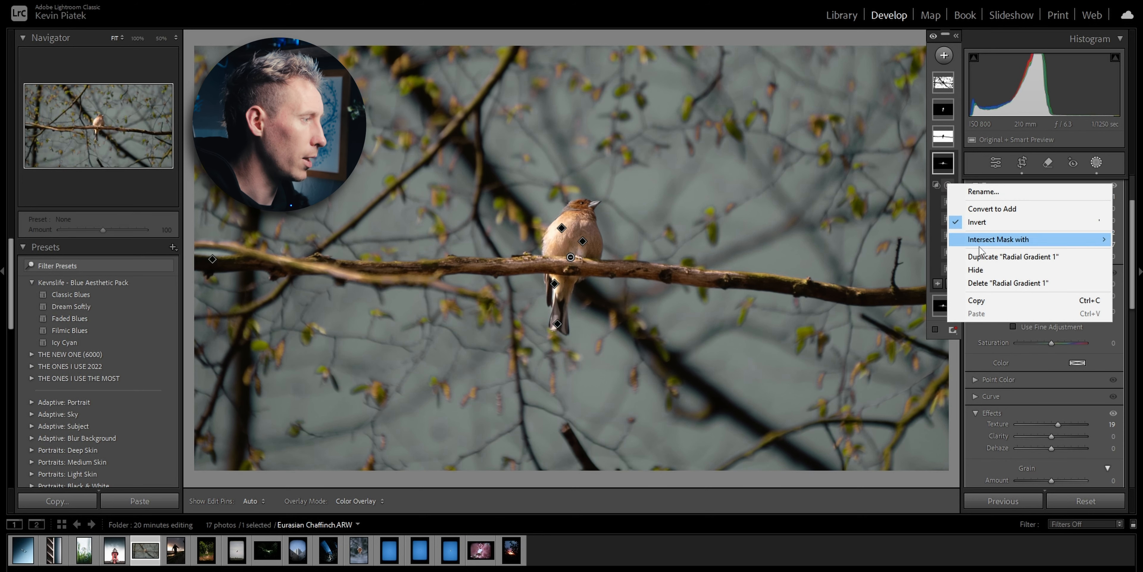
click(983, 284)
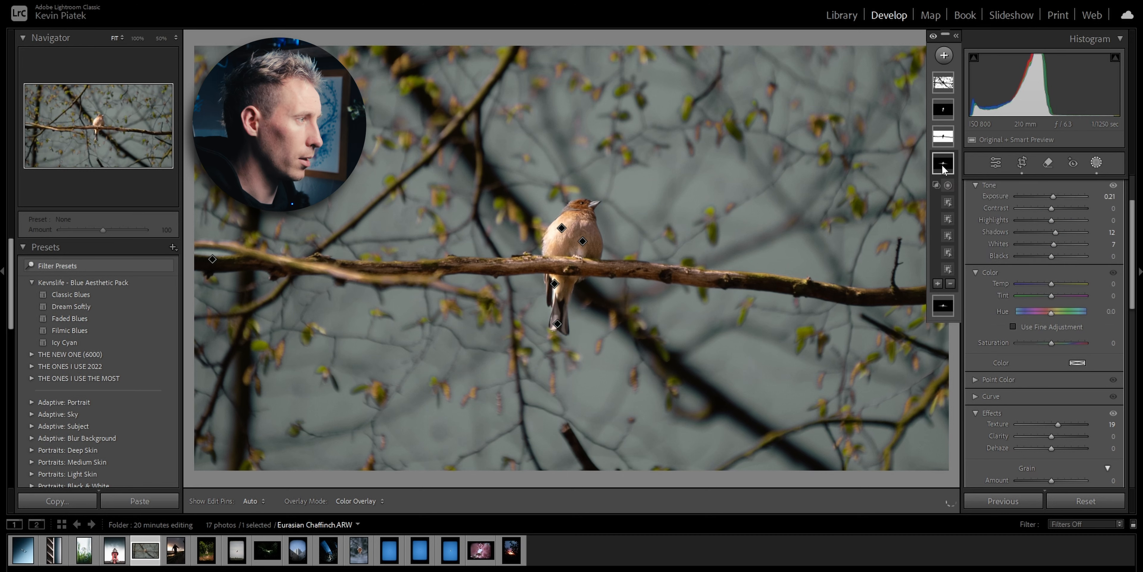
Intersect the copied bird-and-branch mask with a brush so that it covers only the branch
right_click(943, 165)
mouse_move(977, 220)
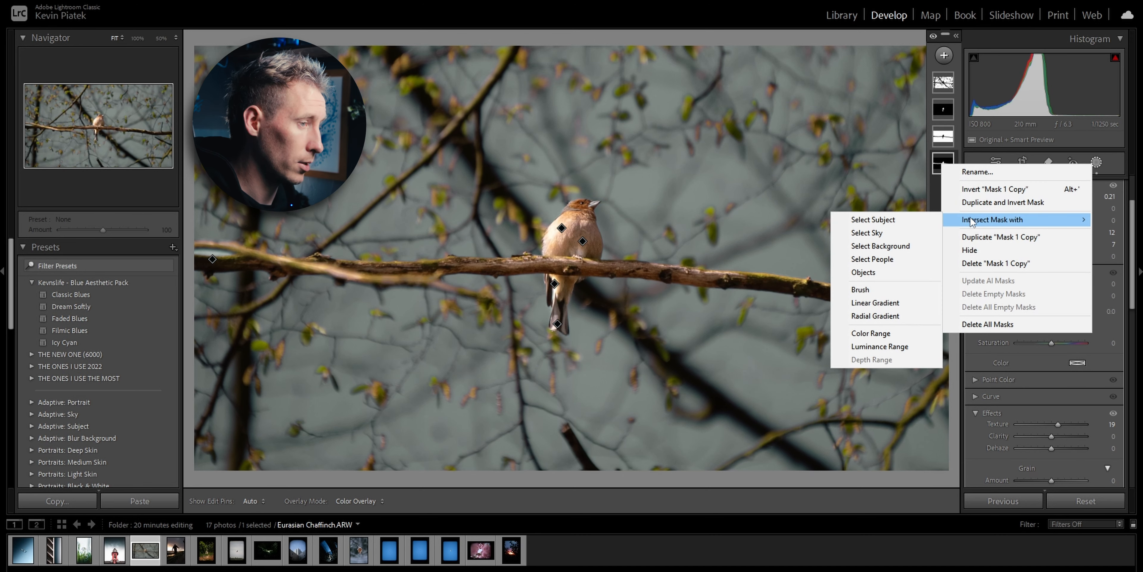
click(886, 307)
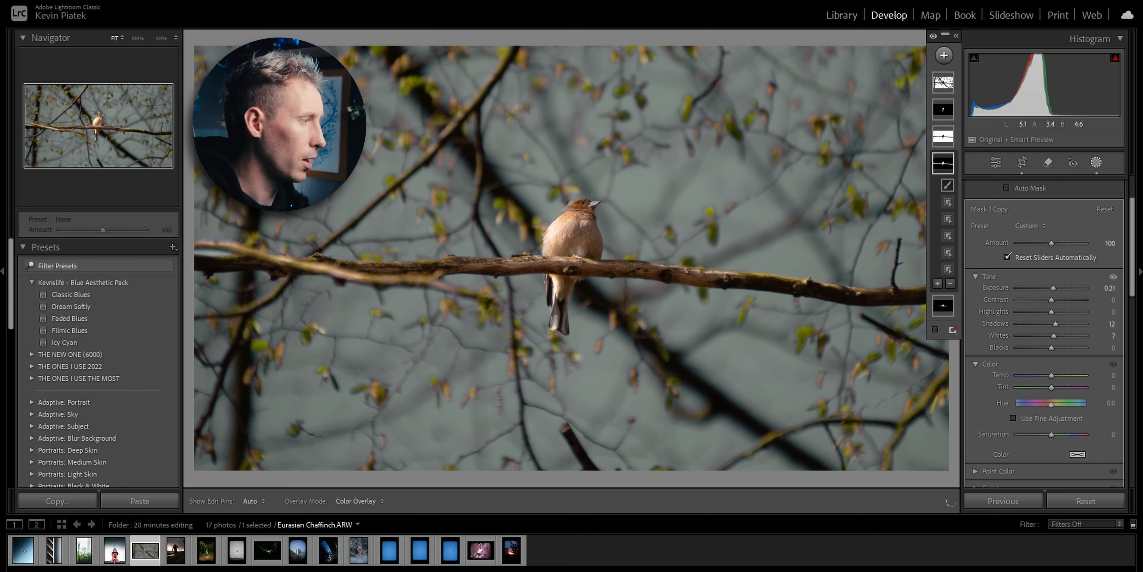
Reset the branch mask's tone adjustments and slightly lower its temperature and saturation
drag(1053, 289, 1071, 292)
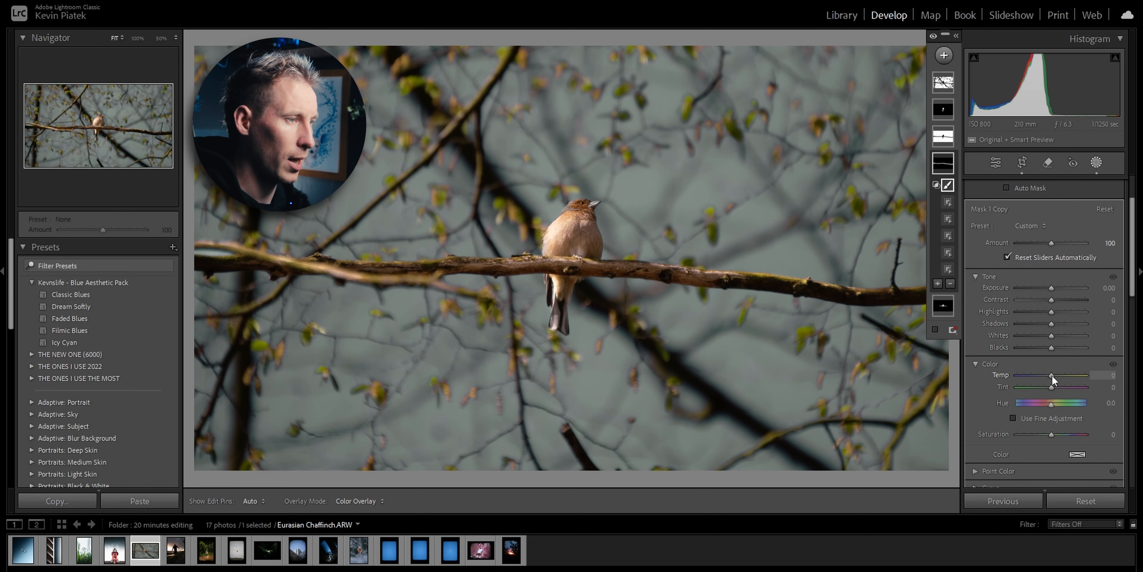
drag(1052, 375, 1041, 375)
drag(1048, 432, 1041, 433)
Duplicate the sharpened mask that covers only the bird
click(944, 109)
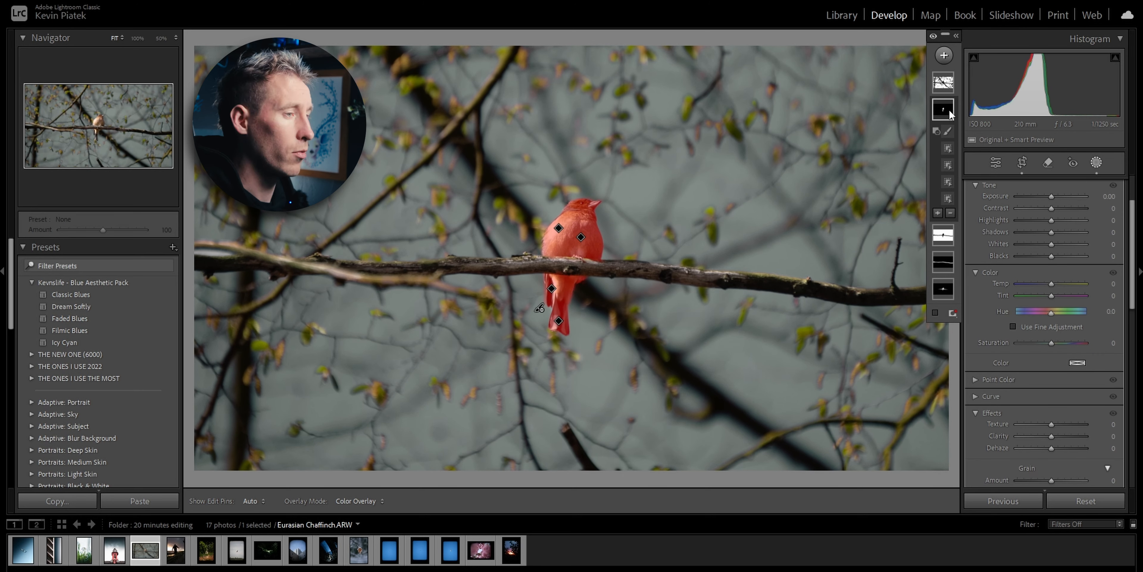
right_click(950, 114)
click(981, 189)
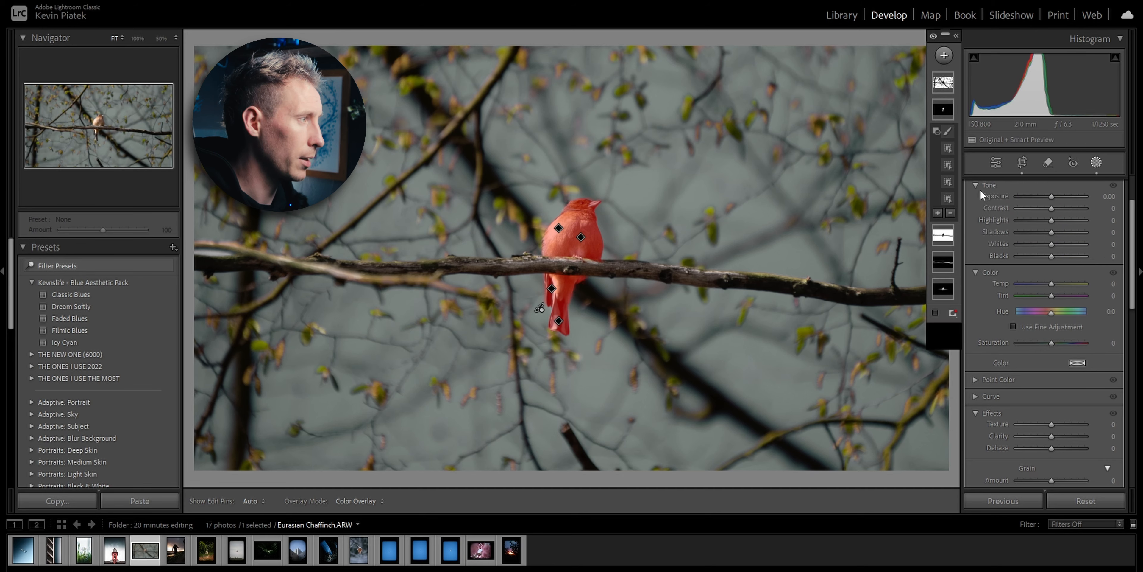
Color the masked bird with temperature -18 and saturation 42, and fine-tune its tint
scroll(1017, 355, down, 2)
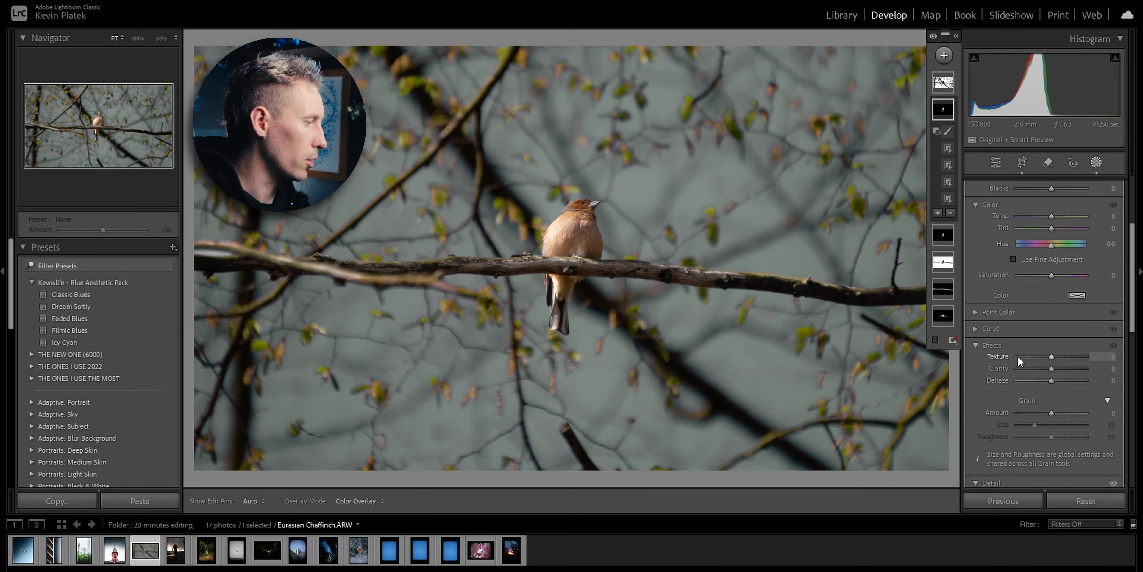
scroll(1019, 355, down, 4)
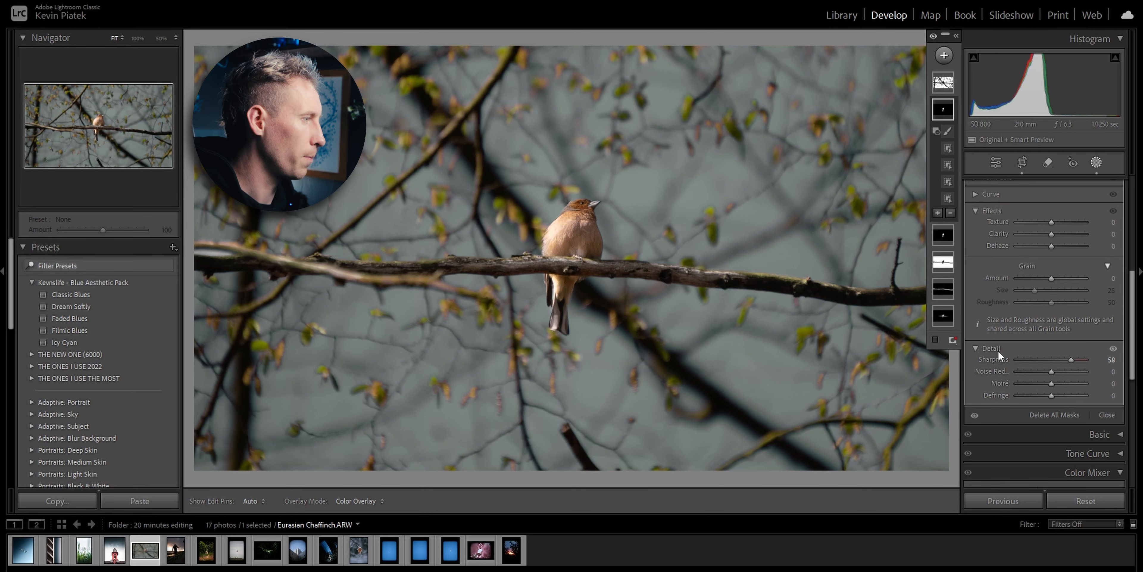
key(o)
scroll(999, 351, up, 5)
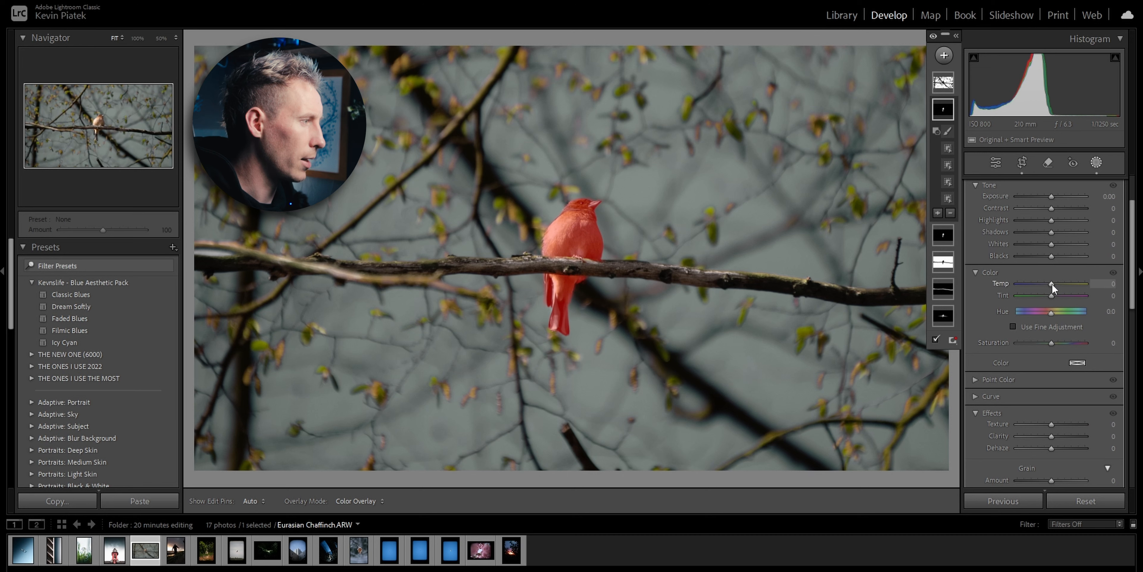
drag(1051, 284, 1047, 284)
key(o)
drag(1053, 342, 1066, 342)
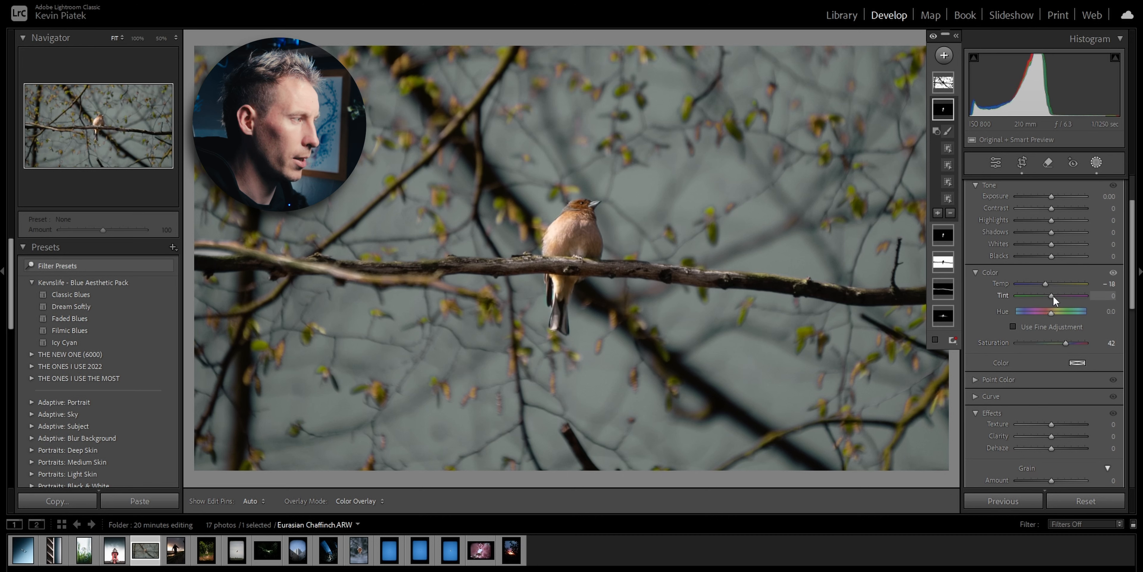
drag(1058, 296, 1049, 296)
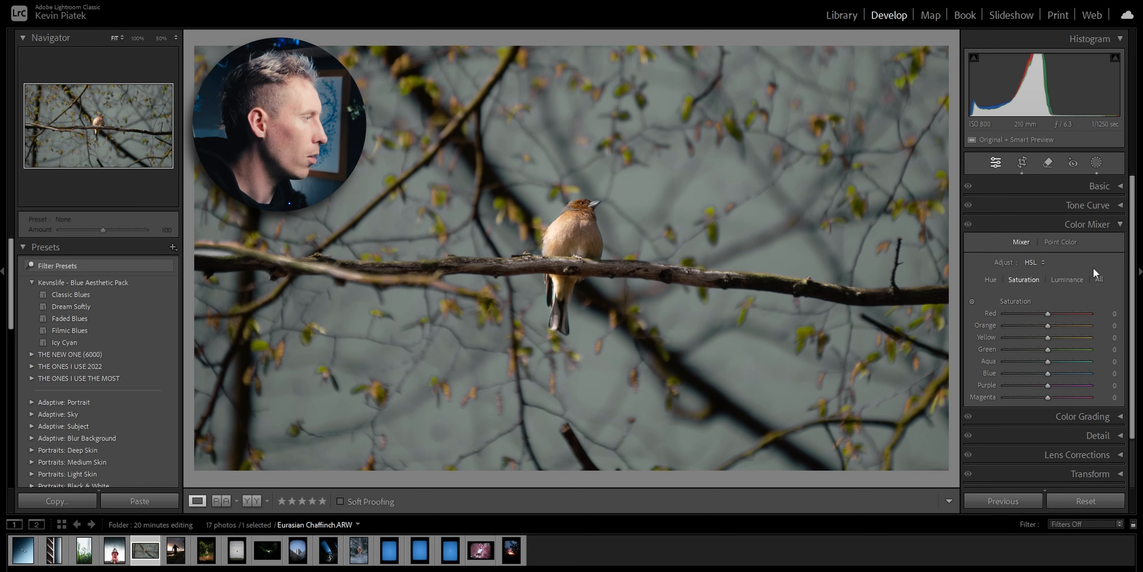
Shape the tone curve into a gentle S with lowered shadows and a highlight point at input 187, output 198
click(1120, 227)
click(1120, 205)
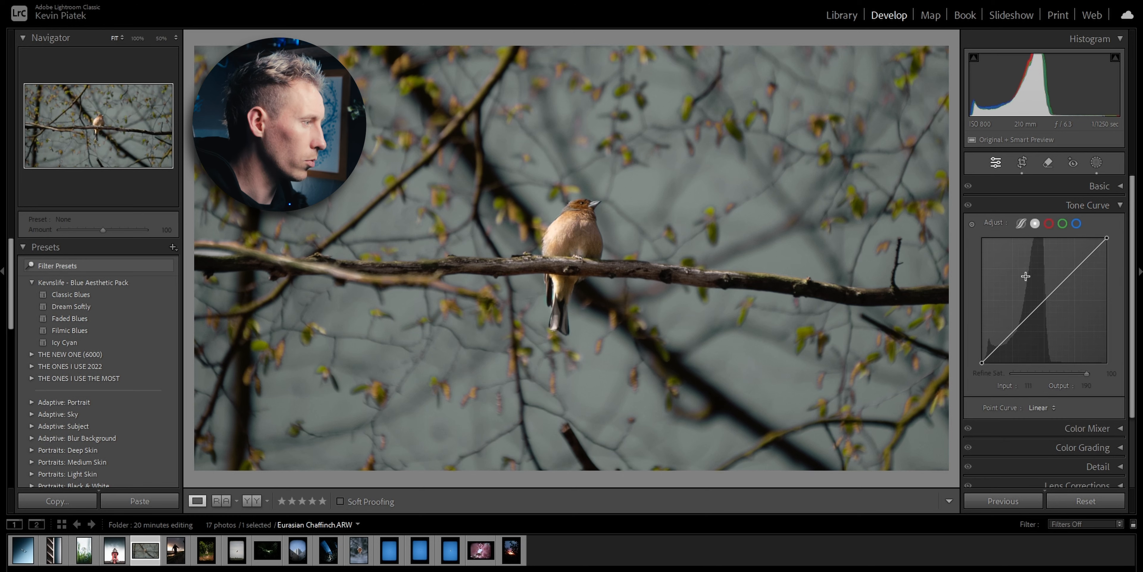
drag(1012, 332, 1012, 340)
drag(1075, 273, 1075, 265)
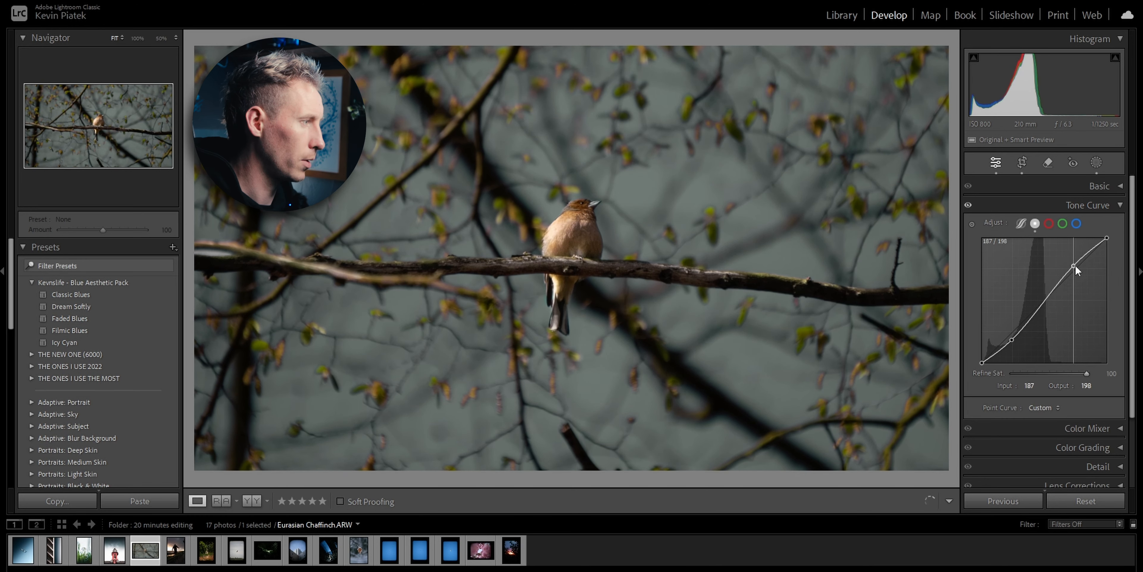
drag(982, 362, 1012, 341)
click(1087, 205)
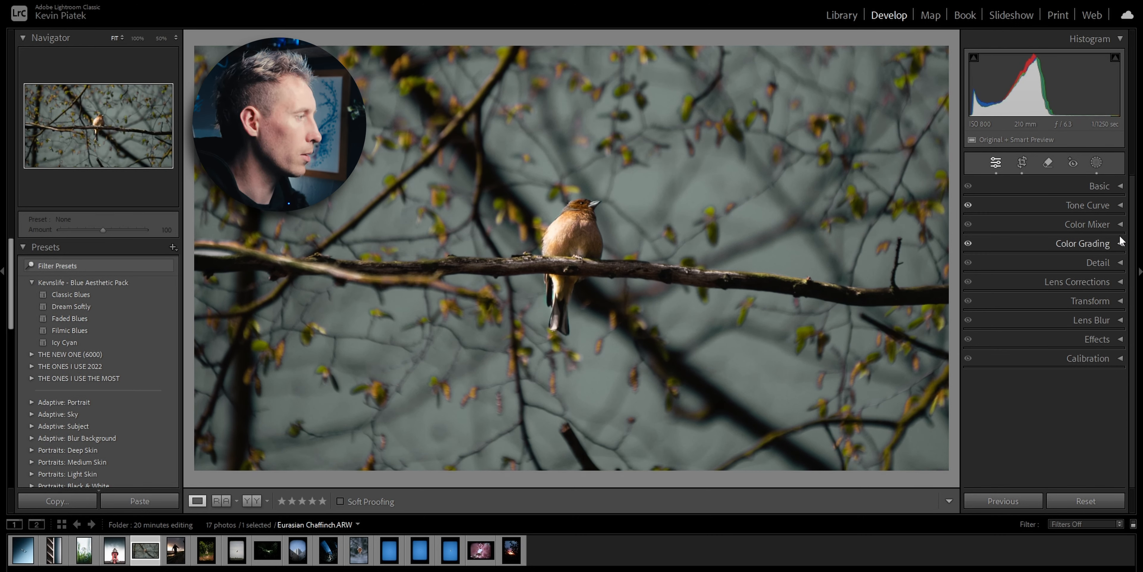
Mute the leaves by setting the yellow saturation to -43 in the Color Mixer
click(1121, 226)
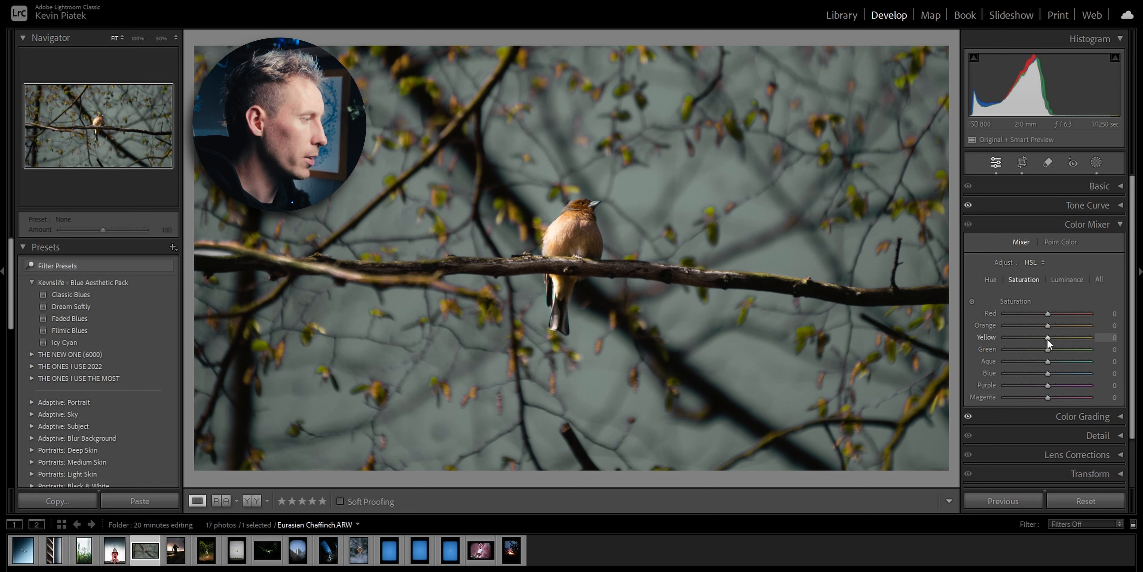
drag(1048, 338, 1029, 336)
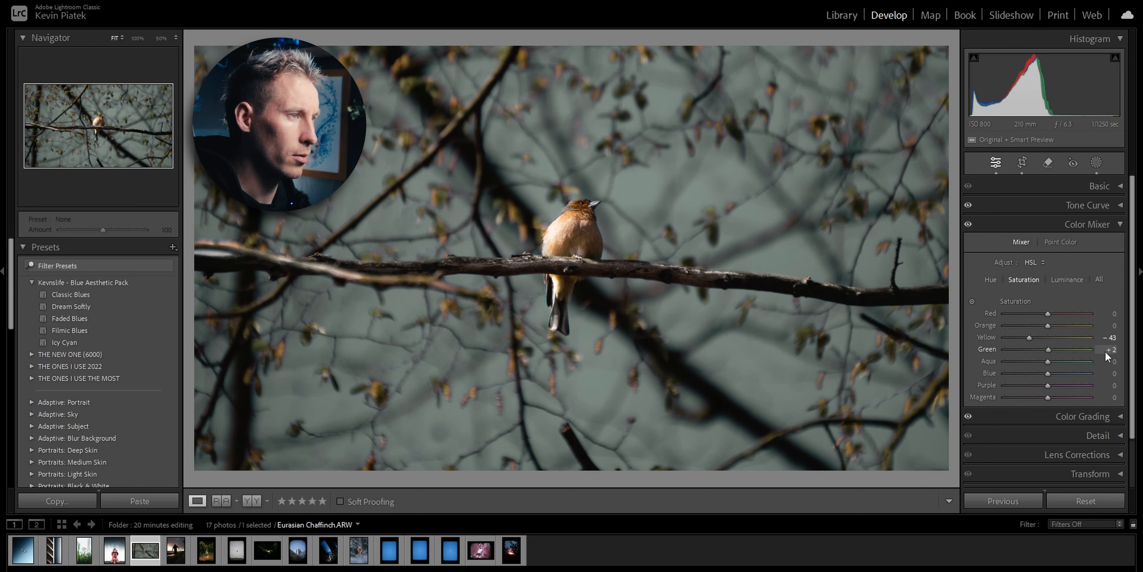
Shift the green hue to -92 in the Color Mixer to make the leaves more yellow
click(991, 279)
drag(1048, 349, 1012, 350)
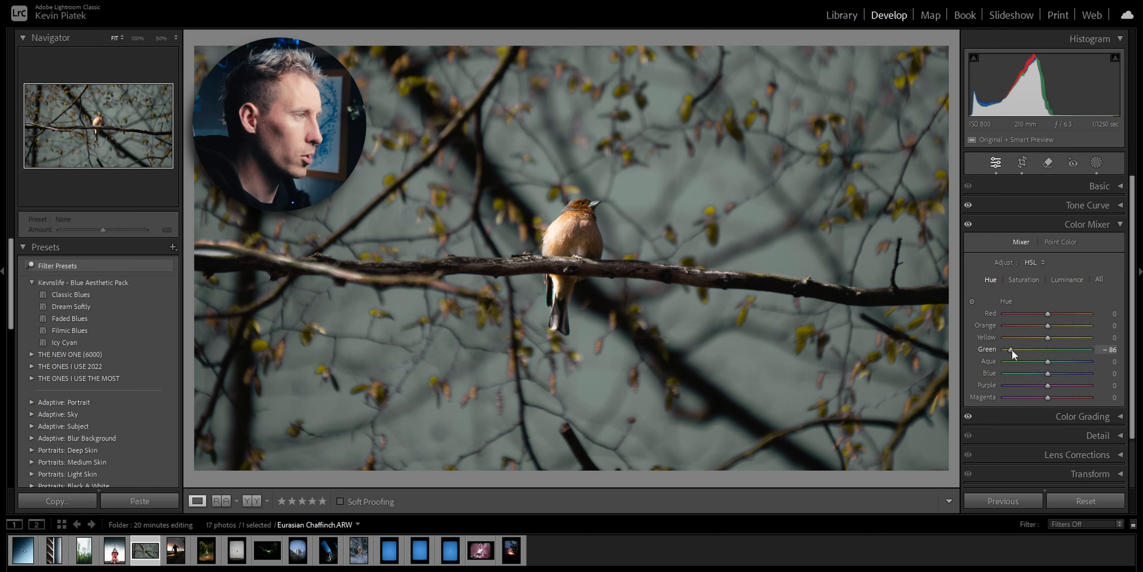
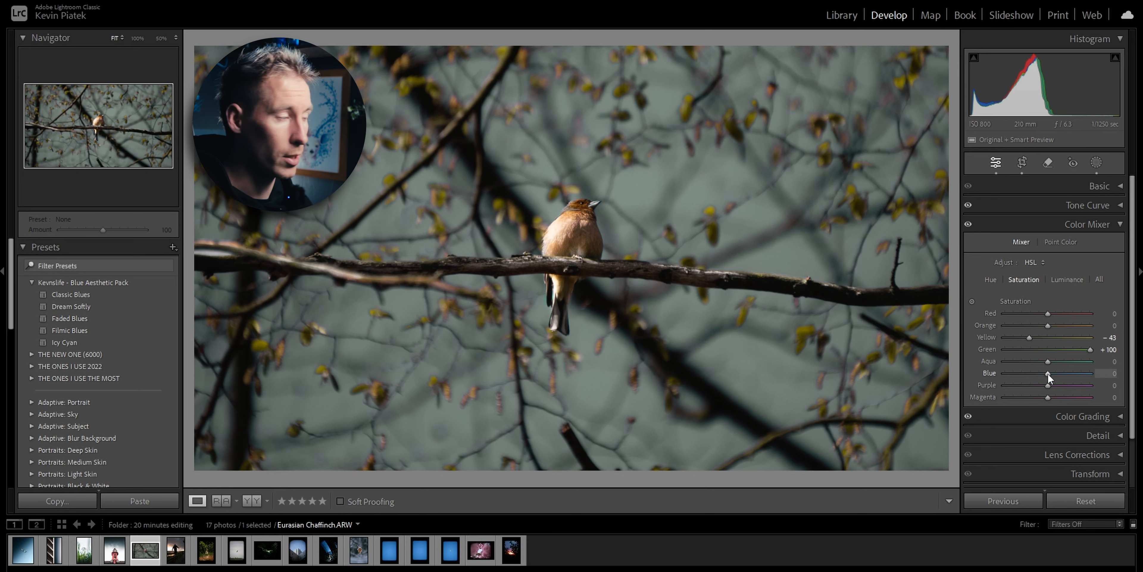
Raise the blue saturation to +23 and shift the blue hue toward purple to tint the background
drag(1052, 373, 1058, 372)
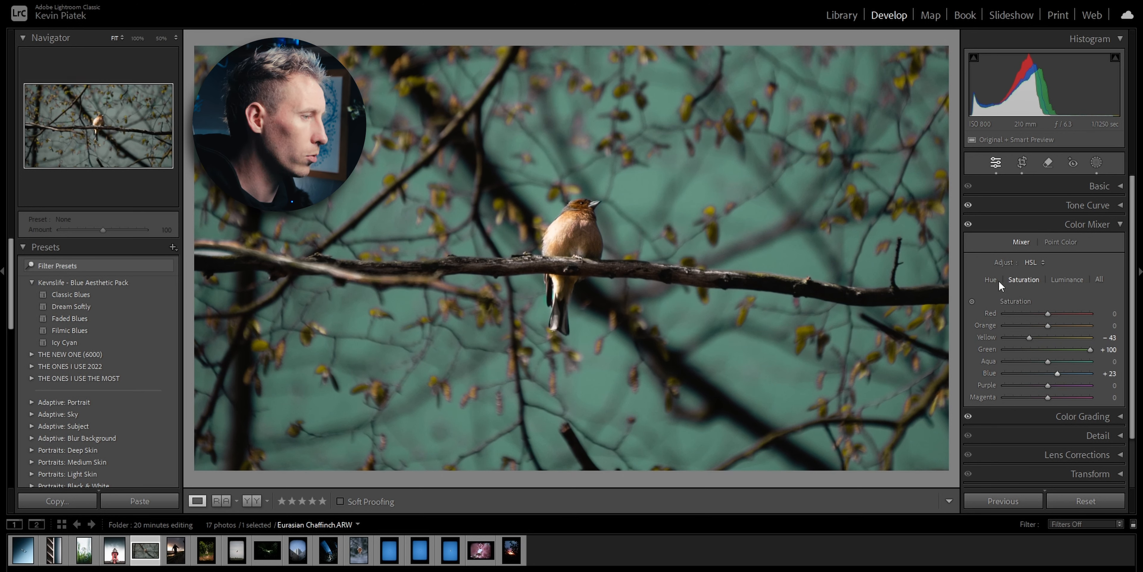
click(991, 279)
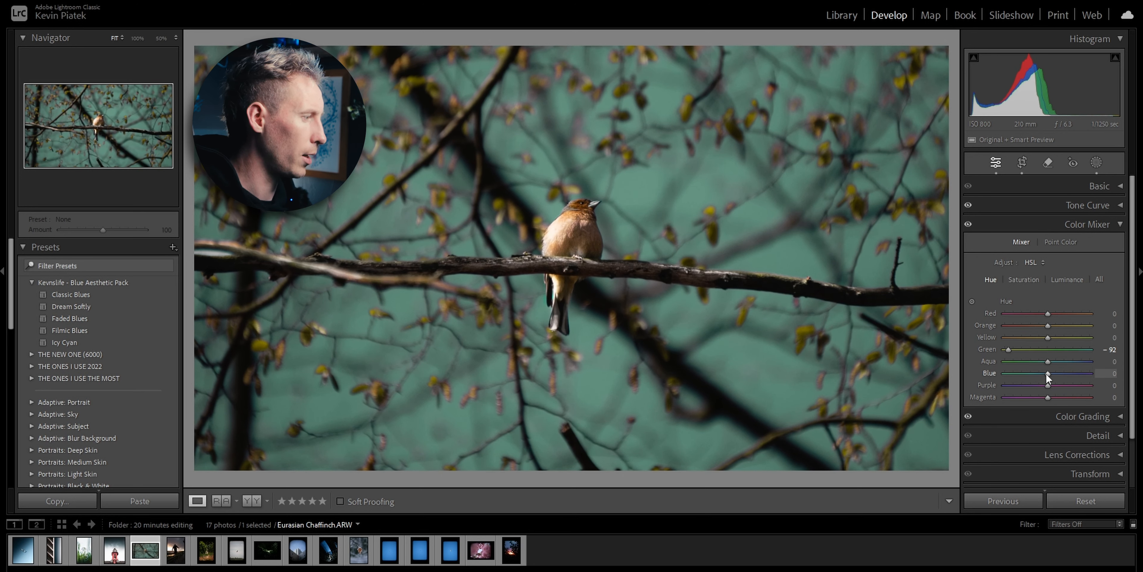
drag(1048, 374, 1070, 371)
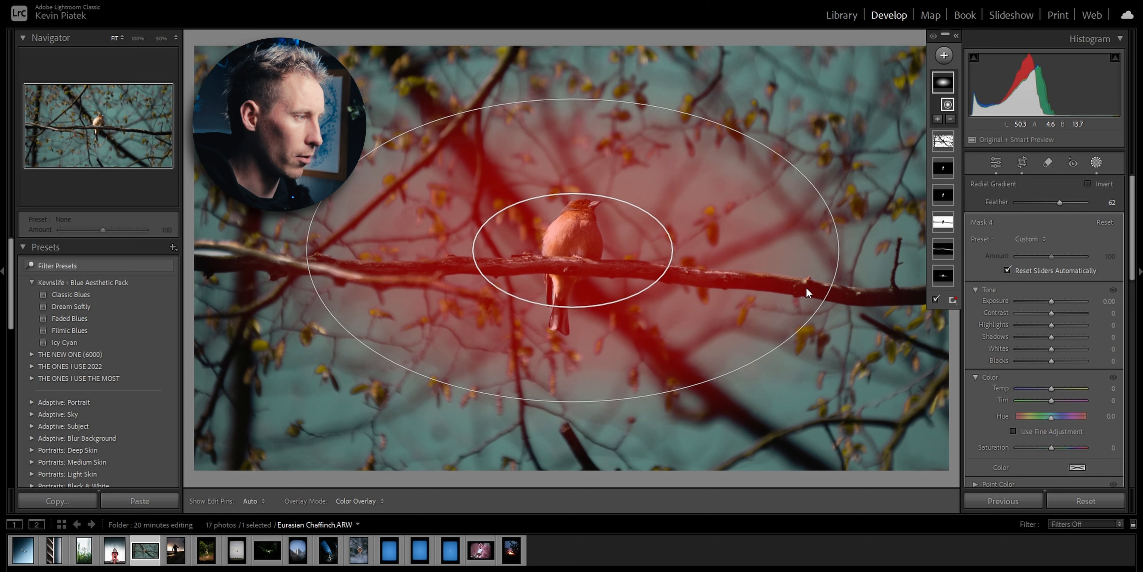
Enlarge the radial gradient around the bird, invert it, and darken the surroundings with an exposure of -0.77
drag(807, 293, 861, 251)
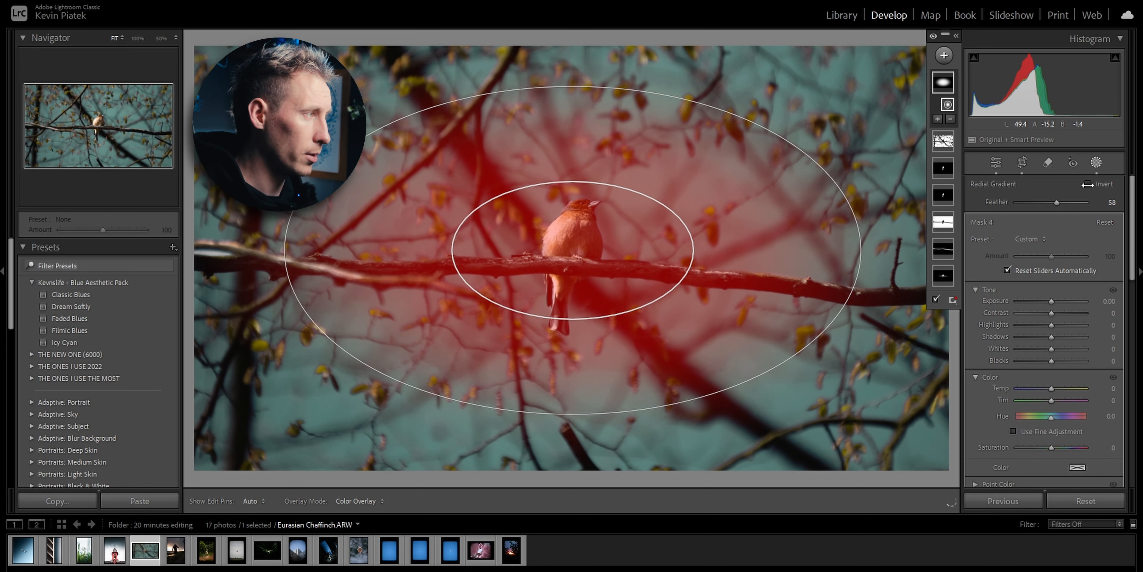
click(1088, 184)
drag(1052, 300, 1045, 301)
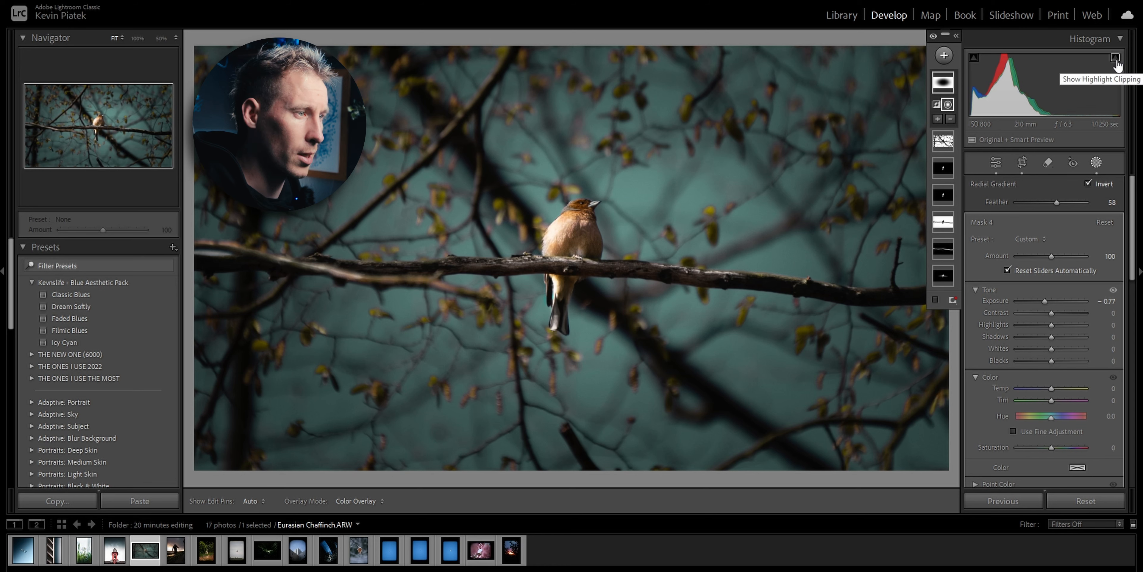
Add a luminance range mask sampled from the bird's bright breast and narrow its range to the brightest tones using the luminance map
click(136, 39)
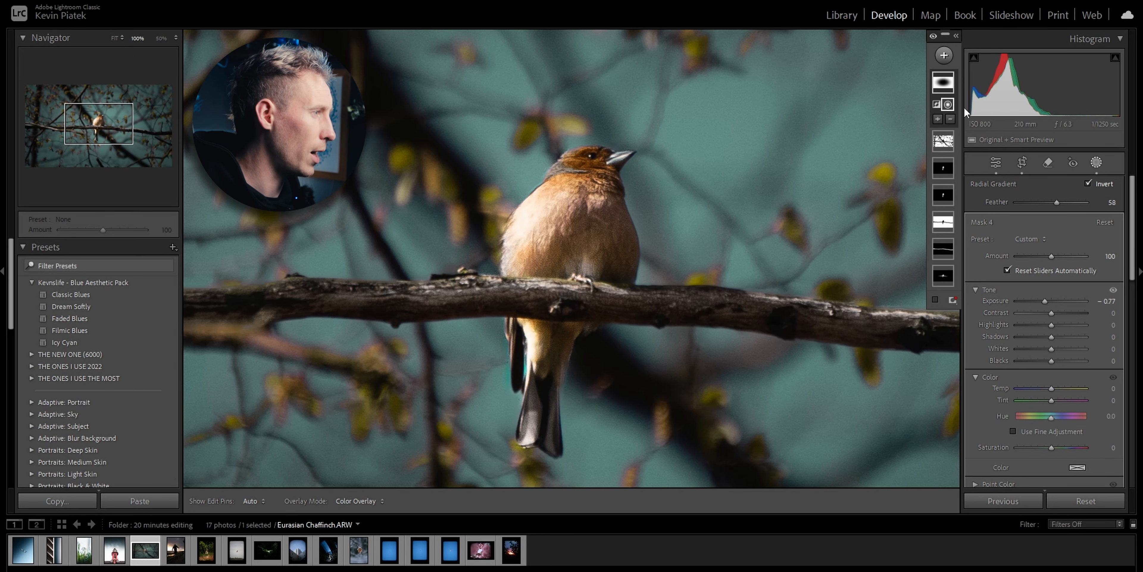
right_click(948, 104)
click(974, 155)
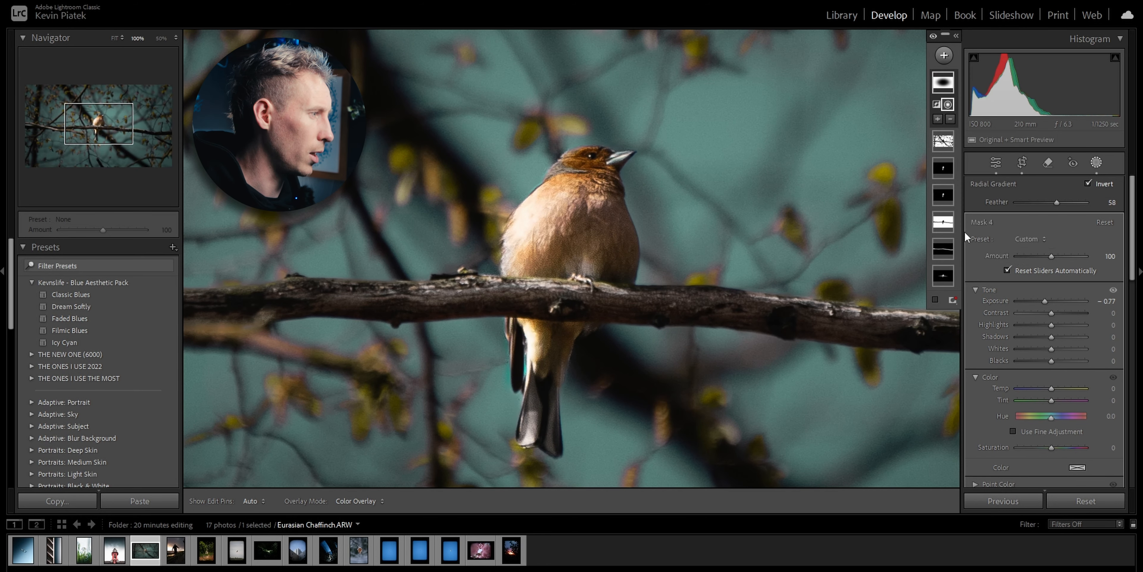
key(shift+q)
click(524, 222)
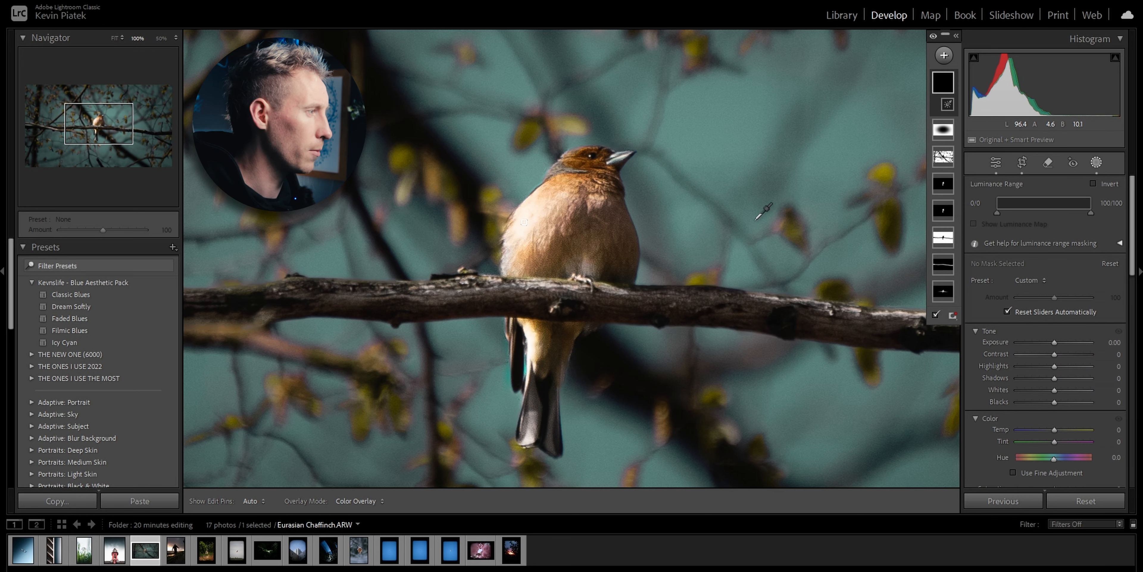
click(1011, 224)
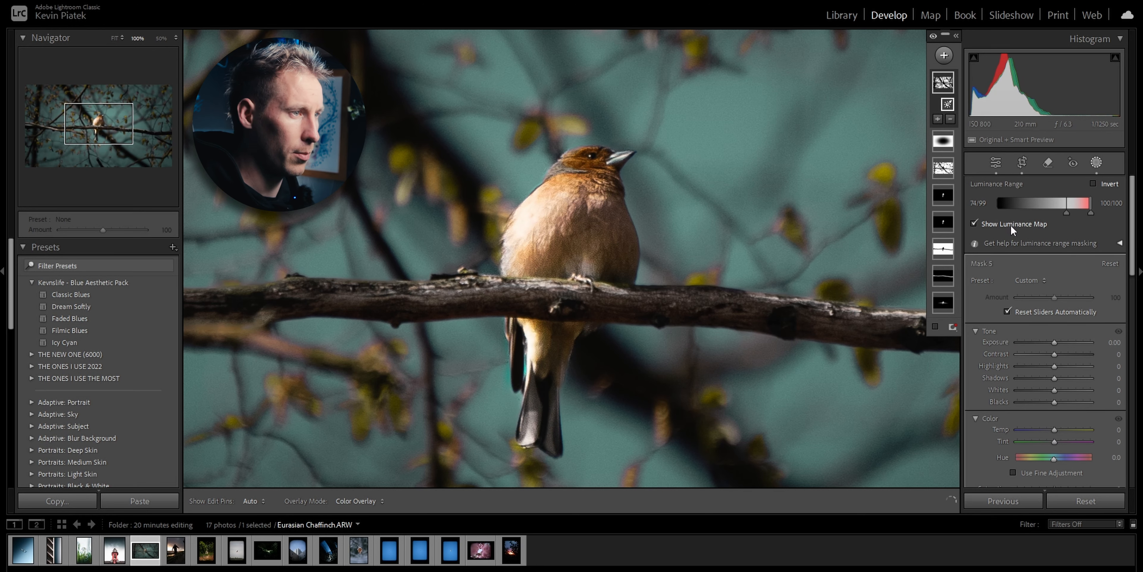
drag(1067, 212, 1083, 210)
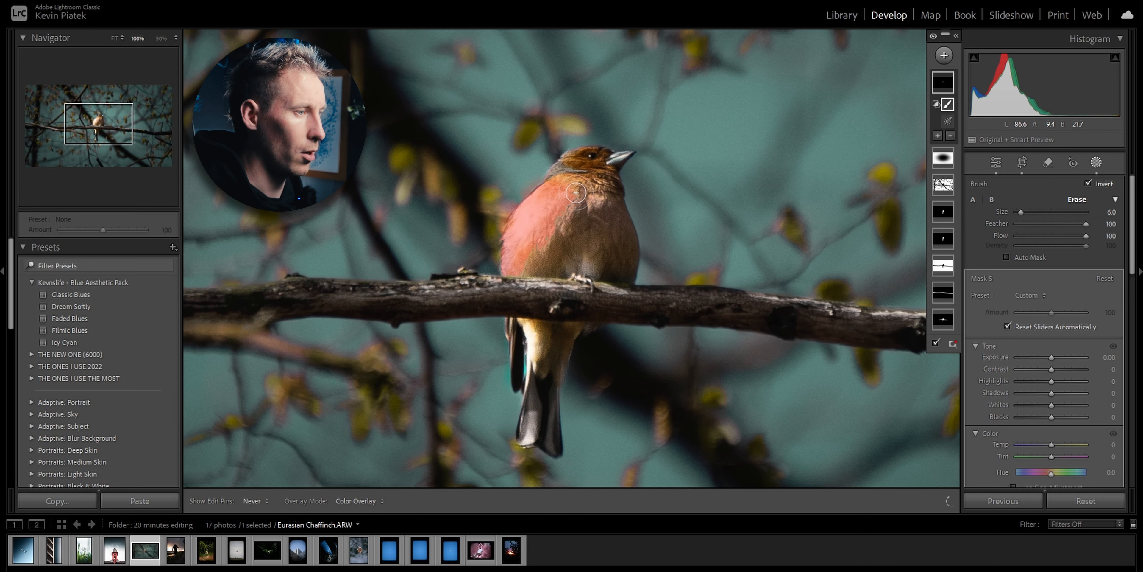
Refine the mask on the bird's chest with a size 6.0 brush and lower the masked area's Highlights slightly
mouse_move(576, 193)
mouse_down()
mouse_move(600, 200)
mouse_move(588, 196)
mouse_up()
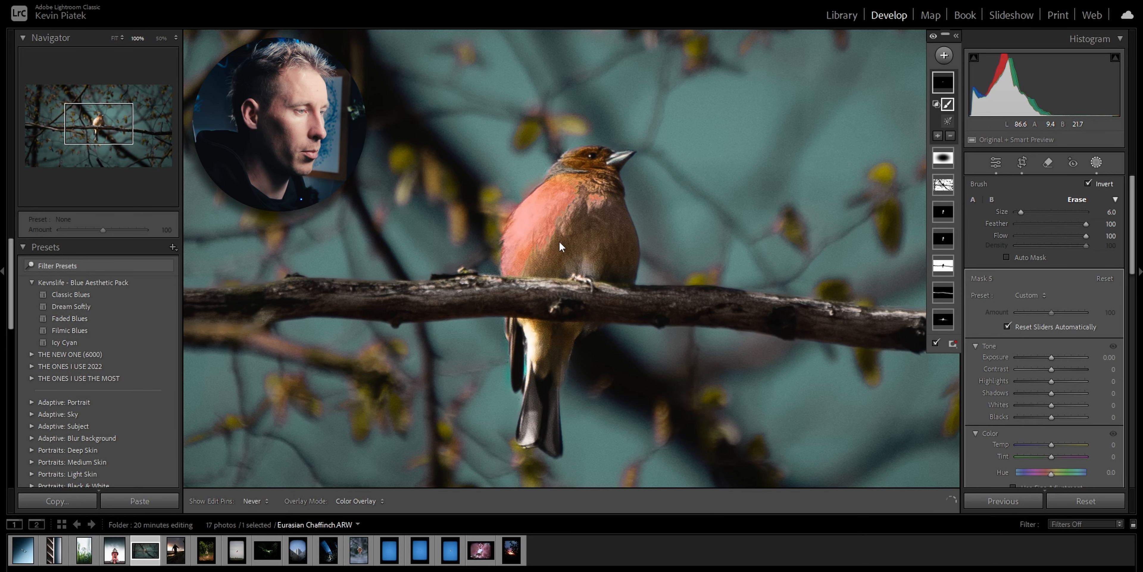
key(h)
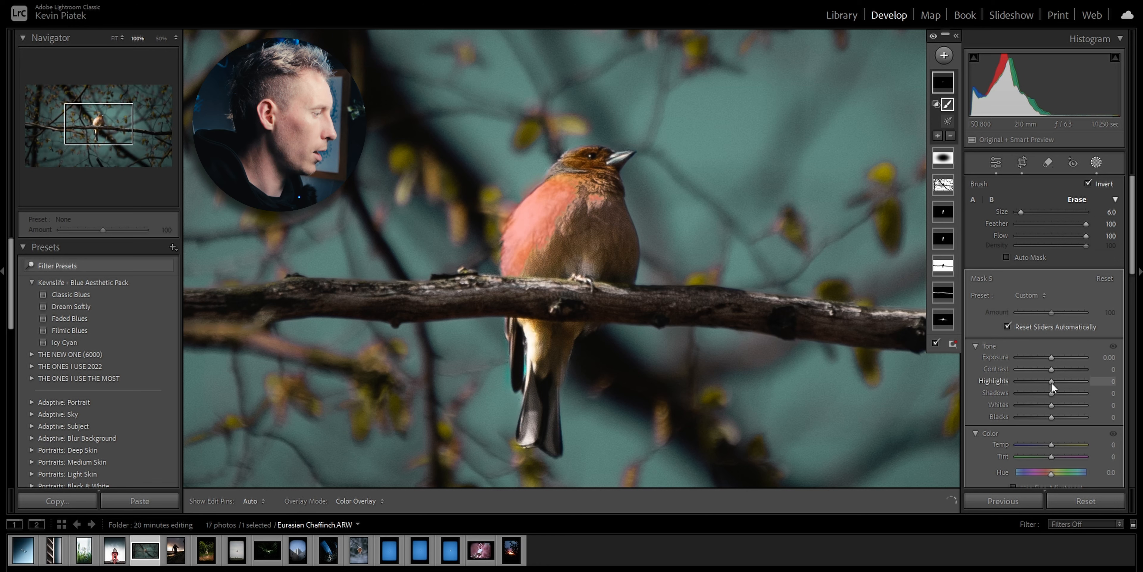
drag(1051, 382, 1042, 381)
key(shift+w)
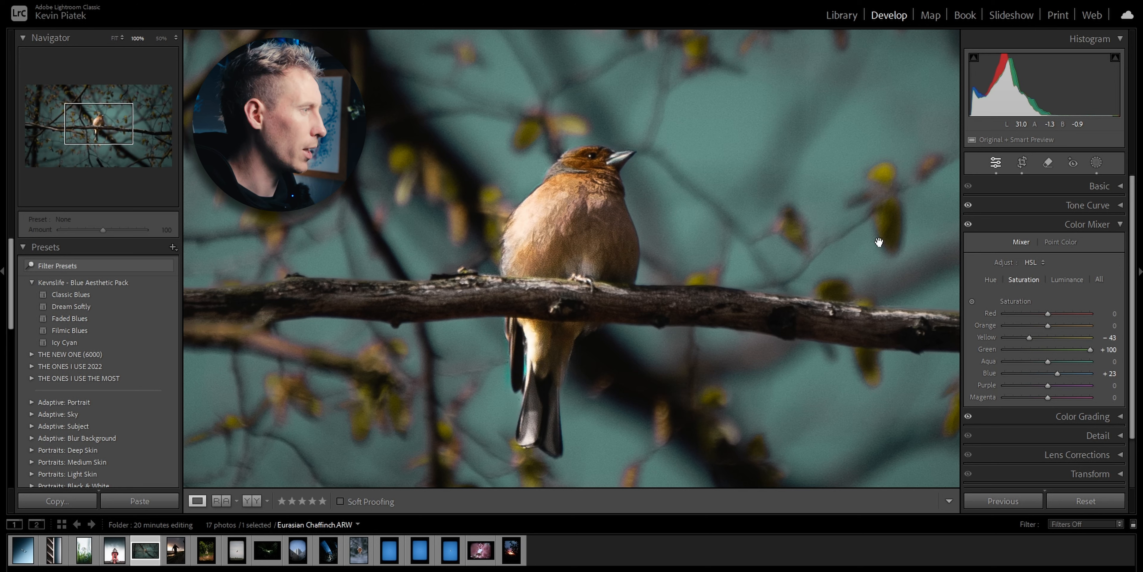
Reopen the bird's existing Mask 2 and shift its Tint slightly towards magenta
click(1096, 163)
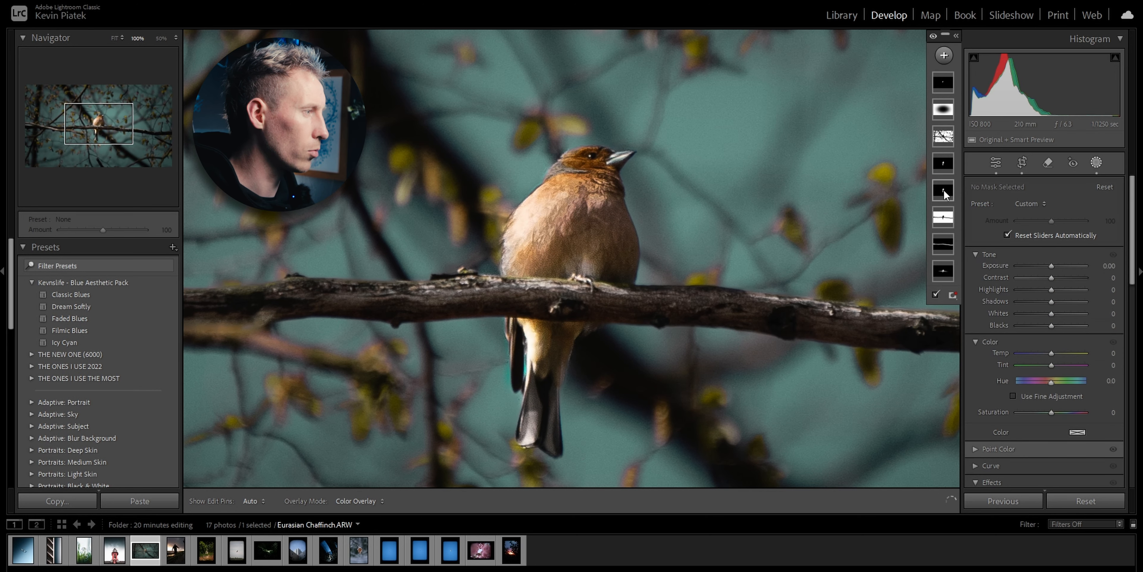
click(943, 194)
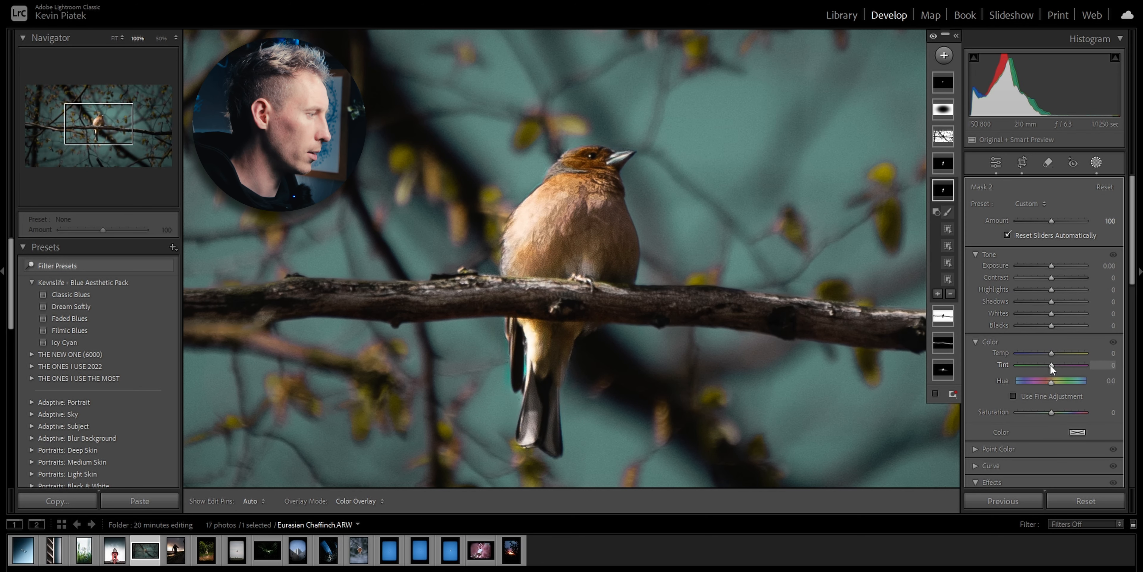
drag(1050, 364, 1054, 366)
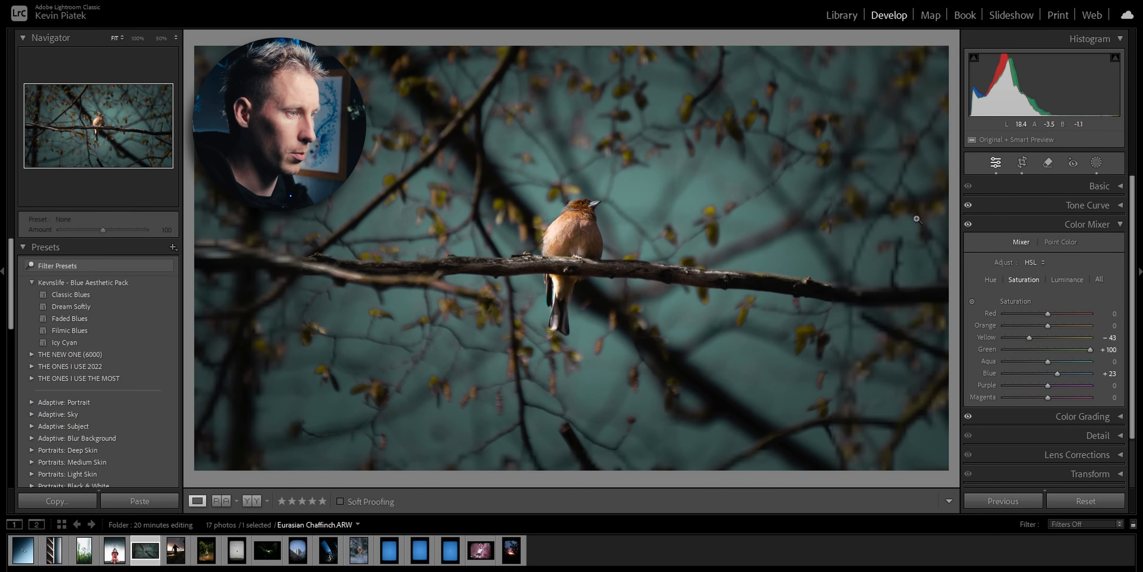
Compare the edited bird photo with its unedited version several times
key(backslash)
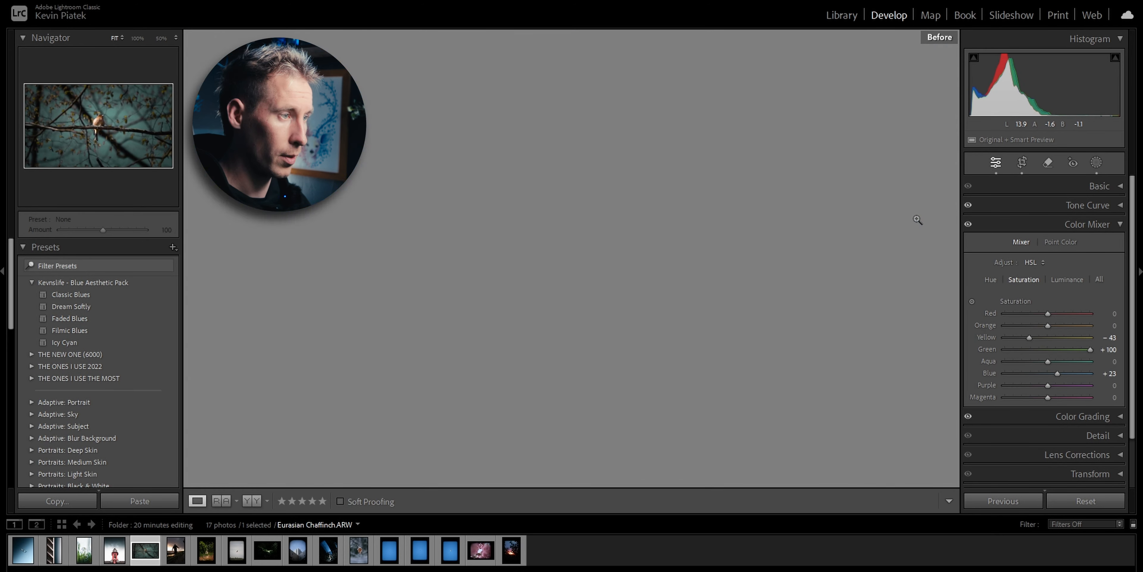
key(backslash)
key(backslash)
key(backslash)
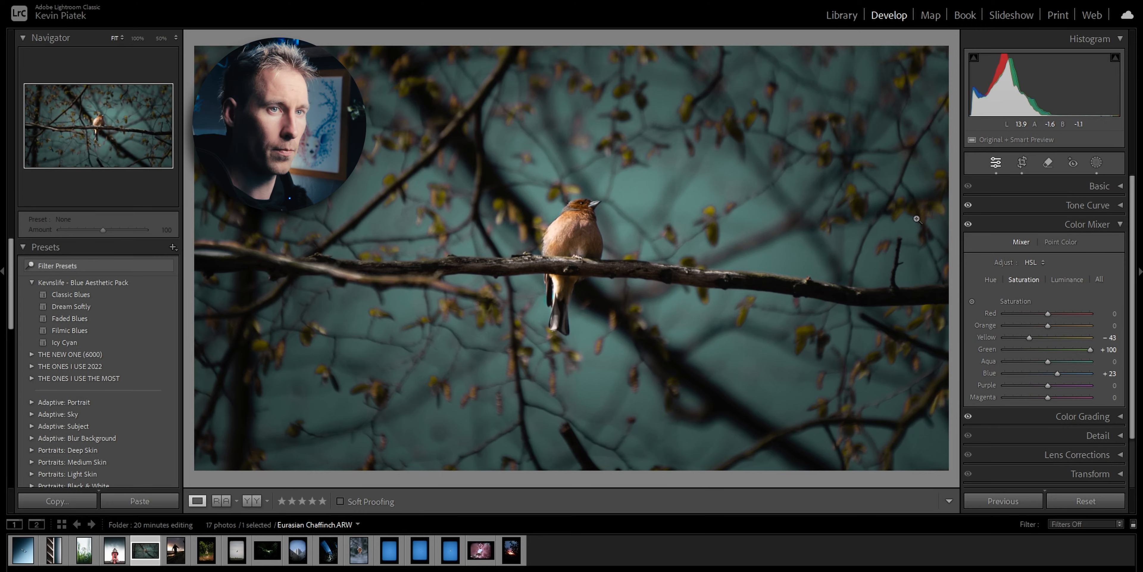
key(backslash)
key(backslash)
key(backslash)
key(backslash)
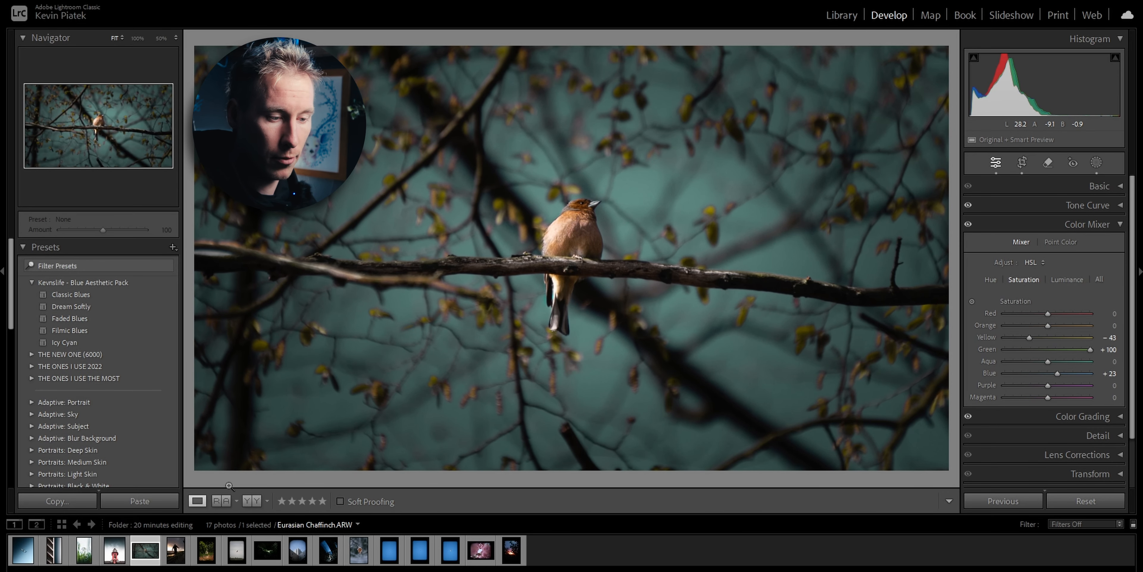
Crop the next photo, Balance is Key.ARW, to a 4x5 / 8x10 aspect, tightening the frame around the balancing man
key(Right)
key(r)
click(1081, 208)
click(1049, 279)
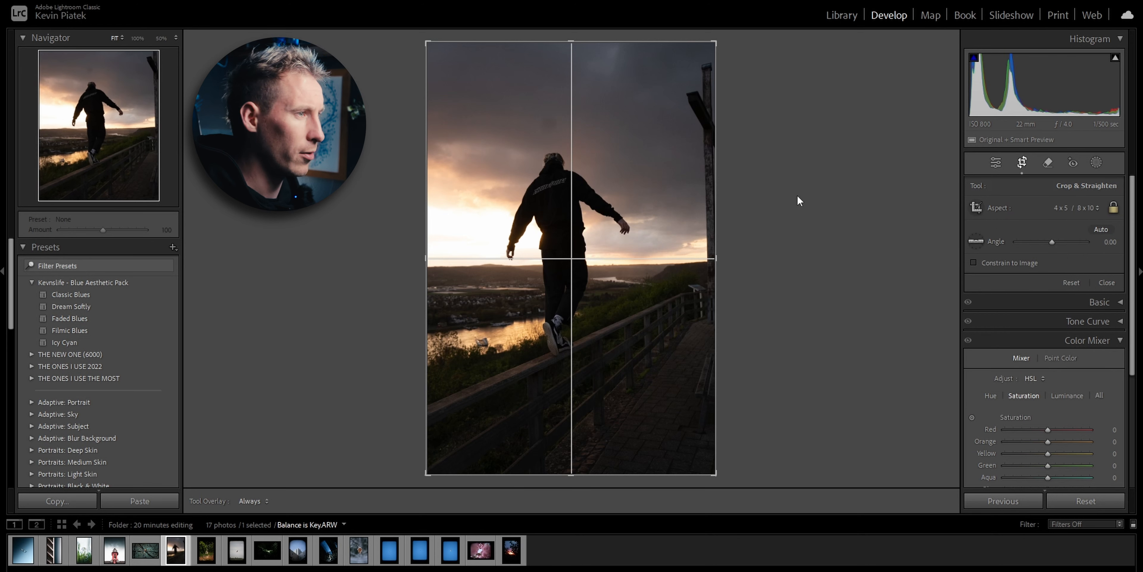
drag(666, 173, 667, 184)
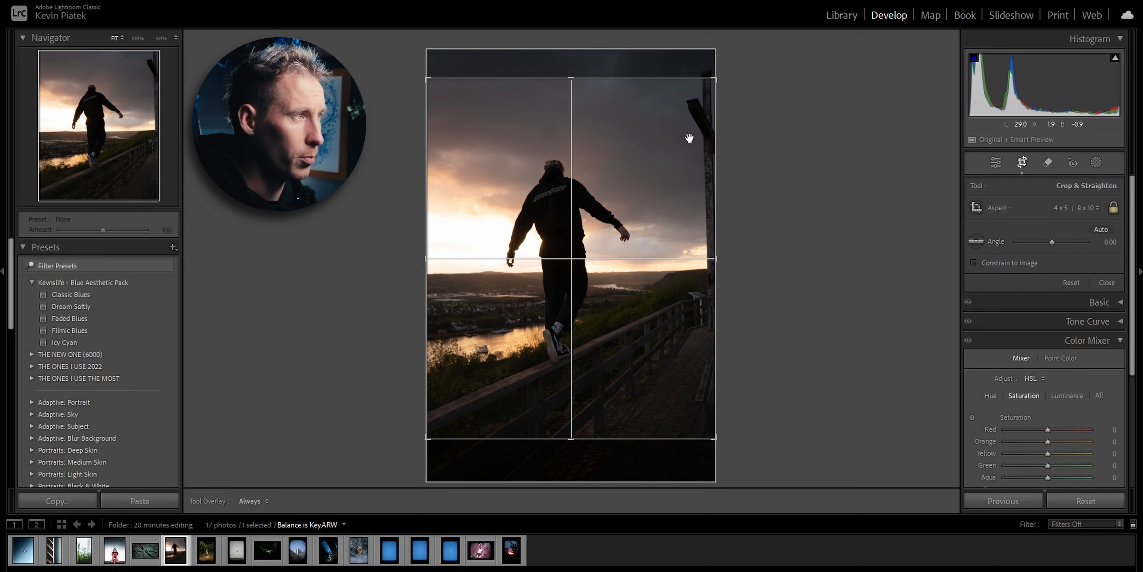
drag(714, 79, 708, 81)
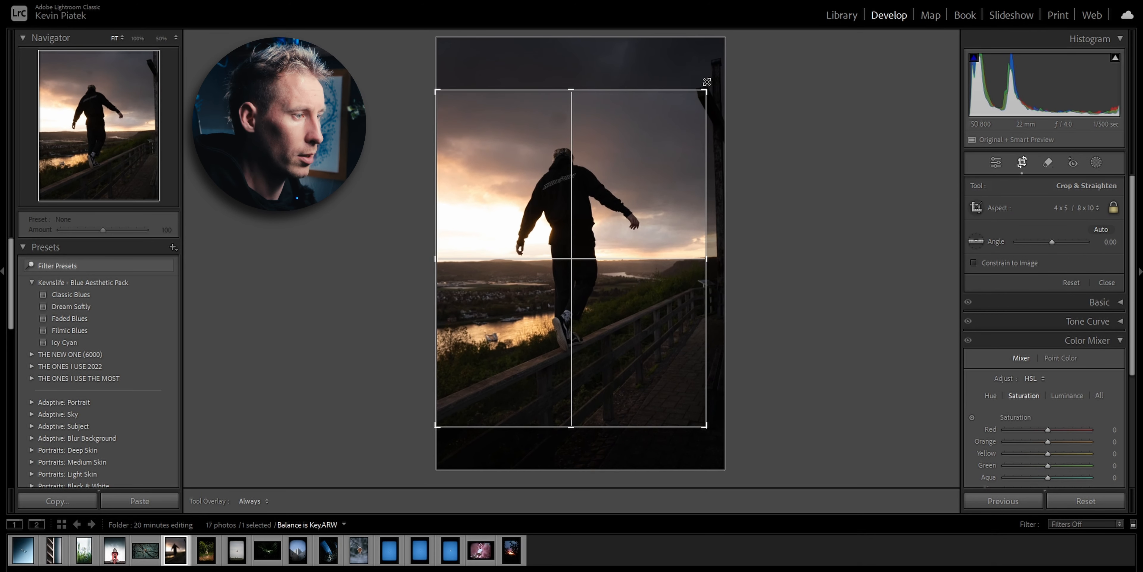
key(Return)
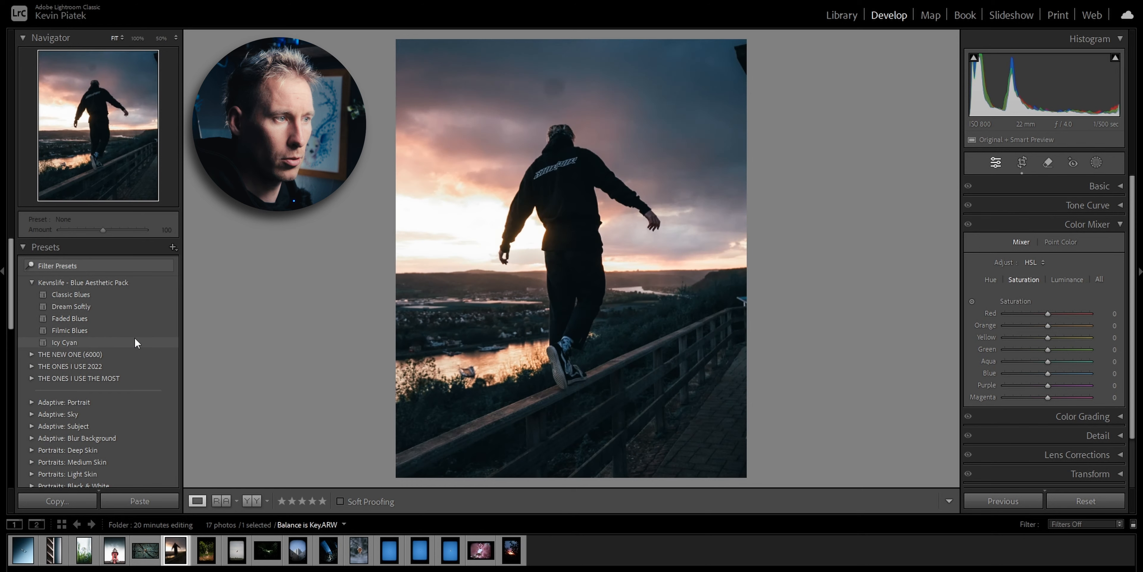
Apply the Dream Softly preset, then set Exposure to +0.44 and Shadows to +14
click(71, 306)
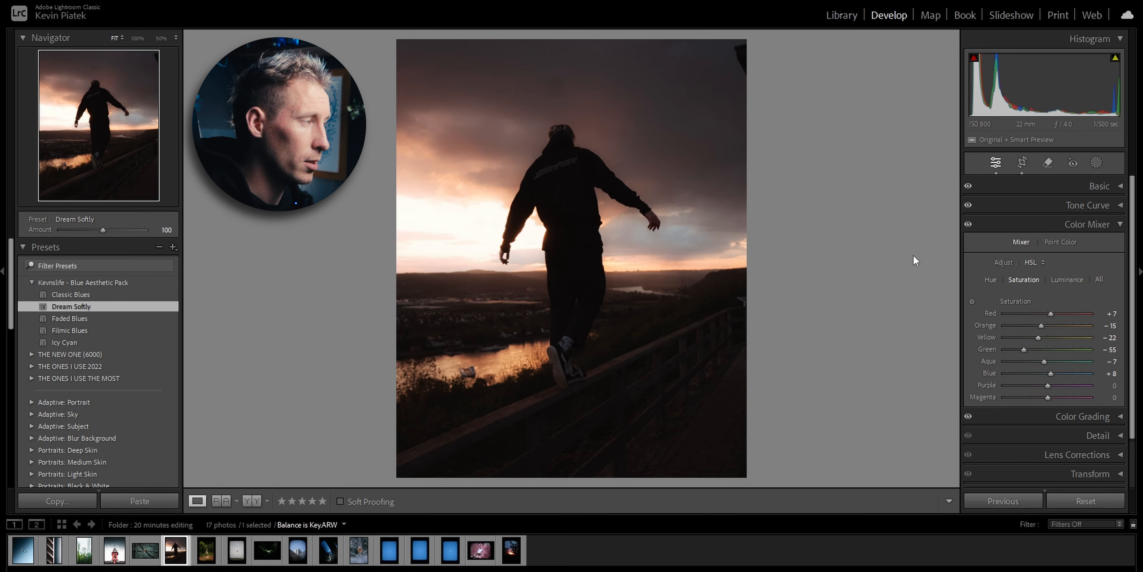
click(1115, 188)
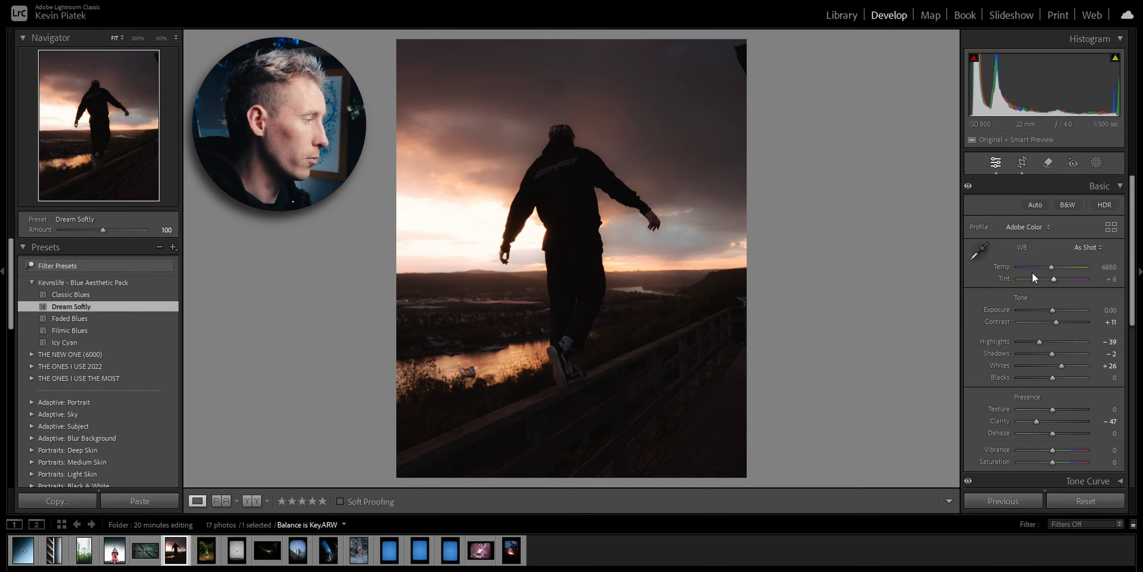
drag(1052, 311, 1055, 312)
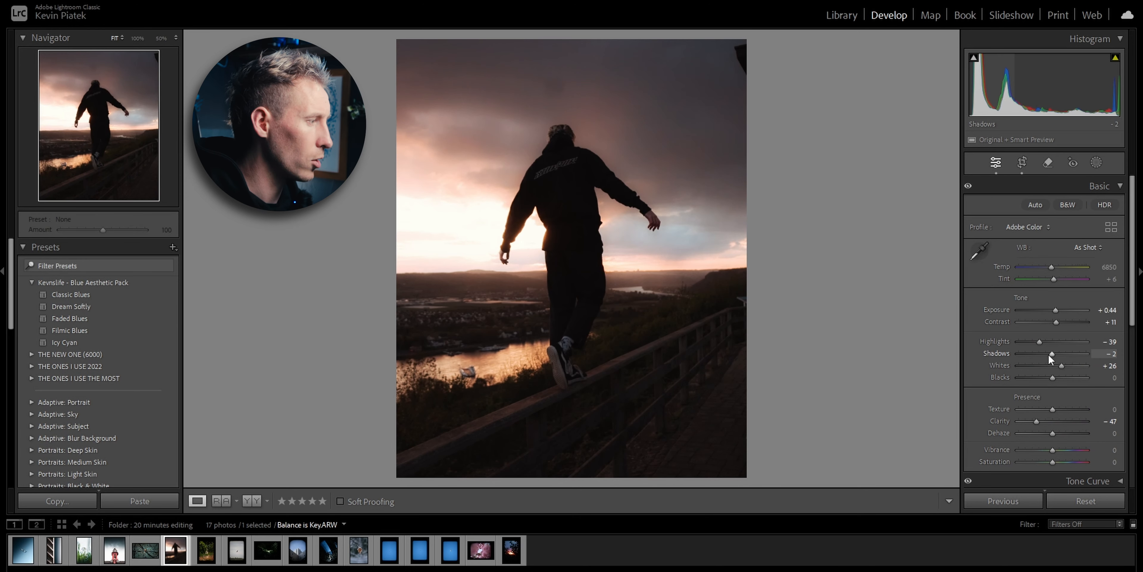
drag(1055, 354, 1063, 354)
Mask the man as subject, subtract the spill beside his shoe with a size 2.0 brush, and raise the mask's Shadows
key(shift+w)
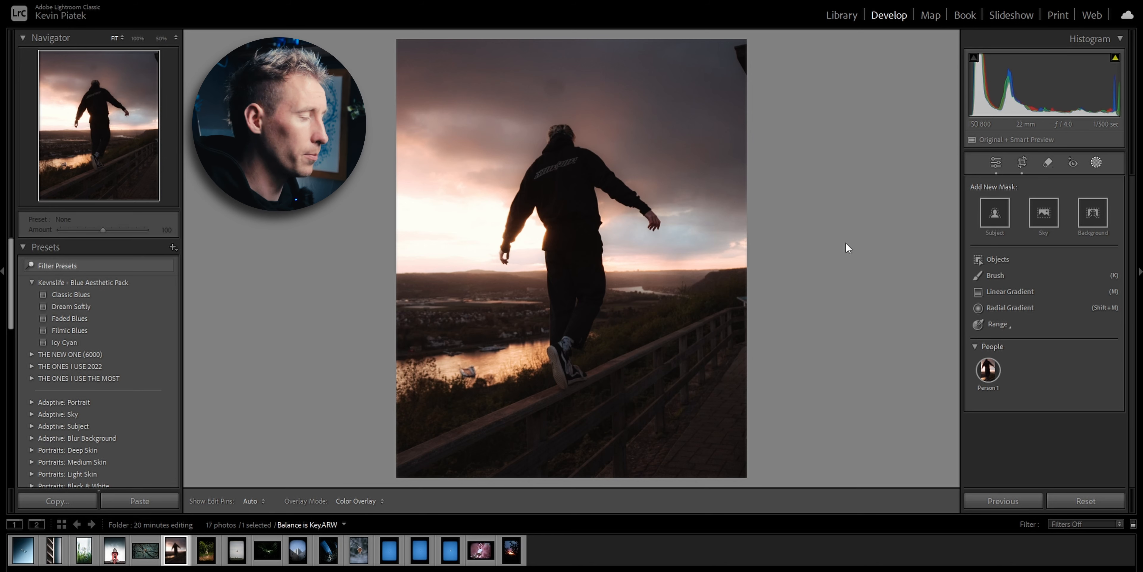
click(995, 214)
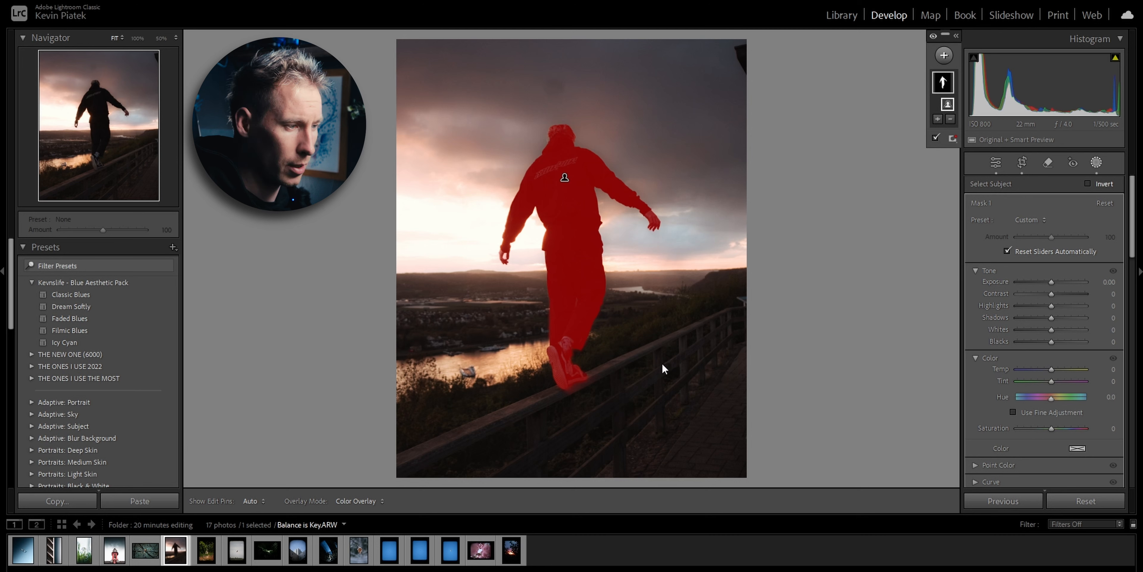
click(950, 119)
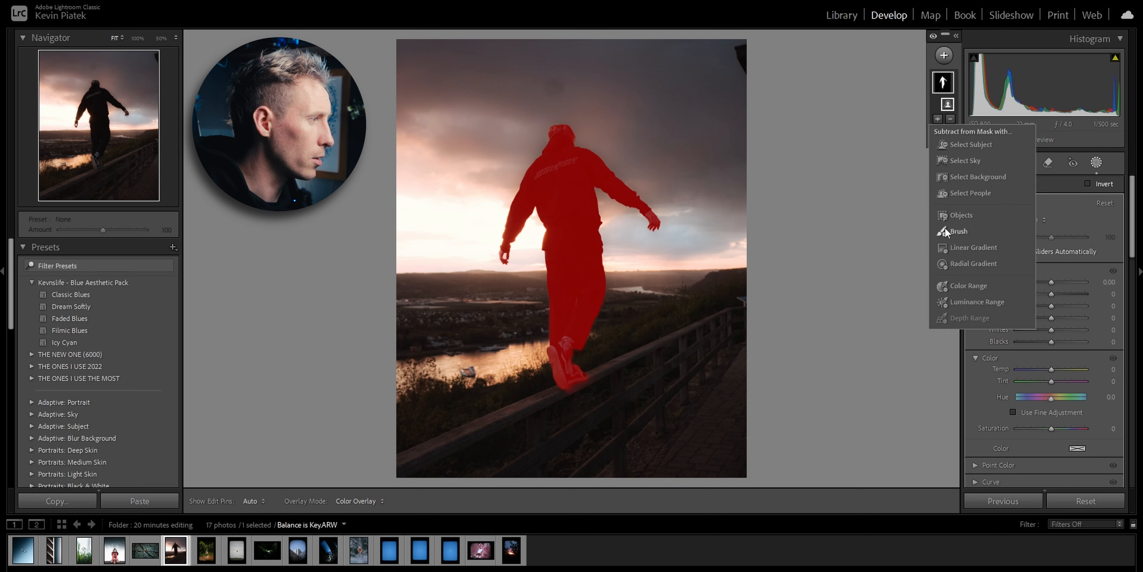
click(957, 232)
key(bracketleft)
key(h)
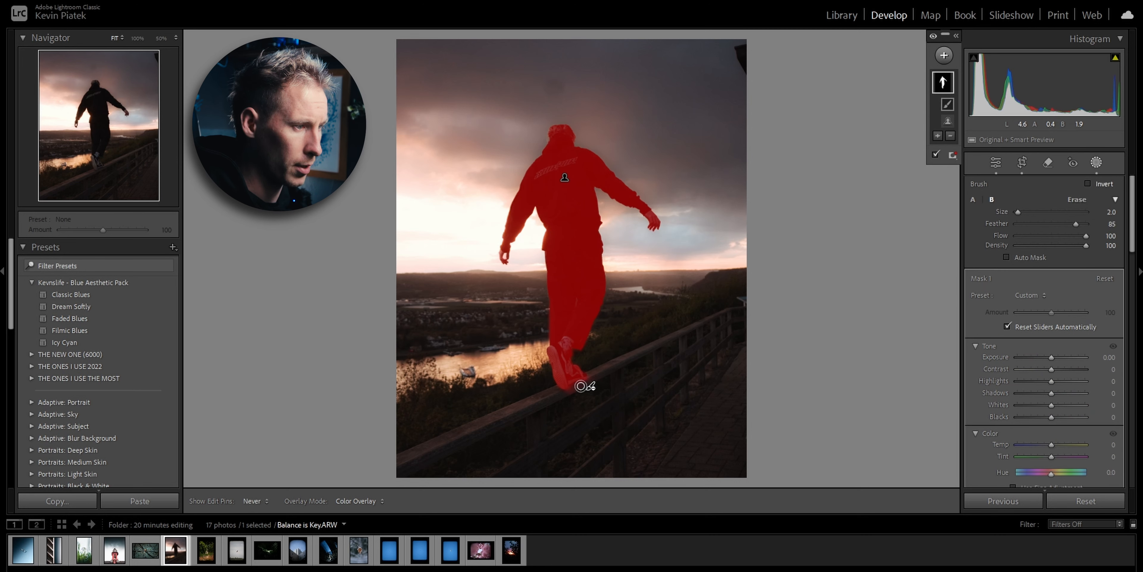
drag(583, 387, 592, 385)
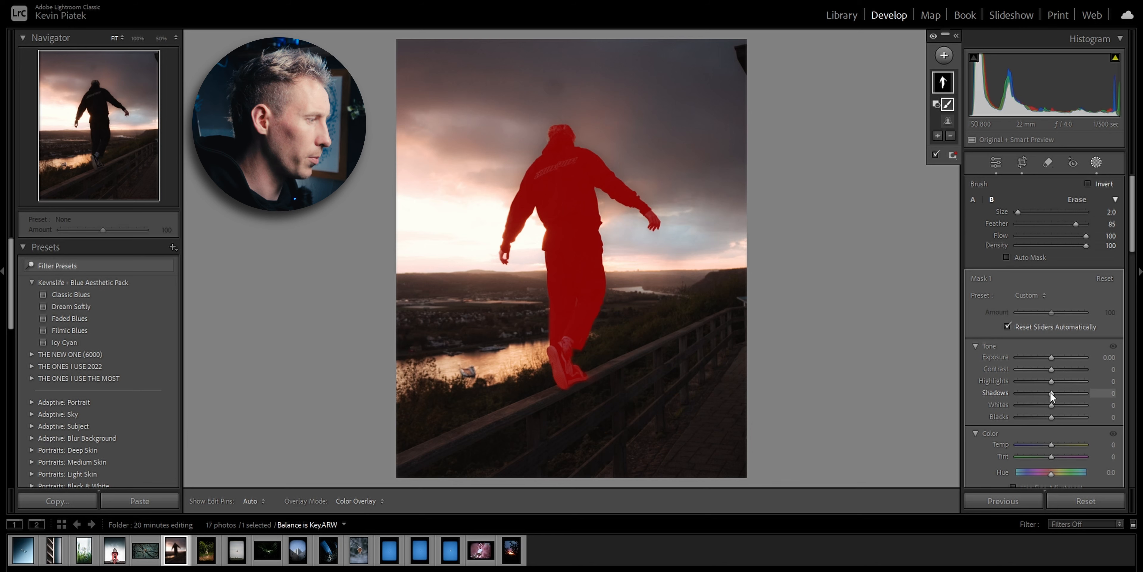
drag(1051, 394, 1058, 395)
key(shift+w)
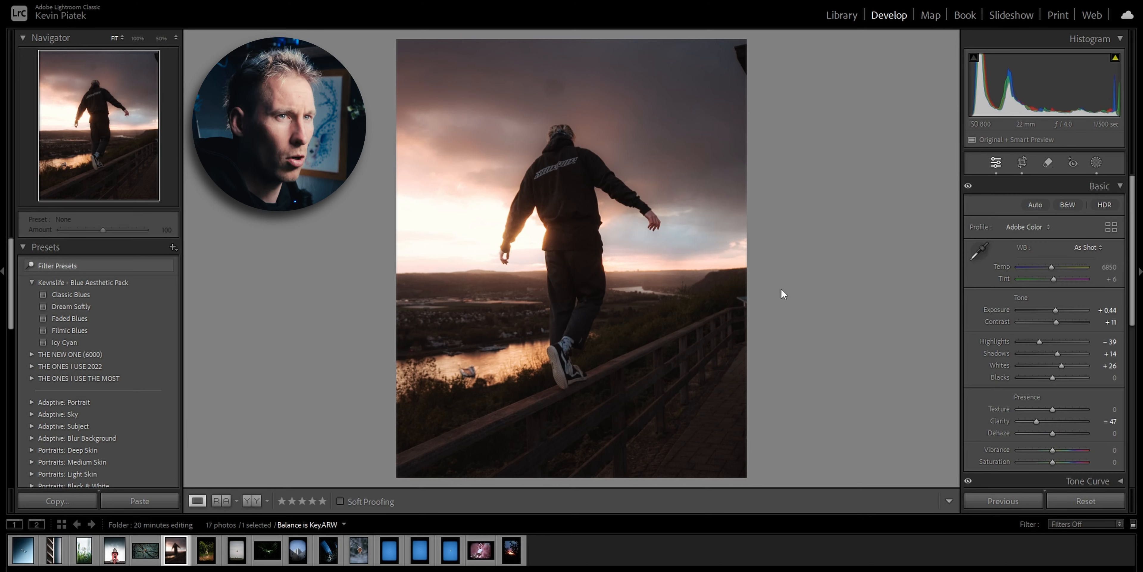
mouse_move(1051, 267)
mouse_down()
mouse_move(1040, 266)
mouse_move(1051, 267)
mouse_up()
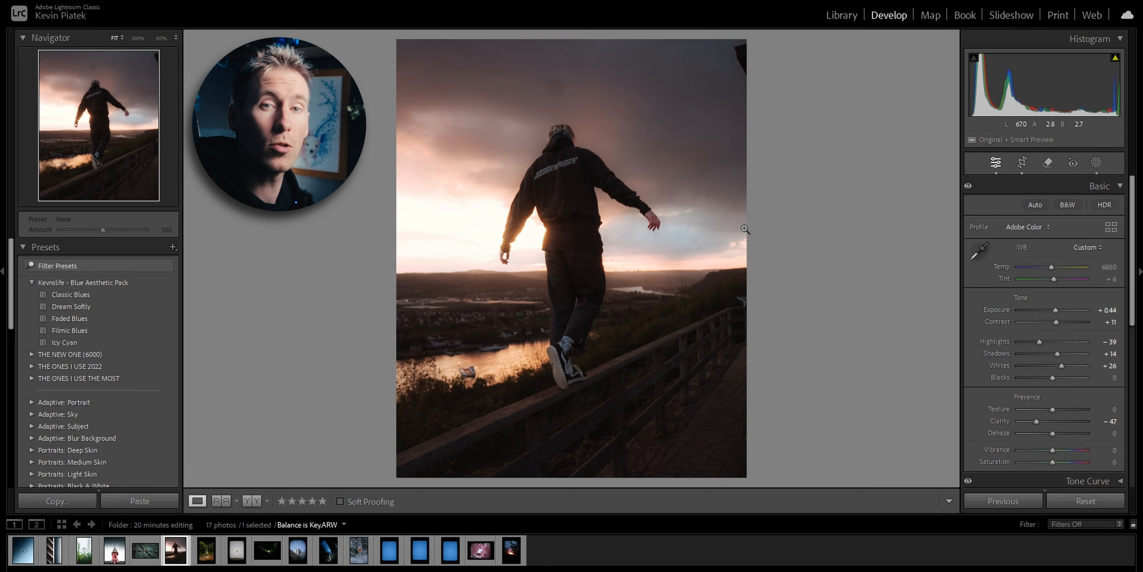
Add an inverted subject mask intersected with a linear gradient from the sky's upper-right corner, with Exposure -0.70 and Temp -54
click(1097, 162)
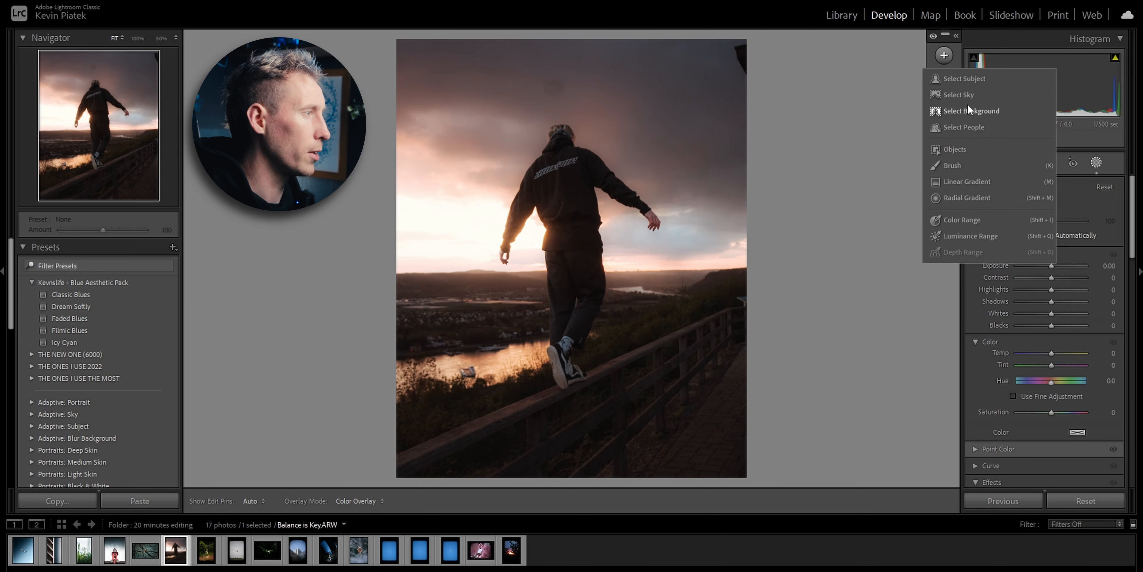
click(967, 83)
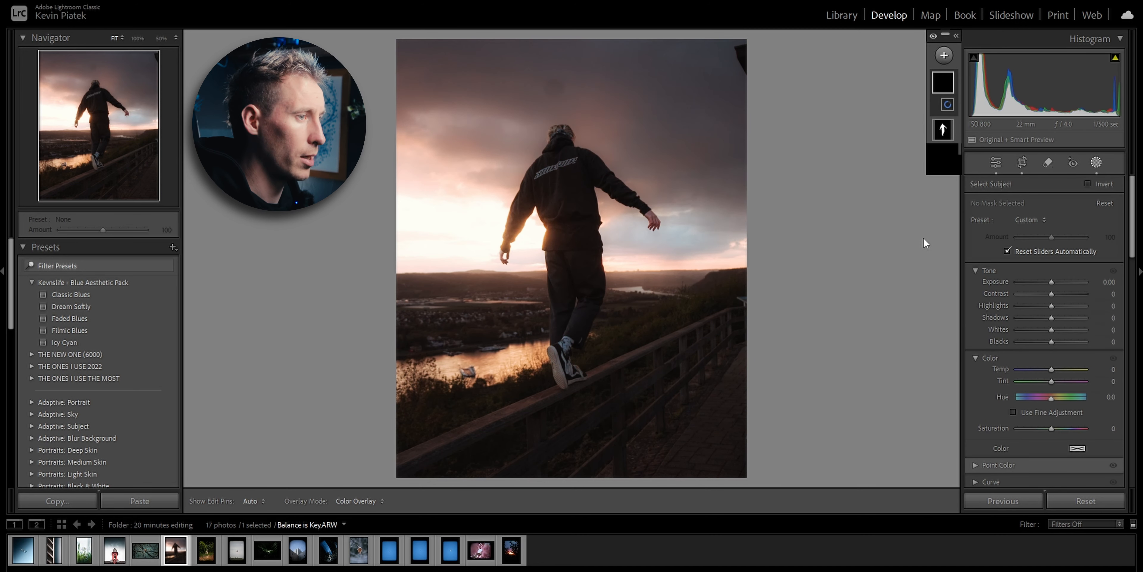
click(1105, 184)
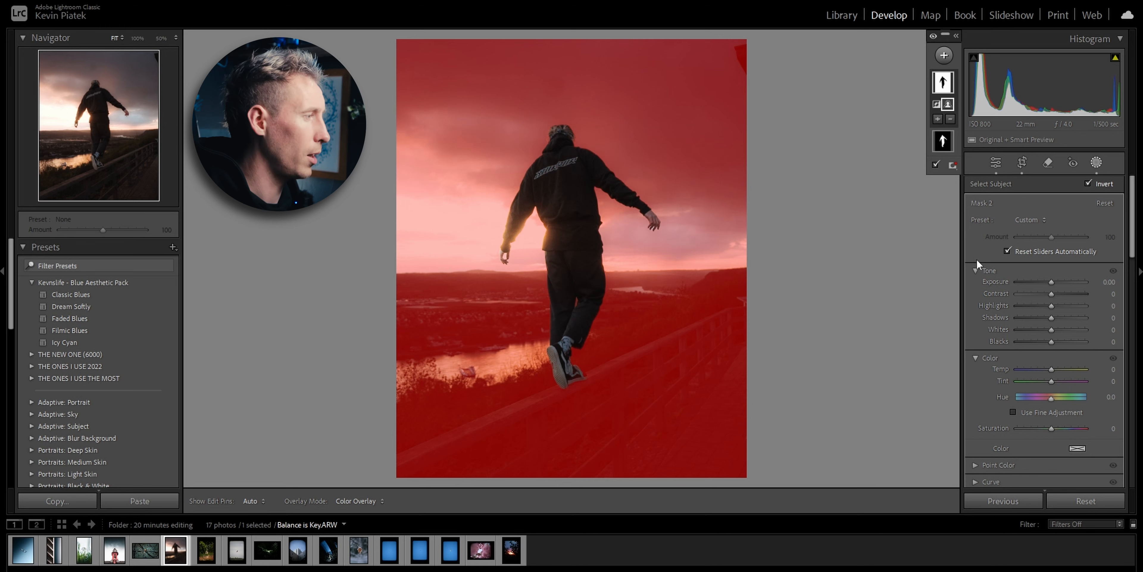
right_click(942, 86)
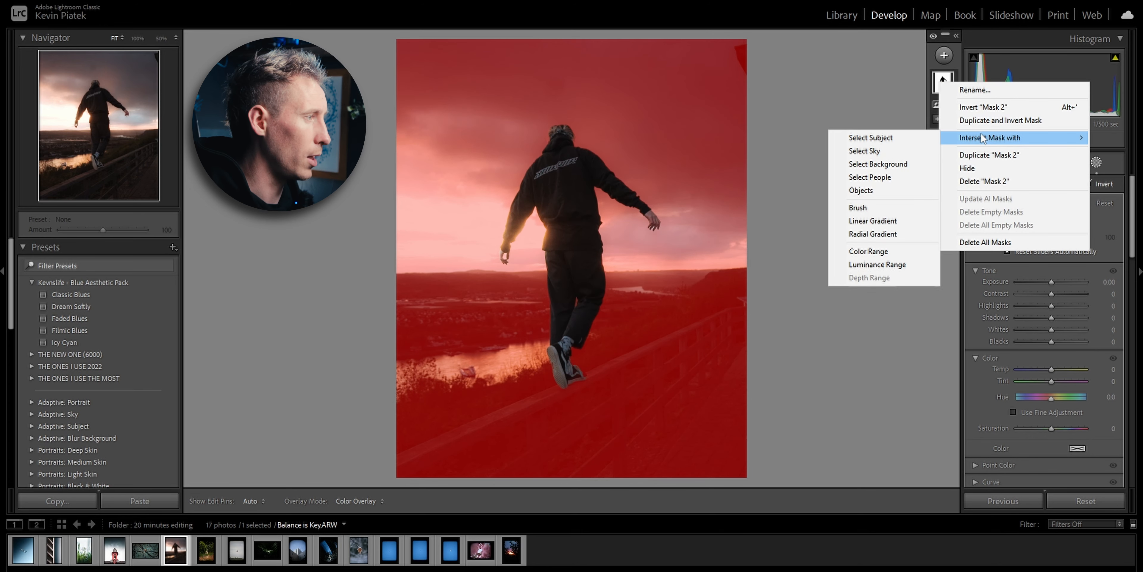
click(682, 147)
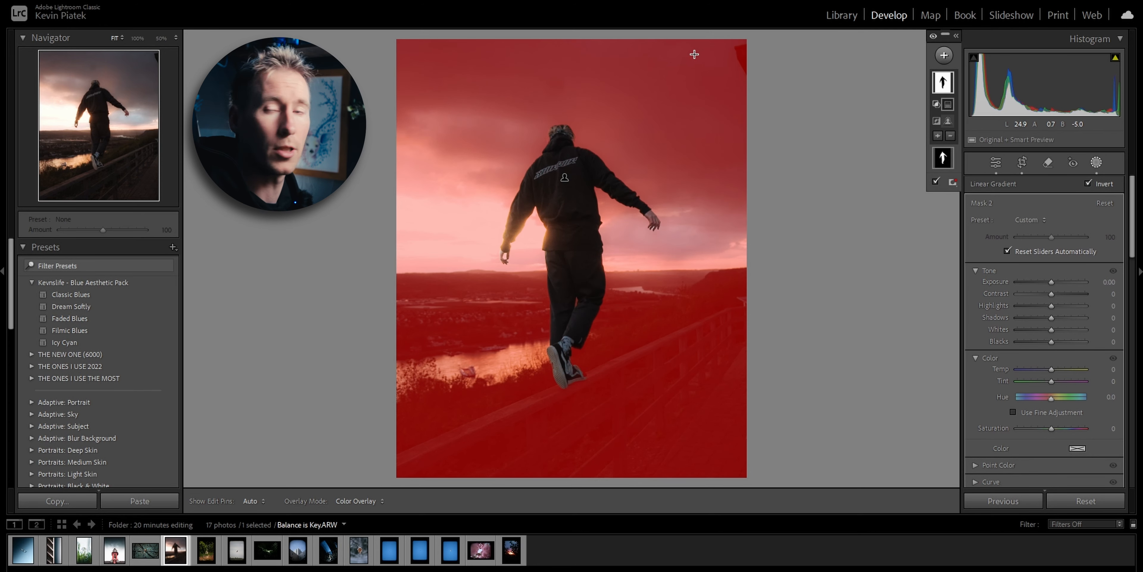
drag(708, 48, 537, 247)
drag(1052, 282, 1044, 279)
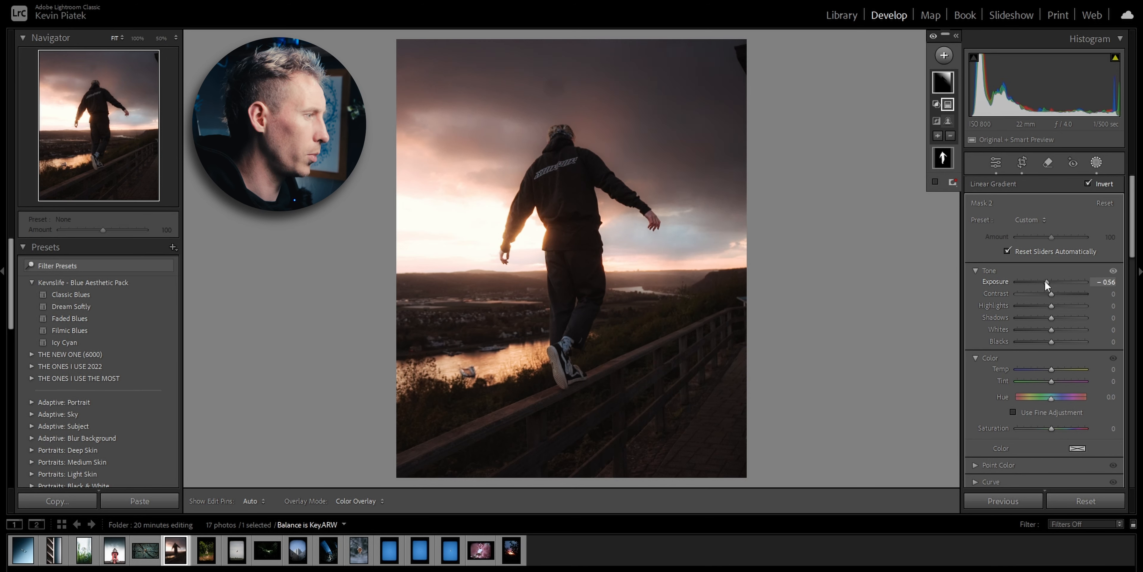
drag(1052, 370, 1036, 370)
Add another inverted subject mask and intersect it with a wide radial gradient centred on the bright horizon beside the man's lowered hand
click(944, 55)
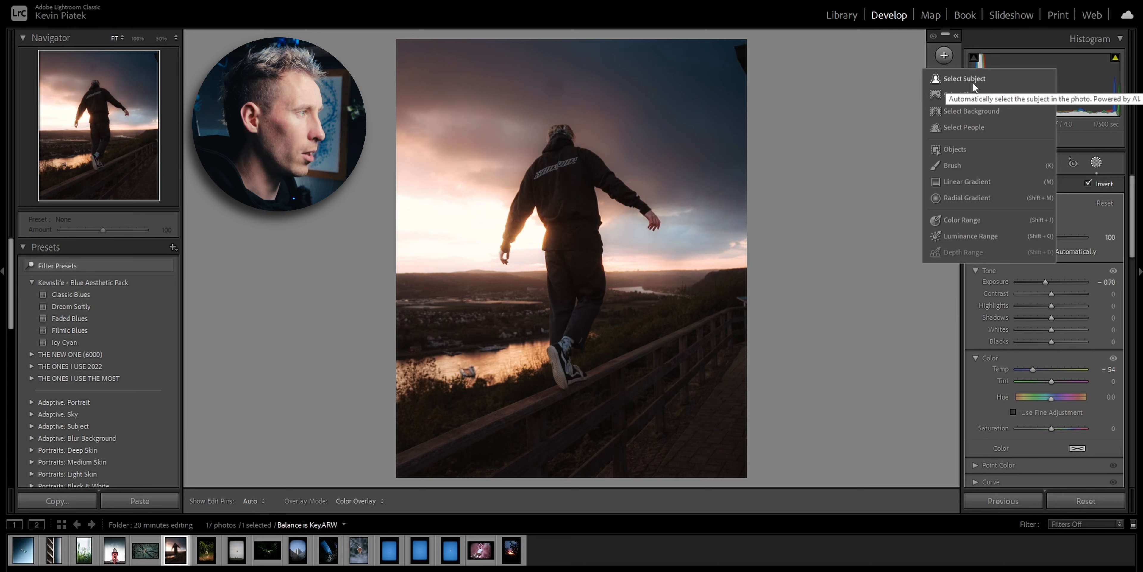
click(973, 80)
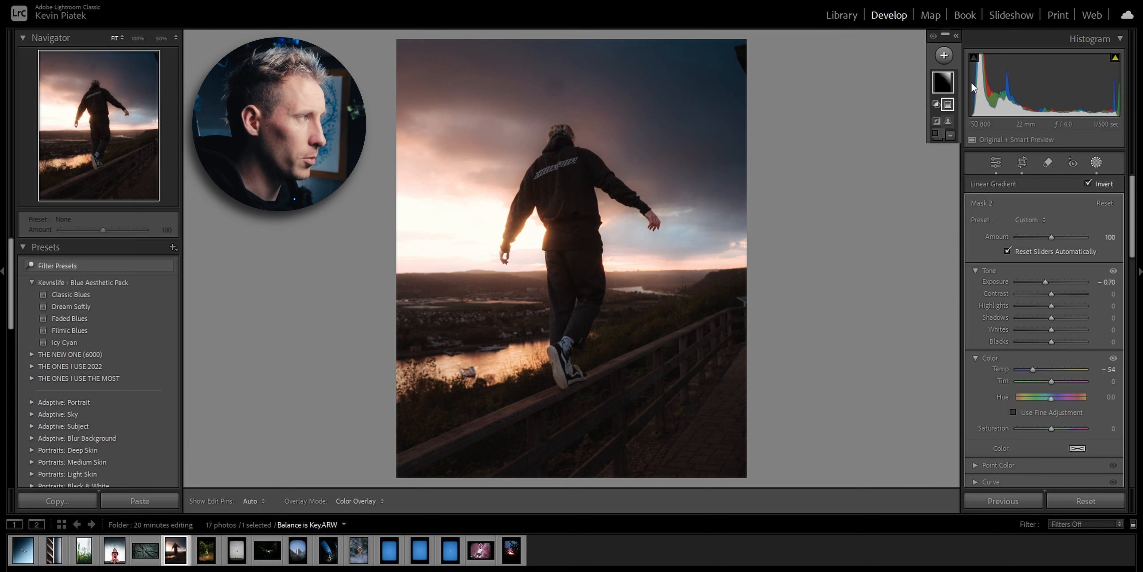
click(1092, 184)
right_click(945, 85)
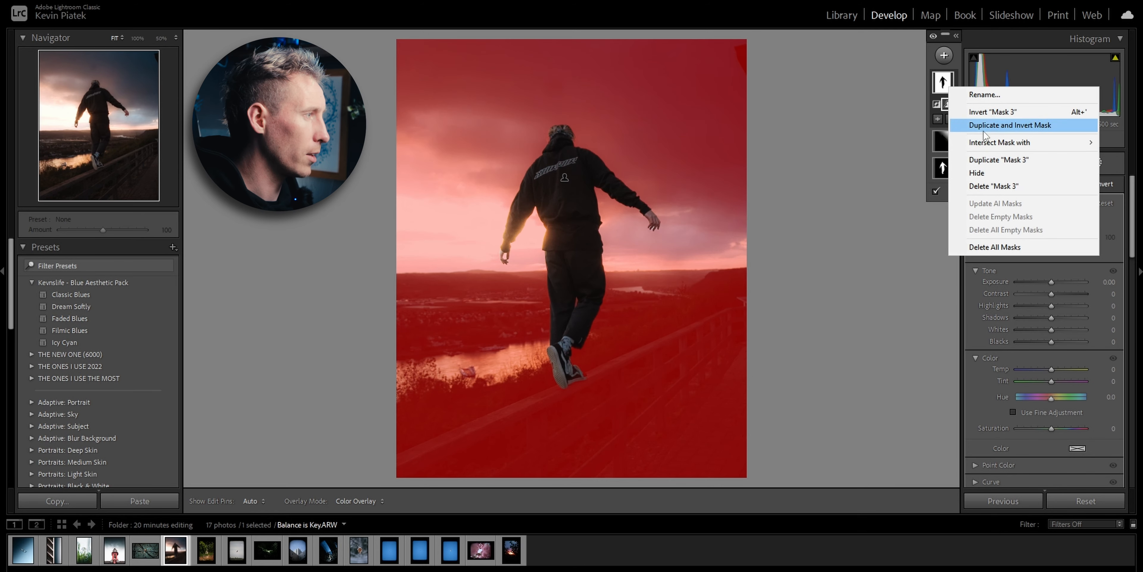
mouse_move(987, 142)
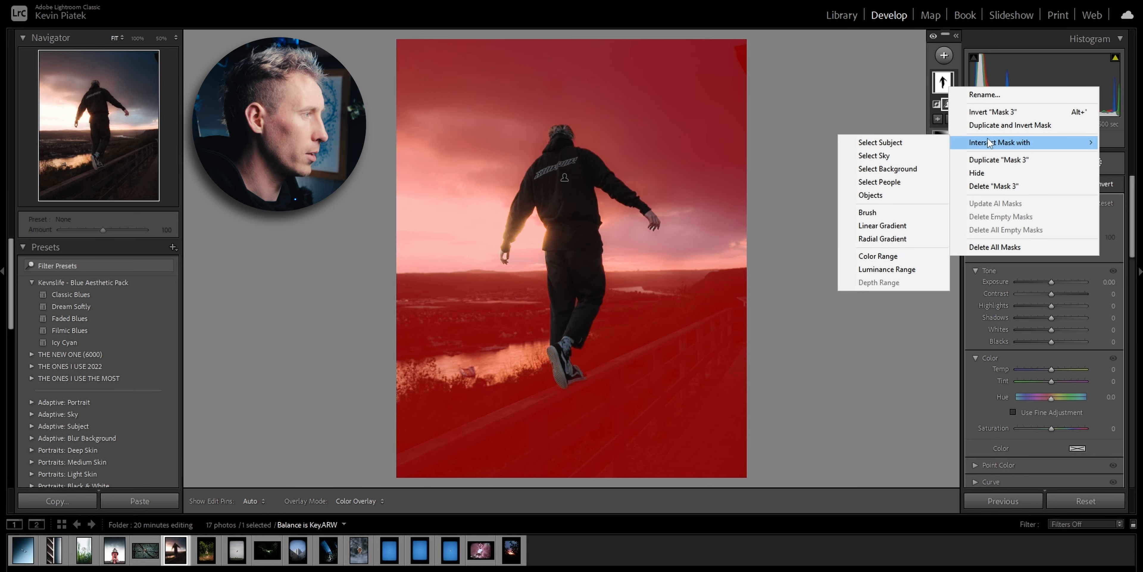
click(903, 239)
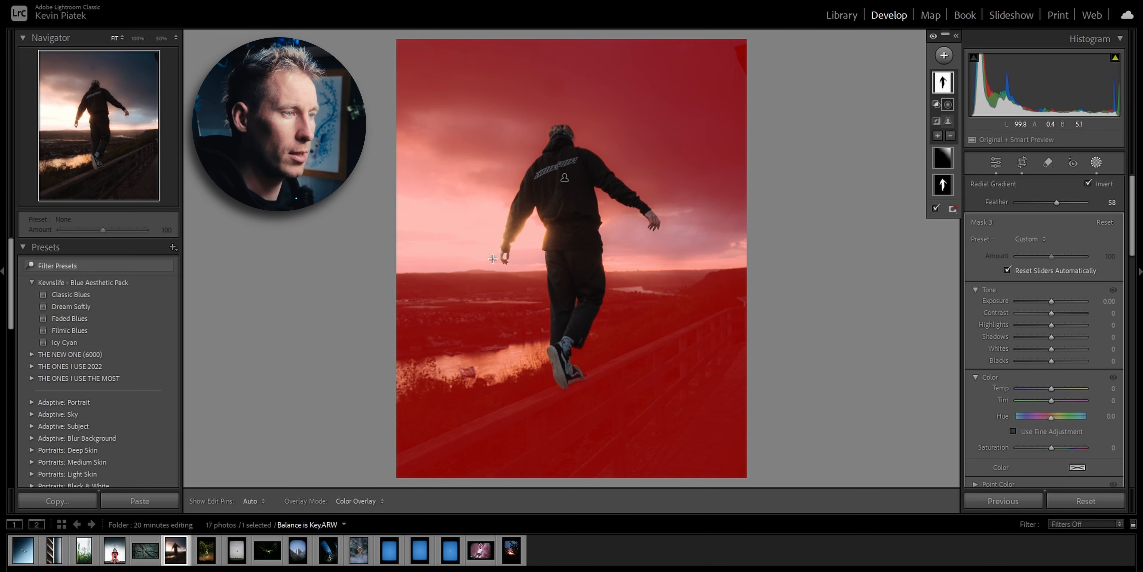
drag(465, 249, 692, 331)
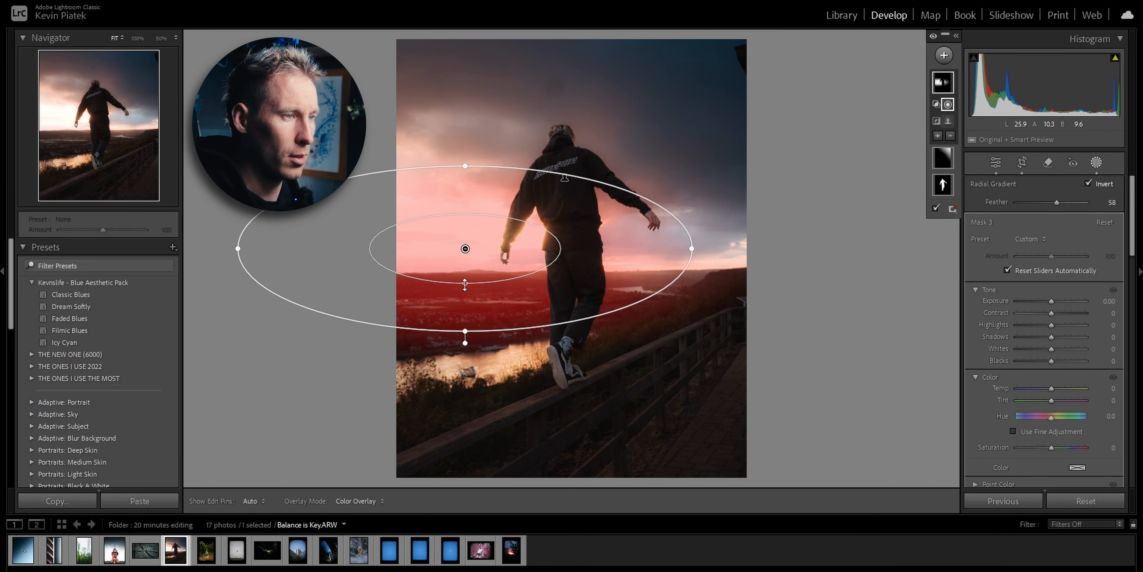
Tilt and reposition the radial gradient over the bright horizon, with Feather 100, and set the mask's Clarity to -79 and Tint to 14
drag(466, 284, 474, 239)
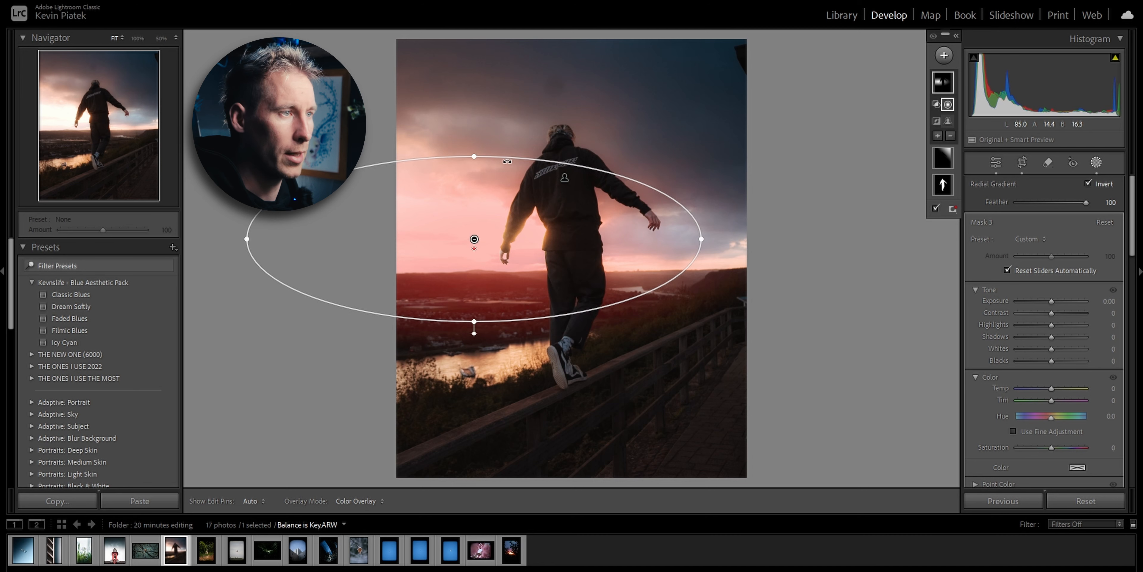
drag(507, 161, 508, 186)
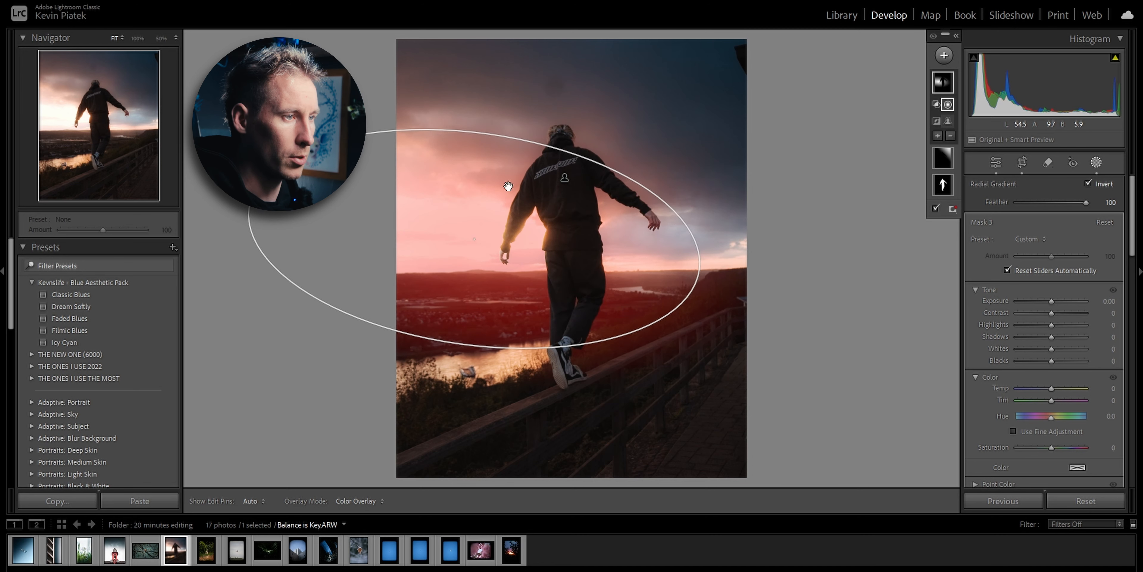
scroll(1017, 379, down, 4)
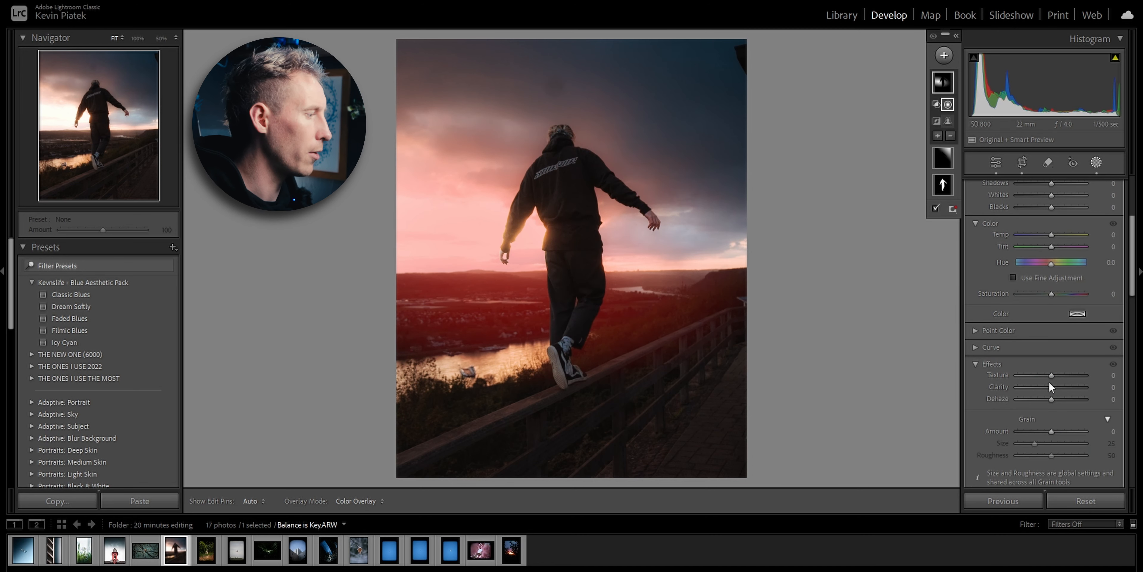
key(o)
drag(1052, 387, 1024, 386)
drag(1052, 247, 1057, 247)
Add a wide radial gradient mask over the bright sky below the man's raised hand and set its Temp to -14
click(944, 55)
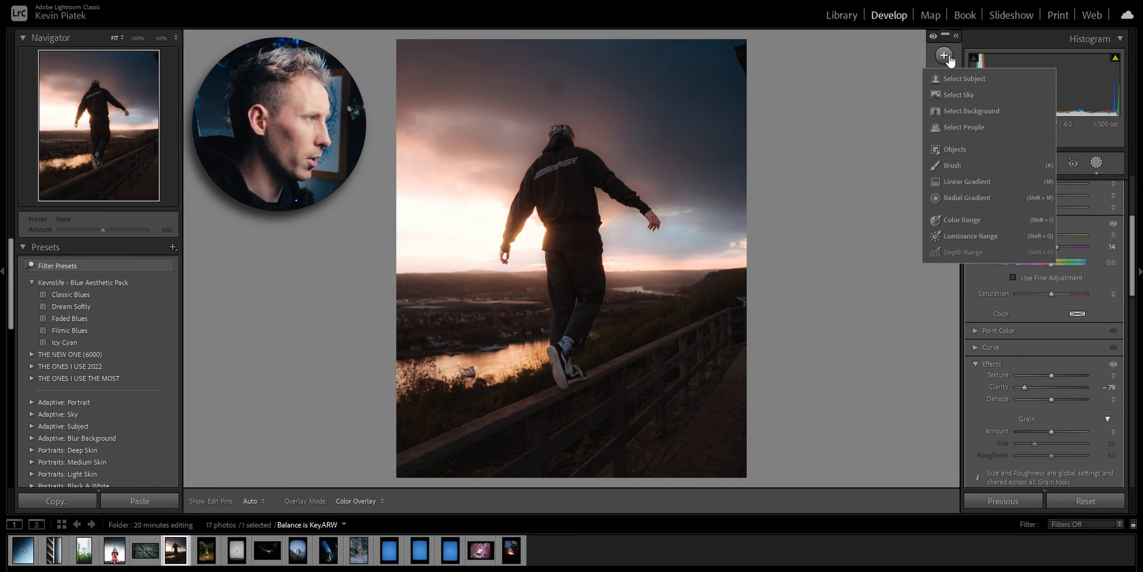
click(961, 195)
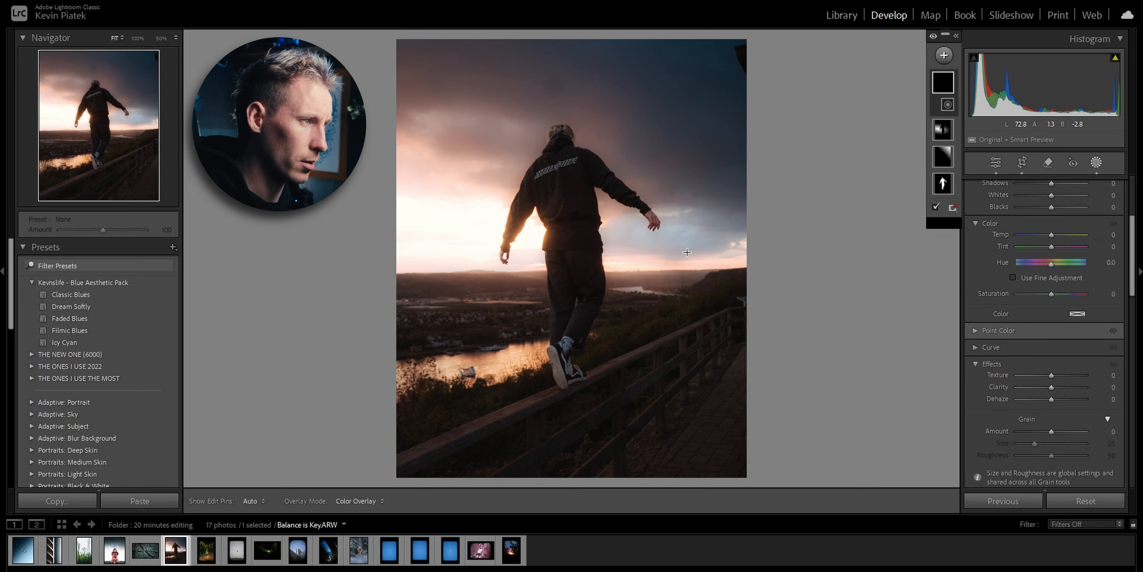
drag(671, 243, 801, 288)
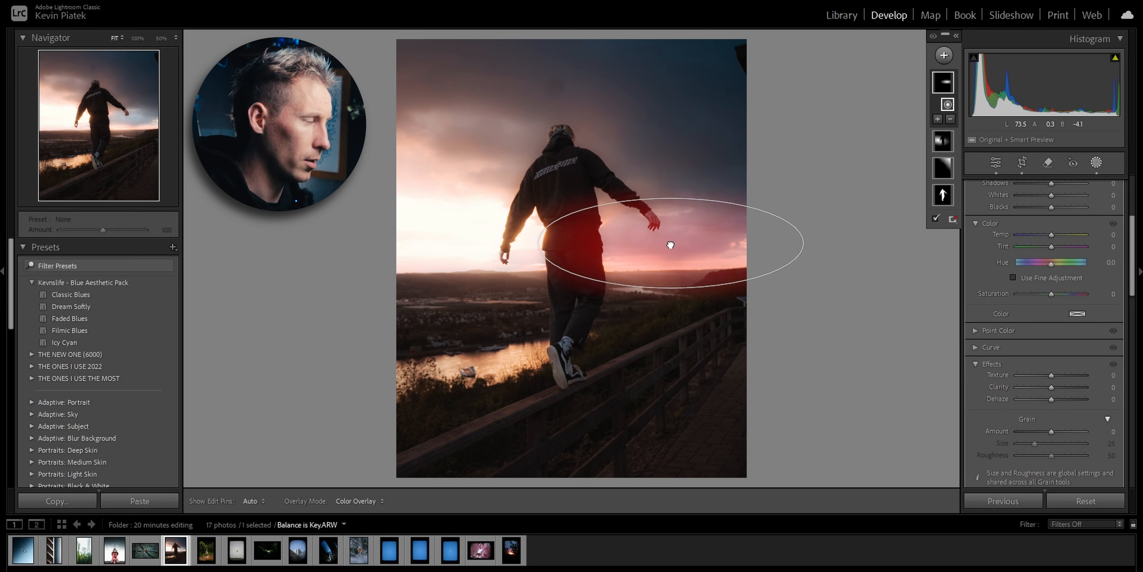
drag(671, 245, 672, 246)
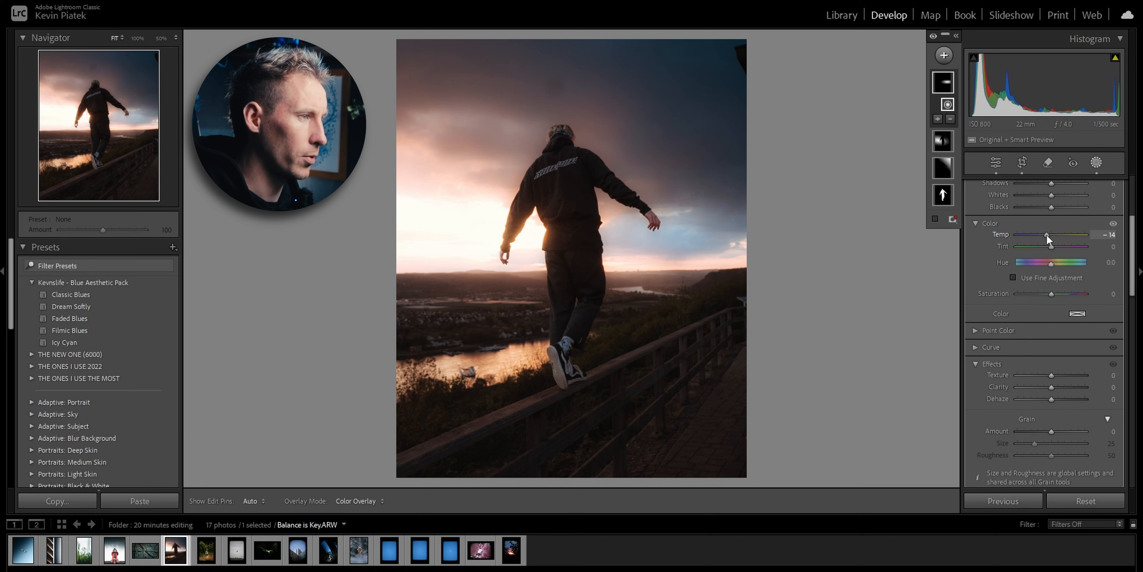
Paint a new brush mask at size 2.0 over the man's shoes, the lettering on his hoodie and his head
click(944, 55)
click(960, 166)
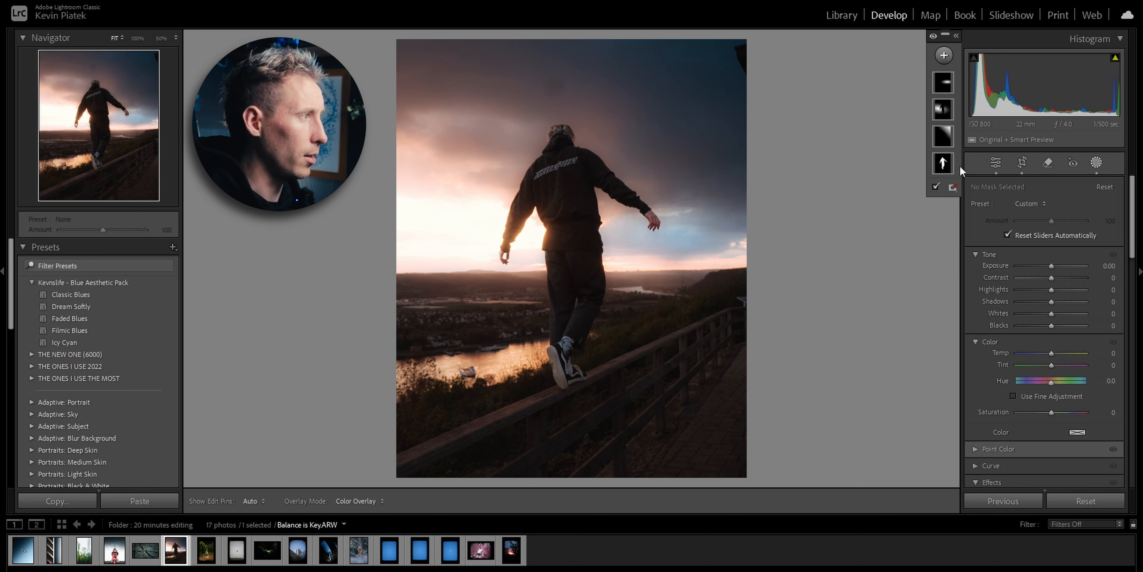
mouse_move(554, 353)
mouse_down()
mouse_move(561, 387)
mouse_move(577, 377)
mouse_up()
key(bracketleft)
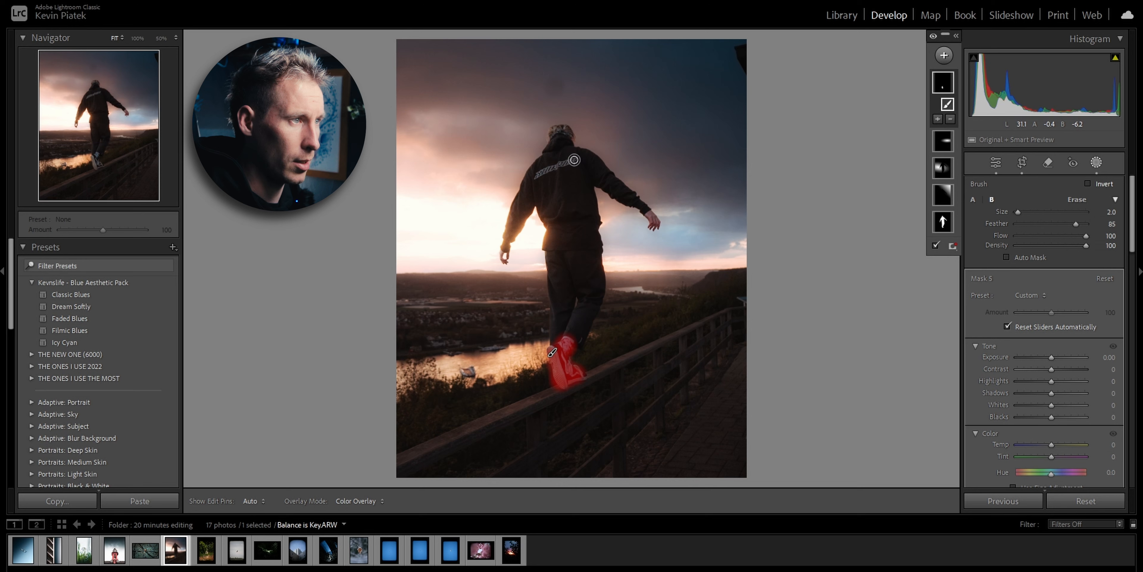
key(h)
drag(572, 161, 533, 176)
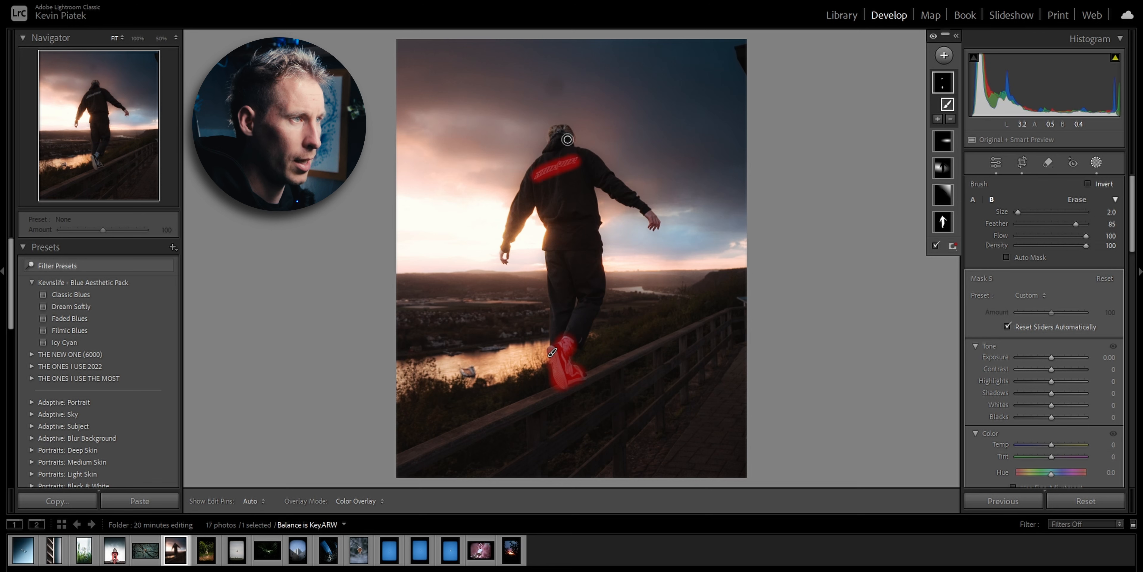
mouse_move(569, 138)
mouse_down()
mouse_move(553, 131)
mouse_move(567, 132)
mouse_up()
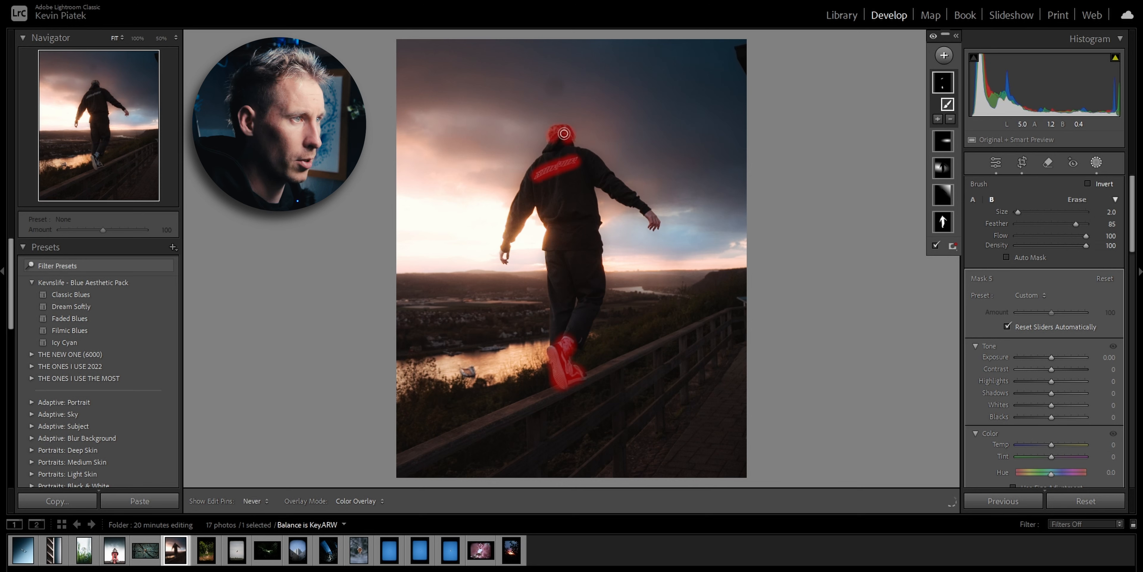
Set the Highlights of the brushed details mask to 61 with the mask overlay hidden
key(h)
key(o)
drag(1054, 384, 1073, 382)
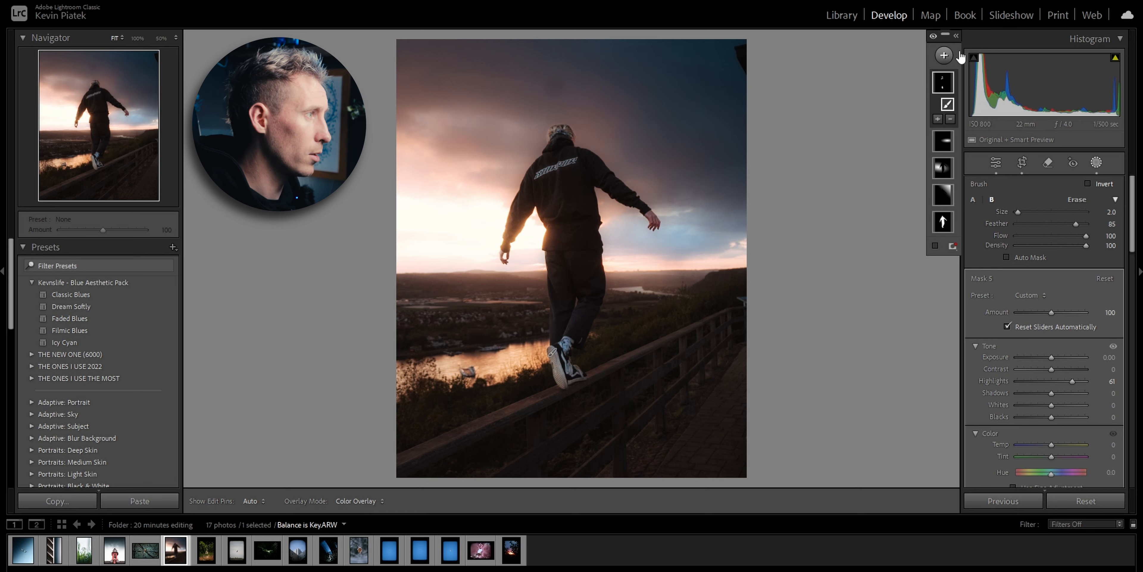
Add a new subject mask of the man and intersect it with a brush
click(944, 56)
click(977, 80)
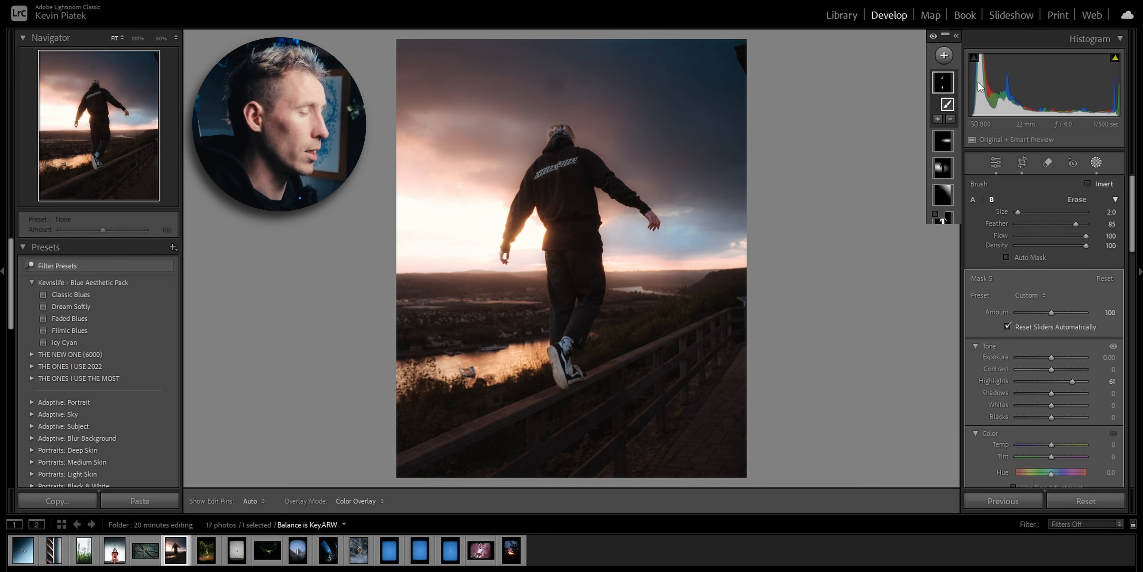
right_click(945, 83)
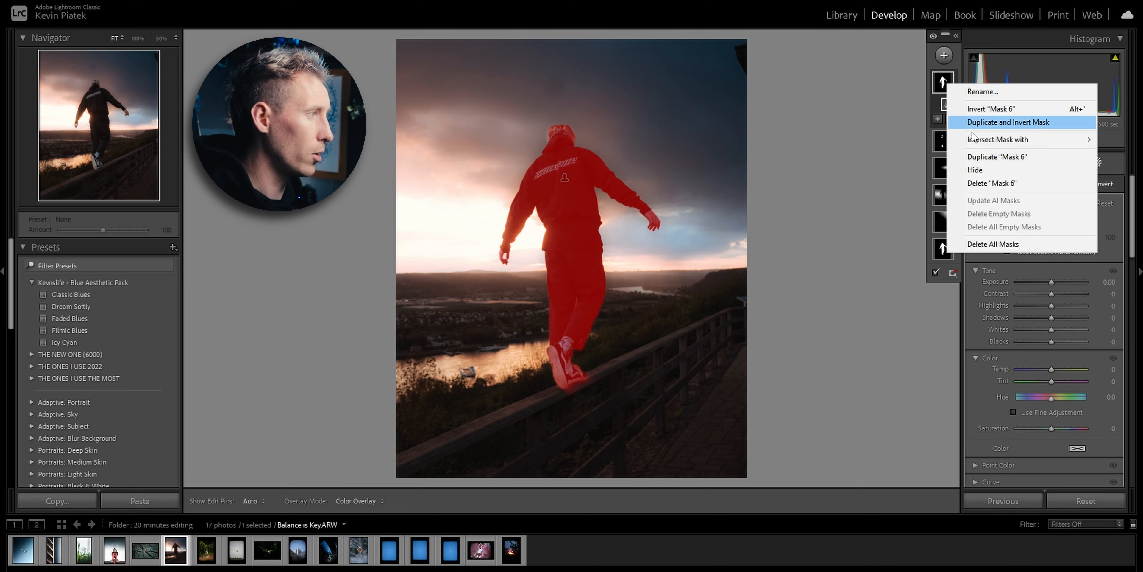
mouse_move(981, 141)
click(866, 209)
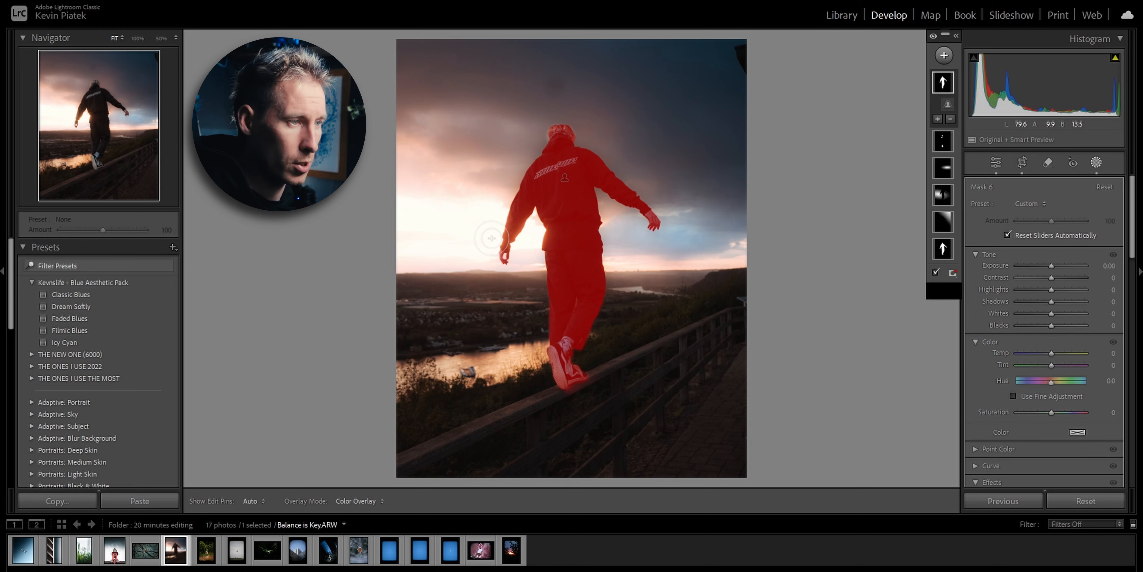
Paint the intersected mask at brush size 6.0 along the man's sunlit arm, shoulder and head edges
click(159, 39)
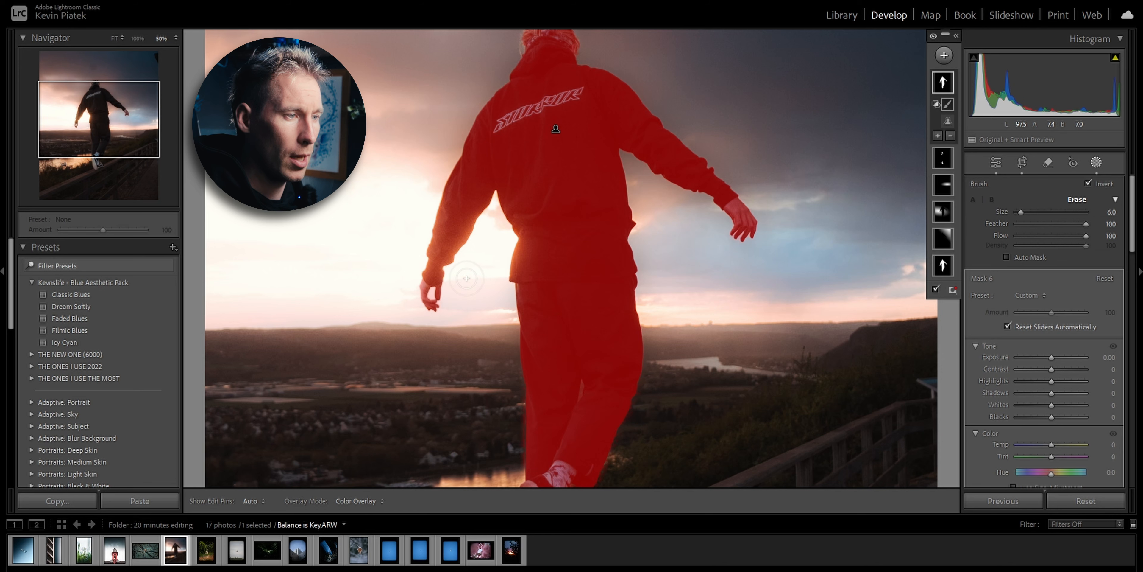
key(h)
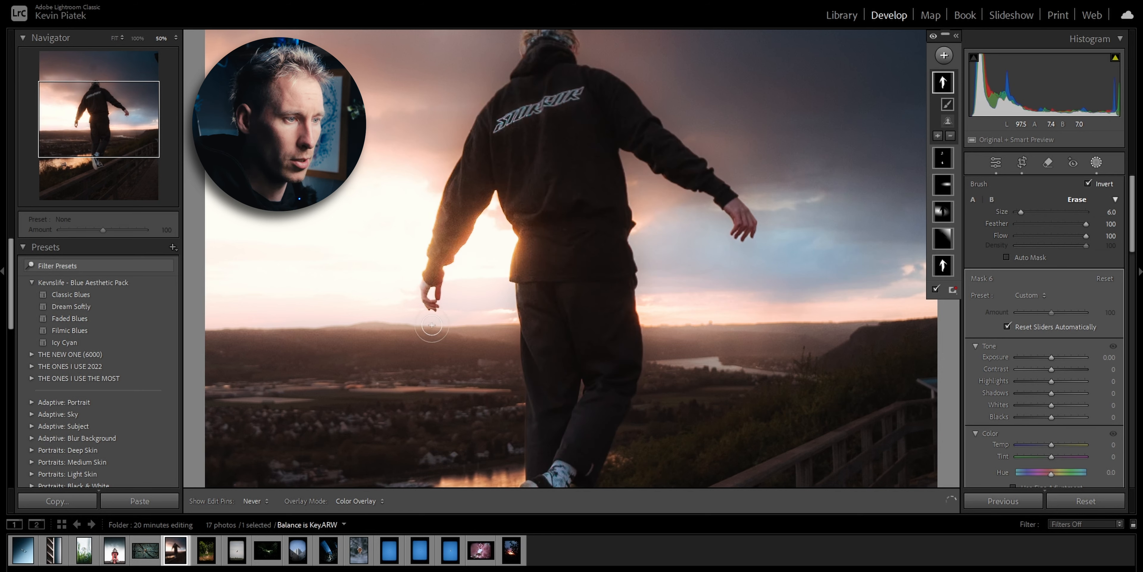
scroll(444, 230, up, 3)
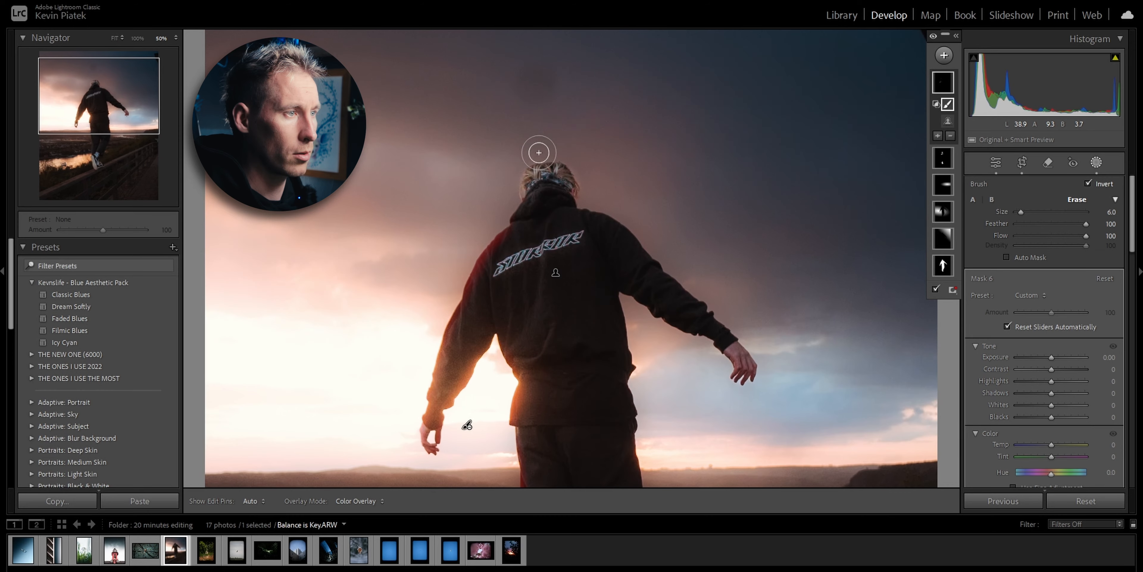
key(h)
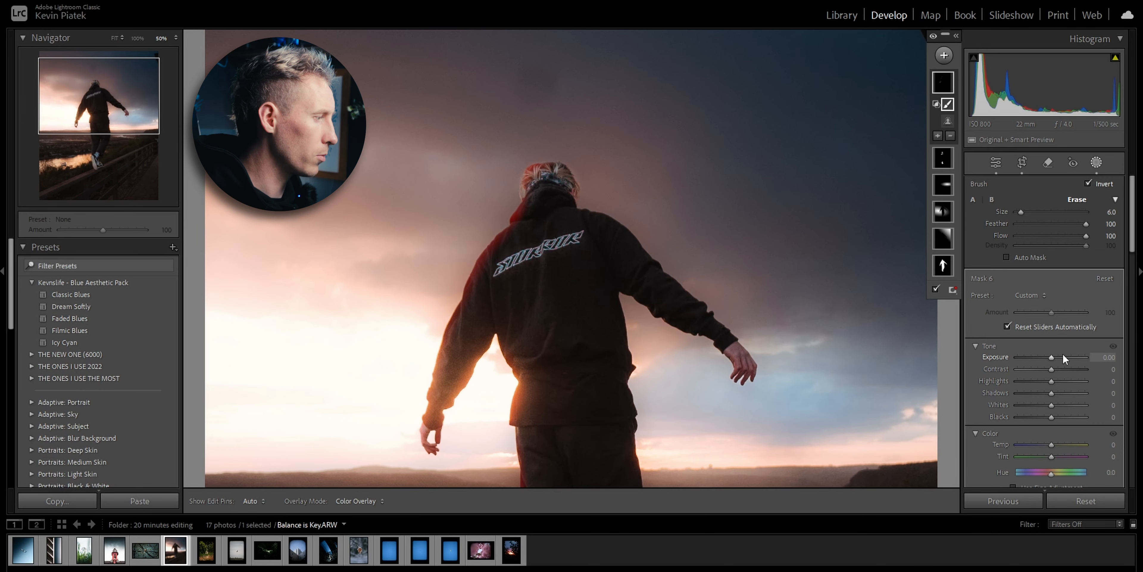
Set the rim light mask's Exposure to 0.98 and raise its Highlights slightly
drag(1053, 358, 1061, 359)
key(h)
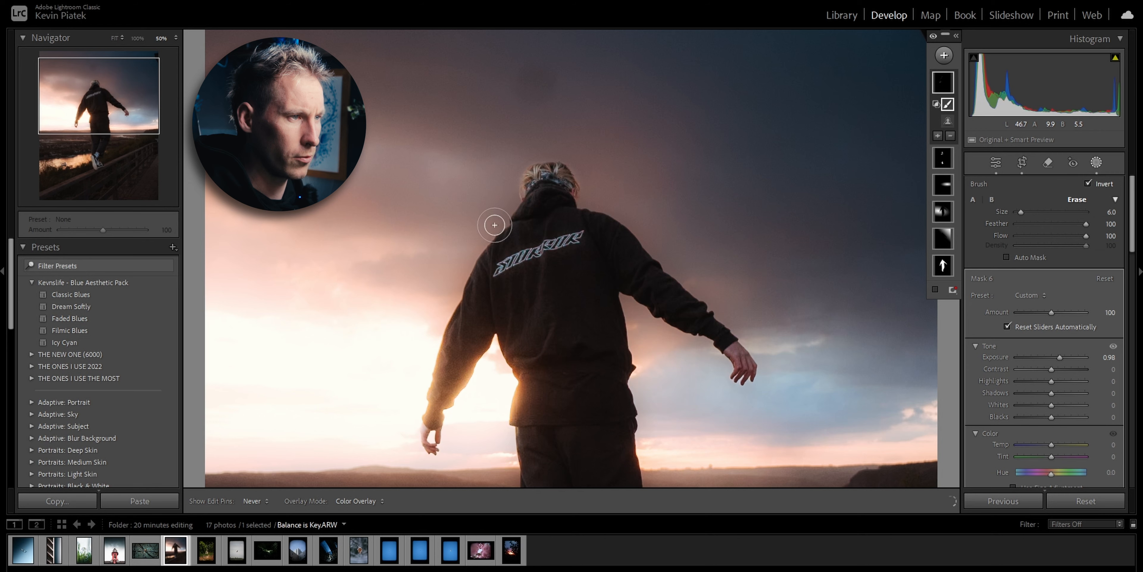
key(h)
drag(1051, 380, 1057, 381)
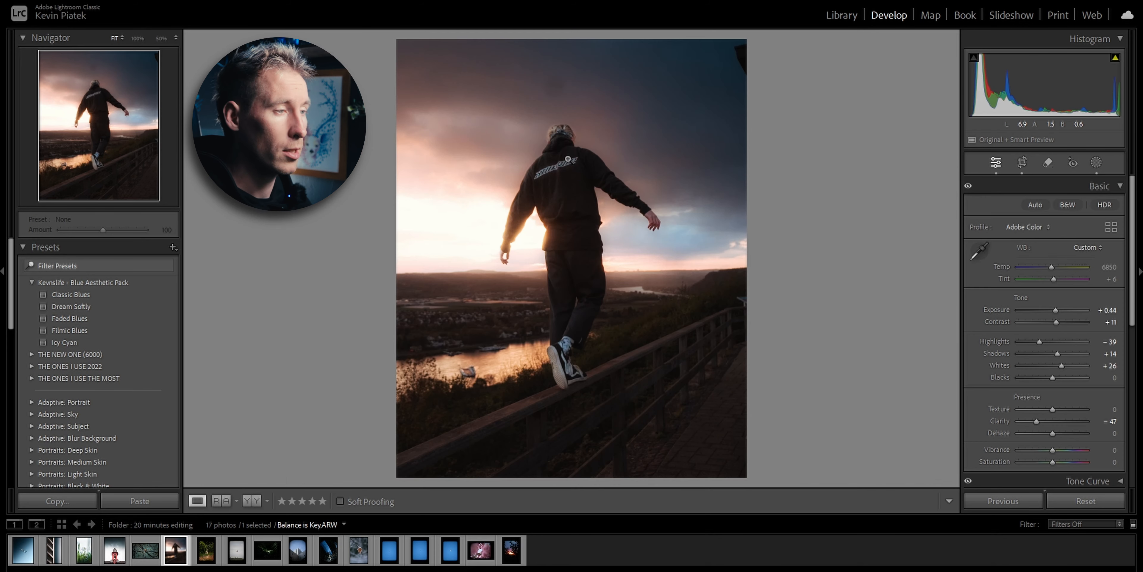
Compare the graded balancing photo with its unedited version several times
key(backslash)
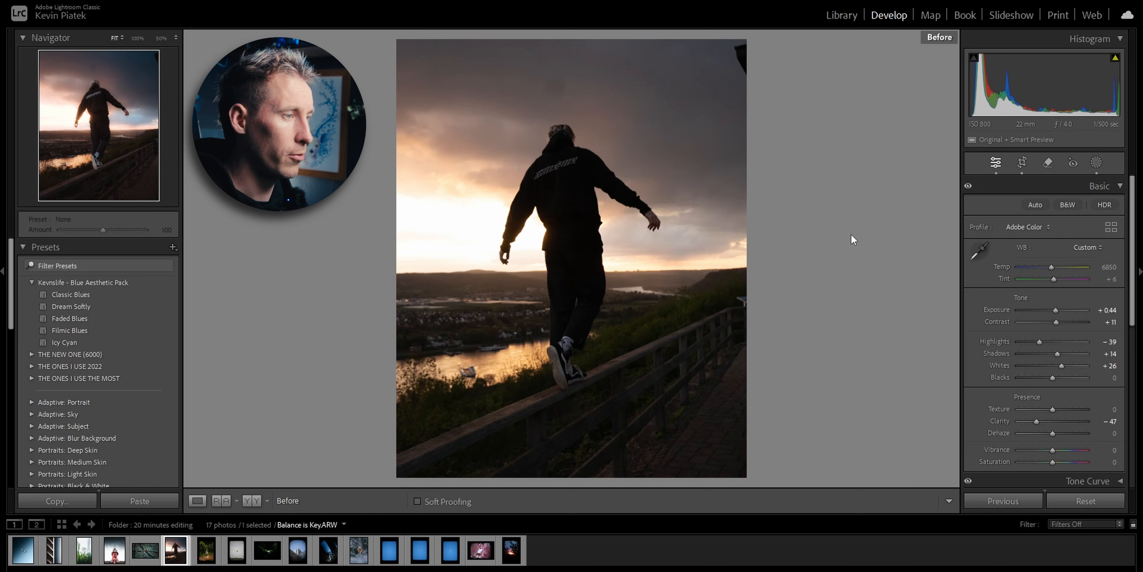
key(backslash)
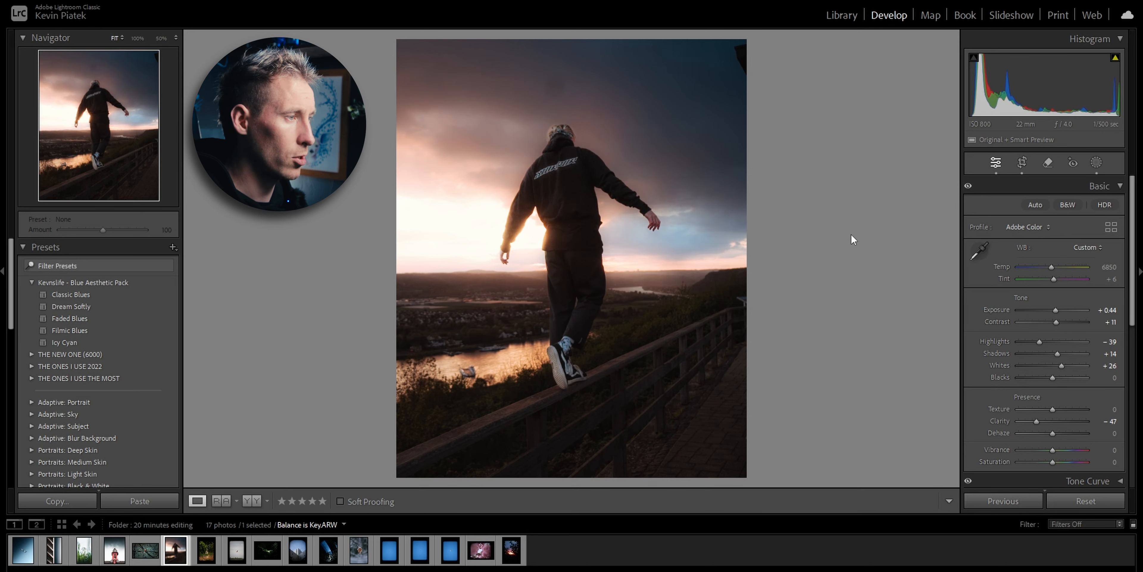
key(backslash)
key(backslash)
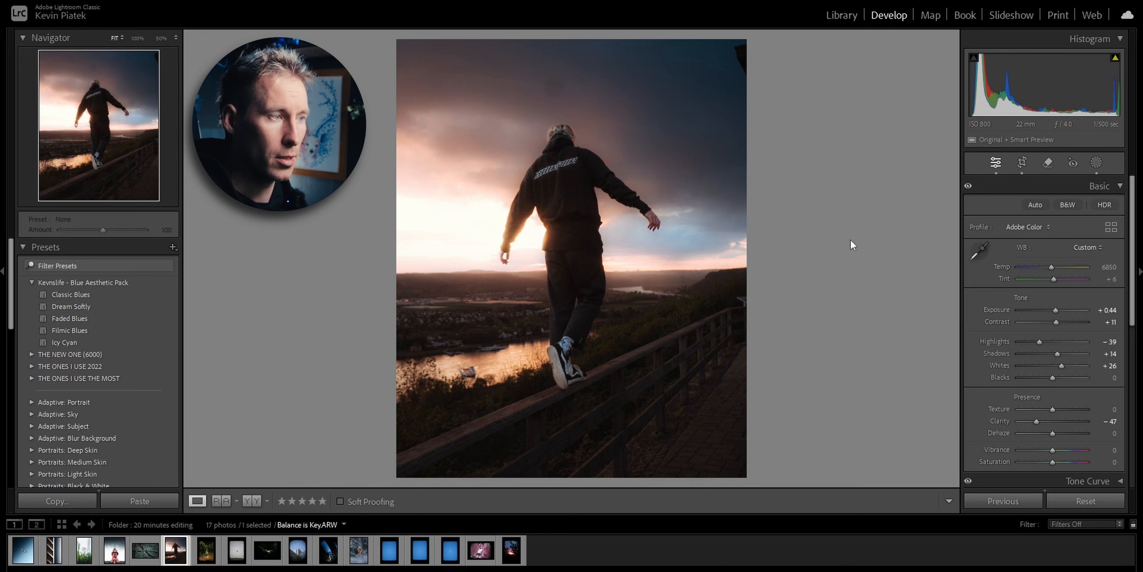
key(backslash)
key(backslash)
Open the Grumpy Cat photo and crop it to 4 x 5 tightly around the cat, excluding the dark frame
key(Right)
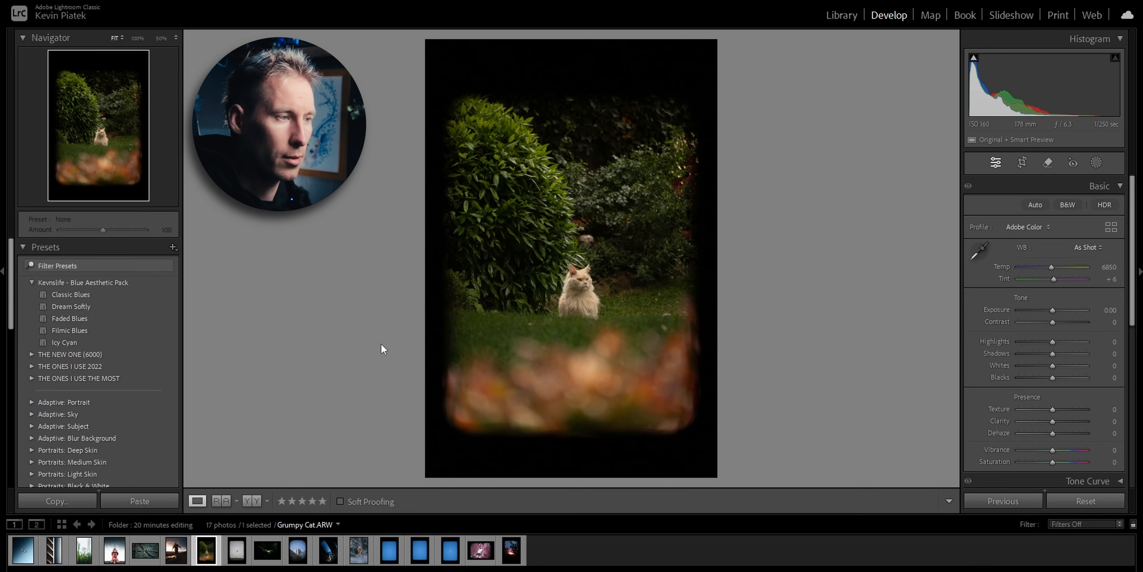
click(1021, 163)
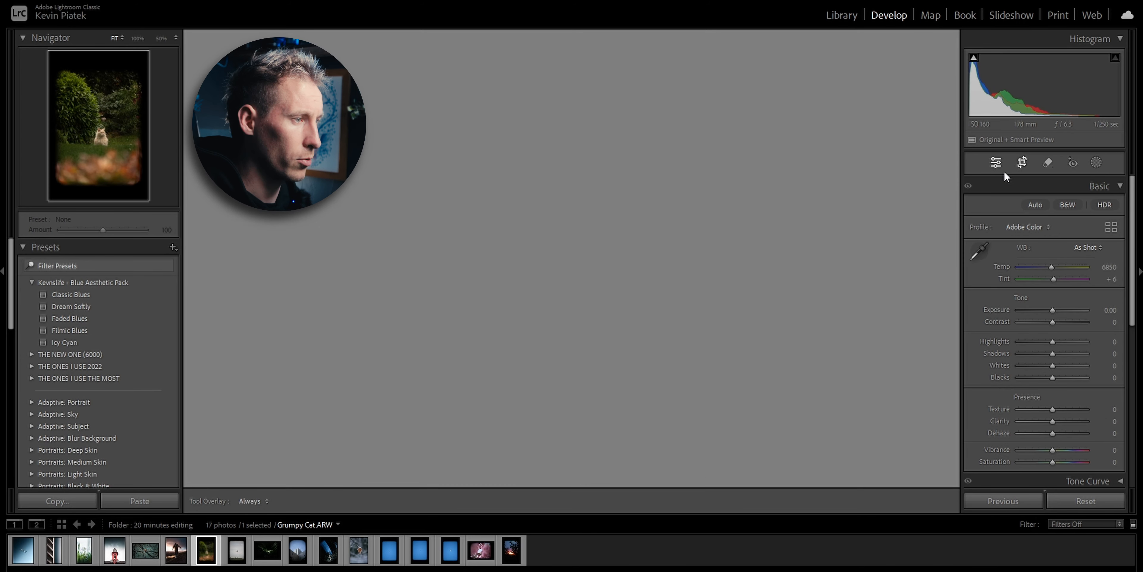
click(1074, 209)
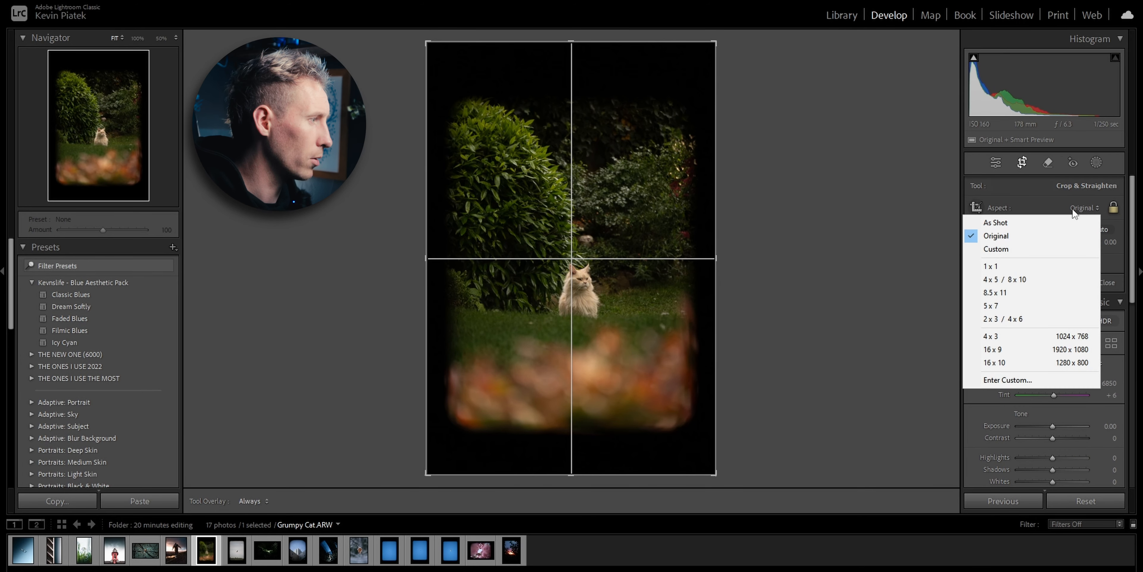
click(1034, 279)
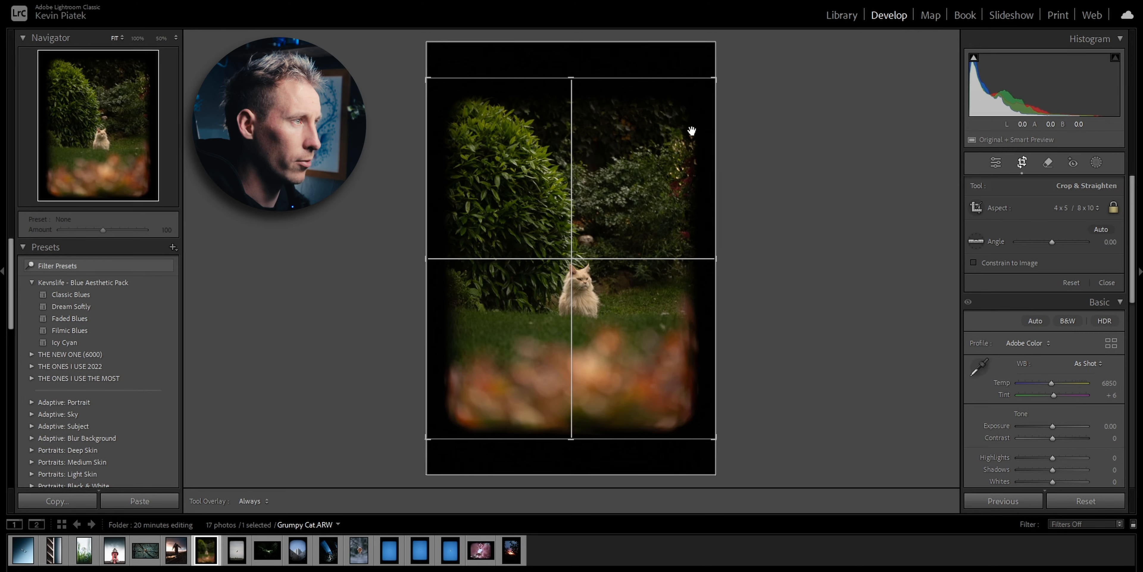
drag(691, 87, 619, 179)
key(Return)
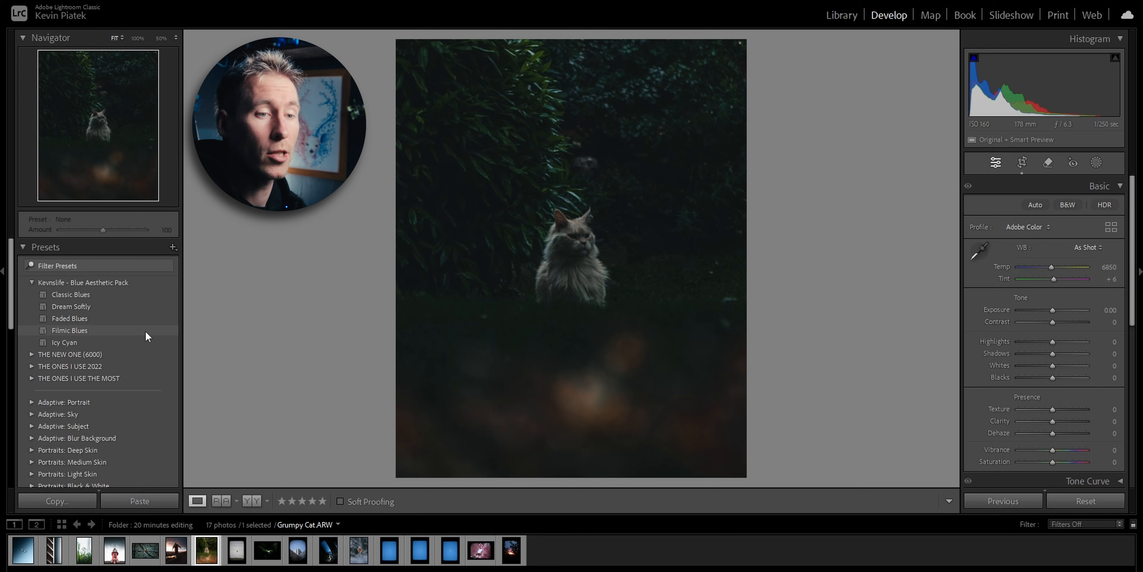
Apply the Filmic Blues preset to the cat photo and set Exposure to +1.93
click(146, 330)
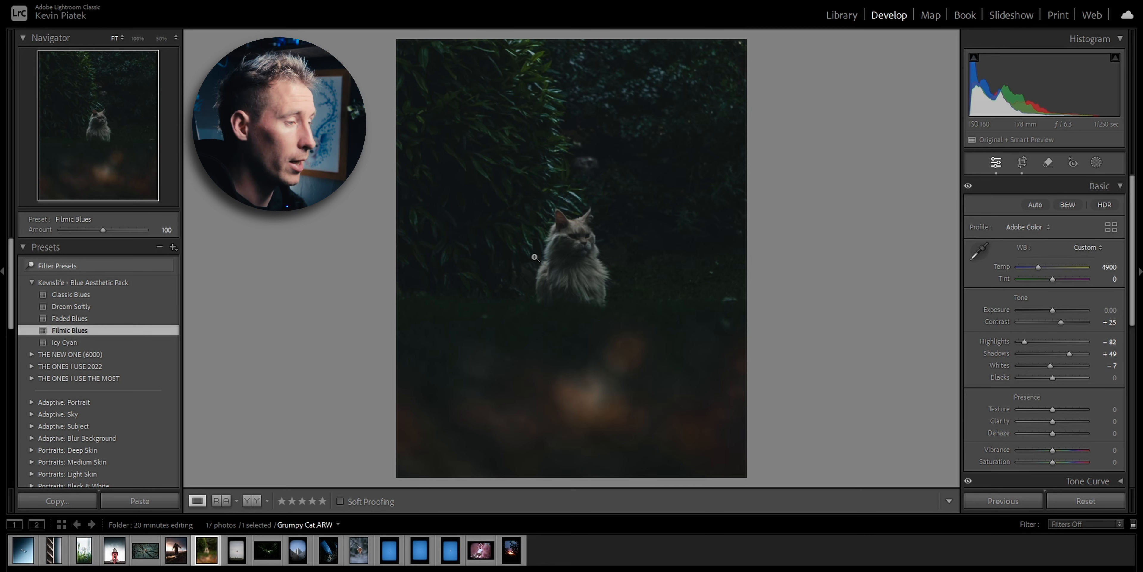
click(1052, 311)
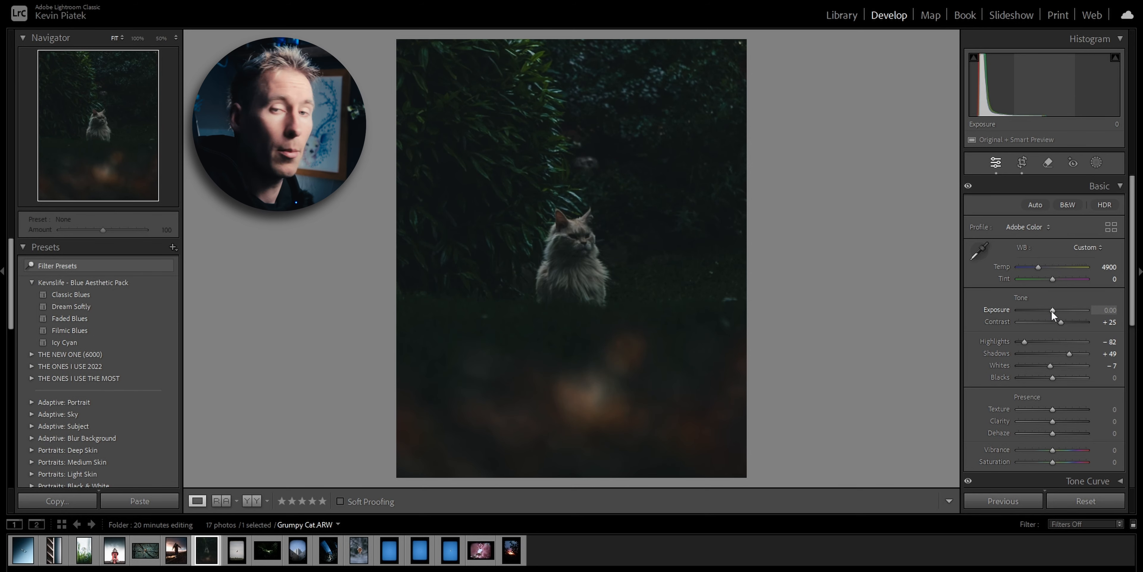
drag(1051, 309, 1066, 310)
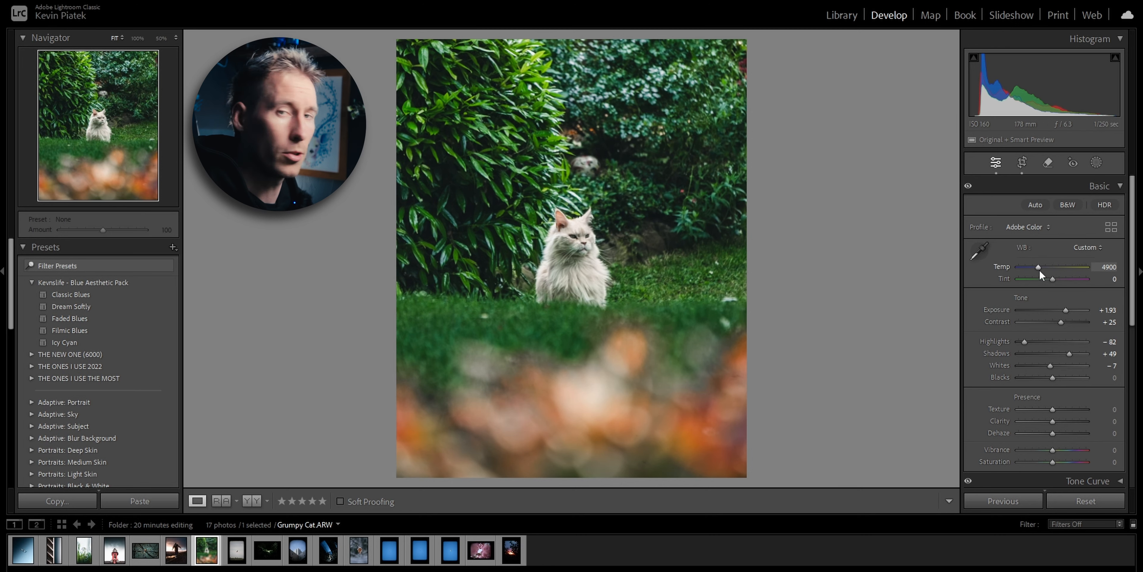
Create an object mask of the cat and set its Highlights to -33, Shadows to 9 and Texture to 11
key(shift+w)
click(1000, 259)
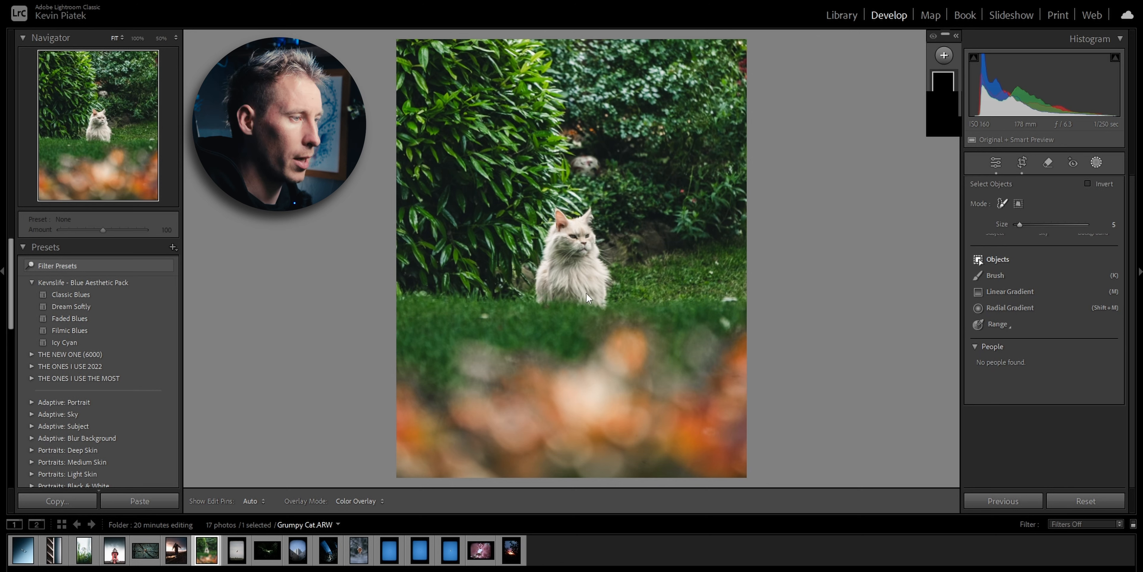
mouse_move(597, 306)
mouse_down()
mouse_move(609, 267)
mouse_move(593, 224)
mouse_move(580, 234)
mouse_move(560, 217)
mouse_move(543, 302)
mouse_move(578, 298)
mouse_move(561, 282)
mouse_move(574, 260)
mouse_up()
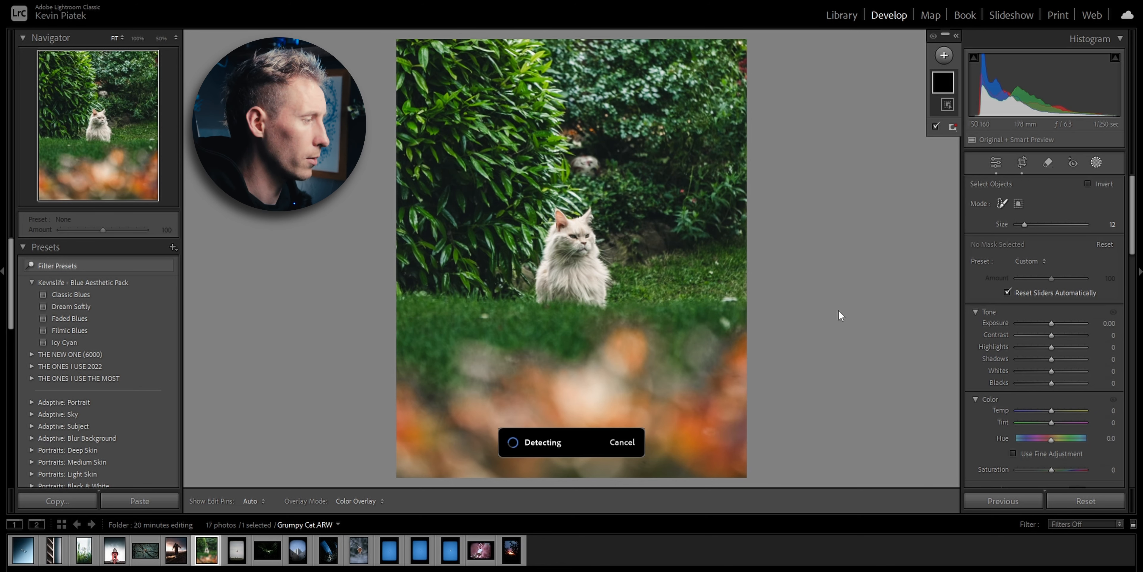
mouse_move(1052, 306)
mouse_down()
mouse_move(1041, 306)
mouse_move(1053, 317)
mouse_up()
scroll(998, 368, down, 3)
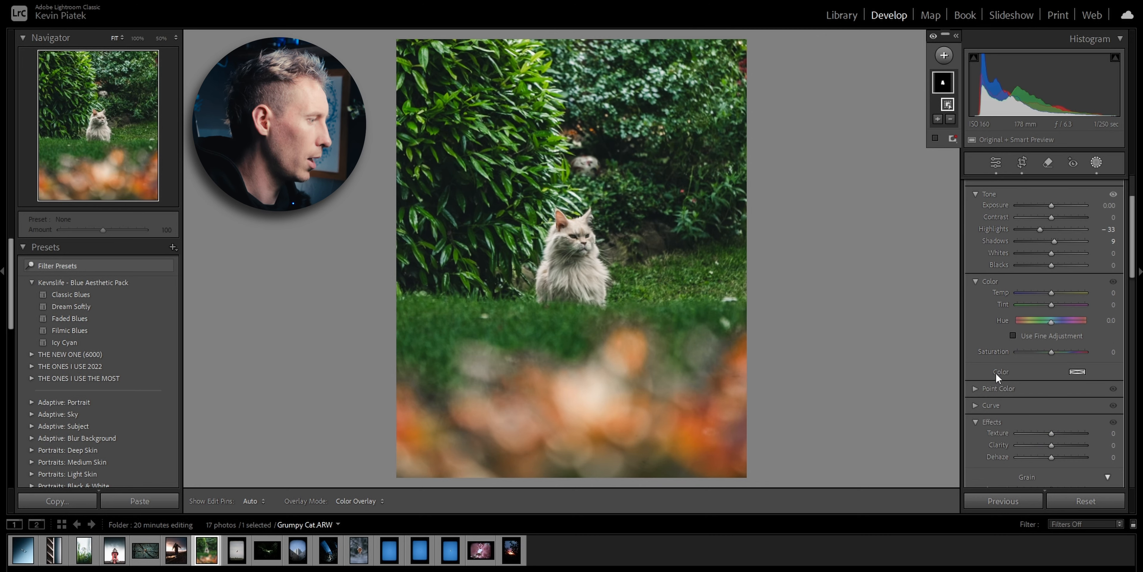
Paint a new brush mask over both of the cat's eyes
click(944, 55)
click(968, 156)
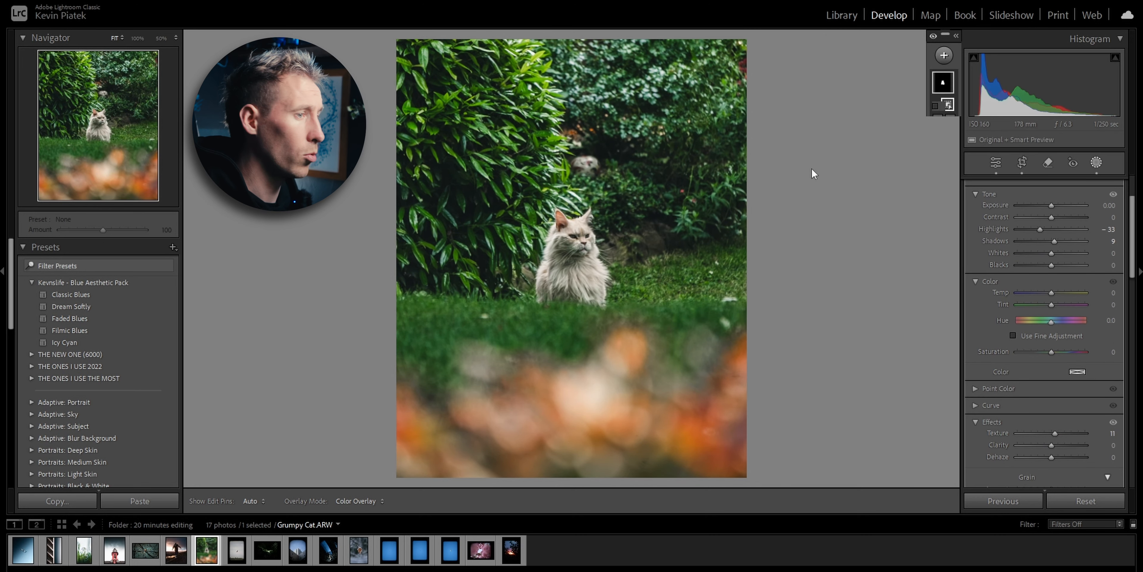
click(99, 117)
click(137, 39)
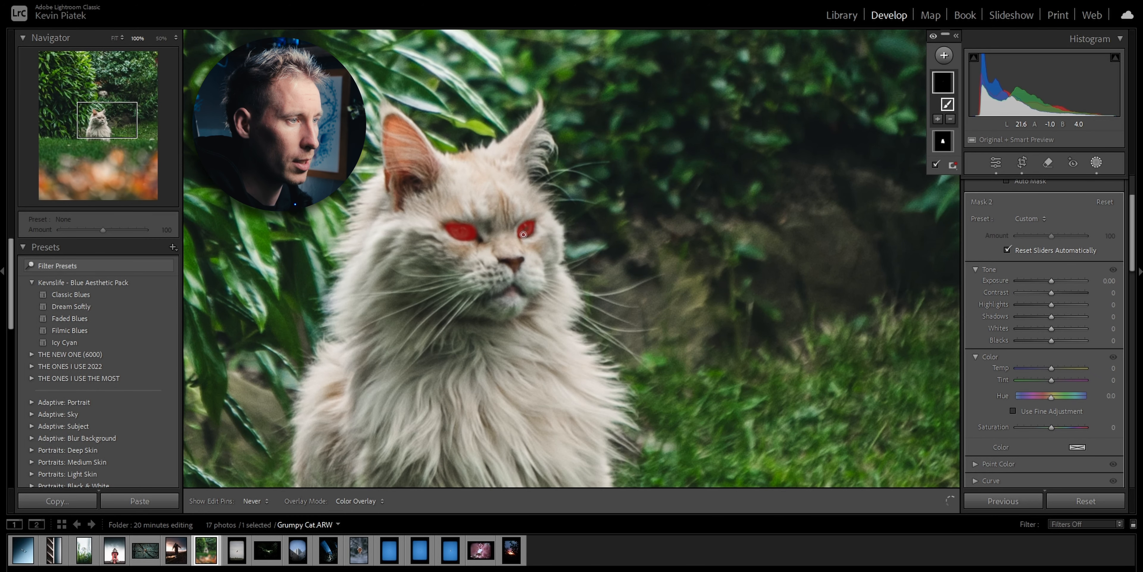
key(h)
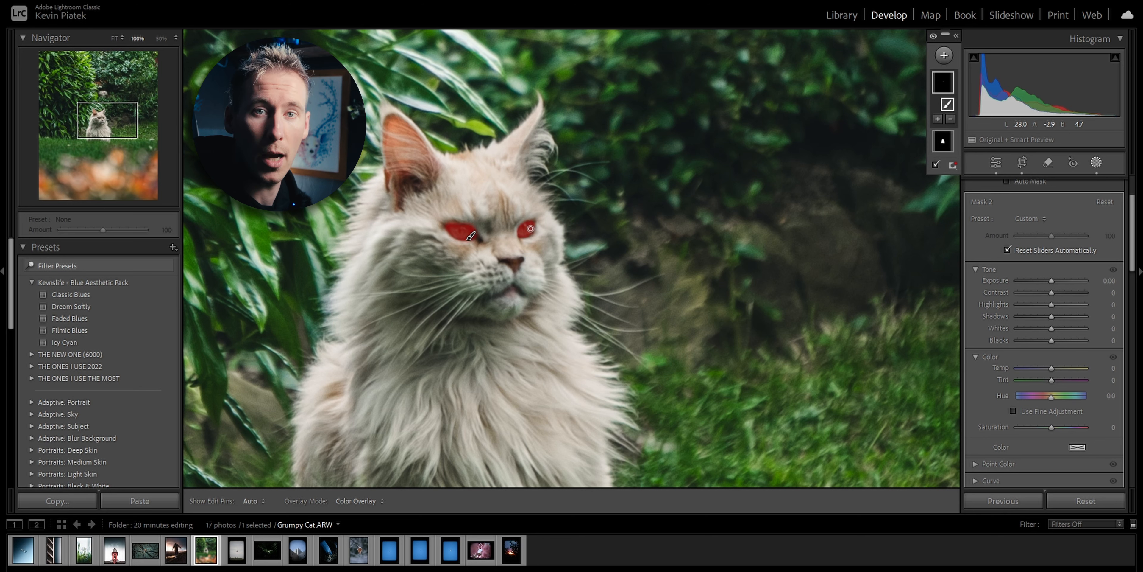
Set the eye mask's Temp to -21, Exposure to 0.28 and Highlights to 35, and slightly raise its Noise Reduction
drag(1051, 367, 1048, 367)
drag(1051, 281, 1063, 303)
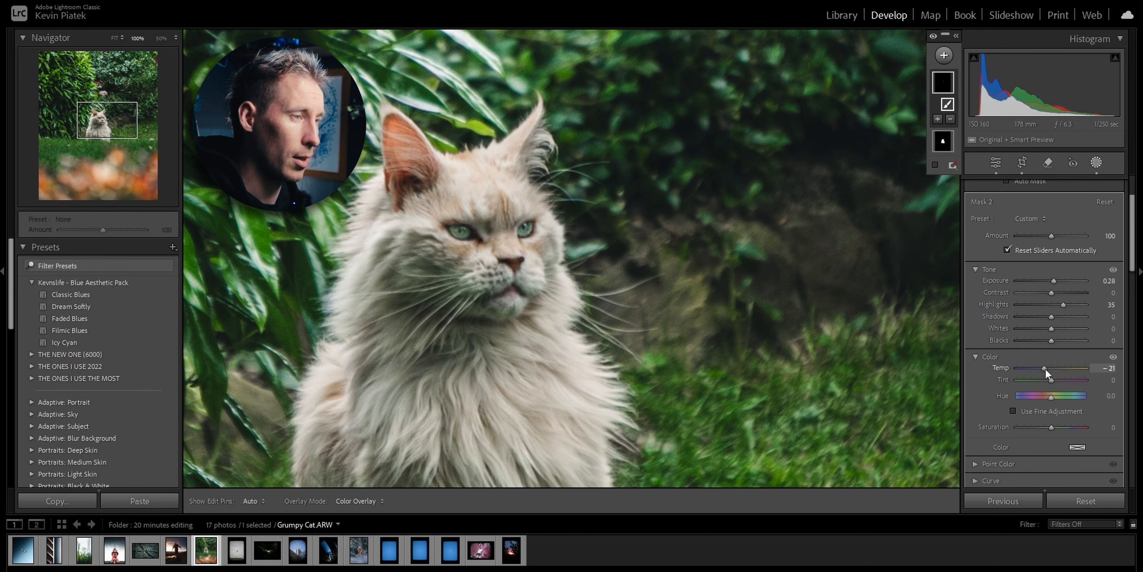
scroll(1046, 369, down, 5)
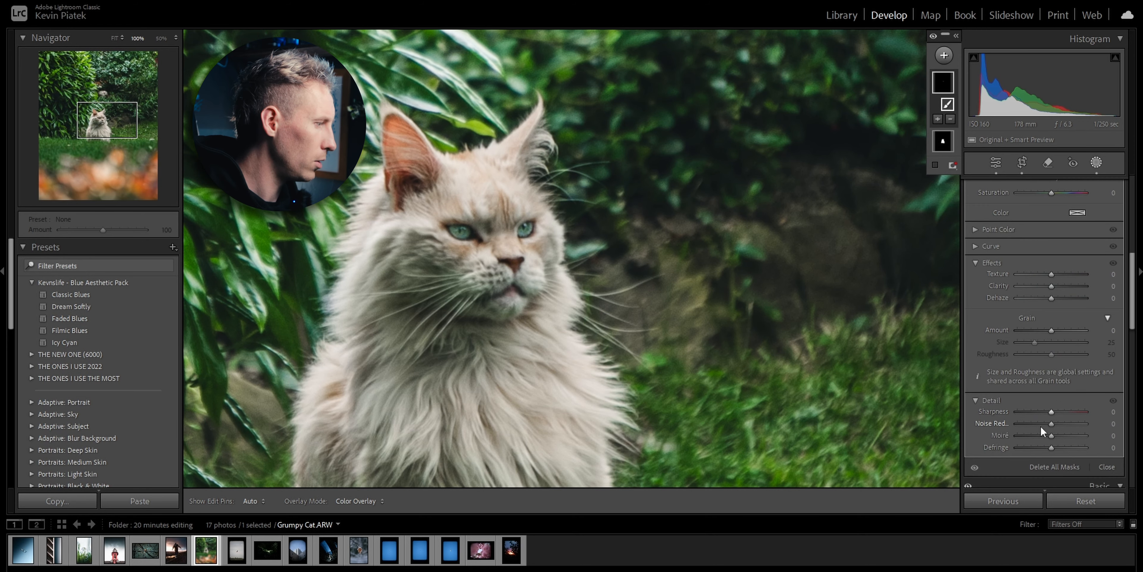
drag(1053, 423, 1063, 423)
click(1098, 163)
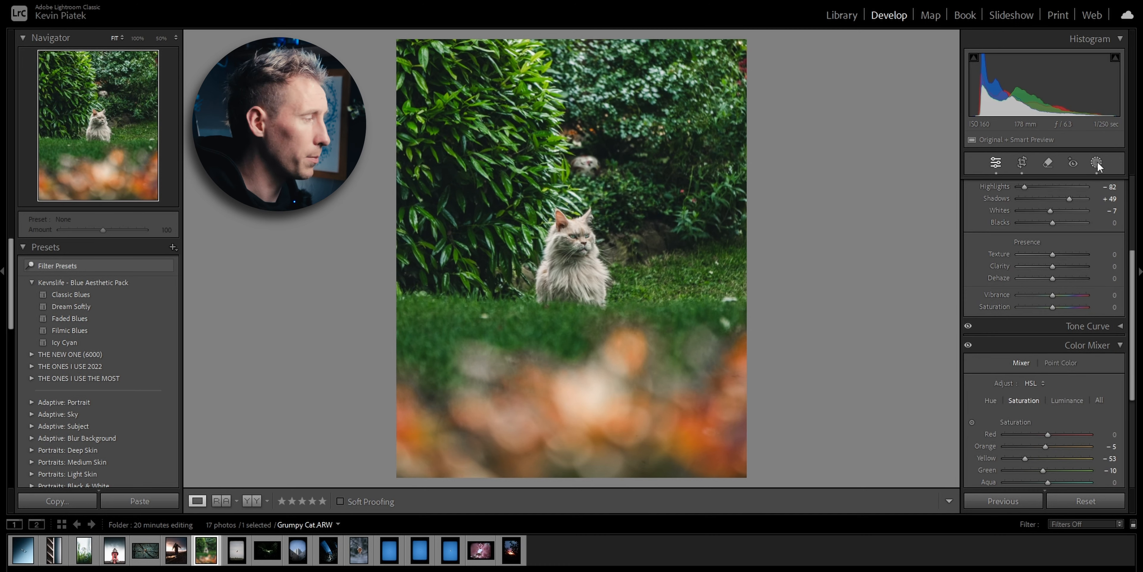
Add a linear gradient mask rising from the blurred foreground to the cat's base and set its Exposure to -2.32
click(1096, 163)
click(945, 55)
click(941, 181)
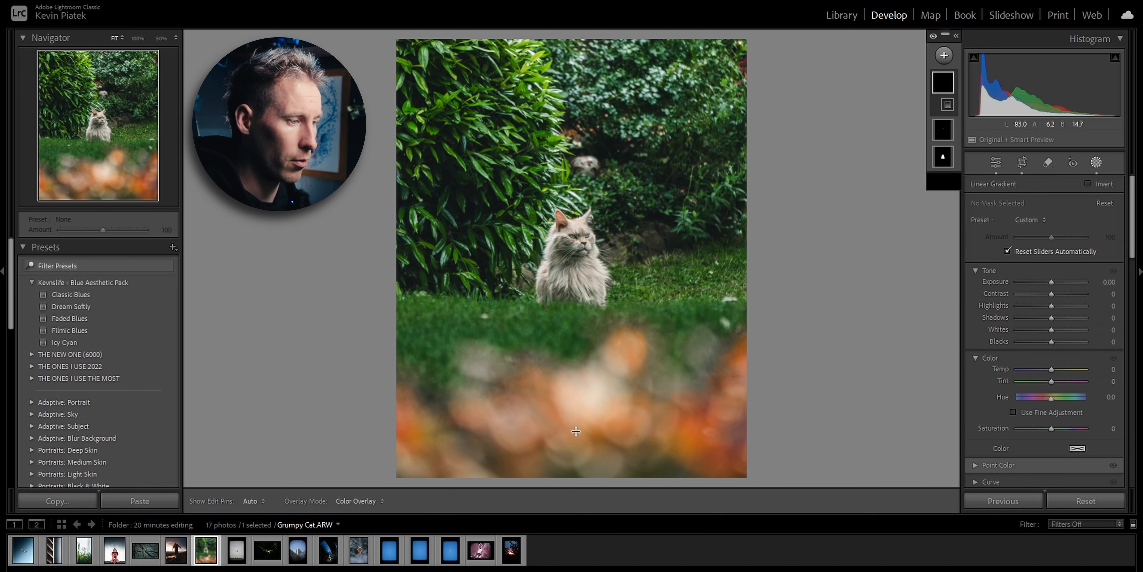
drag(562, 466, 562, 286)
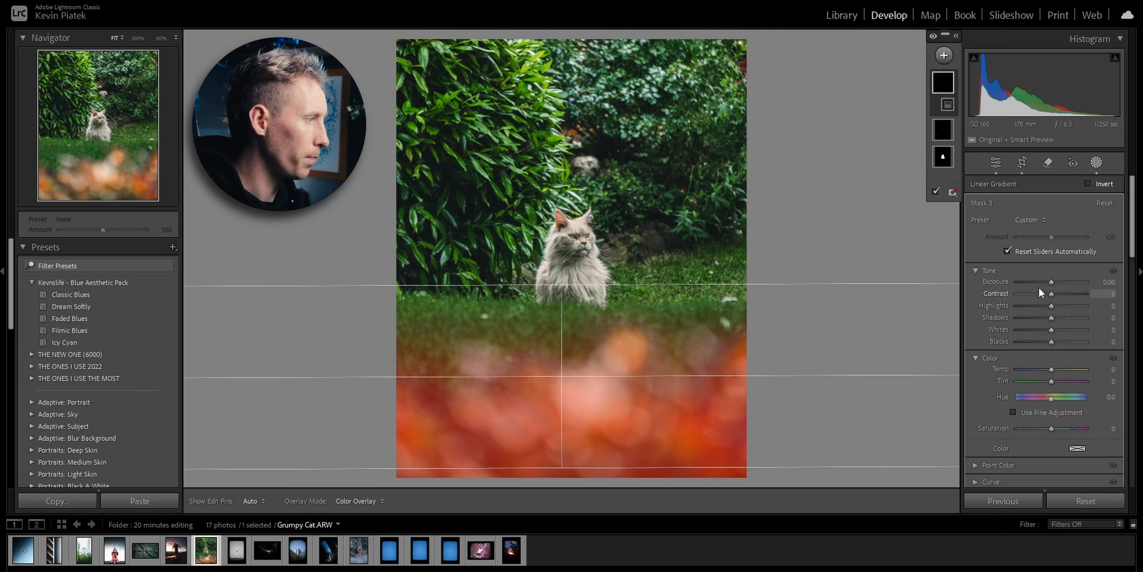
drag(1039, 286, 1027, 281)
Create another object mask of the cat and invert it to cover the surroundings
click(944, 55)
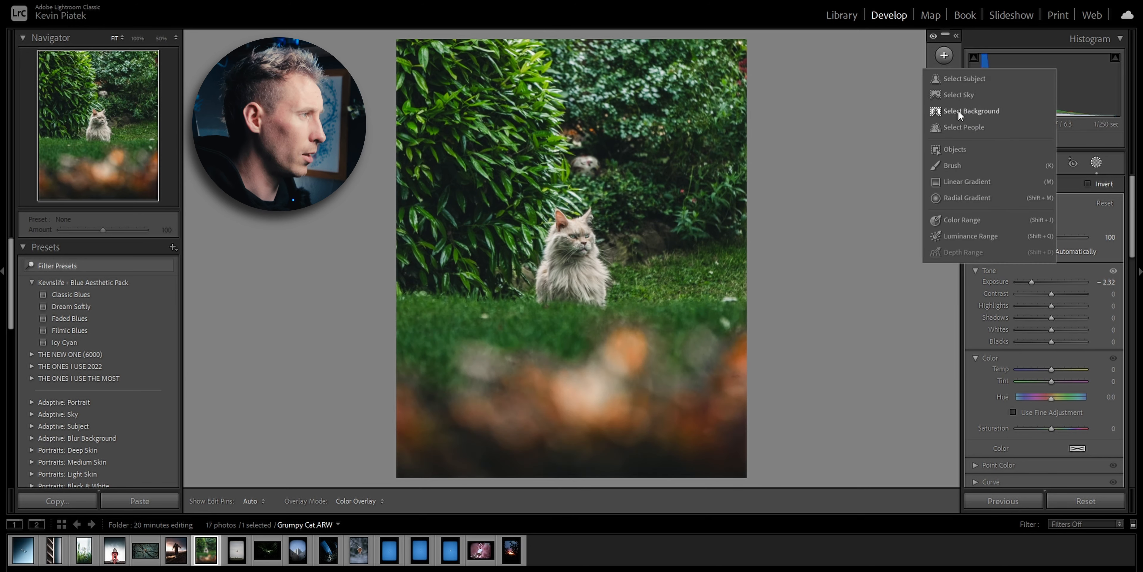
click(957, 148)
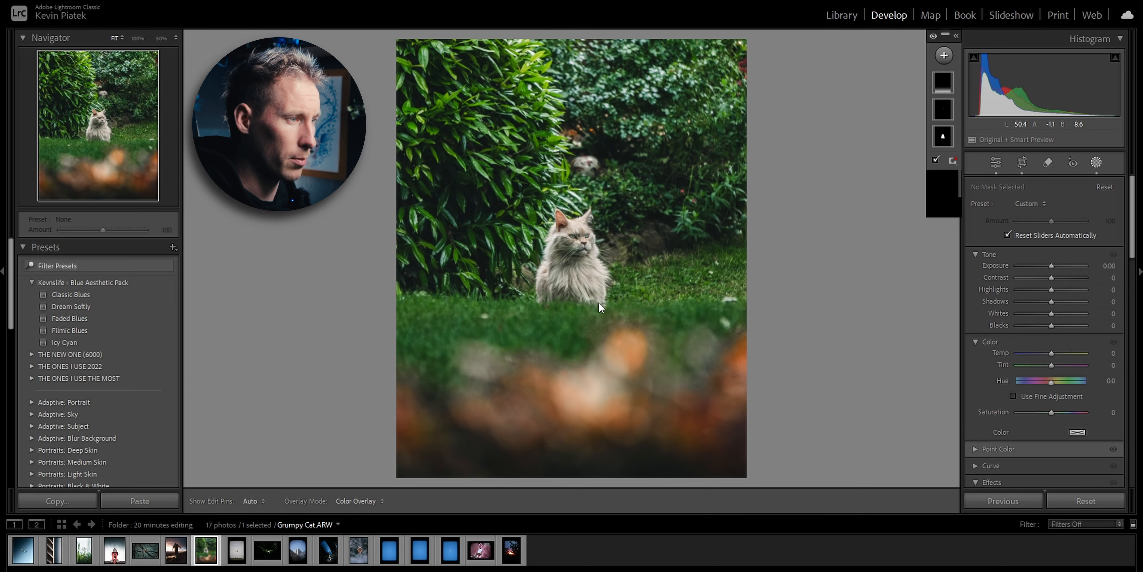
mouse_move(599, 304)
mouse_down()
mouse_move(605, 263)
mouse_move(588, 217)
mouse_move(581, 238)
mouse_move(563, 220)
mouse_move(543, 279)
mouse_move(574, 299)
mouse_move(592, 273)
mouse_move(567, 277)
mouse_move(561, 252)
mouse_up()
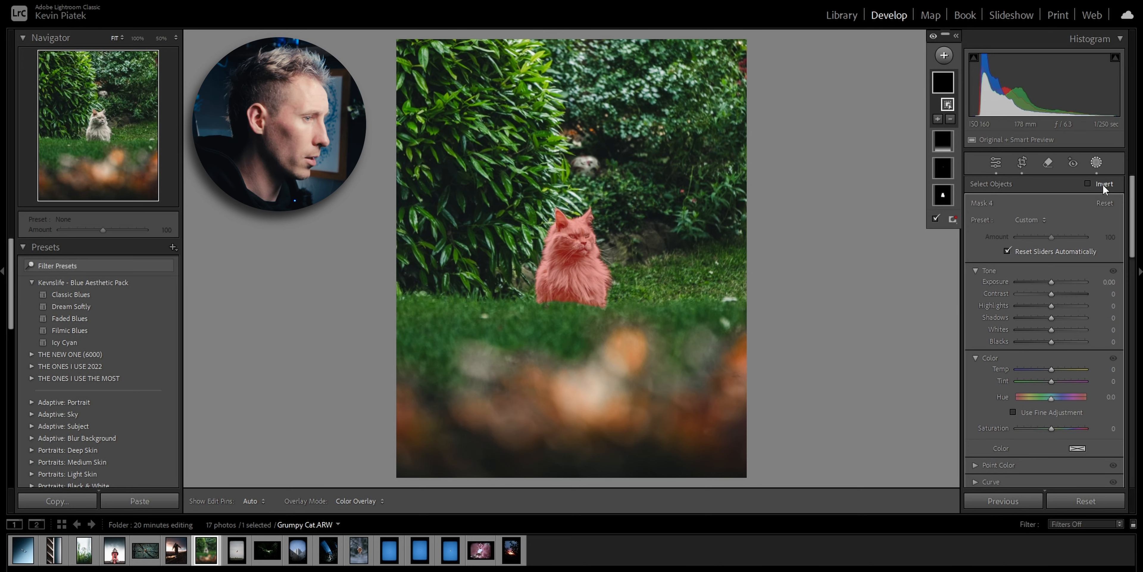
Intersect the inverted cat mask with a large radial gradient centred on the cat and set Exposure to -0.56
right_click(944, 86)
mouse_move(994, 140)
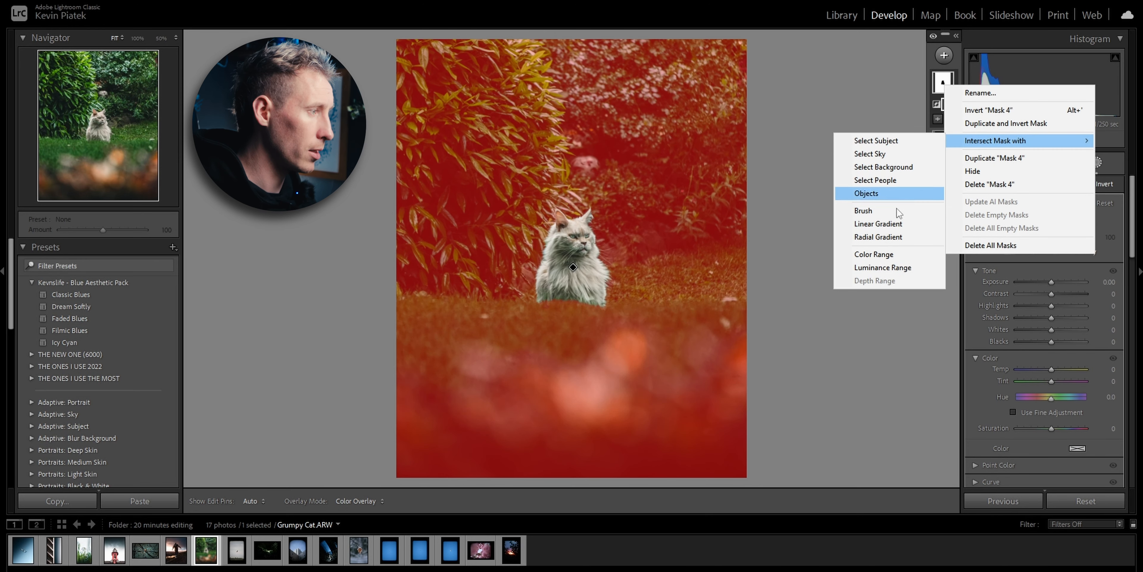
click(897, 238)
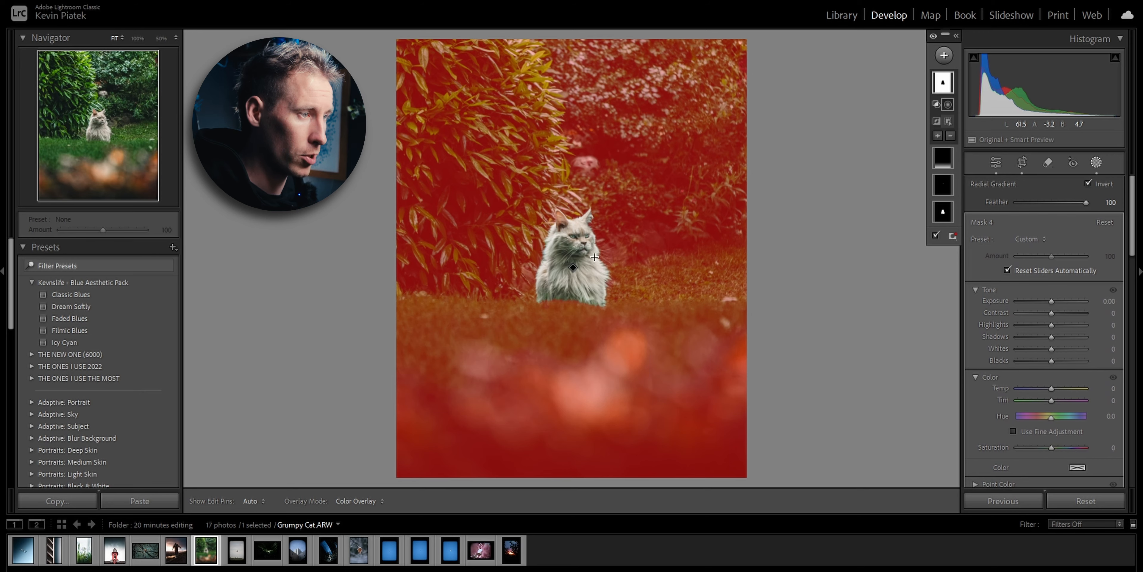
drag(583, 246, 708, 407)
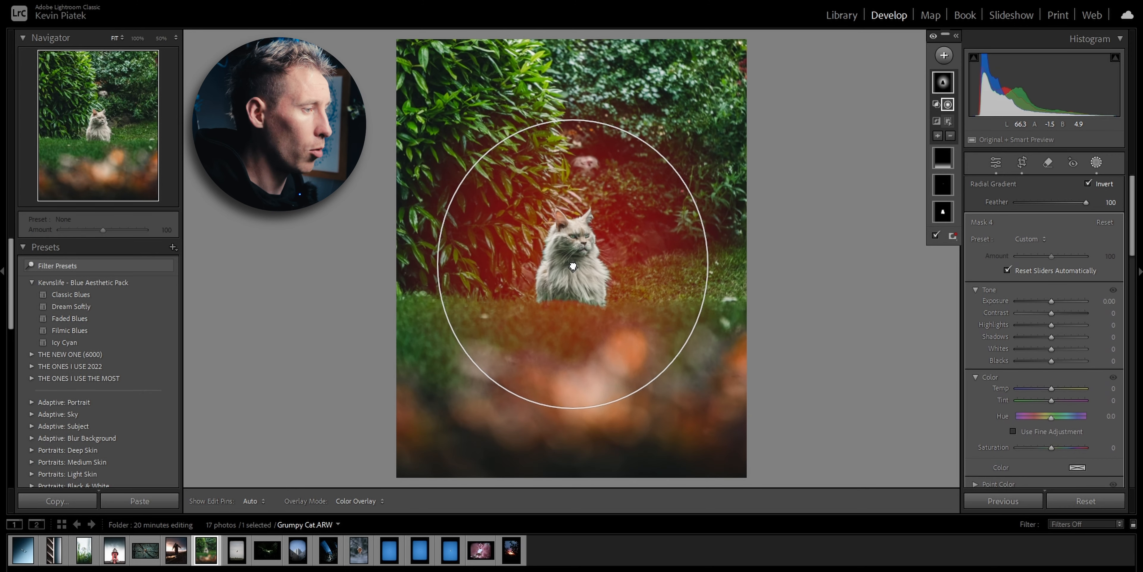
drag(1051, 301, 1047, 301)
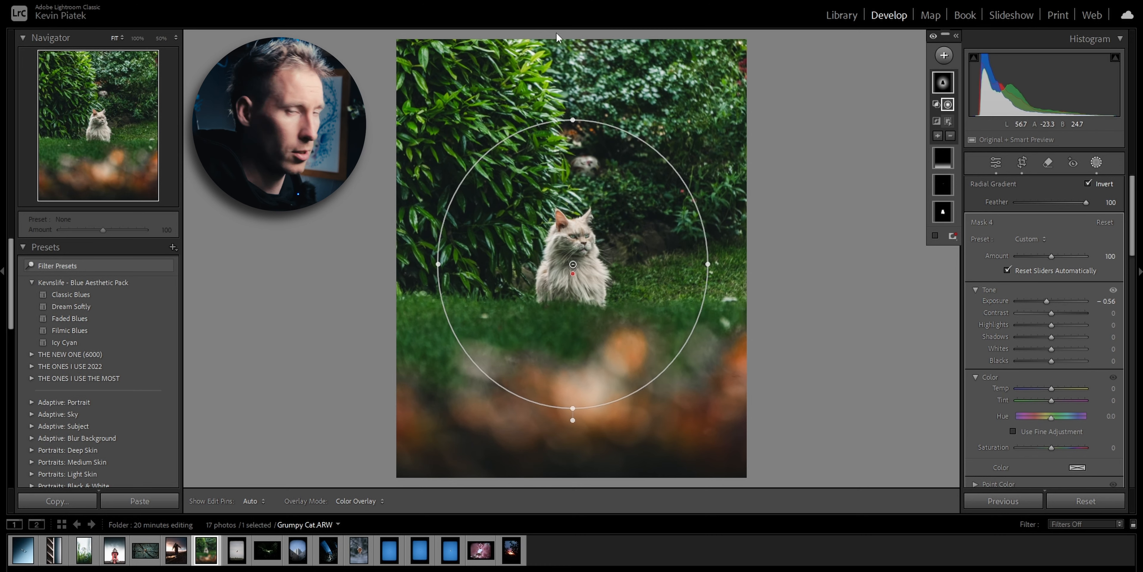
Add a radial gradient mask over the upper foliage and set its Contrast to -18 and Exposure to 0.14
click(944, 55)
click(967, 197)
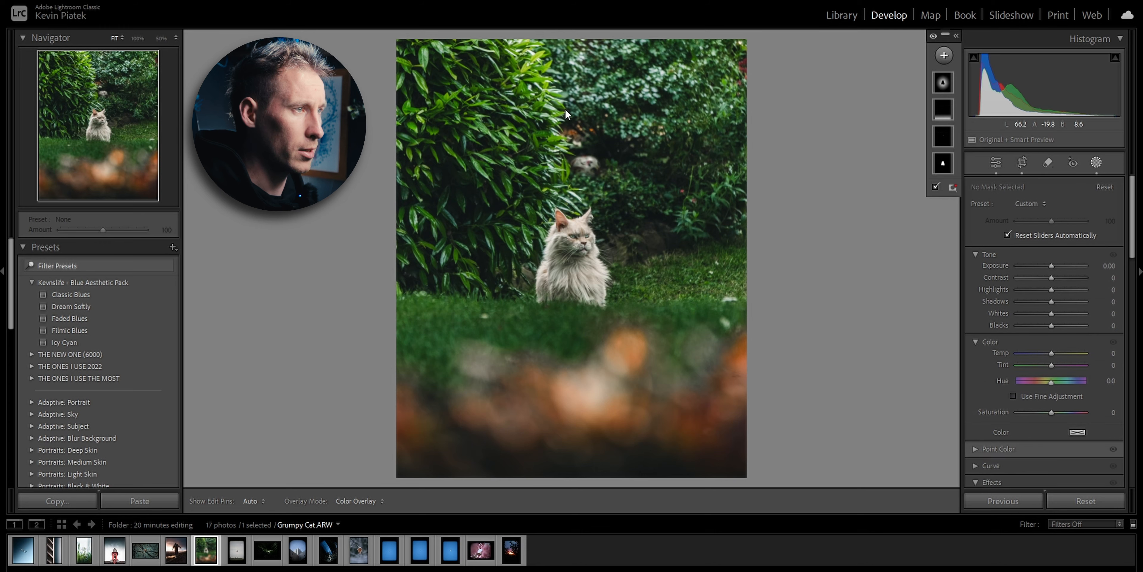
click(566, 120)
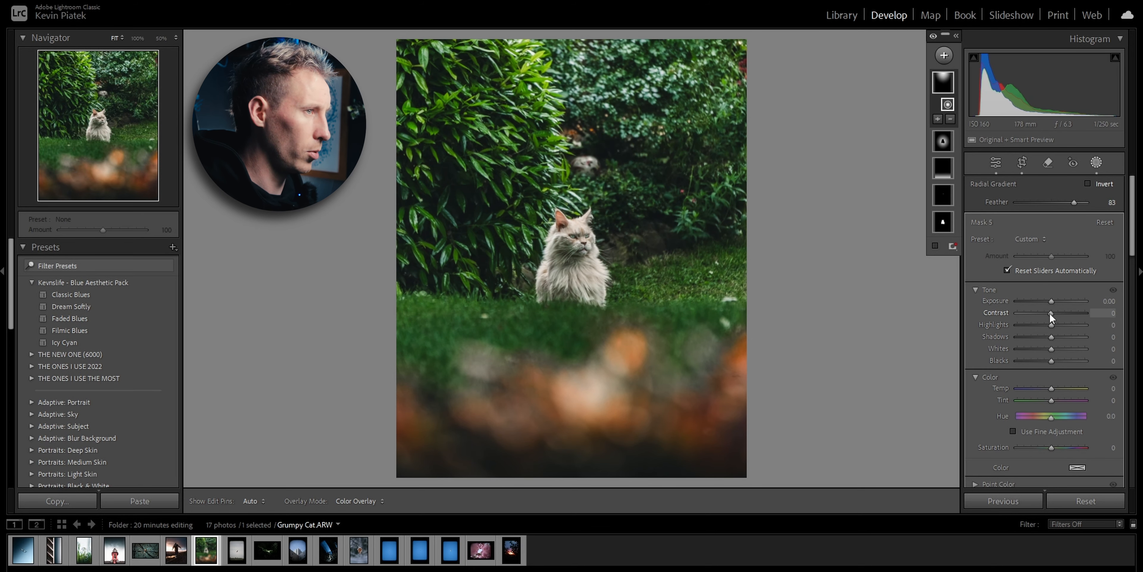
drag(1050, 312, 1044, 312)
drag(1052, 301, 1053, 300)
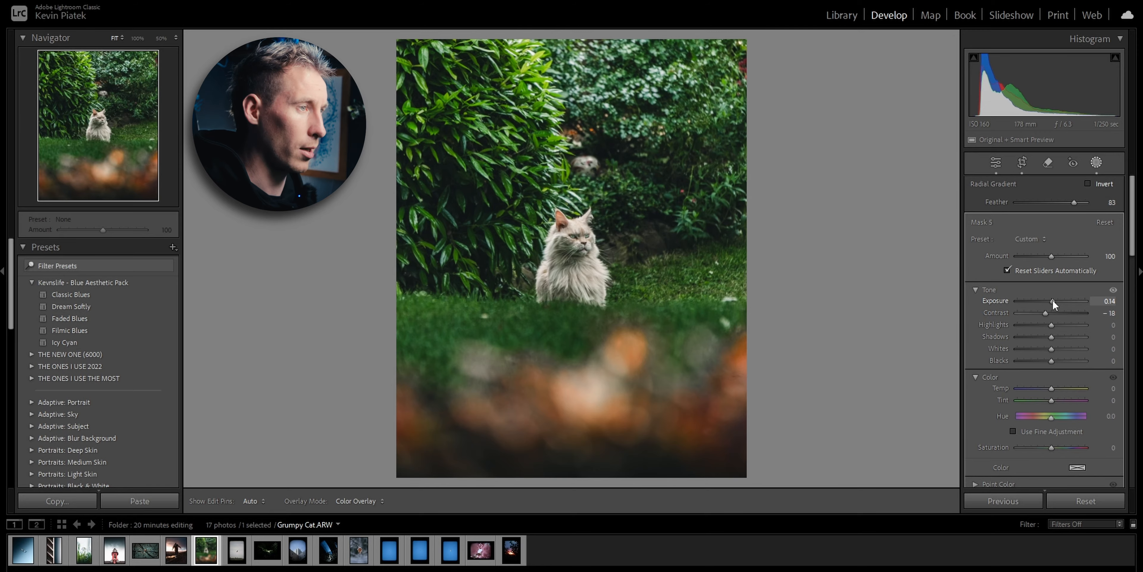
Create a new object mask of the cat and intersect it with a brush
key(k)
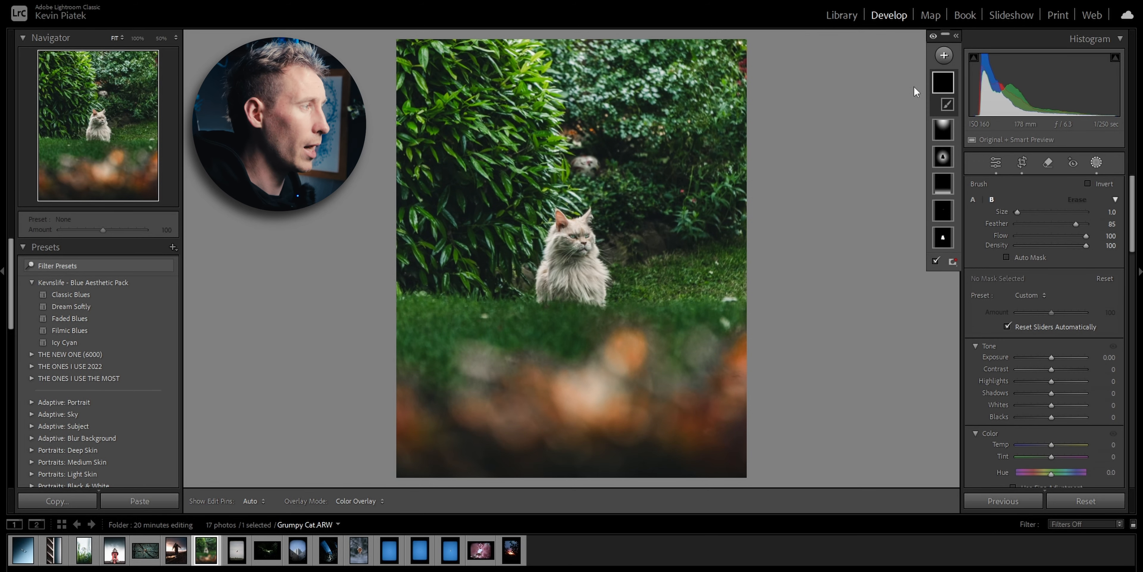
click(944, 58)
click(968, 142)
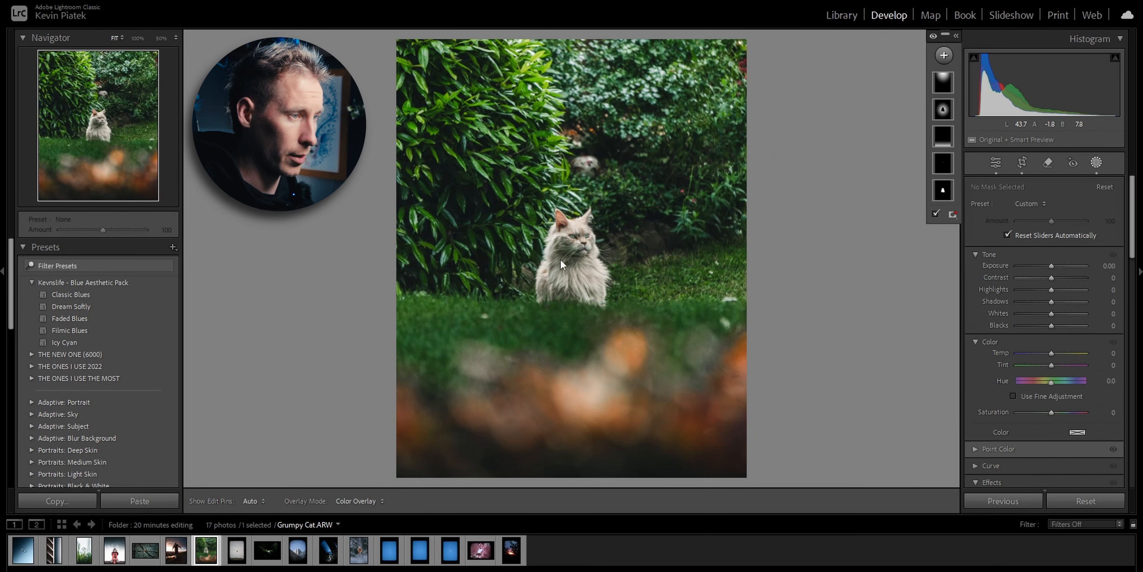
right_click(948, 88)
mouse_move(999, 142)
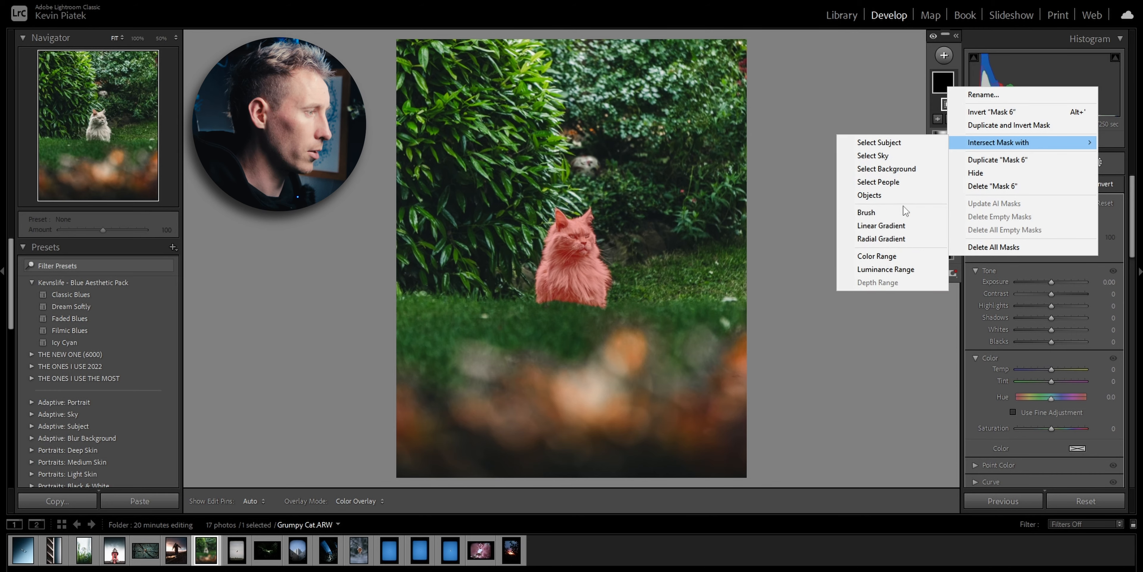
click(906, 213)
Brush a rim light mask along the cat's ears, head and outer fur edge, and set its Exposure to 4.00
click(103, 121)
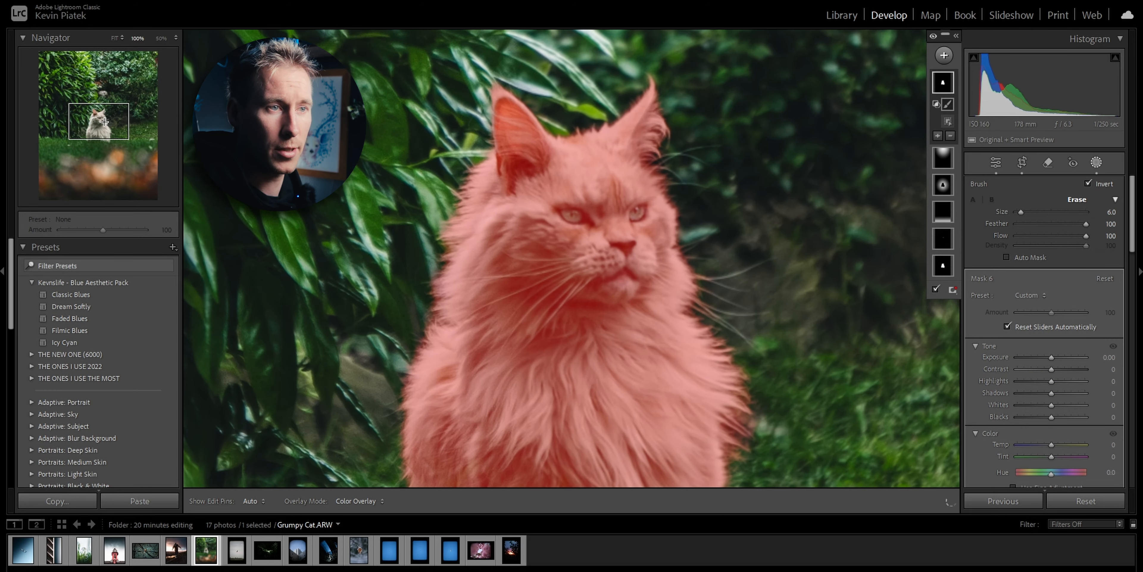
drag(104, 121, 101, 119)
scroll(665, 256, up, 1)
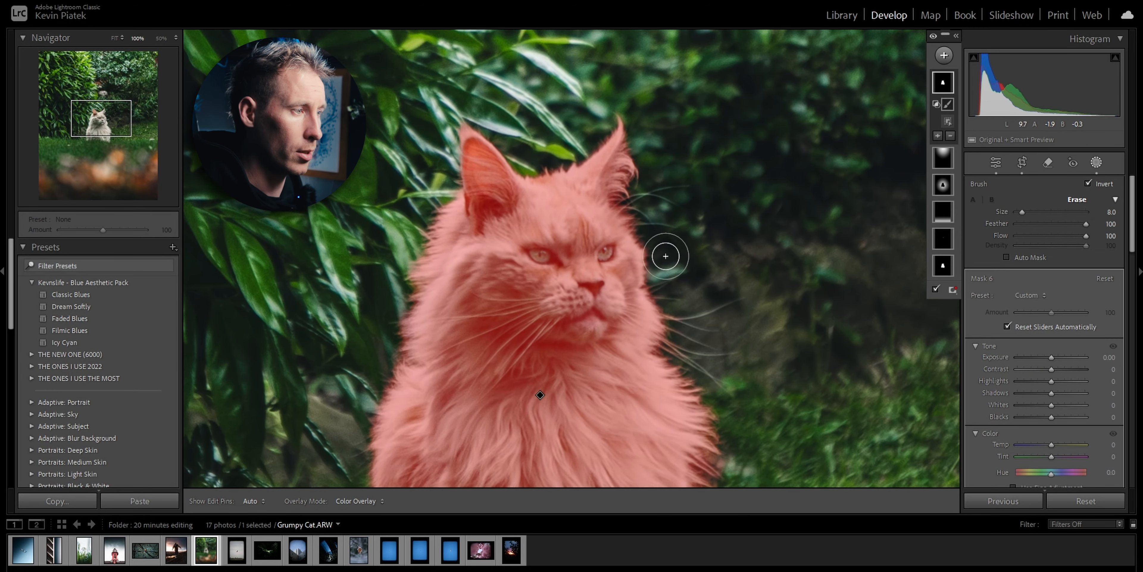
key(h)
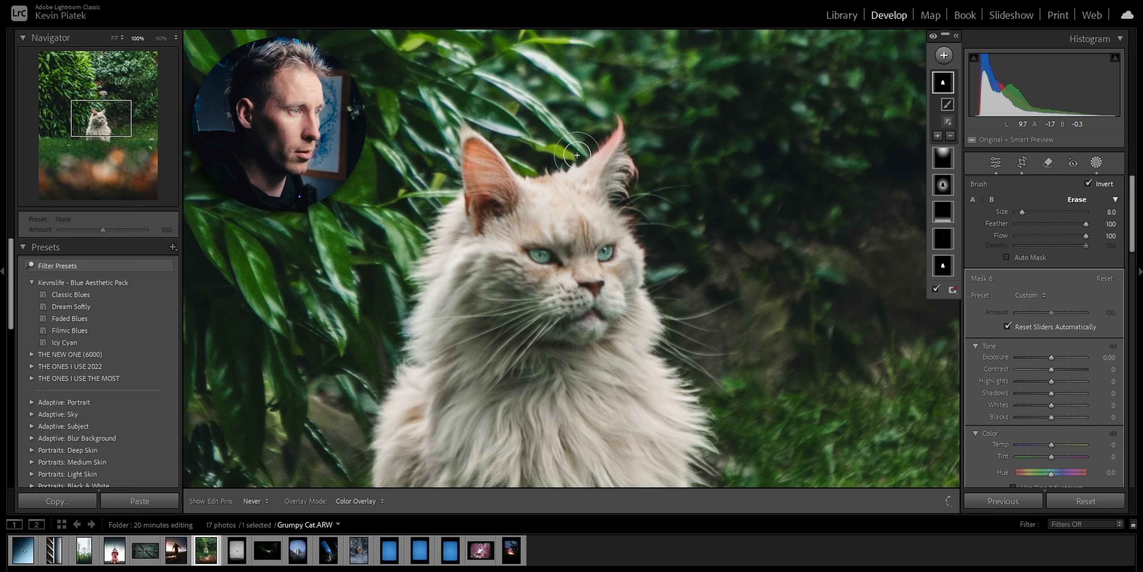
mouse_move(577, 155)
mouse_down()
mouse_move(516, 161)
mouse_move(485, 130)
mouse_move(455, 122)
mouse_move(457, 180)
mouse_move(395, 292)
mouse_move(407, 264)
mouse_move(378, 388)
mouse_up()
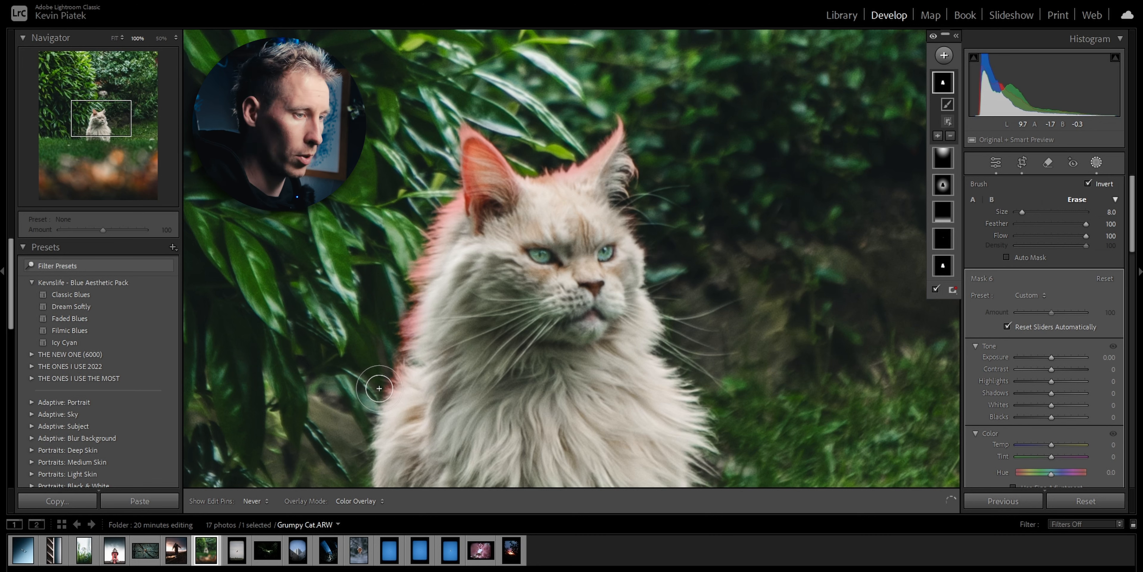
drag(1053, 358, 1097, 357)
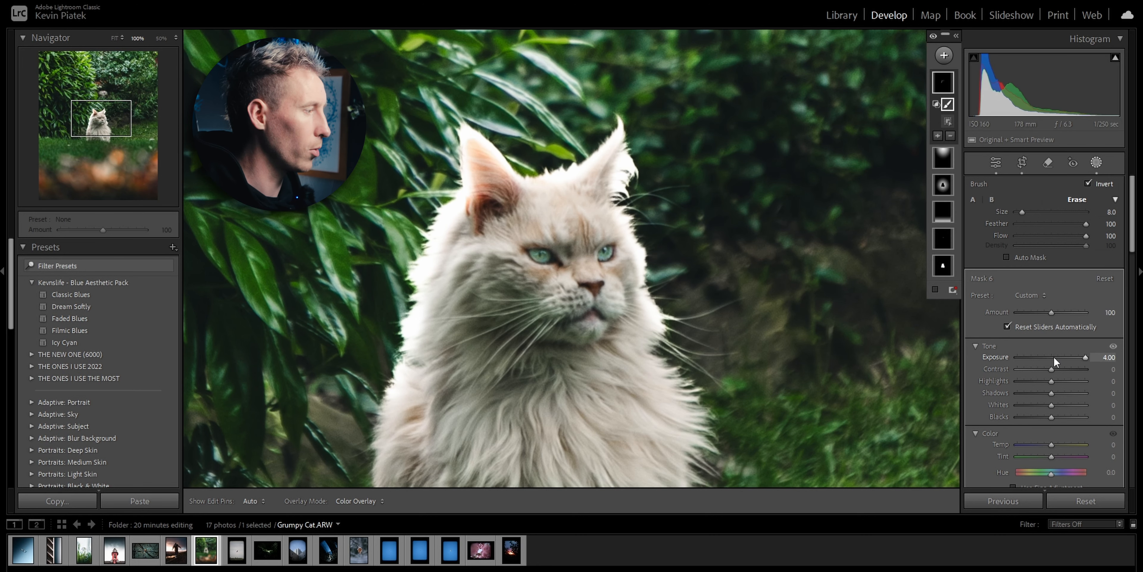
click(1096, 163)
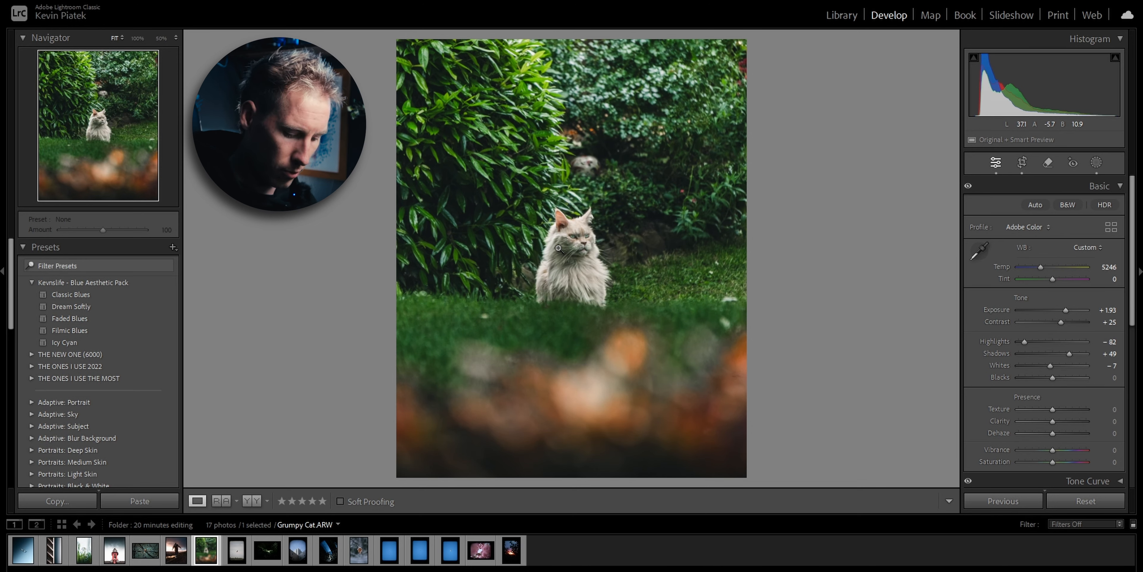
Compare the graded cat photo with its unedited version several times
key(backslash)
key(backslash)
key(backslash)
key(backslash)
key(backslash)
key(backslash)
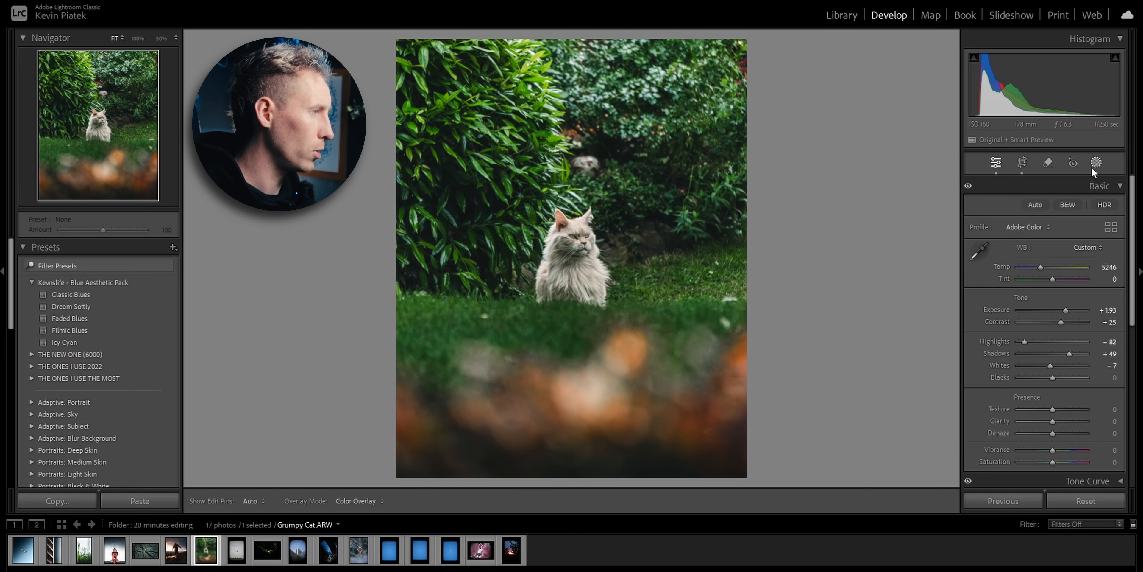
Warm the original whole-cat mask by setting its Temp to 21 and Tint to 32
click(1095, 163)
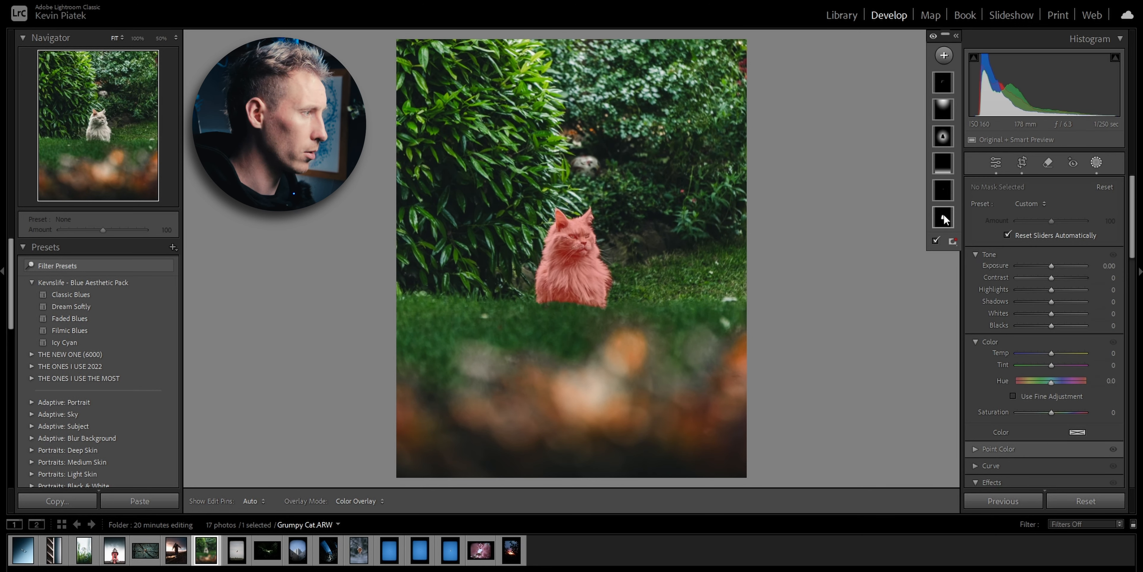
click(944, 215)
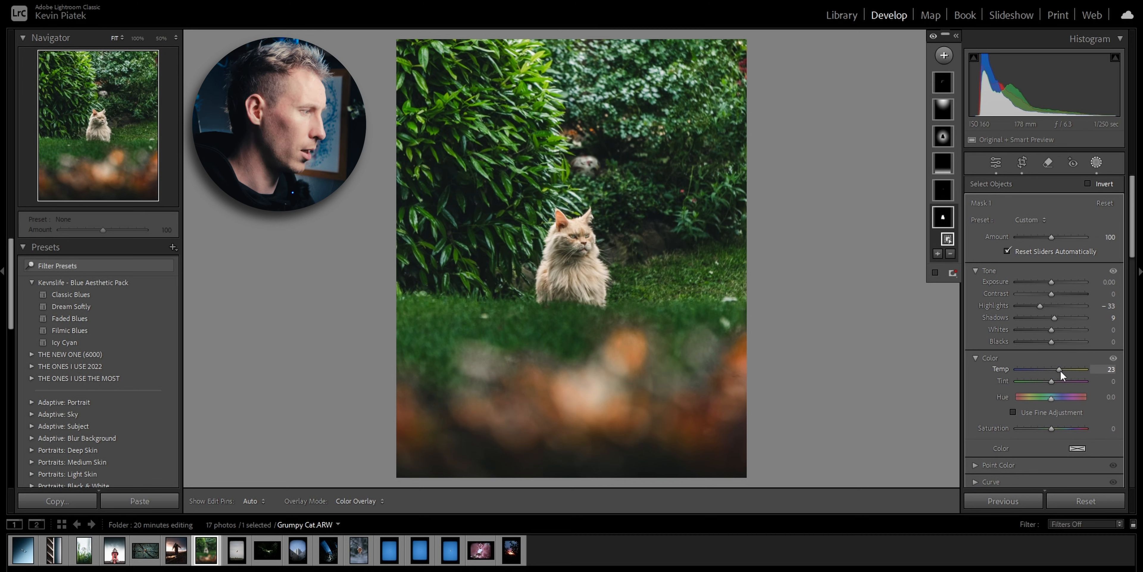
drag(1060, 370, 1059, 371)
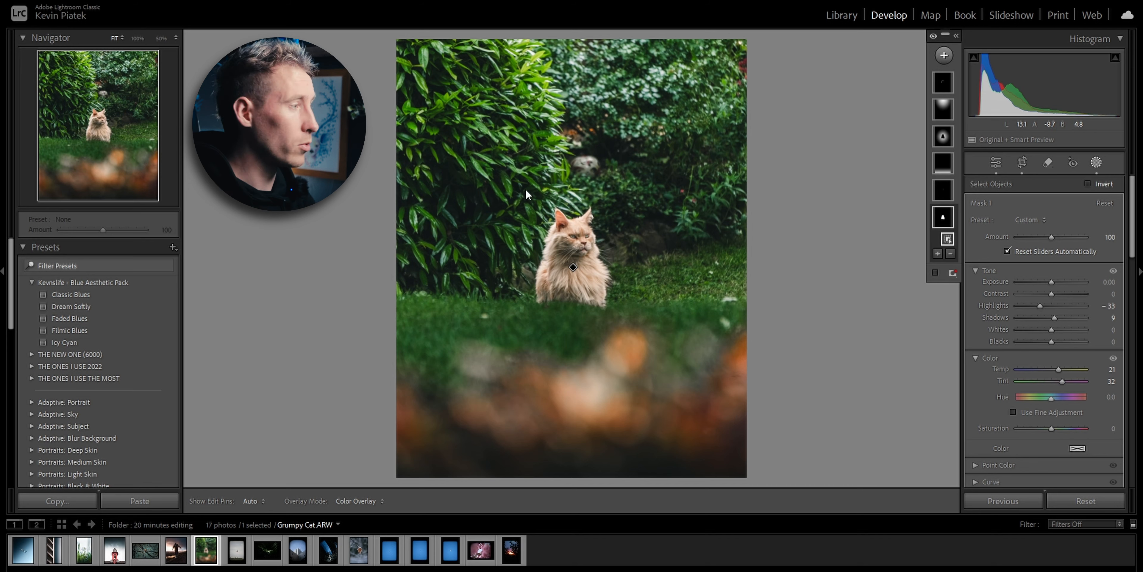
click(1001, 156)
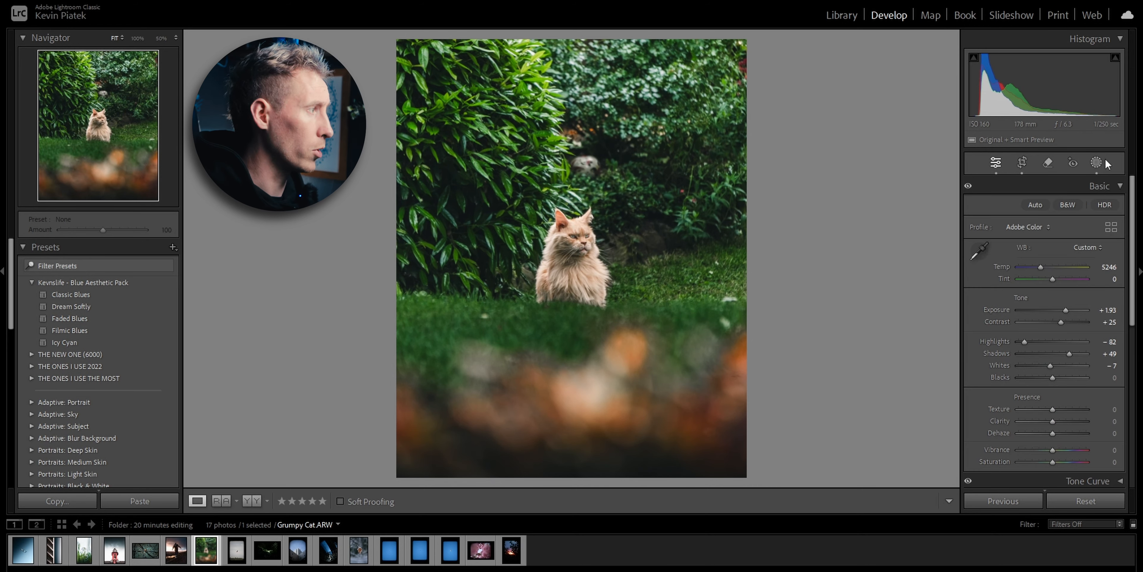
Create a new brush mask on the cat photo and set the brush's Feather to 100
click(1098, 161)
click(944, 56)
click(953, 165)
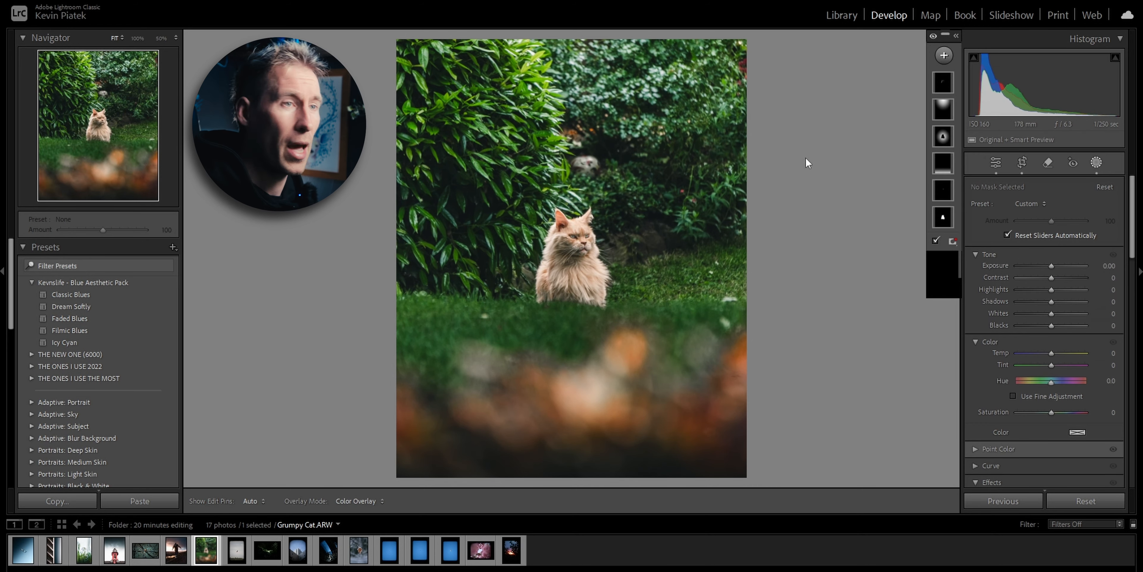
click(137, 38)
drag(104, 111, 99, 125)
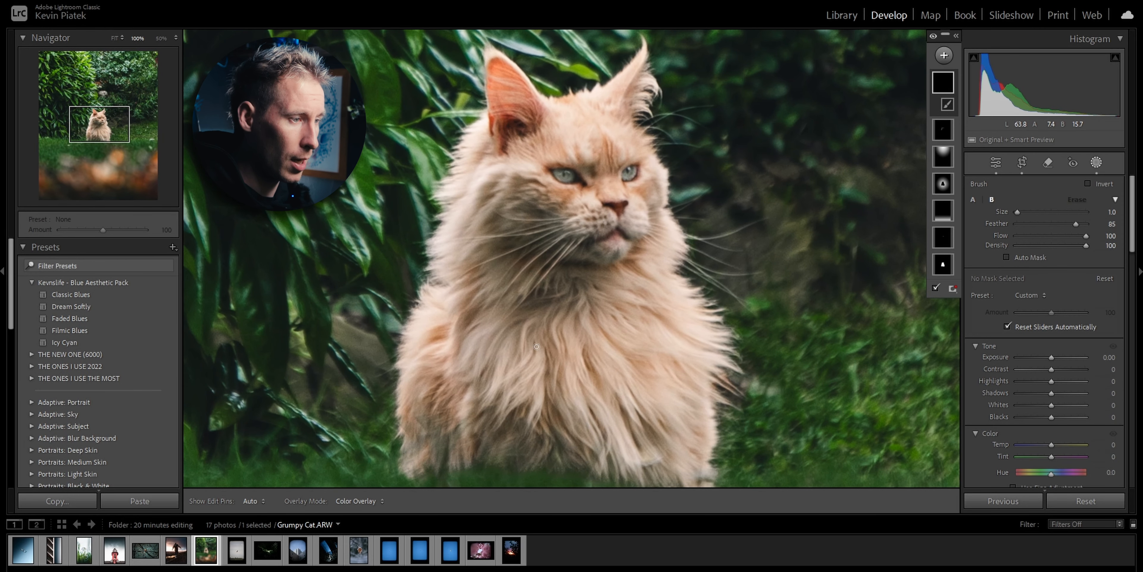
scroll(559, 345, up, 1)
drag(1076, 225, 1119, 226)
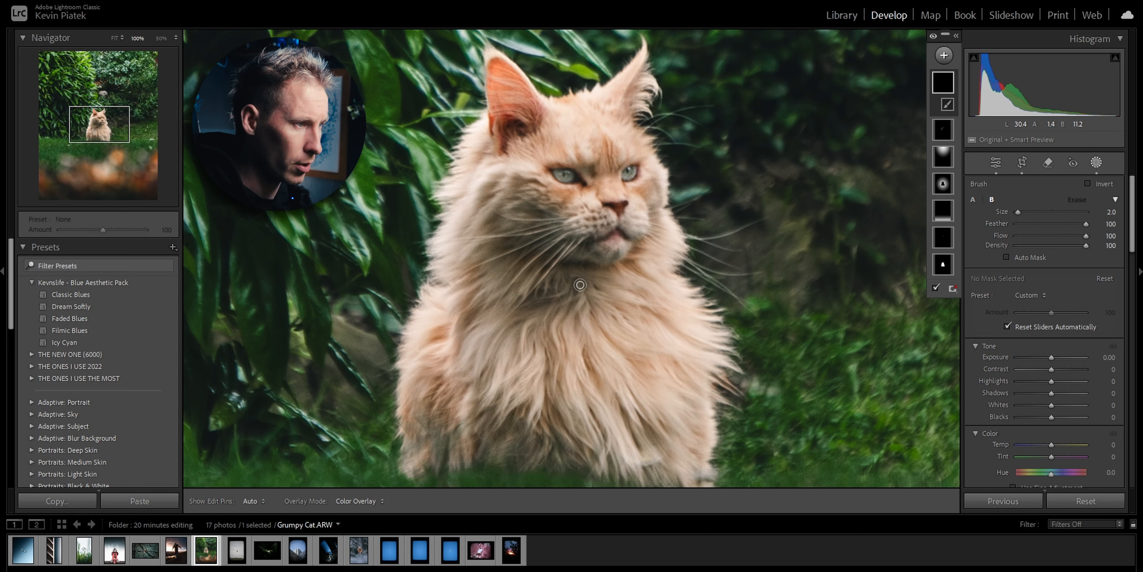
Brush over selected strands of the cat's chest and neck fur, and set this mask's Exposure to 0.28
mouse_move(580, 285)
mouse_down()
mouse_move(566, 304)
mouse_move(556, 356)
mouse_up()
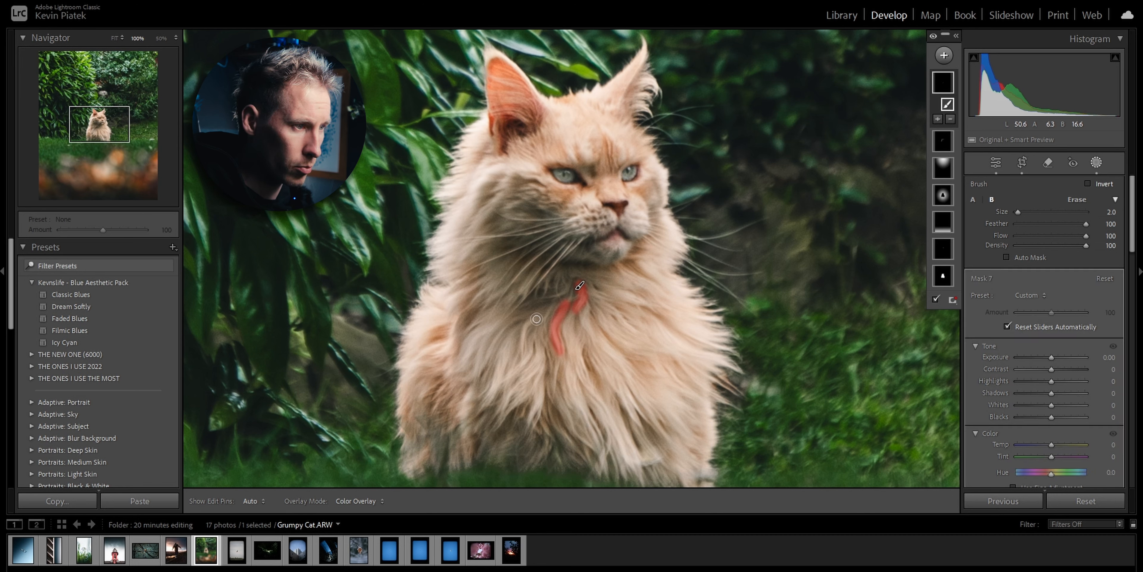
mouse_move(536, 319)
mouse_down()
mouse_move(520, 361)
mouse_move(494, 345)
mouse_up()
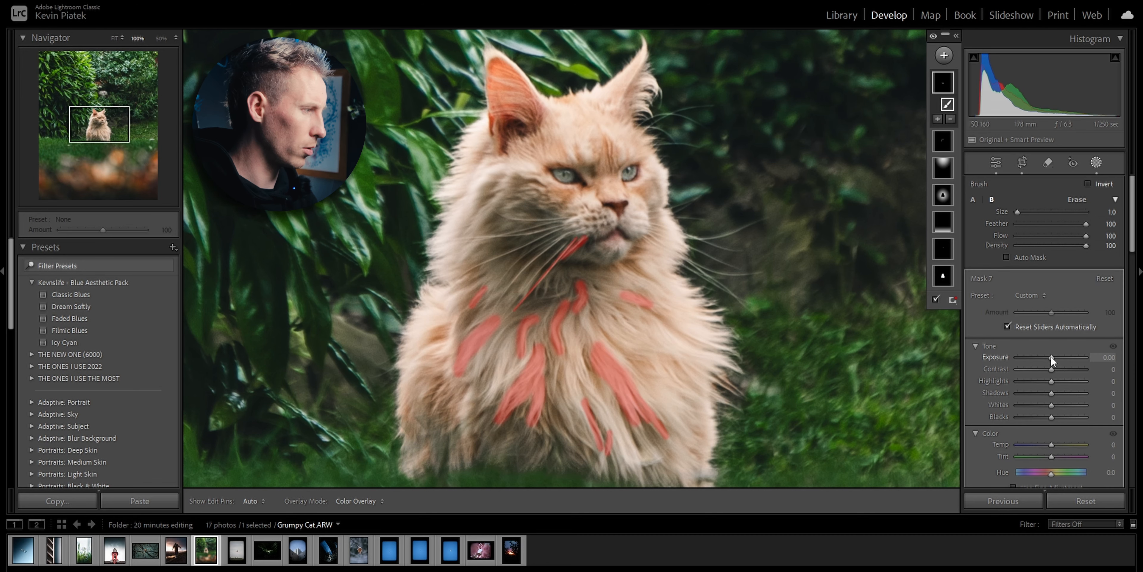
drag(1051, 356, 1053, 358)
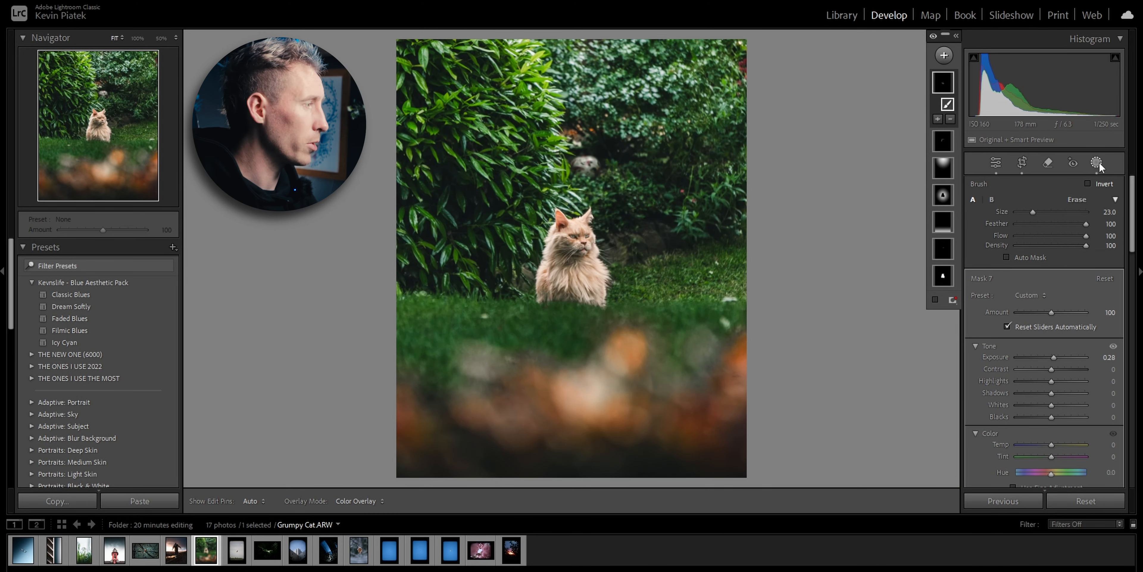
click(1098, 163)
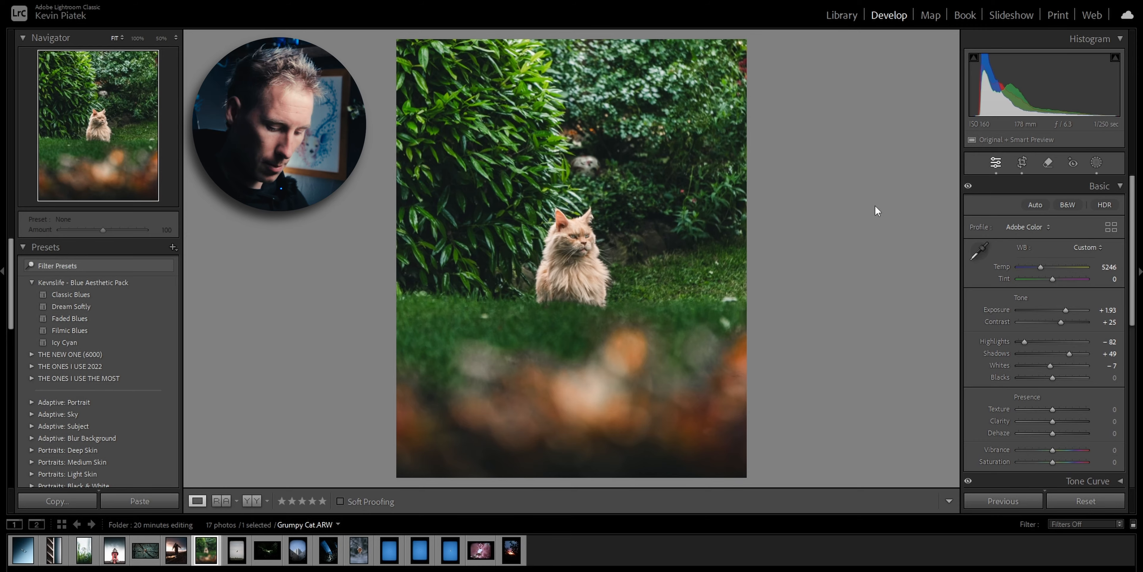
Compare the cat photo with its unedited version repeatedly to judge the brightened fur strands
key(backslash)
key(backslash)
key(backslash)
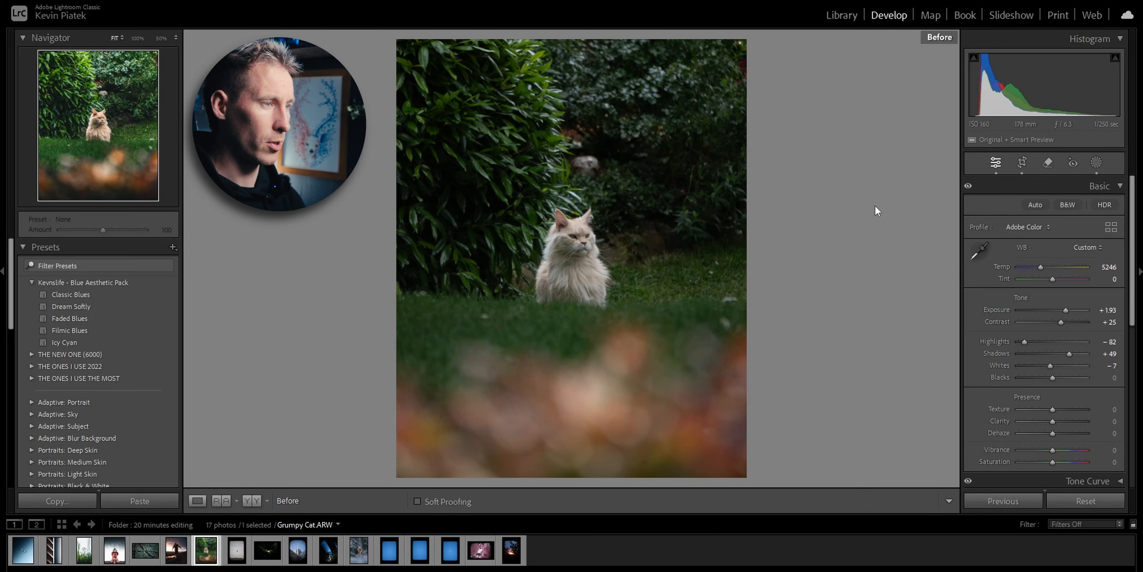
key(backslash)
key(backslash)
key(backslash)
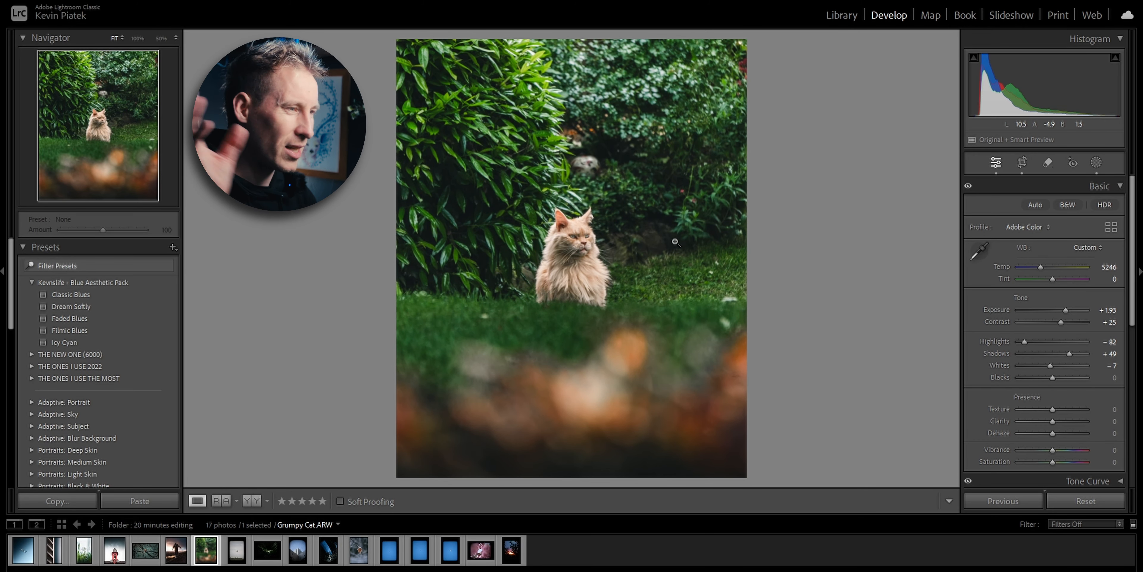
key(backslash)
key(backslash)
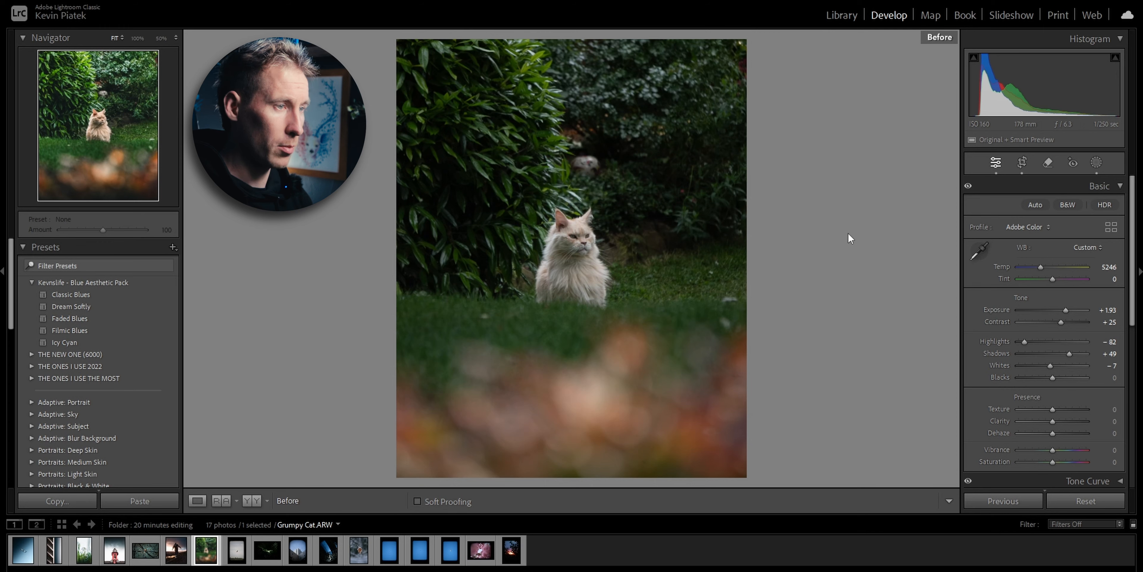
key(backslash)
key(backslash)
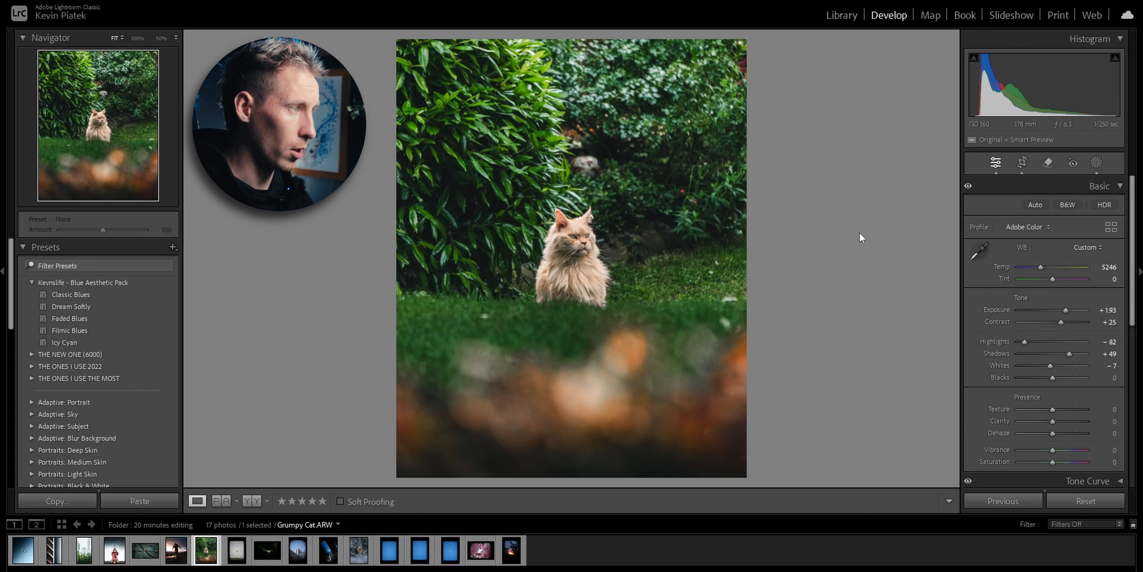
key(backslash)
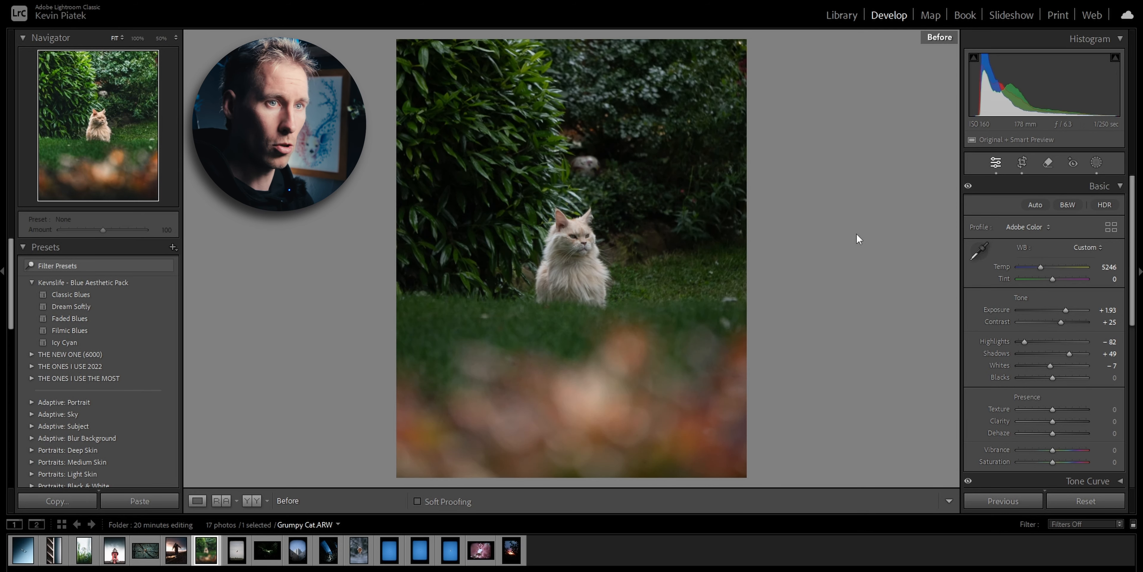
key(backslash)
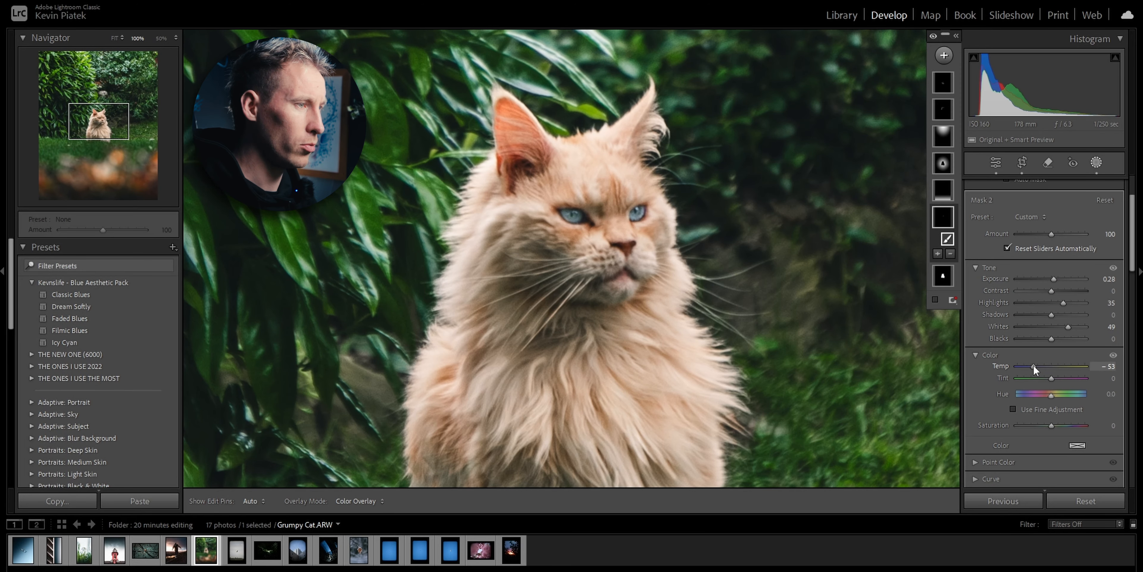
Cool the cat's eye mask with a negative Temp, and check the result against the unedited photo
drag(1034, 365, 1039, 366)
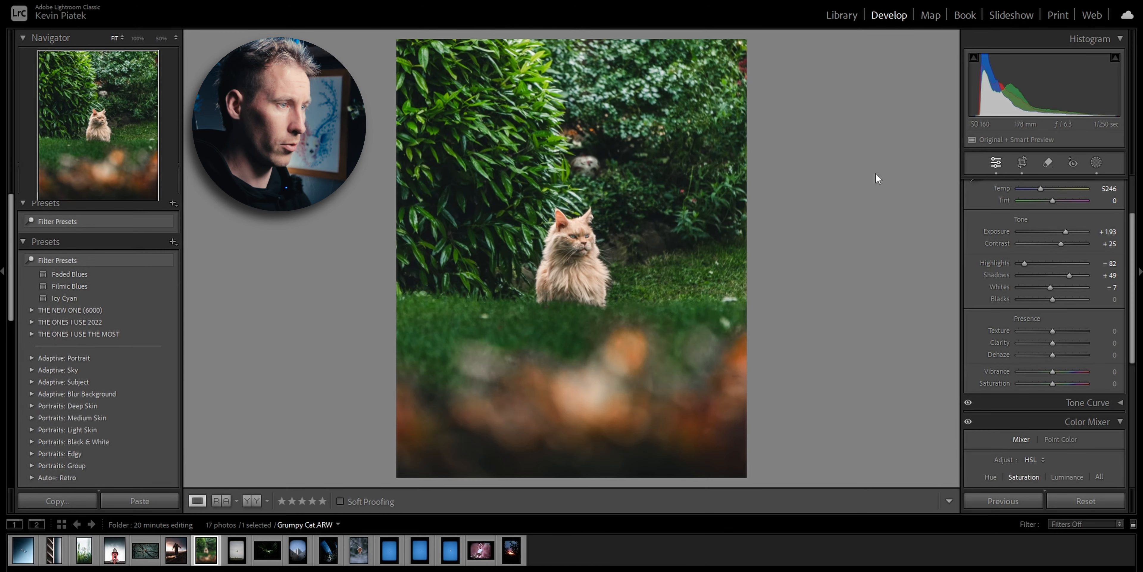
key(backslash)
key(backslash)
key(backslash)
key(backslash)
key(backslash)
key(backslash)
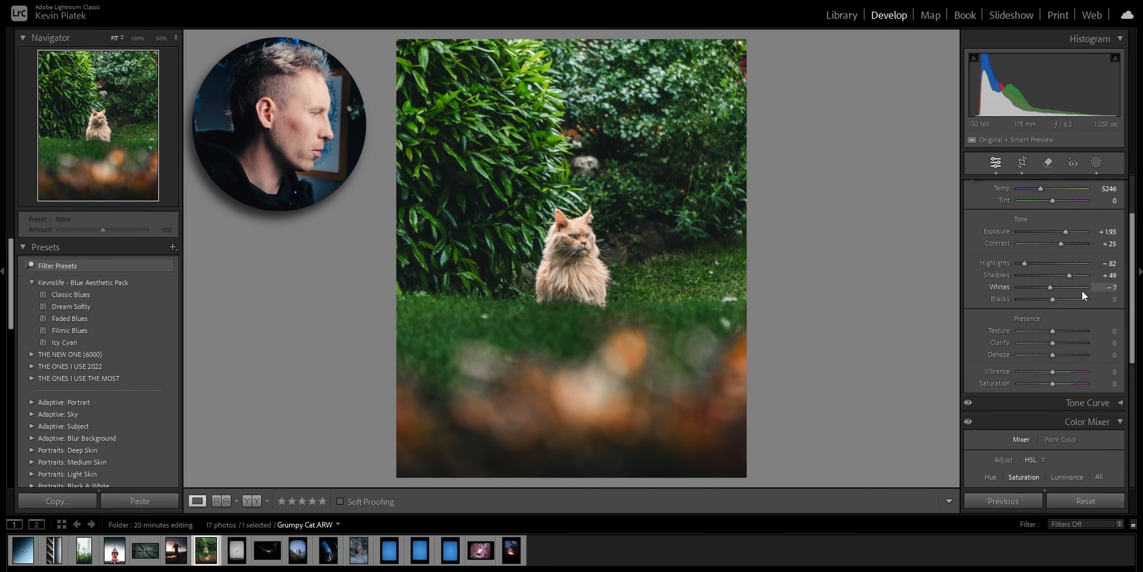
Try a Green saturation of -75 in the cat photo's Color Mixer
scroll(1082, 290, up, 2)
click(1096, 165)
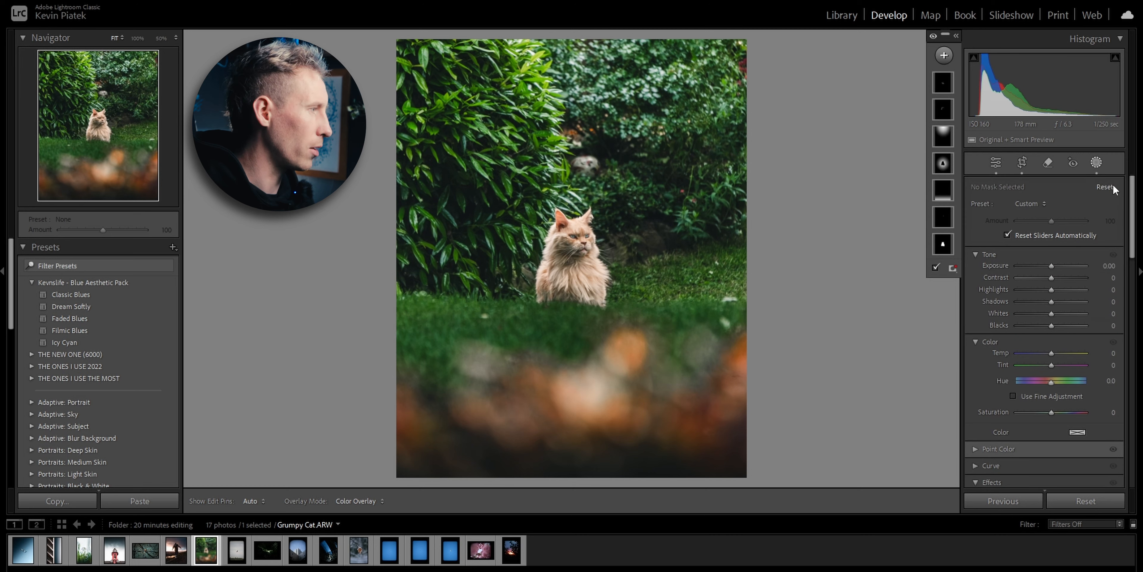
click(1114, 183)
click(1120, 186)
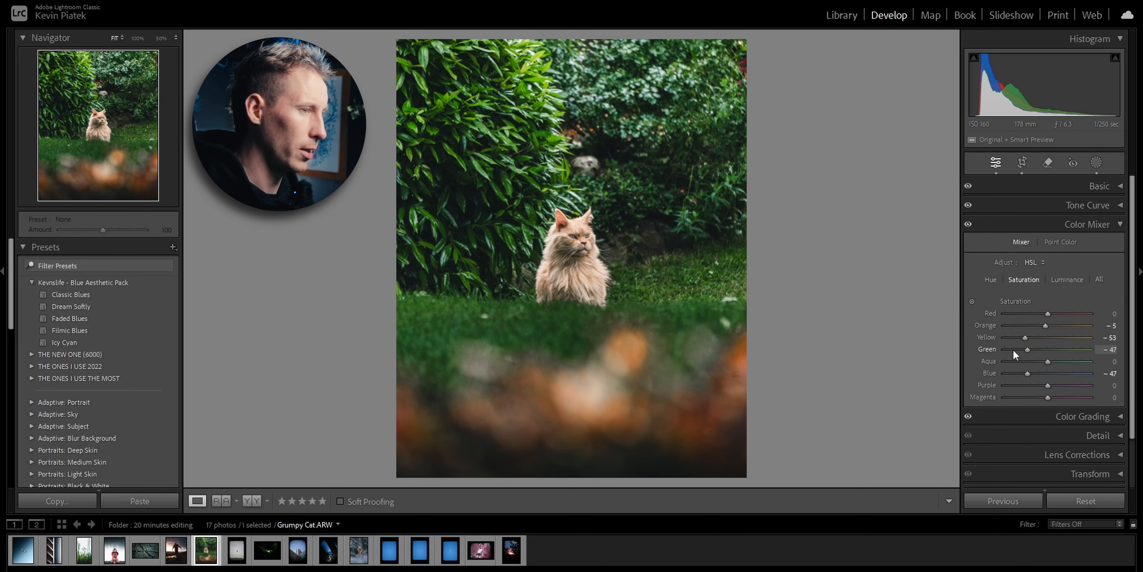
drag(1013, 349, 990, 349)
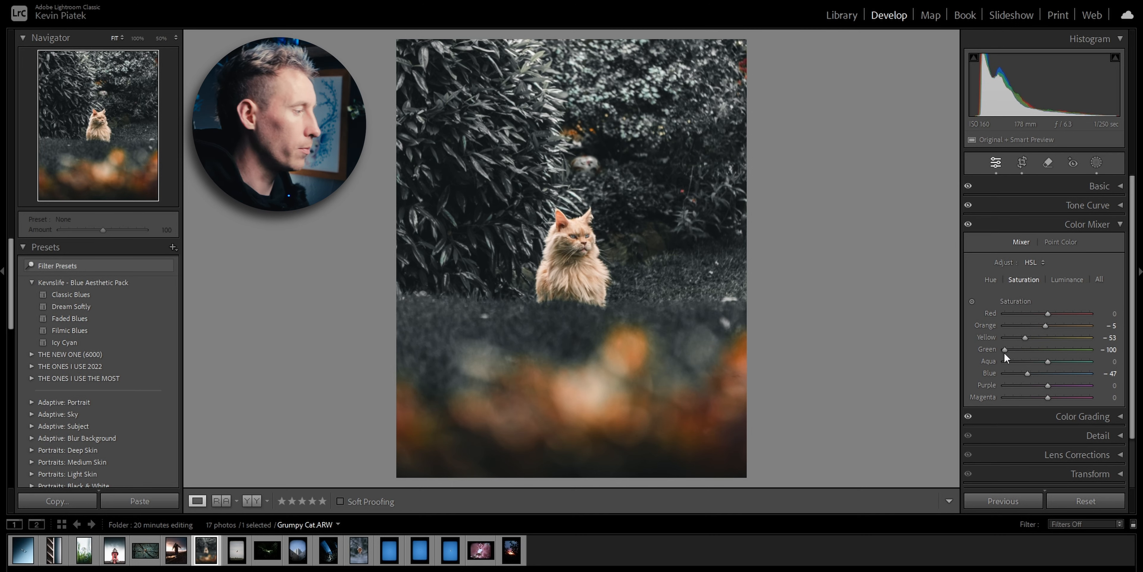
mouse_move(1006, 349)
mouse_down()
mouse_move(1031, 352)
mouse_move(1017, 351)
mouse_up()
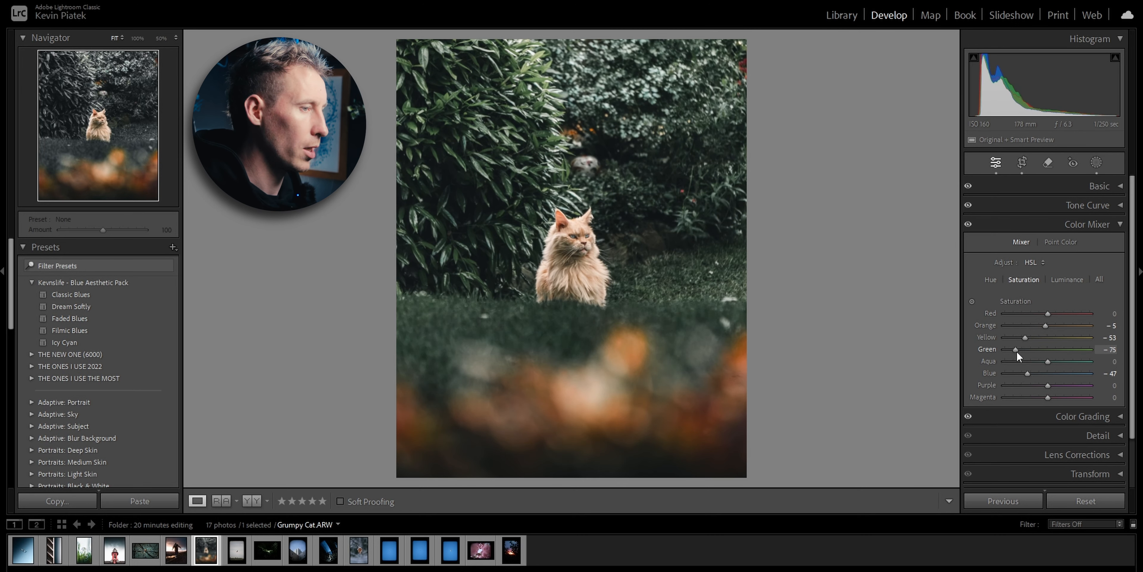
Shift the Green hue towards teal and set the Green saturation to -54
click(991, 280)
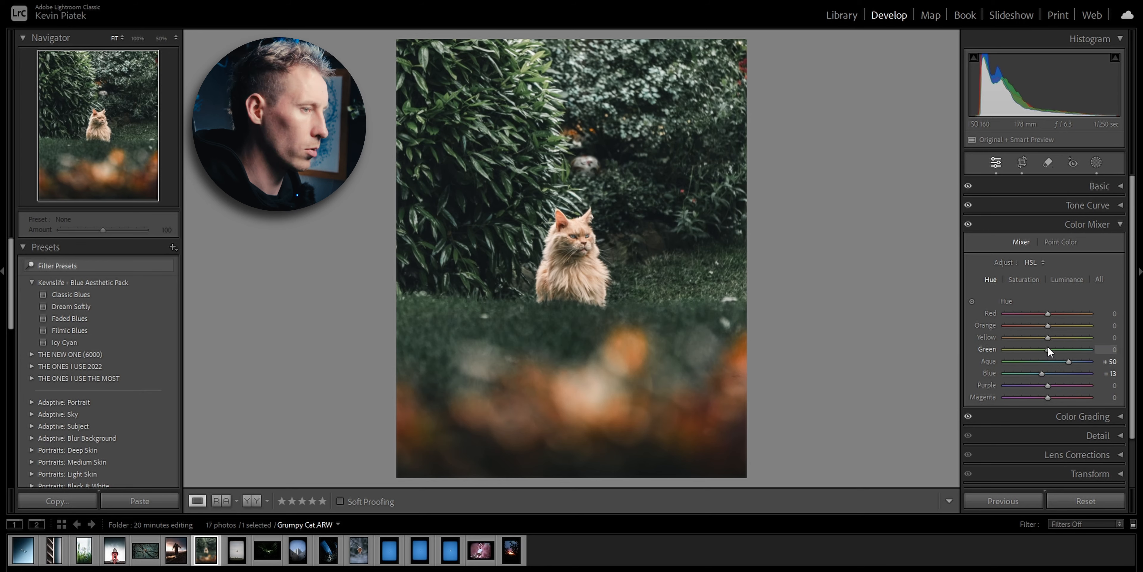
mouse_move(1048, 347)
mouse_down()
mouse_move(1065, 349)
mouse_move(1018, 350)
mouse_move(1080, 350)
mouse_move(1069, 350)
mouse_up()
click(1024, 280)
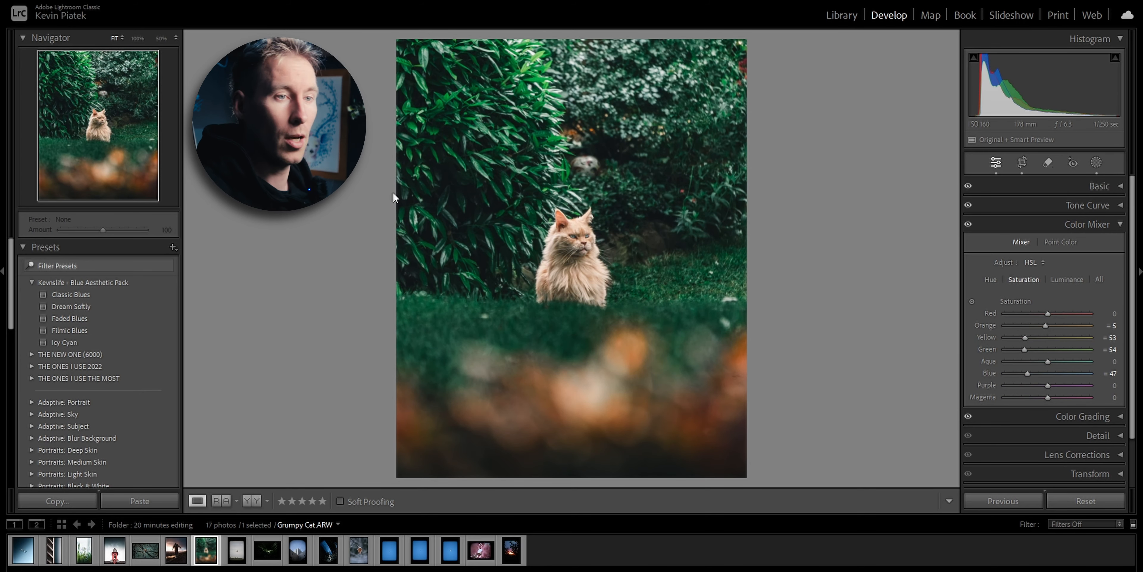
Inspect the cat and the grass up close, and compare the teal-toned grade with the unedited photo
click(575, 232)
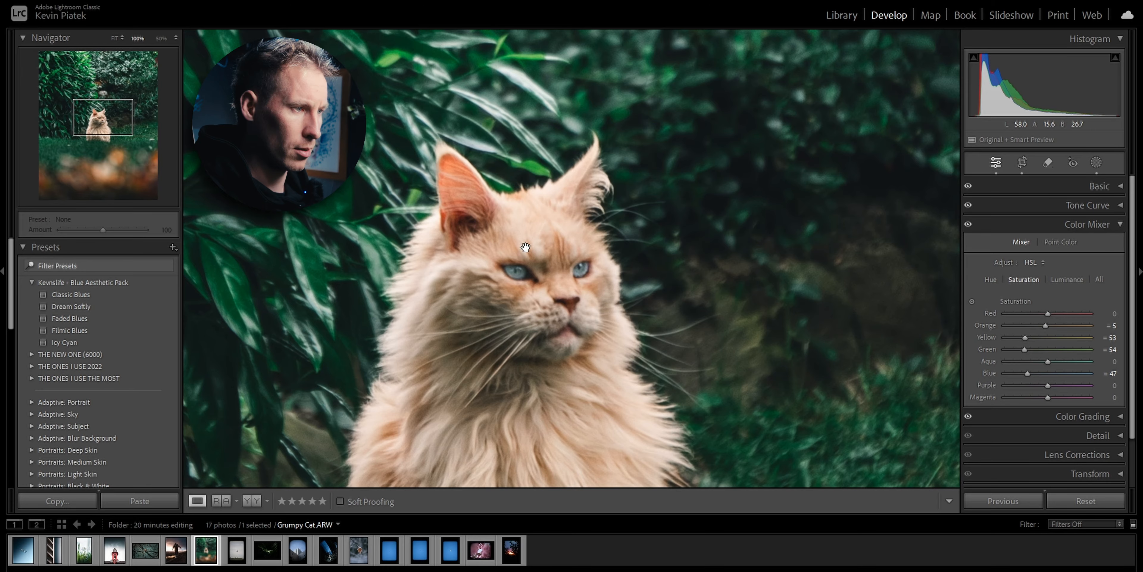
click(97, 119)
drag(113, 127, 115, 128)
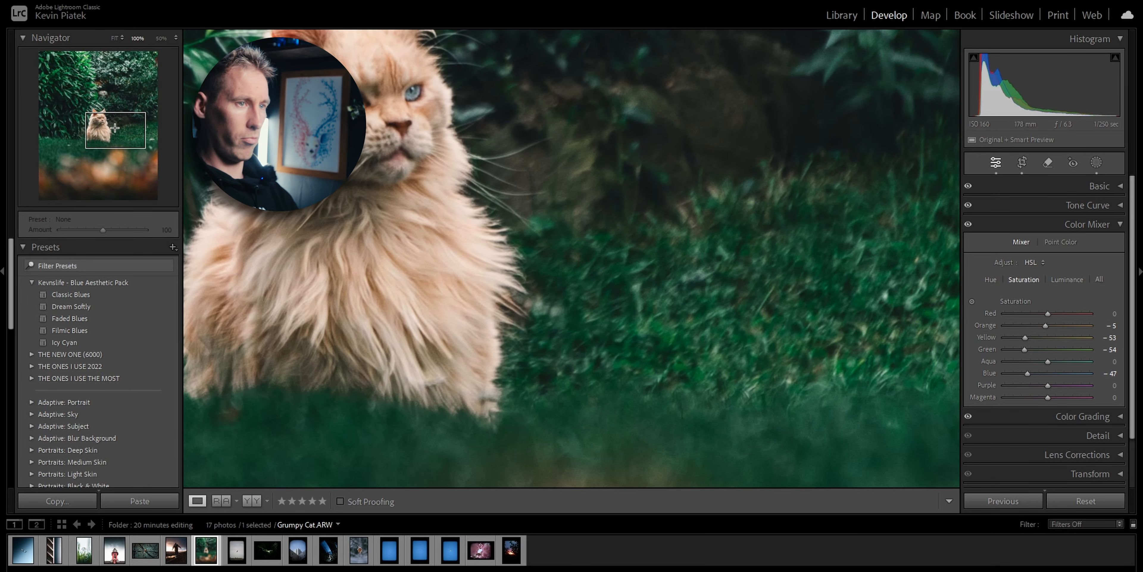
click(638, 174)
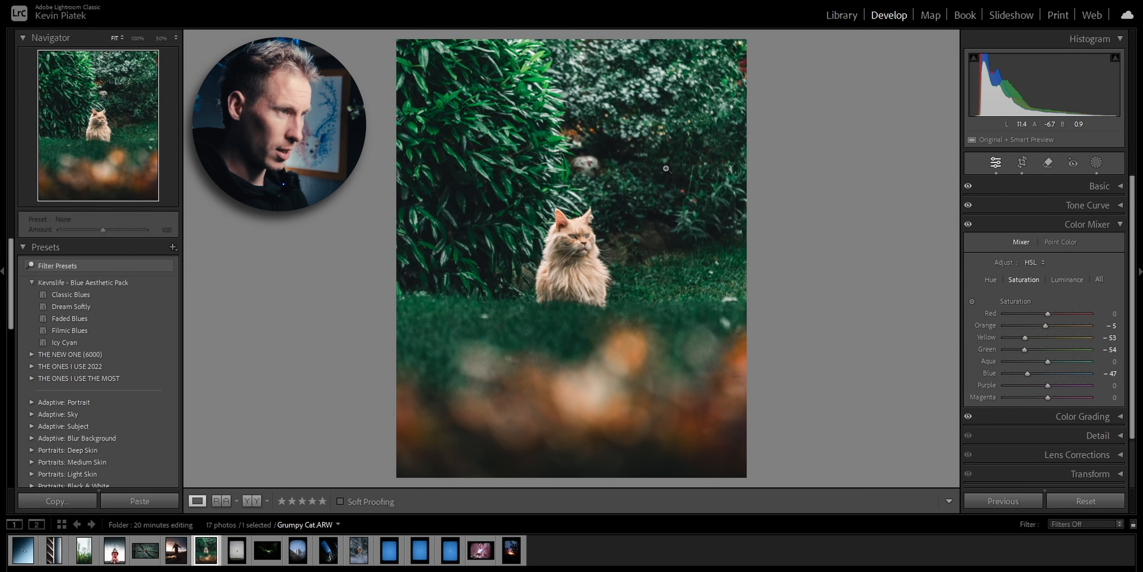
key(backslash)
key(backslash)
key(backslash)
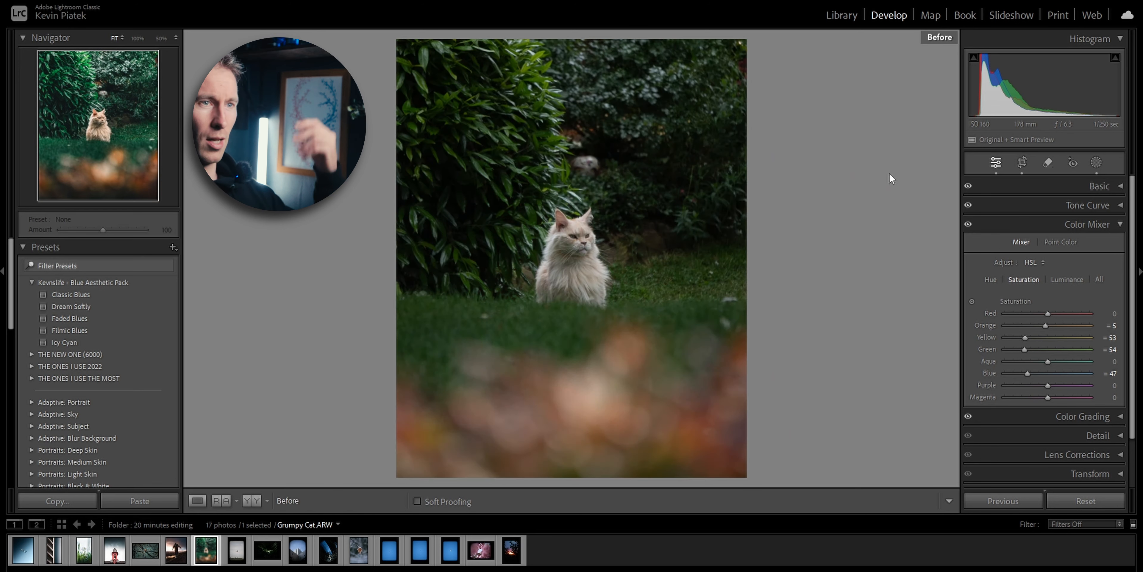
key(backslash)
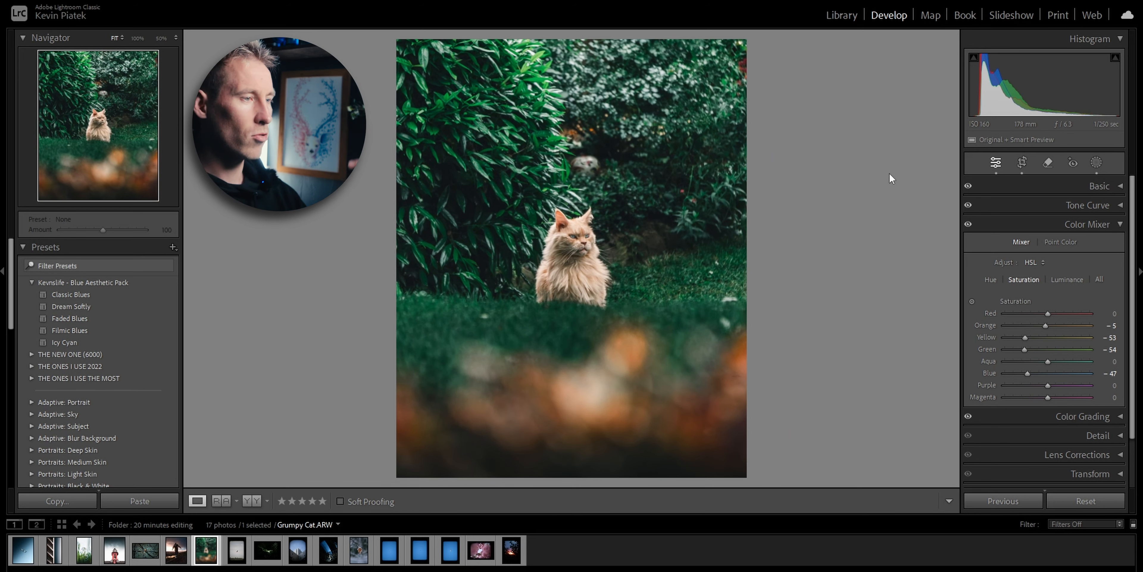
key(backslash)
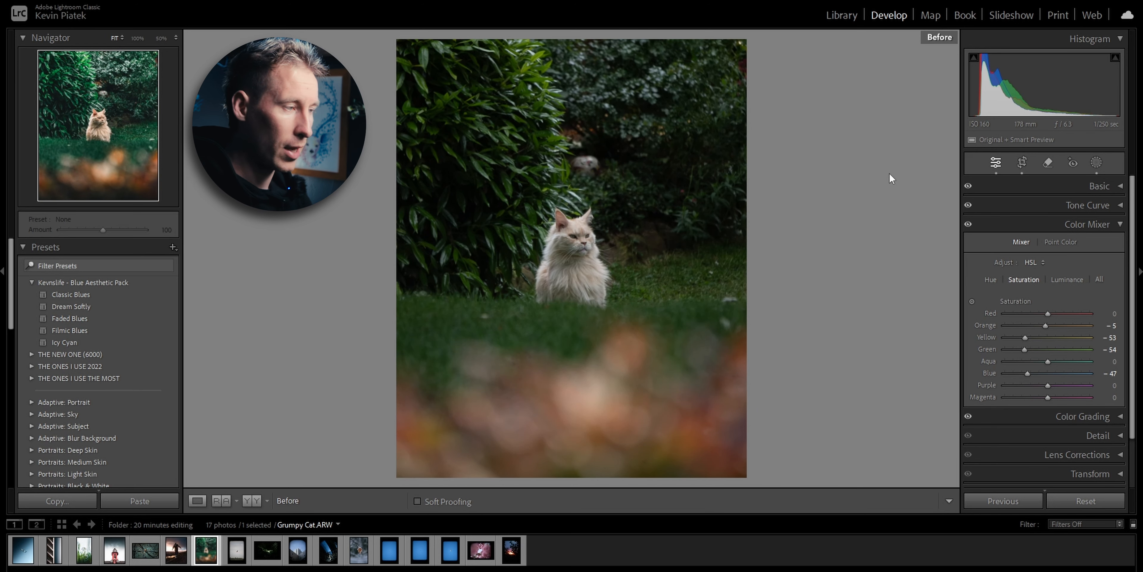
key(backslash)
key(backslash)
key(backslash)
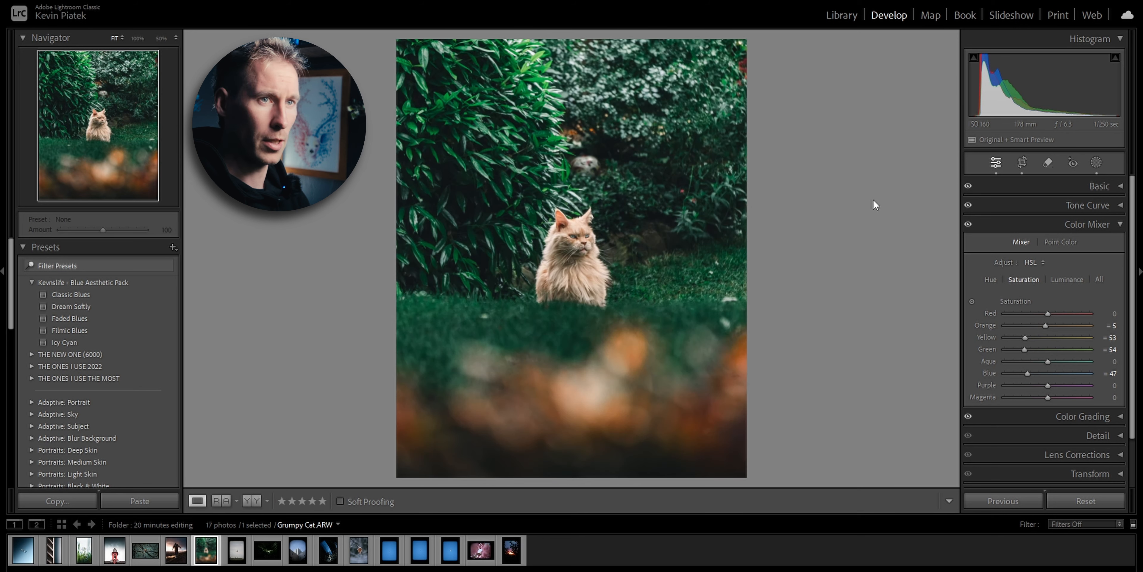
Switch to the photo Red Kite.ARW and inspect the bird and surrounding sky at 100%
click(236, 550)
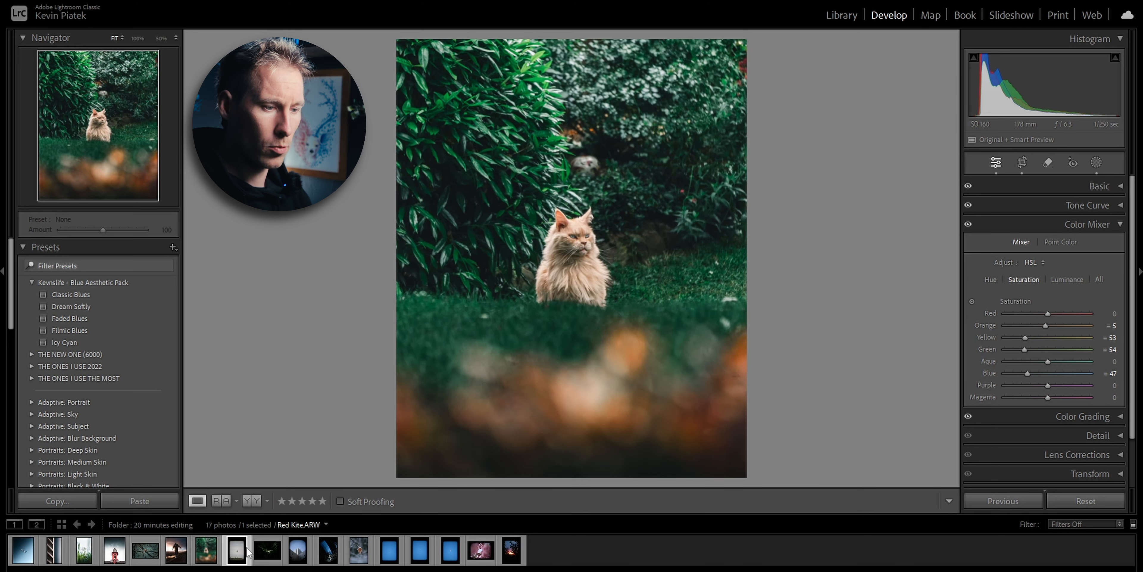
click(555, 265)
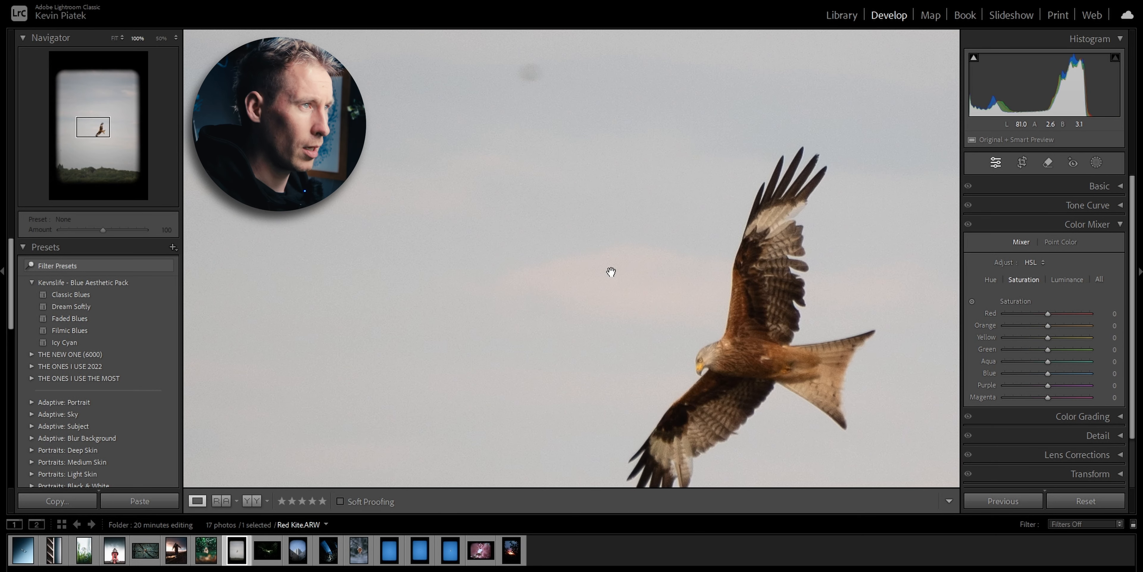
drag(610, 270, 618, 300)
drag(547, 151, 671, 173)
click(680, 171)
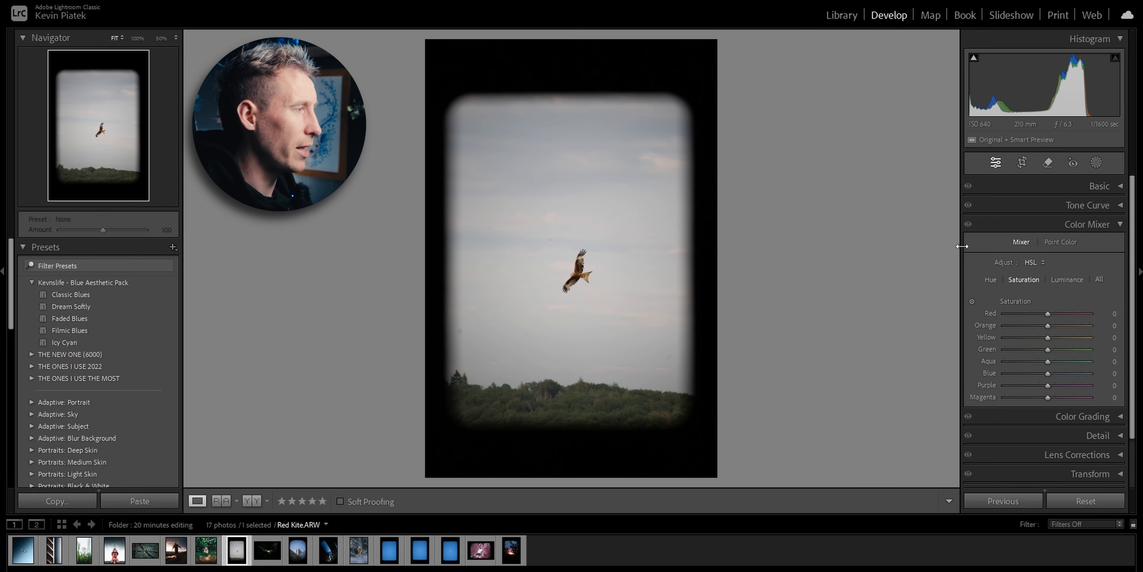
Crop the red kite photo to a 1 x 1 square tightly framing the bird, excluding the black border and trees
click(1023, 162)
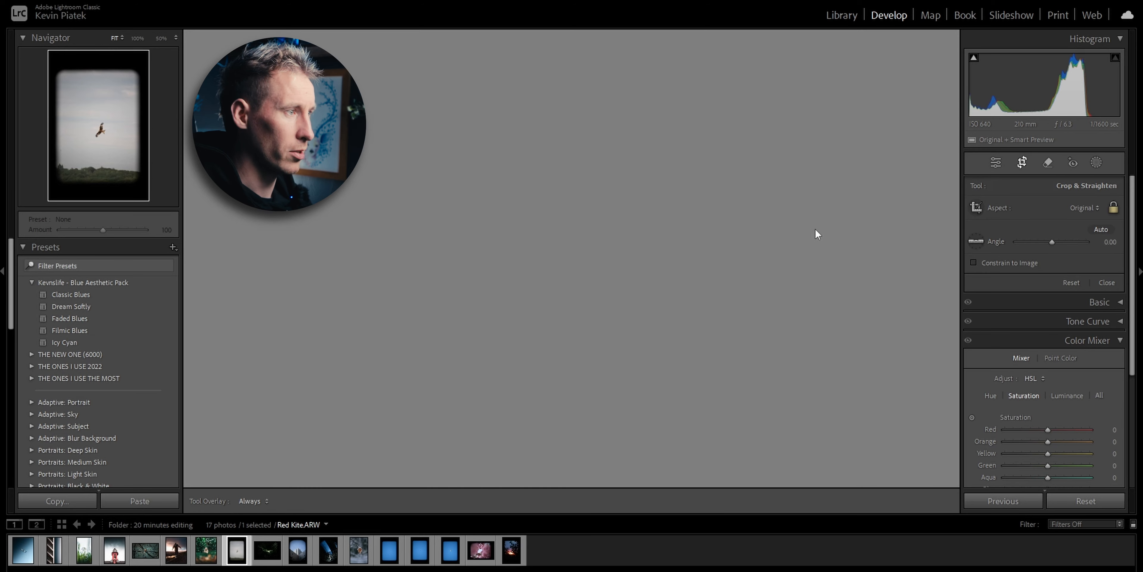
click(1073, 205)
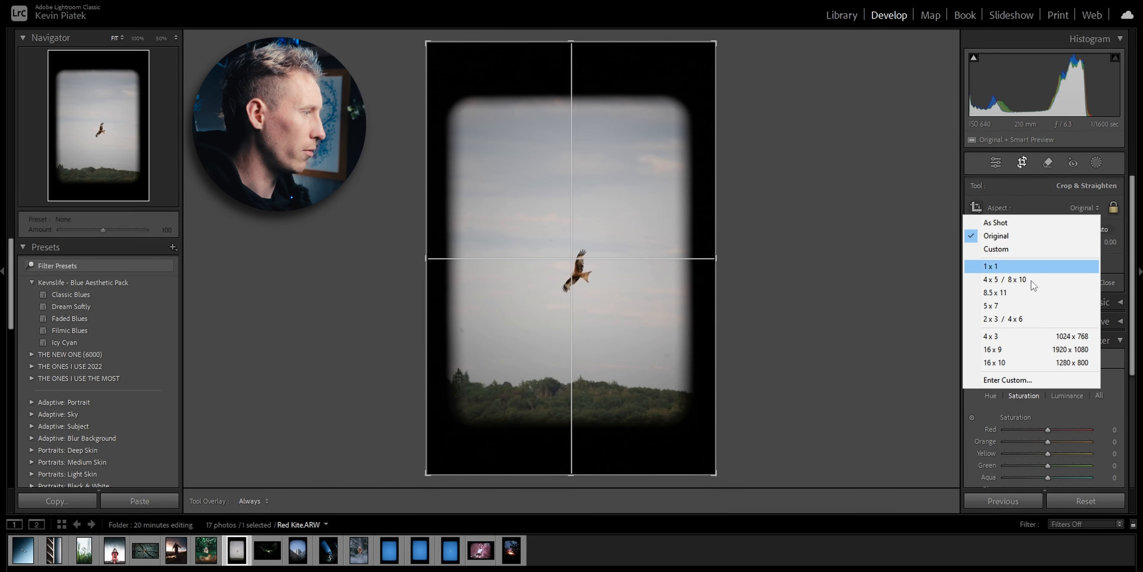
click(999, 266)
drag(754, 123, 644, 178)
drag(551, 248, 485, 276)
click(1108, 282)
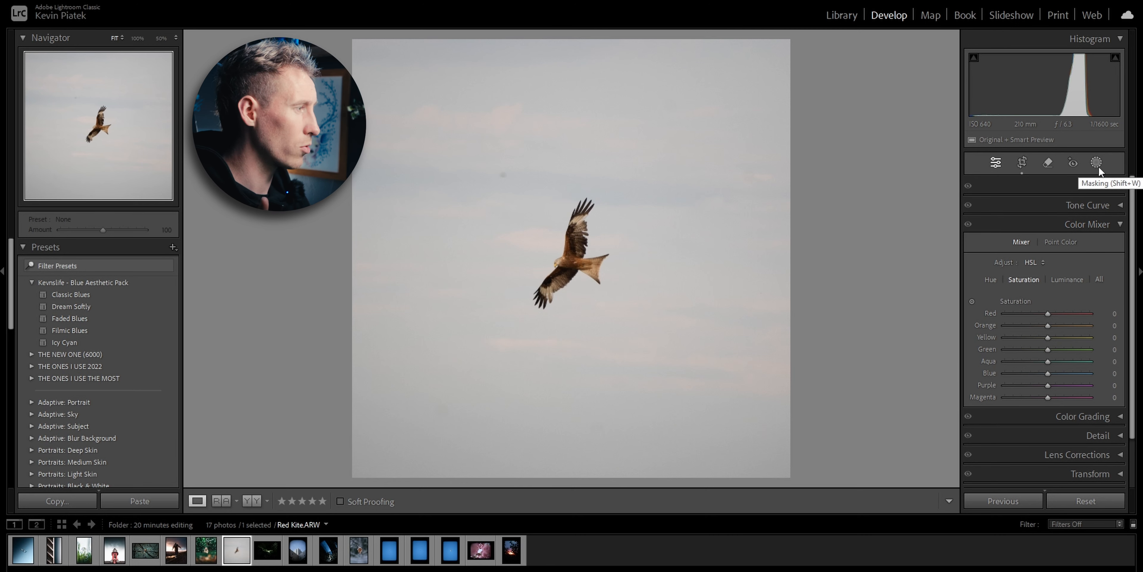
Raise the red kite photo's Shadows to +26 and create an inverted Objects mask of the bird that covers the sky
click(1117, 189)
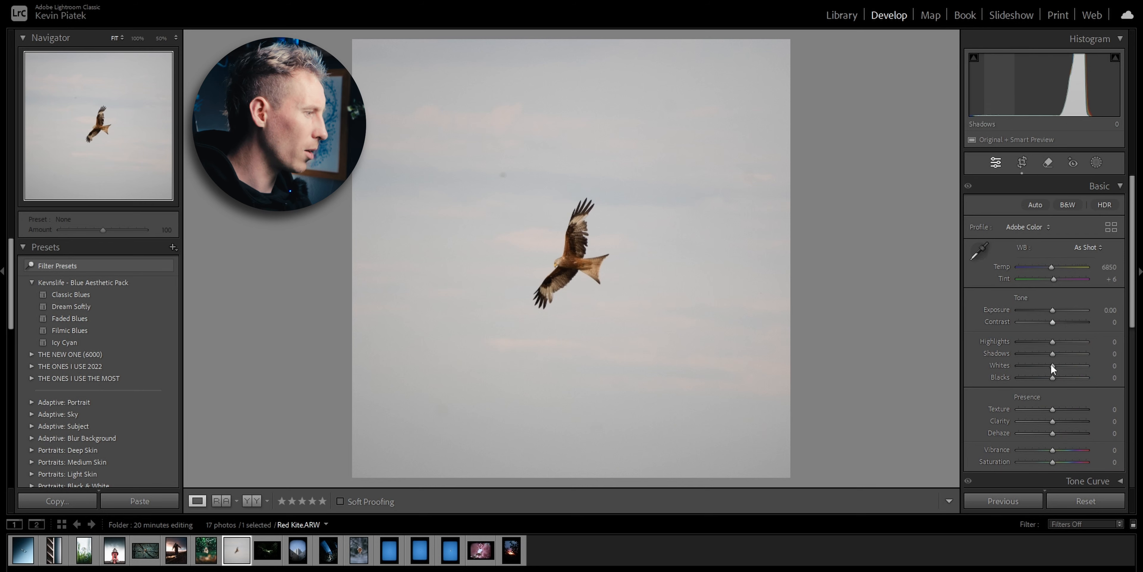
drag(1054, 354, 1076, 354)
click(1097, 162)
click(998, 260)
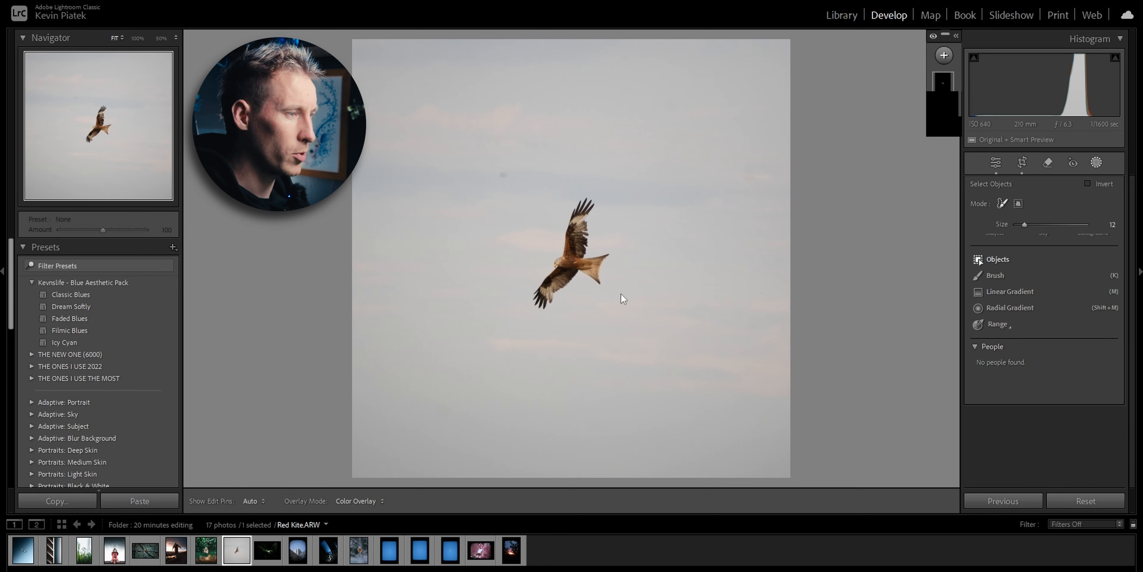
drag(597, 275, 583, 211)
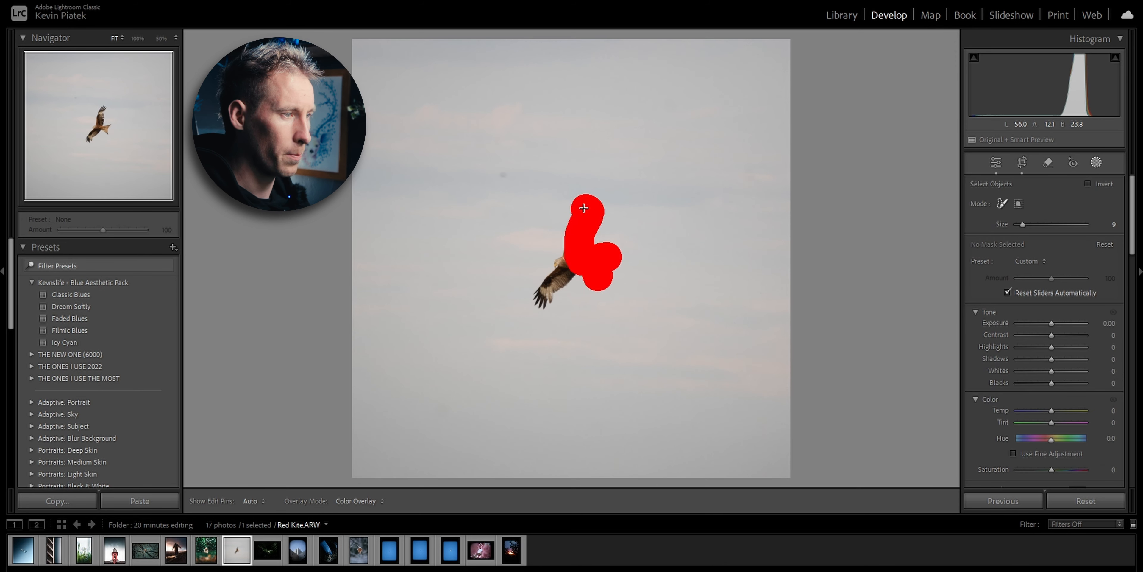
click(1087, 183)
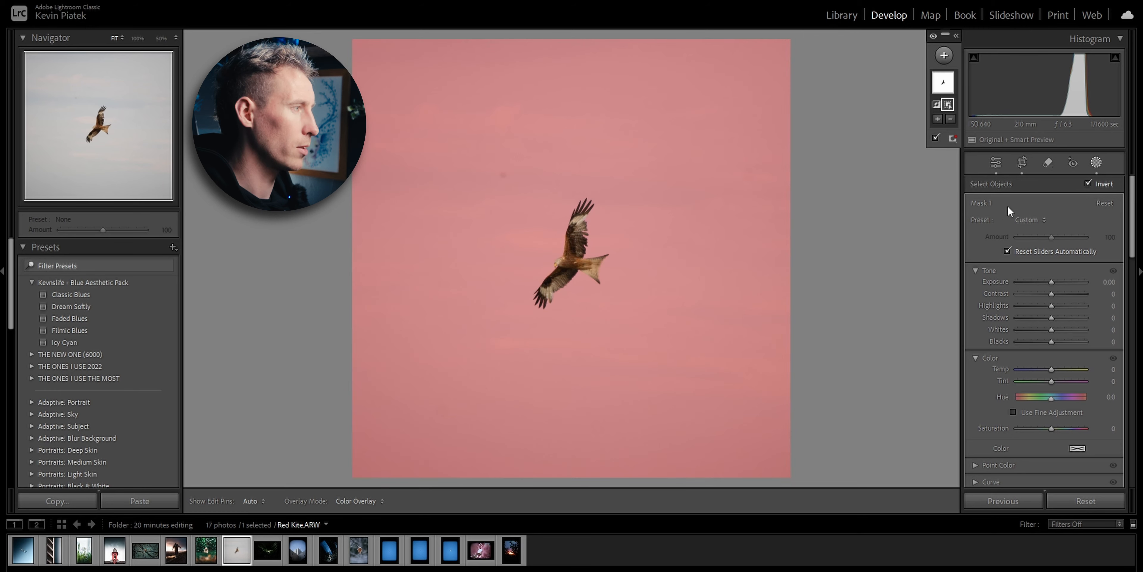
Intersect the sky mask with a slanted linear gradient fading from the image's left edge past the bird to the lower right
right_click(950, 92)
mouse_move(994, 148)
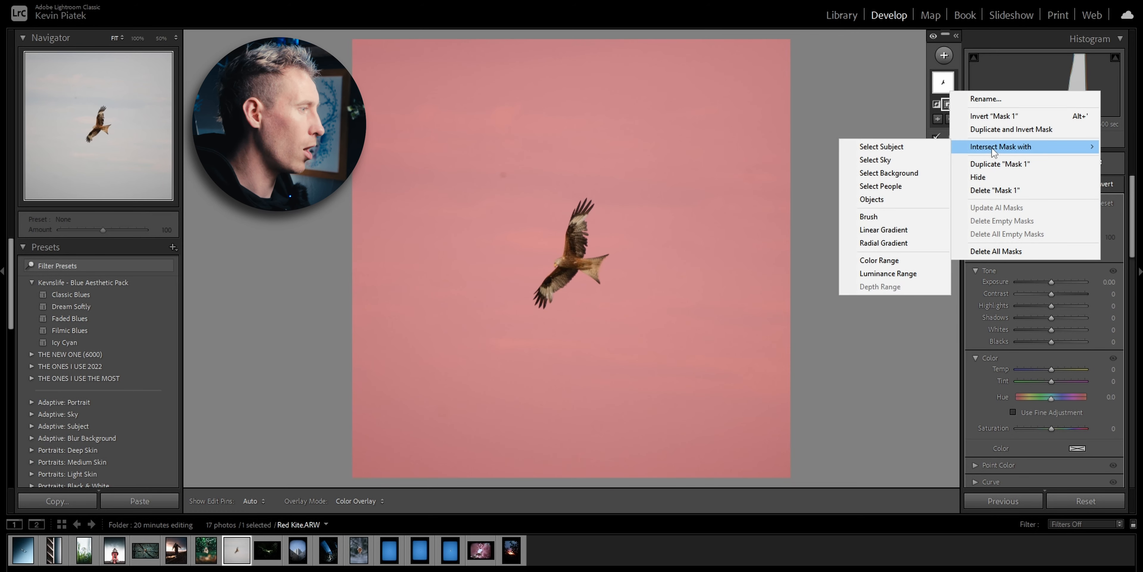
click(914, 235)
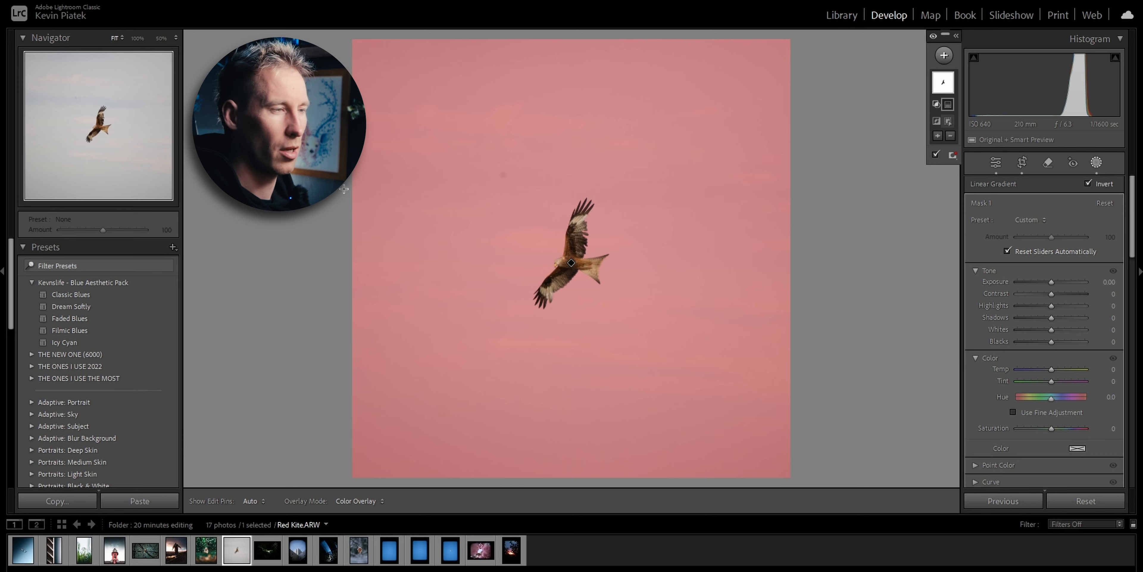
drag(338, 190, 723, 326)
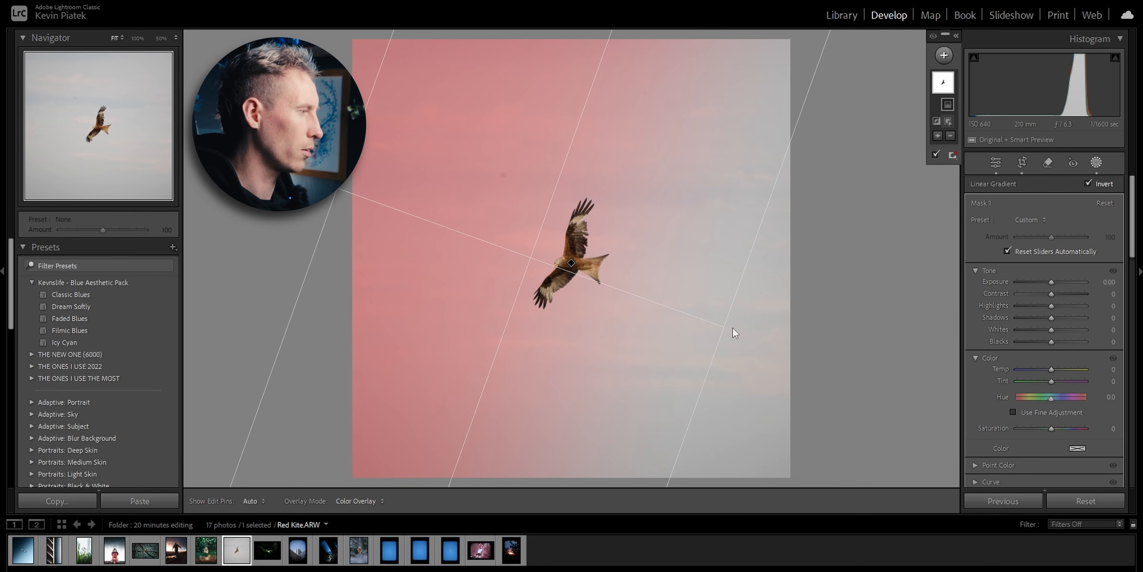
Brighten the left part of the sky through the gradient mask by setting Contrast to -100 and raising Exposure without clipping the highlights
drag(1051, 282, 1017, 294)
double_click(1004, 283)
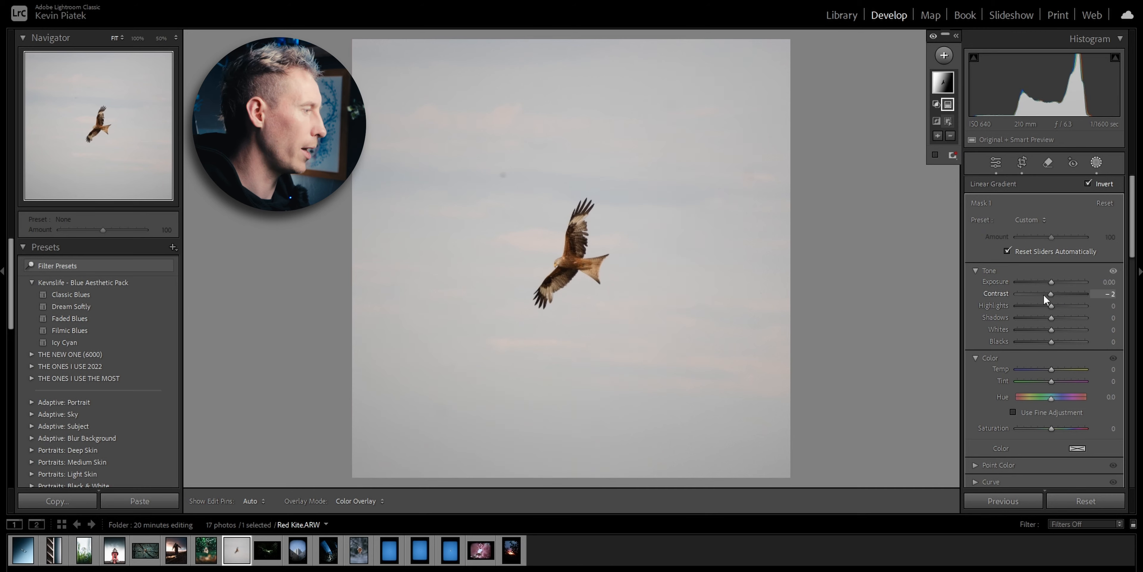
scroll(1004, 326, down, 2)
drag(1049, 457, 1018, 457)
scroll(1022, 380, up, 2)
drag(1051, 282, 1070, 283)
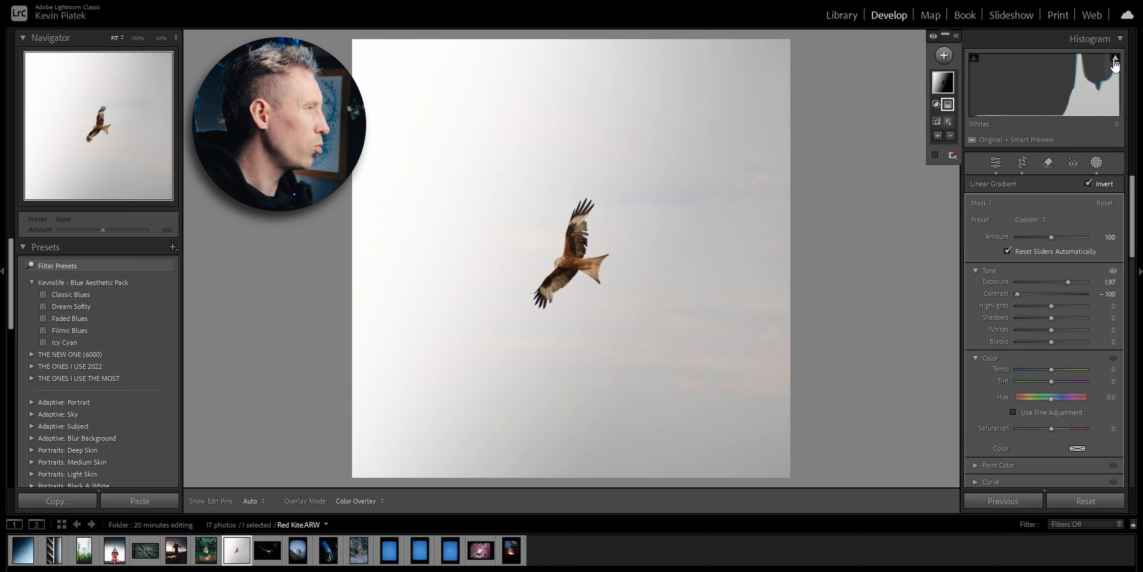
mouse_move(1115, 63)
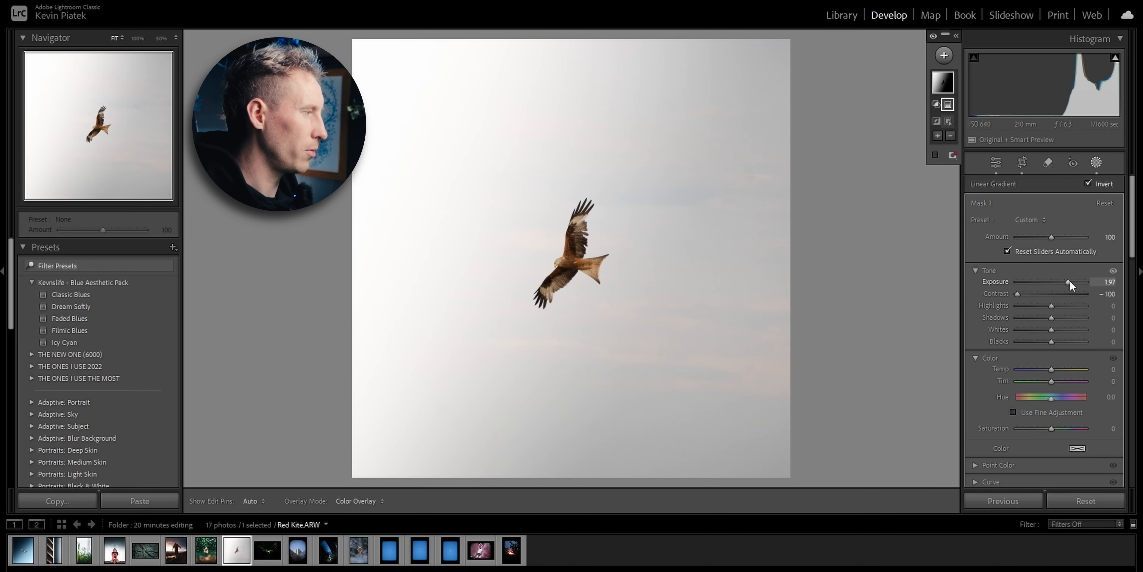
drag(1070, 283, 1066, 282)
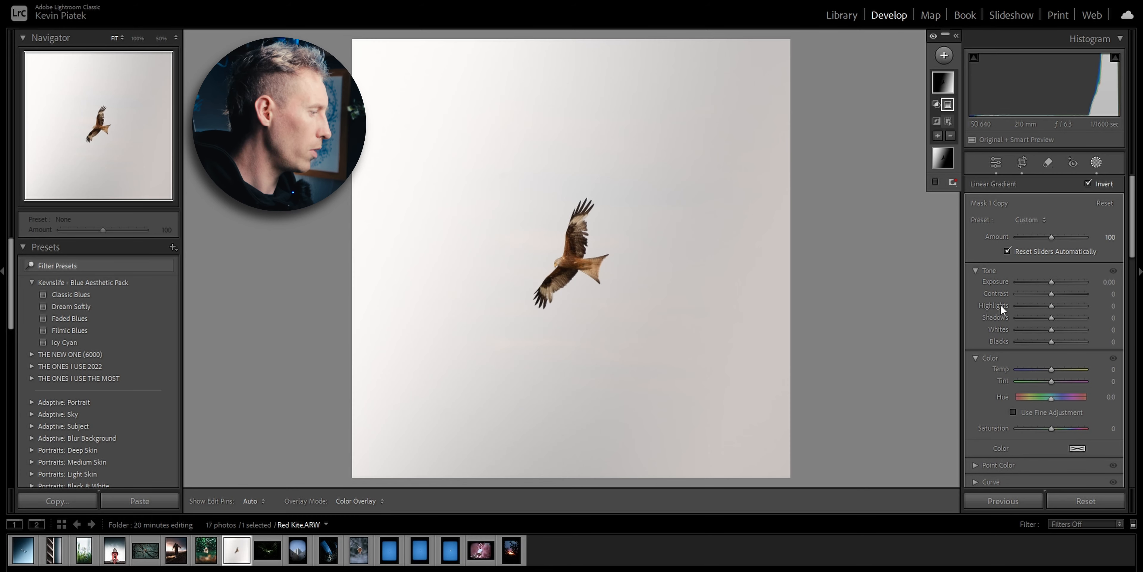
Darken the right part of the sky with the opposite gradient mask at Exposure -3.16 and shift its gradient closer to the bird
scroll(997, 400, down, 2)
scroll(1004, 453, up, 2)
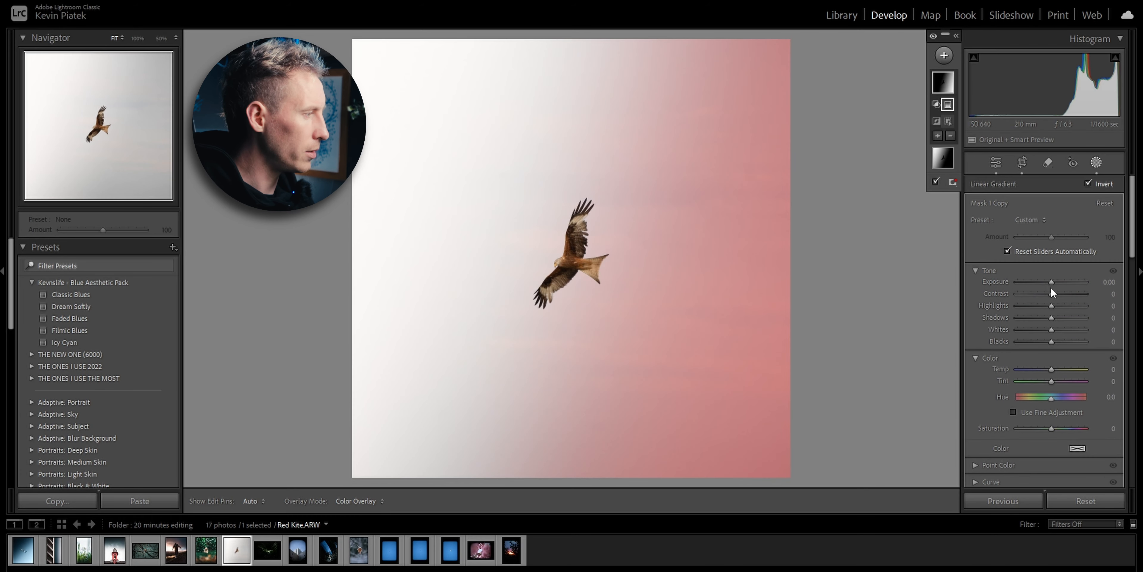
drag(1052, 288, 1024, 276)
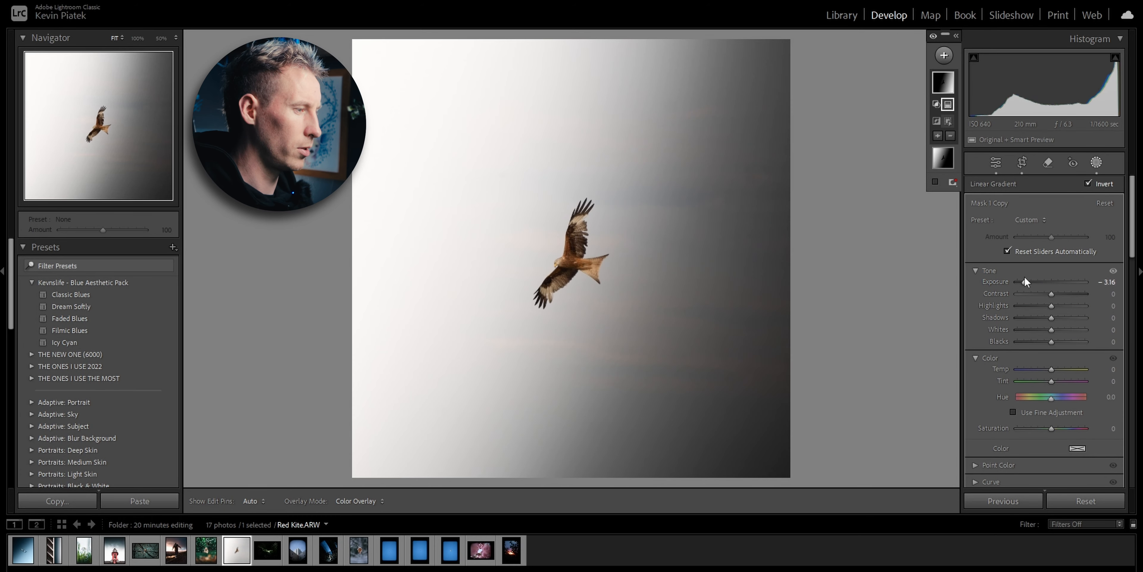
drag(677, 270, 636, 275)
Set the saturation of all colors in the Color Mixer to -100, starting with Red
click(1099, 167)
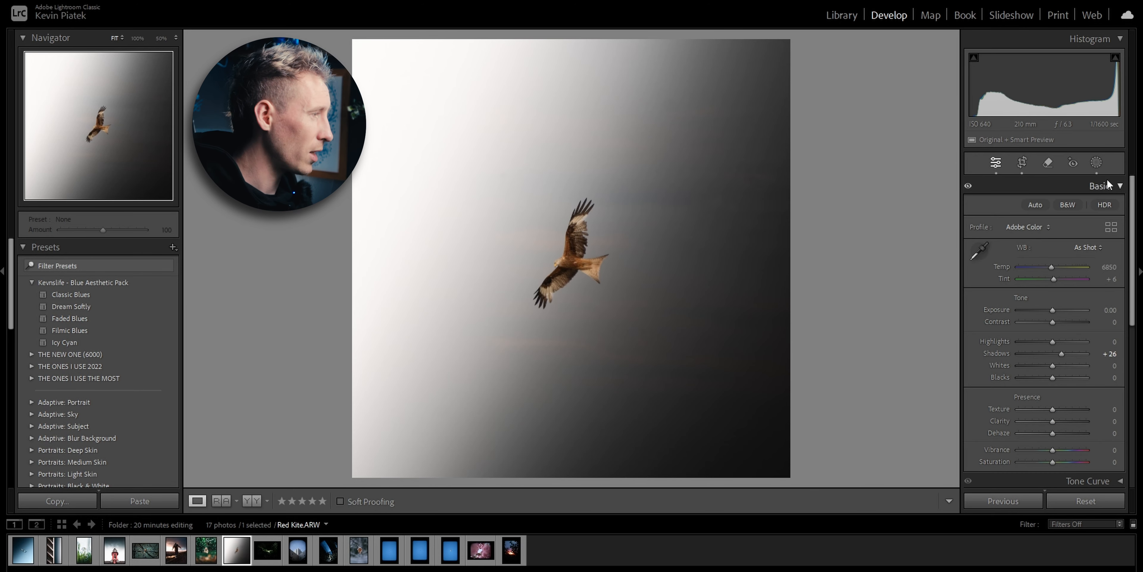
click(1100, 186)
drag(1048, 314, 1002, 313)
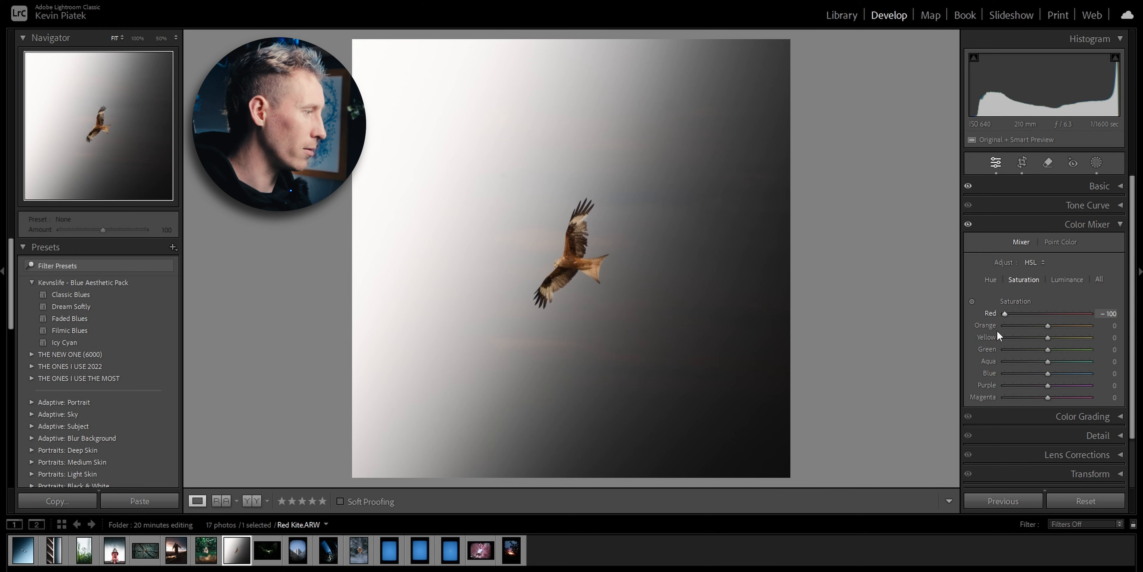
Create another Objects mask by painting over the bird and invert it to cover the whole sky
click(1097, 163)
click(954, 133)
mouse_move(586, 196)
mouse_down()
mouse_move(544, 298)
mouse_move(557, 273)
mouse_move(557, 300)
mouse_up()
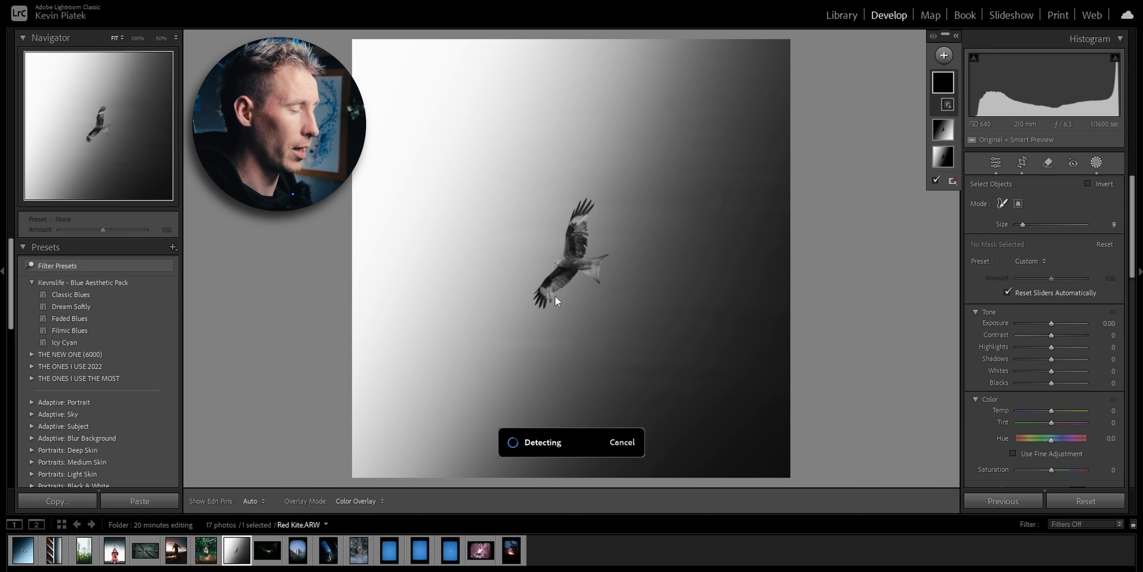
click(1095, 184)
Tint the whole-sky mask blue with a color of hue 220 and saturation 43%
scroll(1005, 353, down, 3)
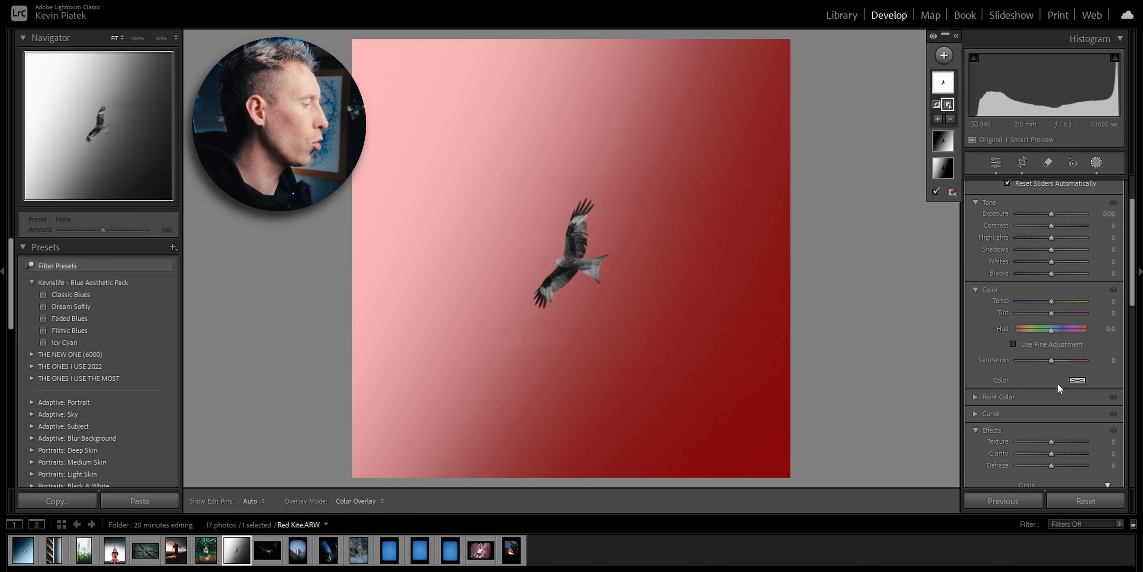
click(1077, 380)
mouse_move(990, 449)
mouse_down()
mouse_move(966, 448)
mouse_move(988, 448)
mouse_up()
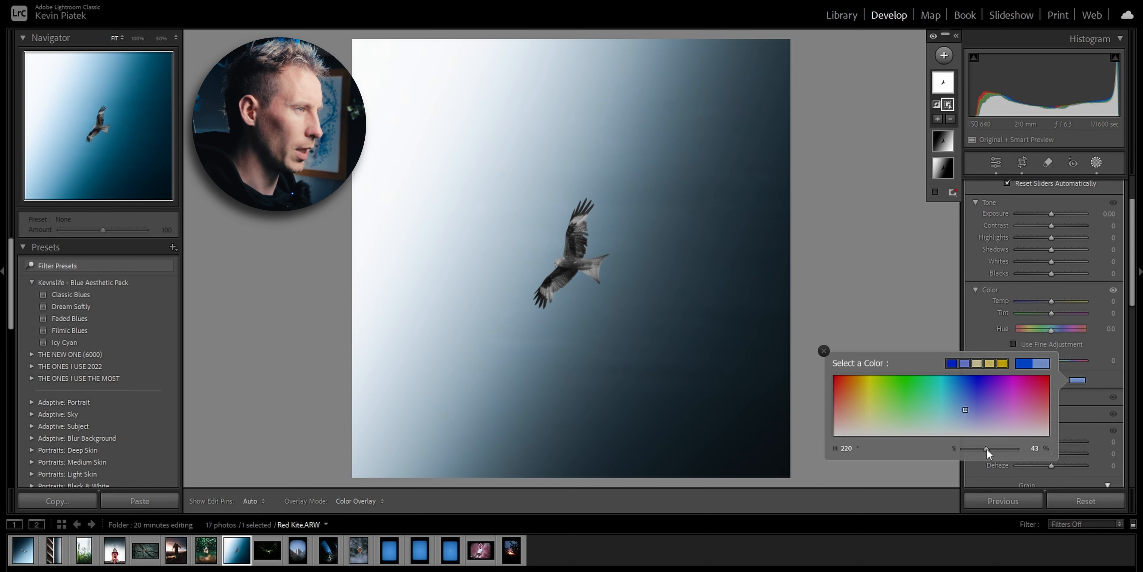
click(1105, 379)
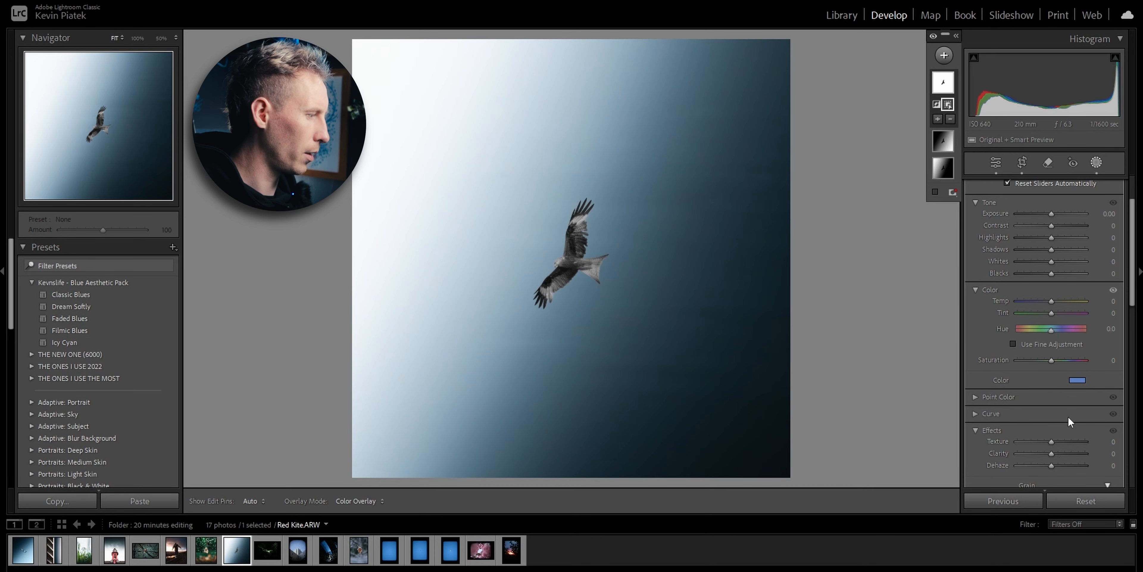
Soften the sky in the same mask with Texture -70, Clarity -53 and Dehaze -19
drag(1052, 466, 1027, 444)
double_click(994, 464)
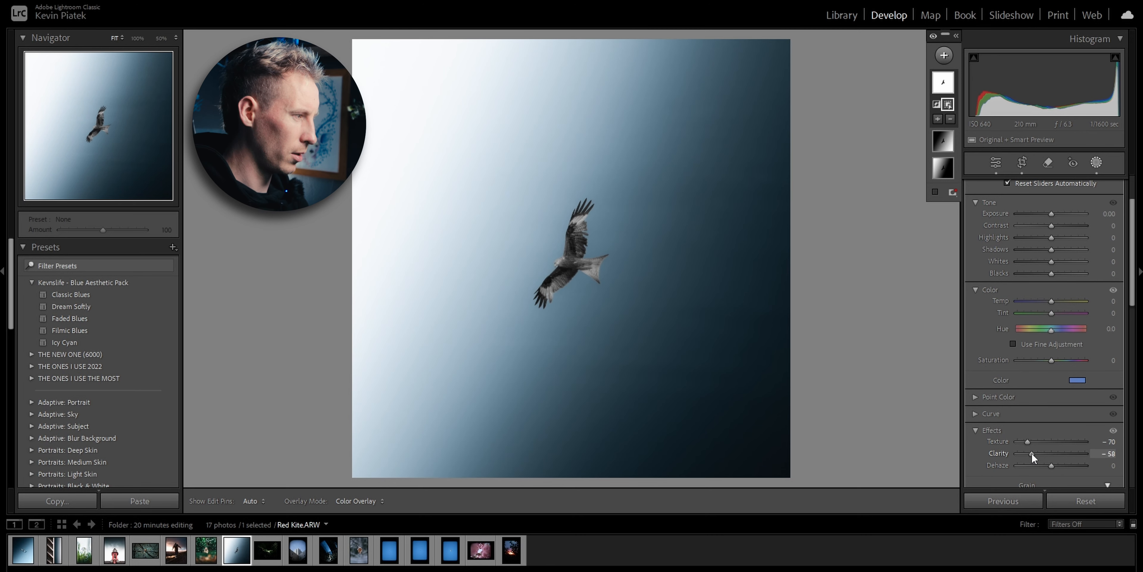
drag(1050, 466, 1046, 466)
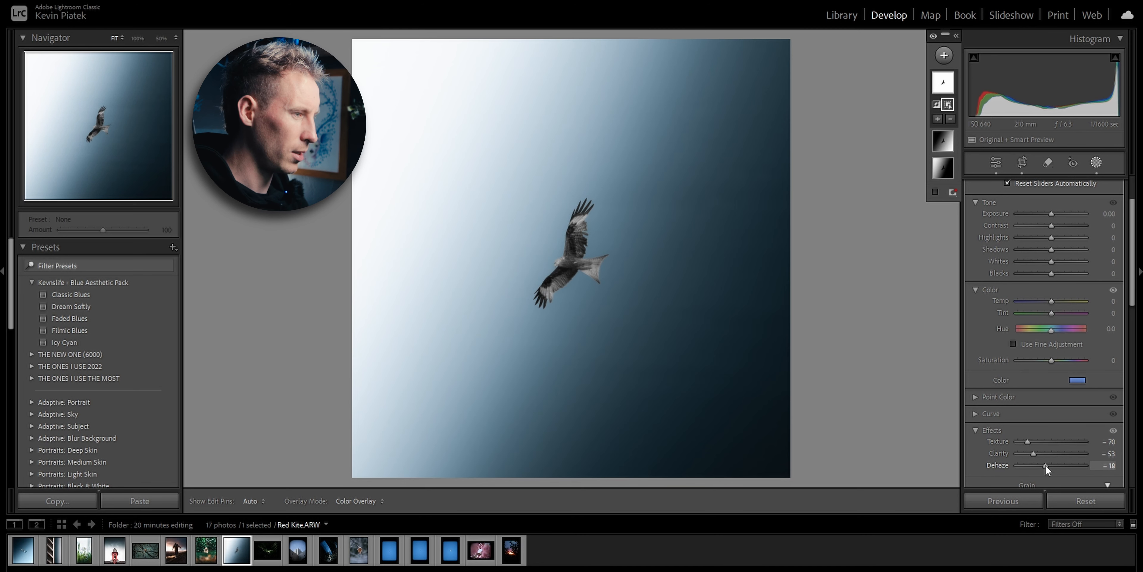
Add a new Objects mask covering only the bird by painting over its wings and body
click(944, 56)
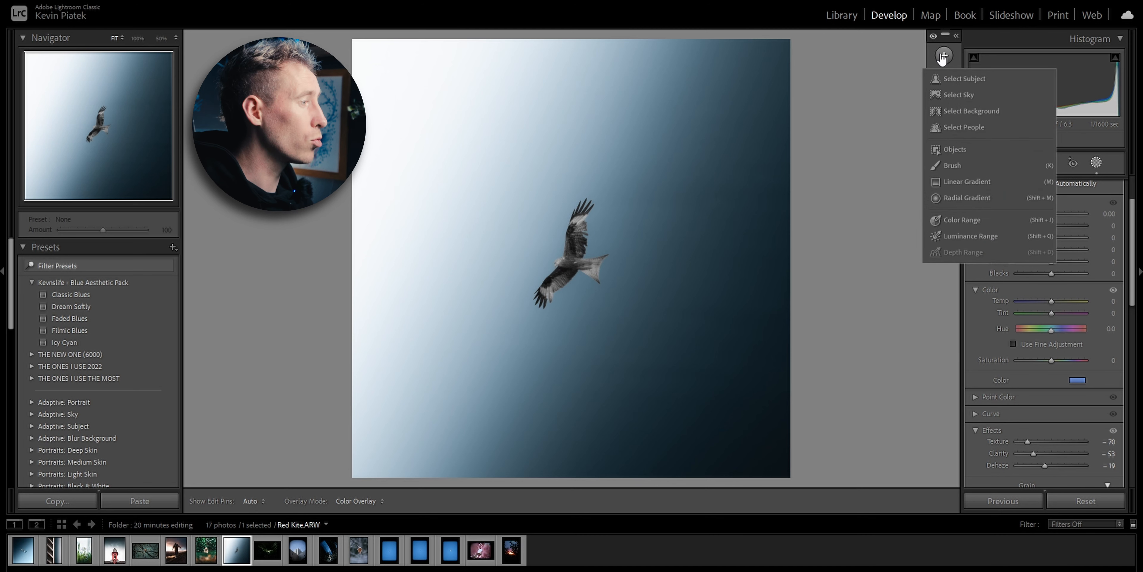
click(959, 148)
mouse_move(585, 204)
mouse_down()
mouse_move(542, 303)
mouse_move(601, 261)
mouse_up()
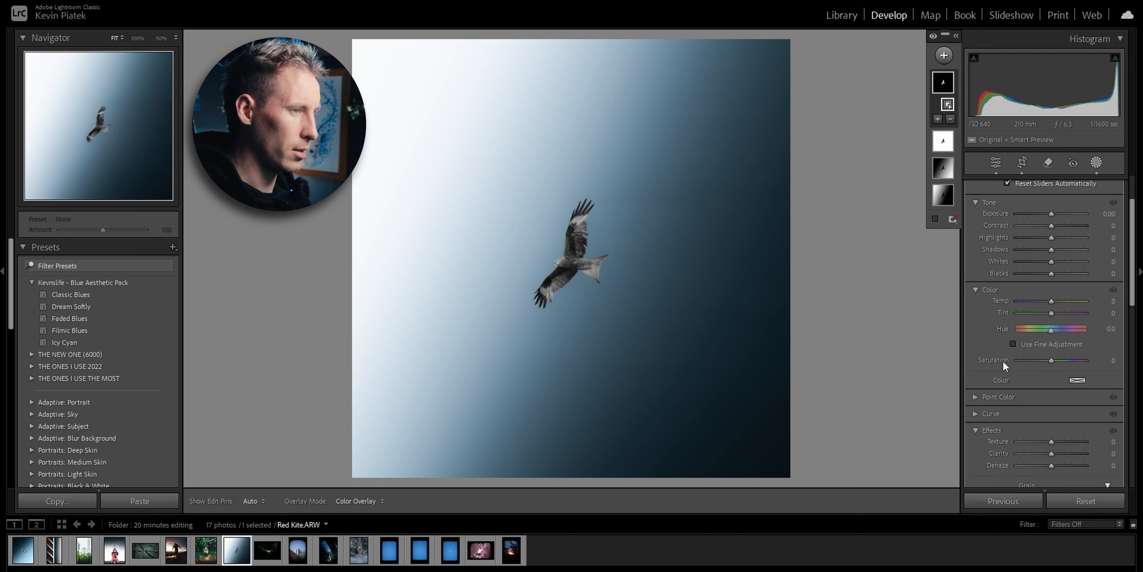
Reset the Red, Orange and Yellow saturation in the Color Mixer to 0 to restore the bird's colors
click(1095, 155)
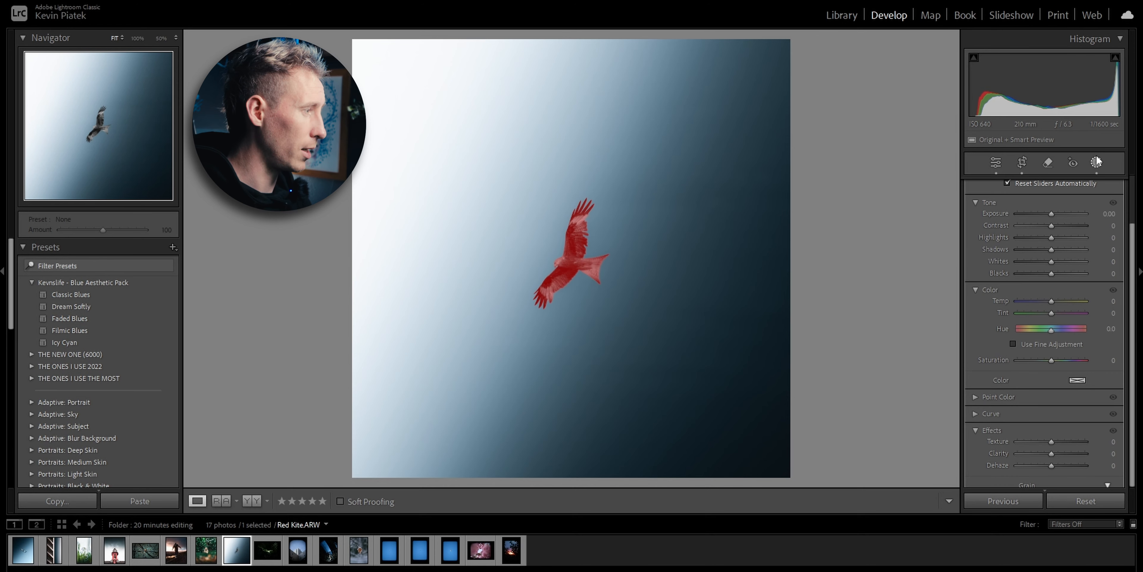
double_click(993, 256)
double_click(989, 269)
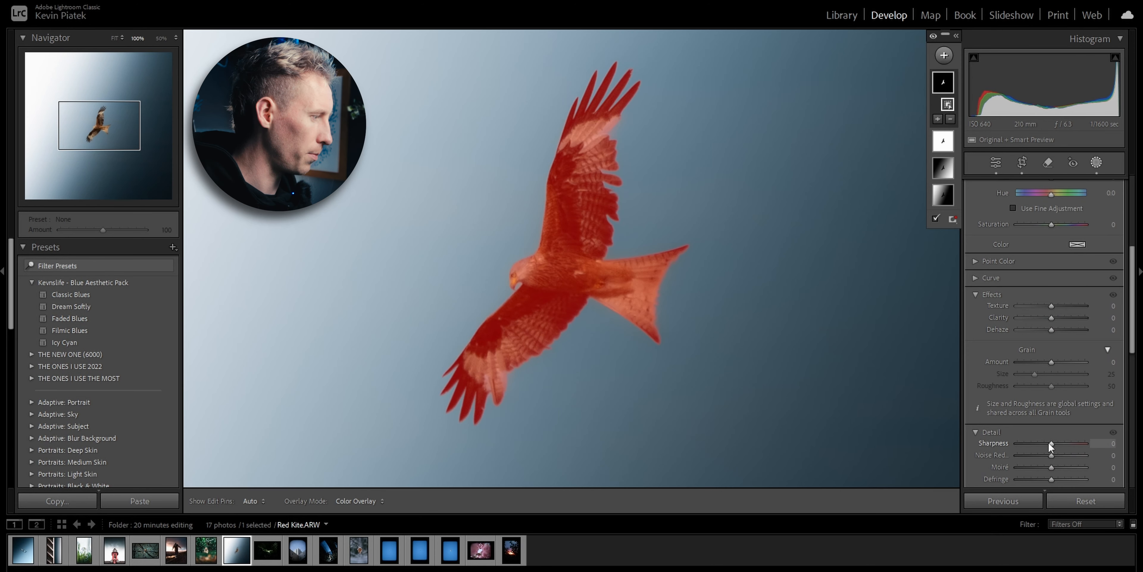
Bring out the bird's detail by raising Sharpness and Texture in its mask
mouse_move(1051, 443)
mouse_down()
mouse_move(1070, 444)
mouse_move(1053, 454)
mouse_move(1073, 444)
mouse_up()
drag(1052, 305, 1063, 305)
scroll(1063, 304, up, 2)
drag(1052, 234, 1040, 234)
click(526, 182)
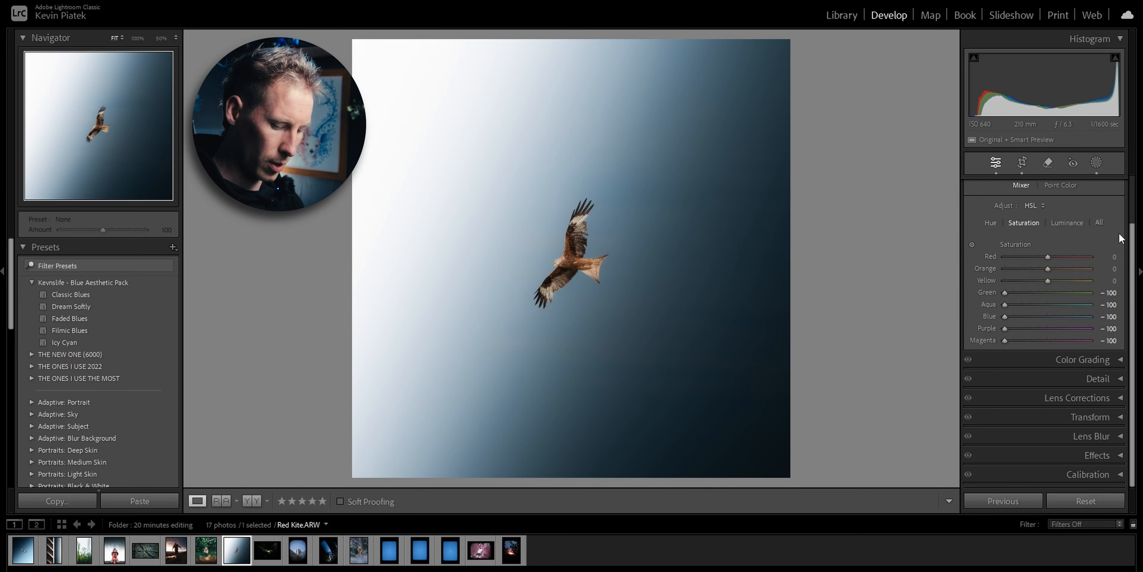
Compare the graded red kite photo with the unedited version several times
key(backslash)
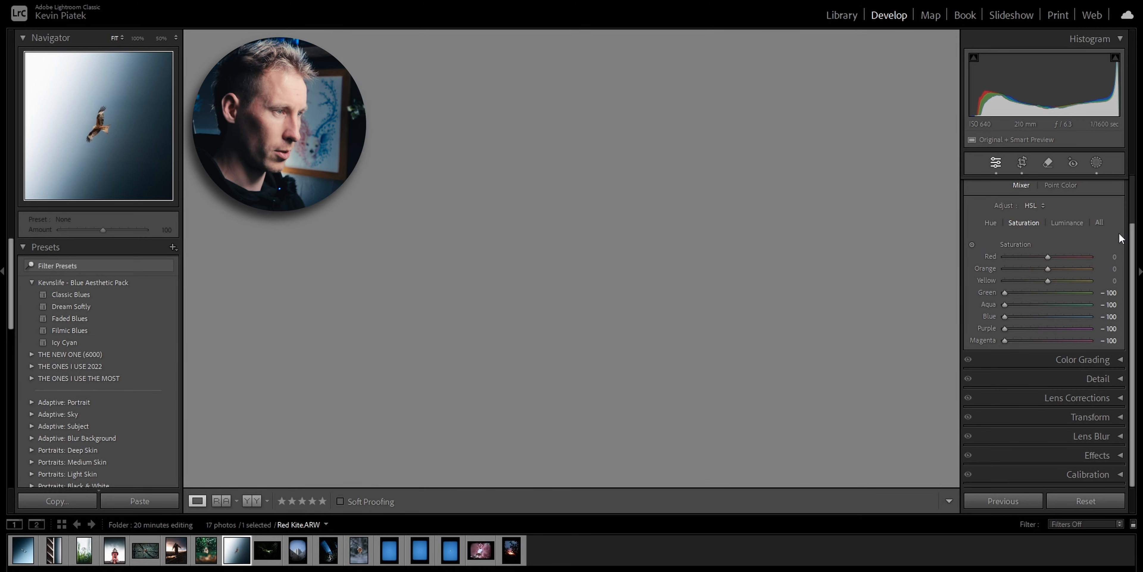
key(backslash)
key(backslash)
key(backslash)
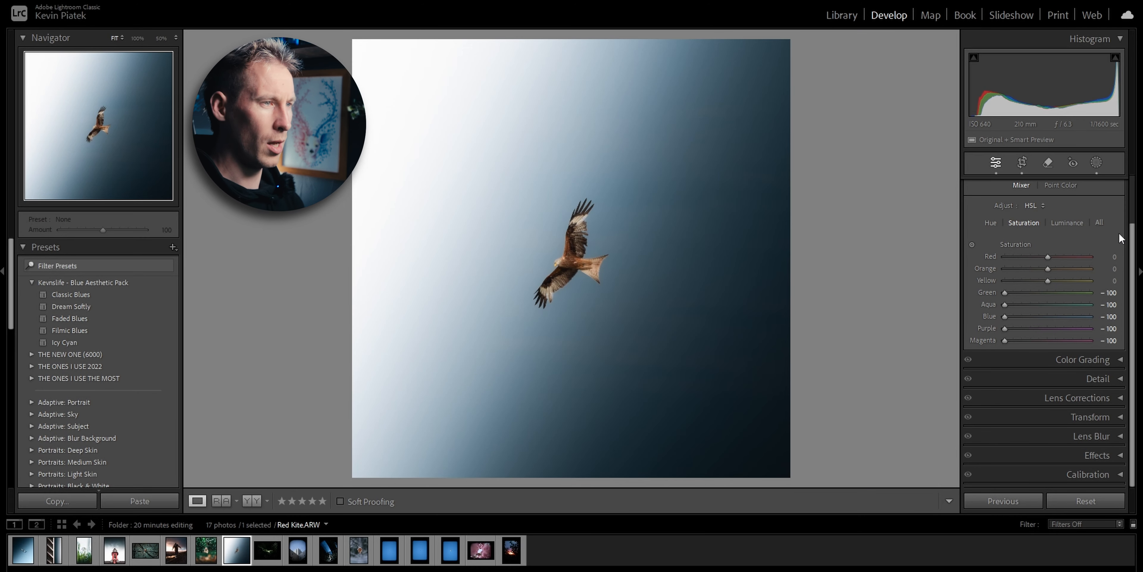
key(backslash)
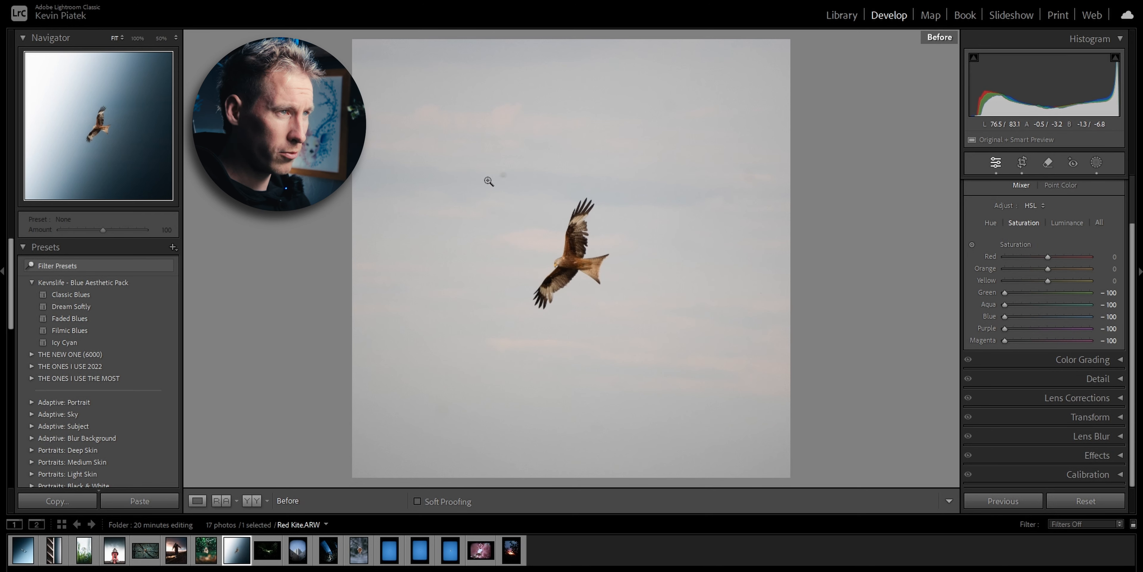
key(backslash)
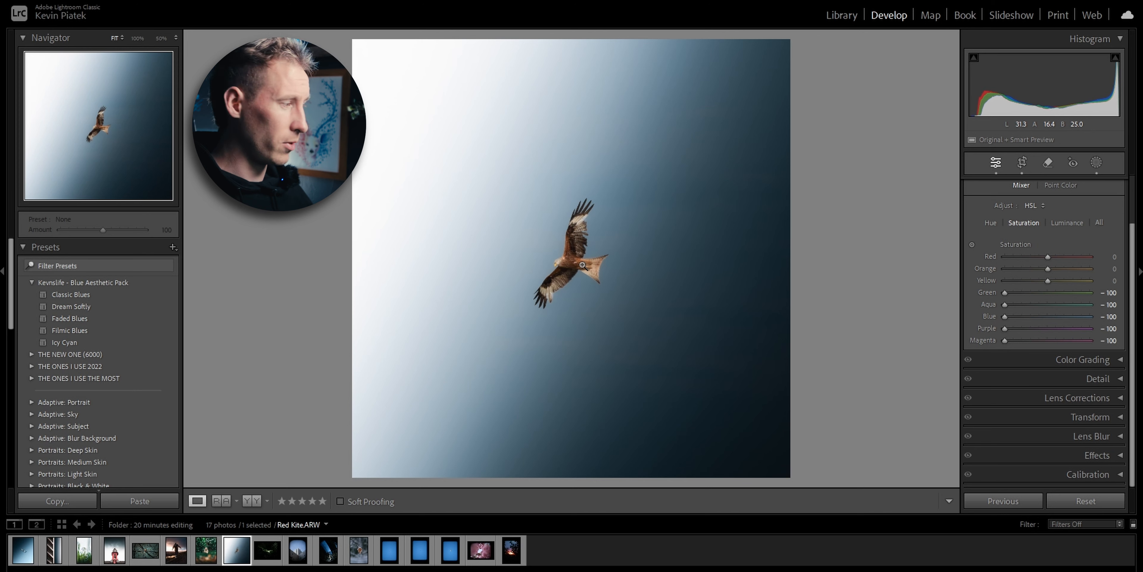
click(1097, 164)
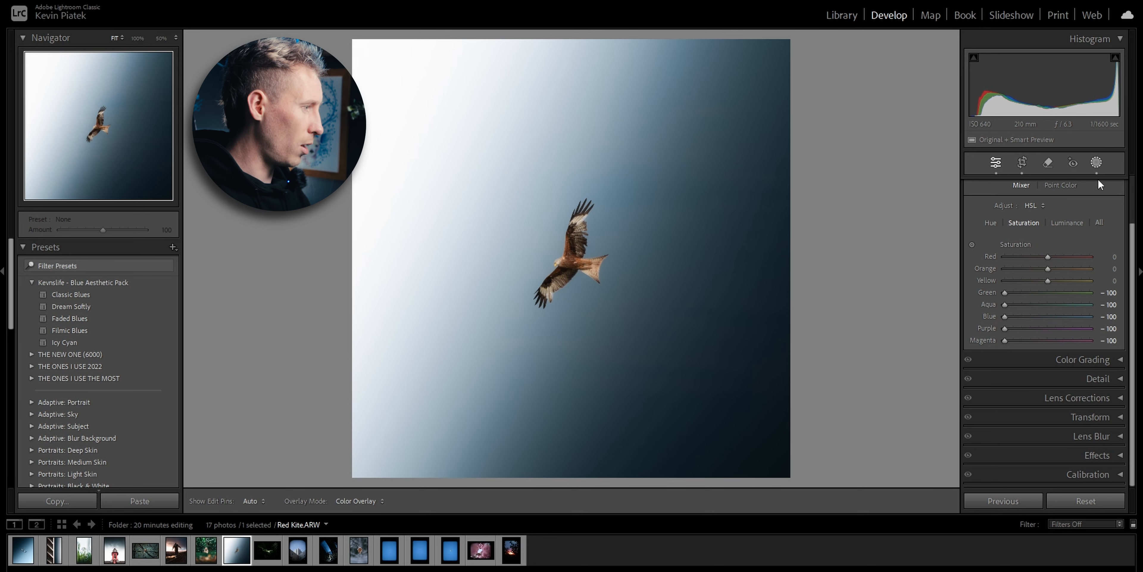
scroll(1045, 384, down, 3)
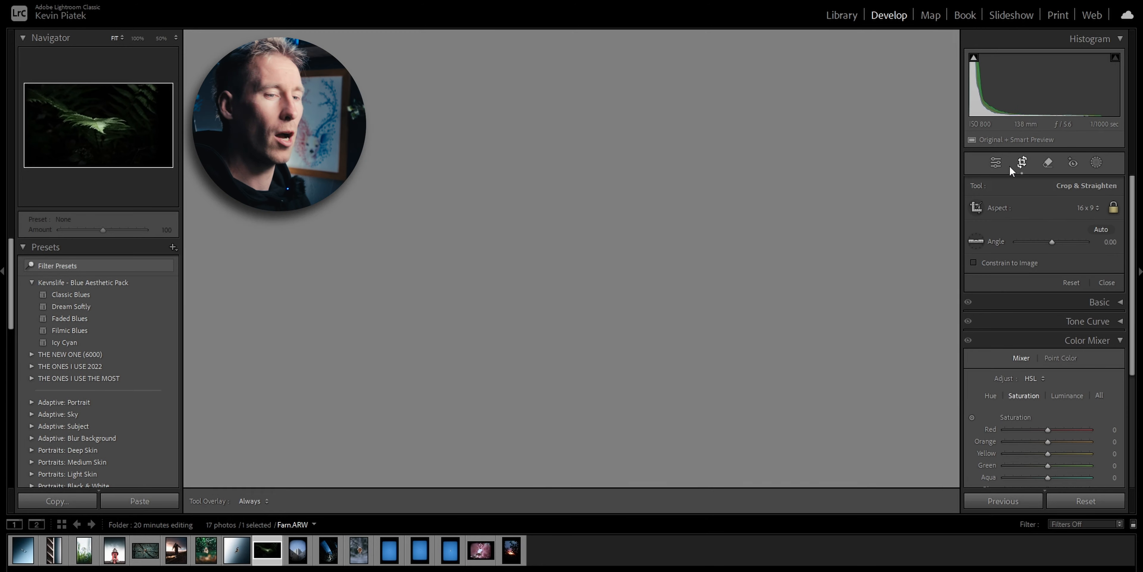
Crop the photo Farn.ARW to 16 x 9 and apply the Filmic Blues preset to it
click(1021, 163)
click(124, 342)
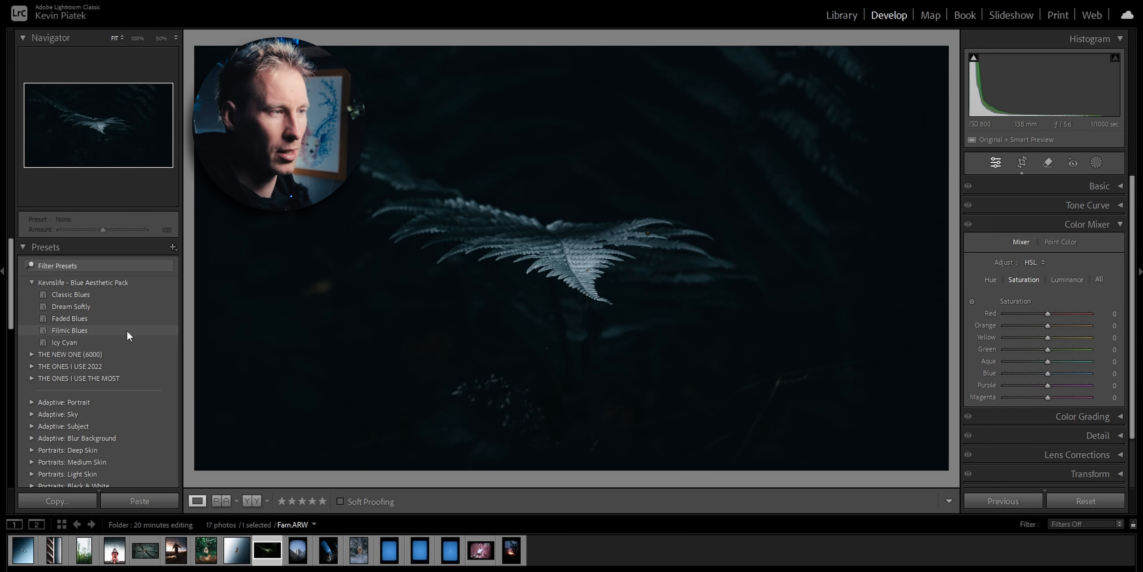
click(127, 330)
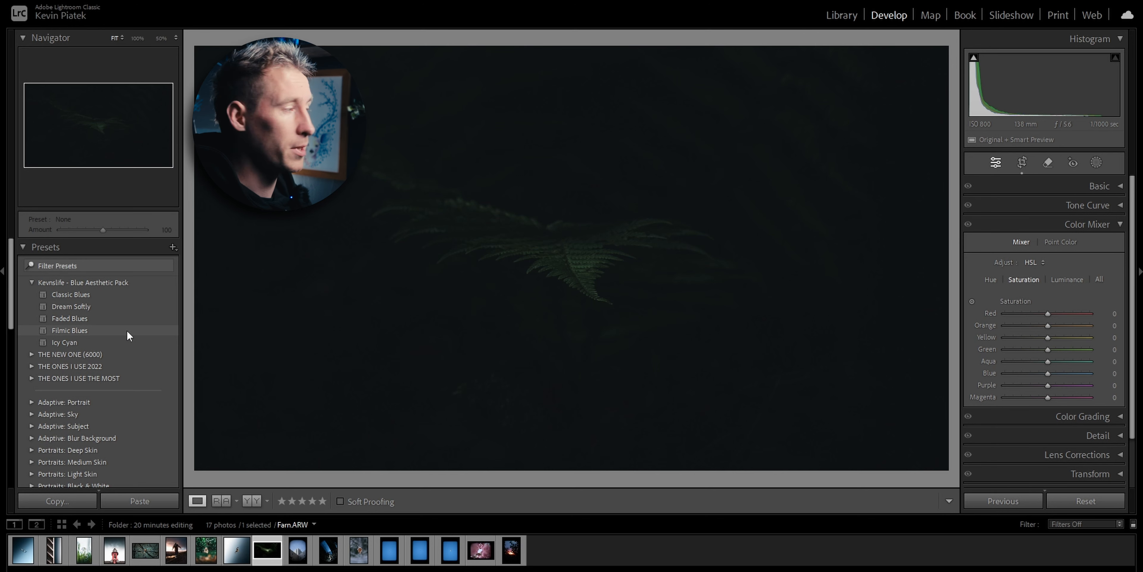
click(127, 330)
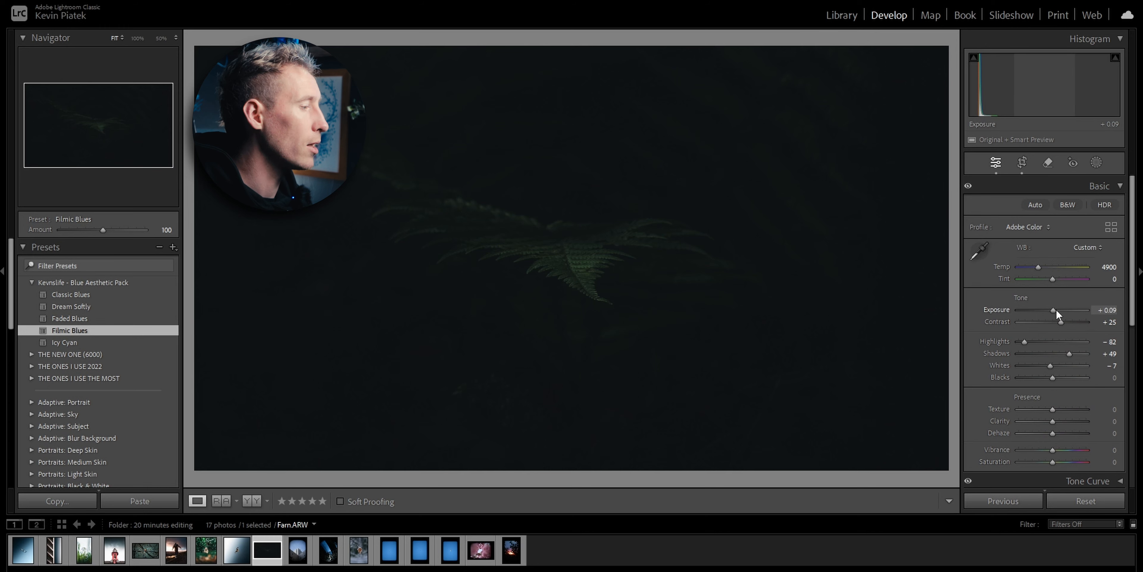
Replace the fern photo's preset with Classic Blues and raise the Exposure to +1.32
drag(1057, 310, 1069, 309)
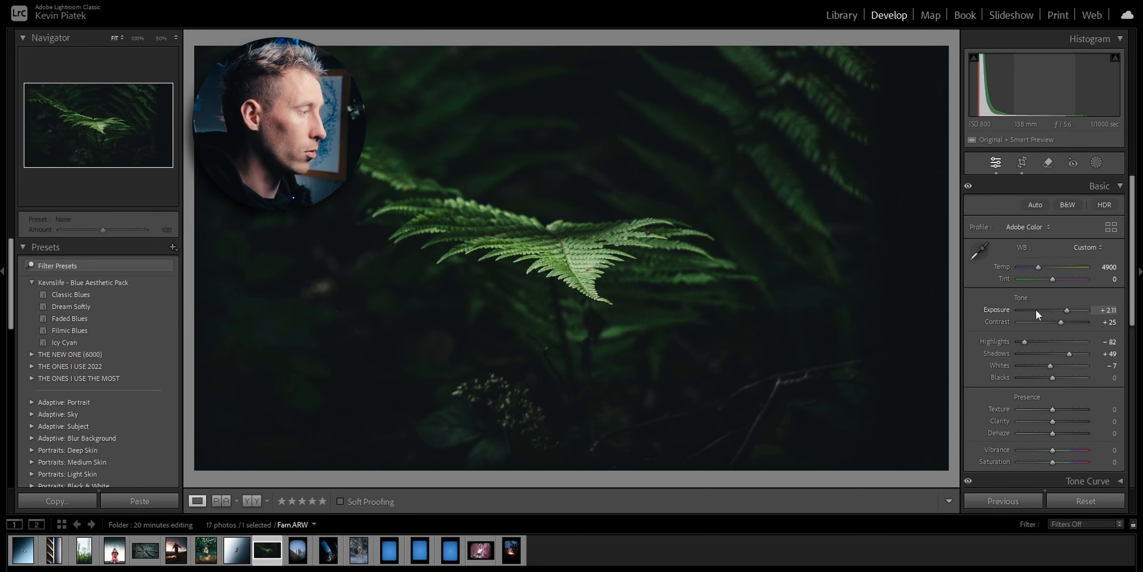
double_click(1001, 309)
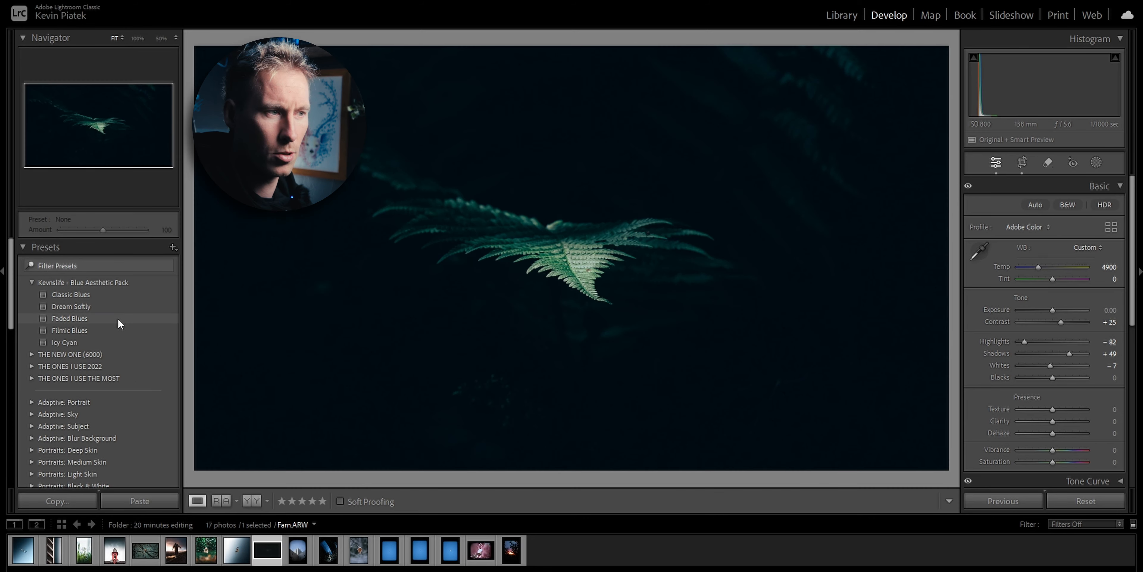
click(115, 294)
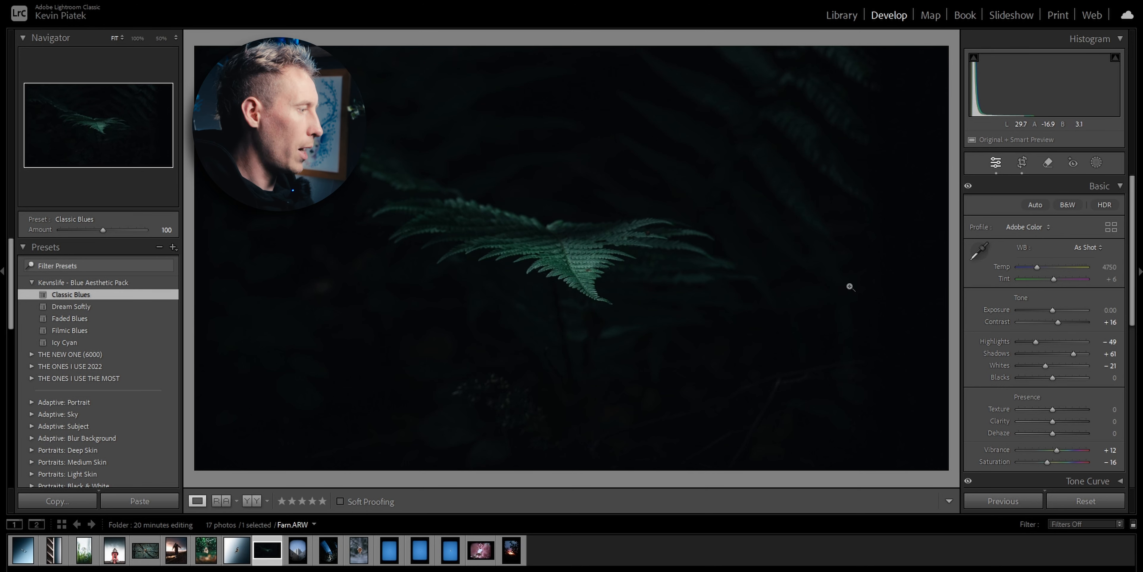
drag(1051, 310, 1062, 310)
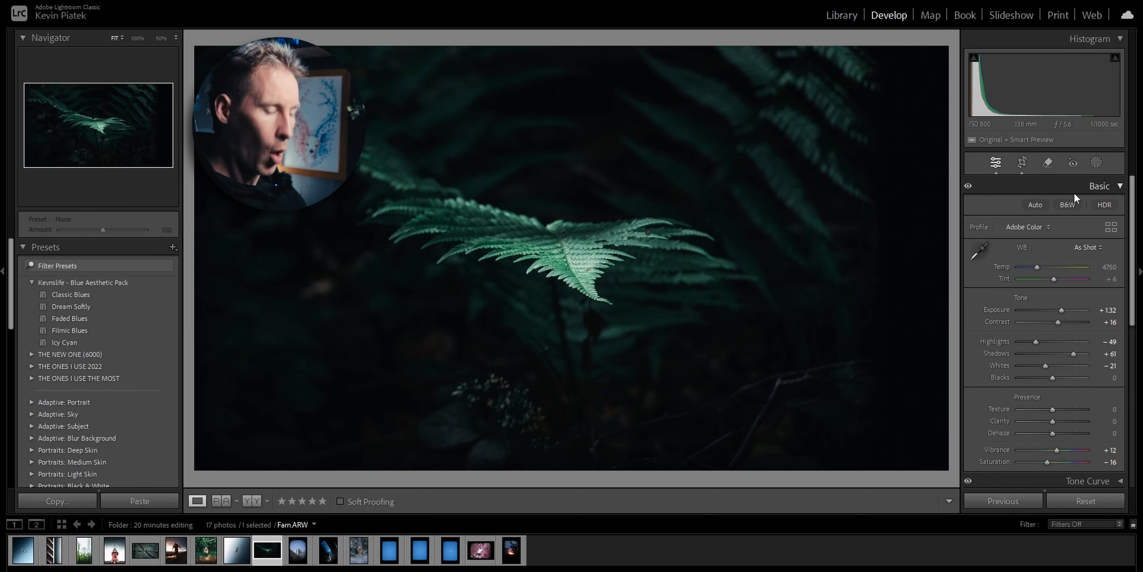
Compare the graded fern photo with its unedited version
key(backslash)
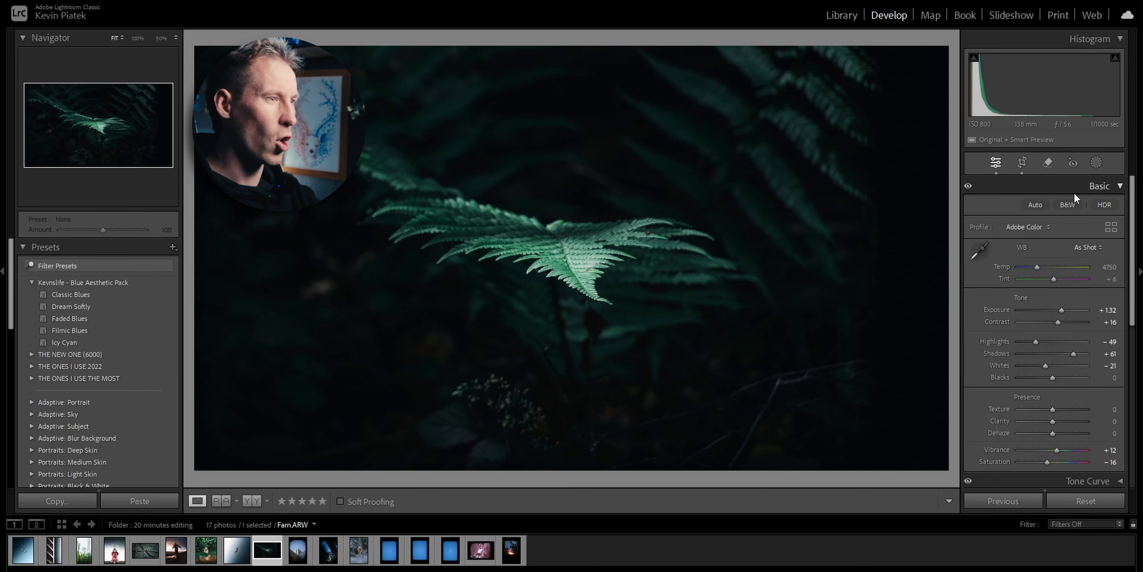
key(backslash)
key(backslash)
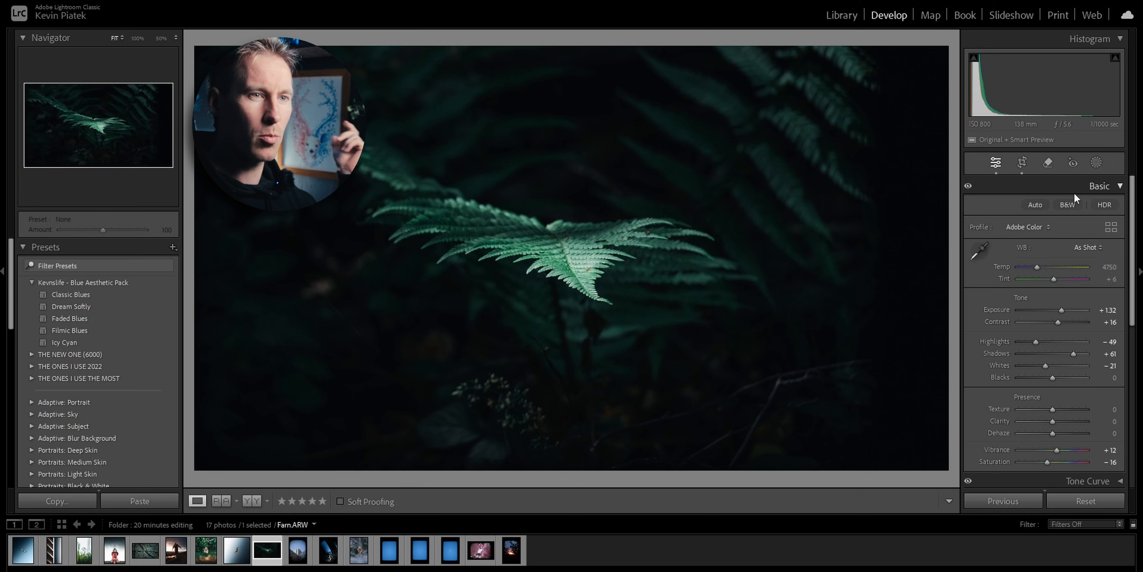
Open the photo Random Building in Bonn.ARW and lower the Blue saturation in the Color Mixer to −100
key(Right)
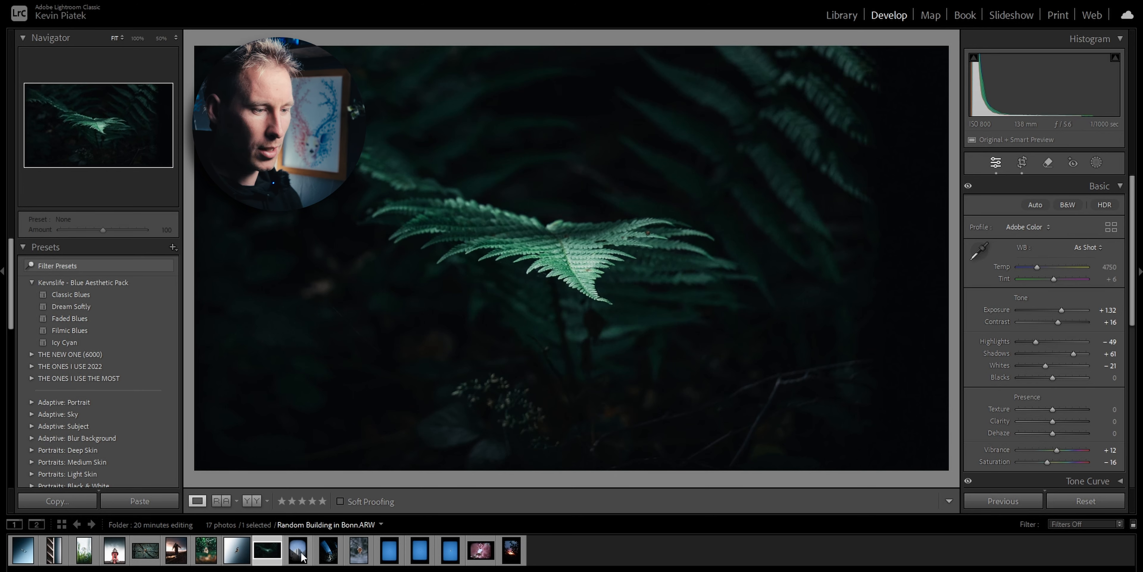
click(1120, 186)
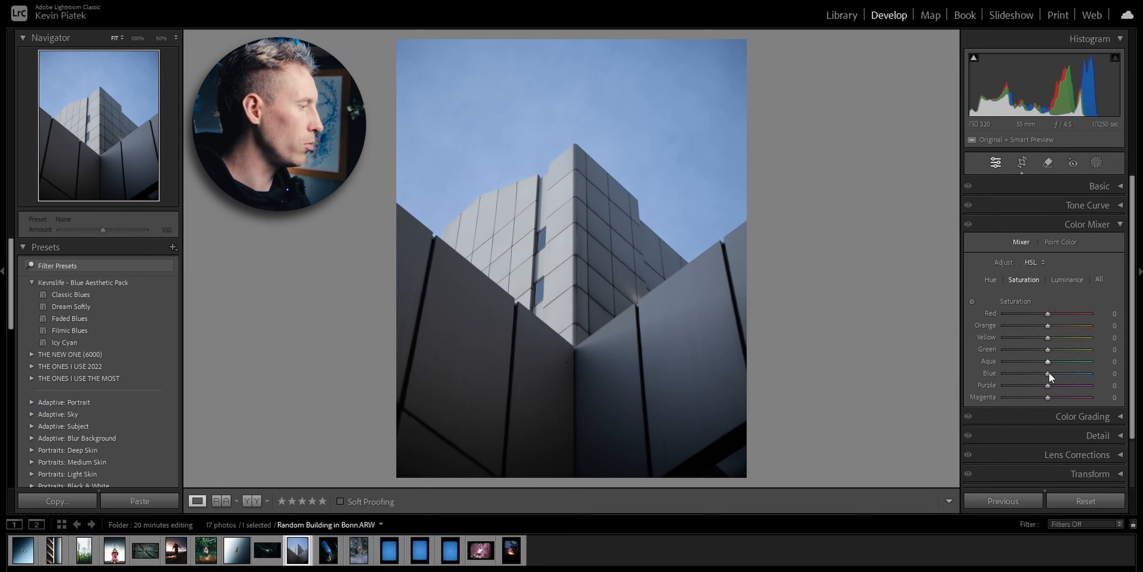
drag(1050, 374, 987, 376)
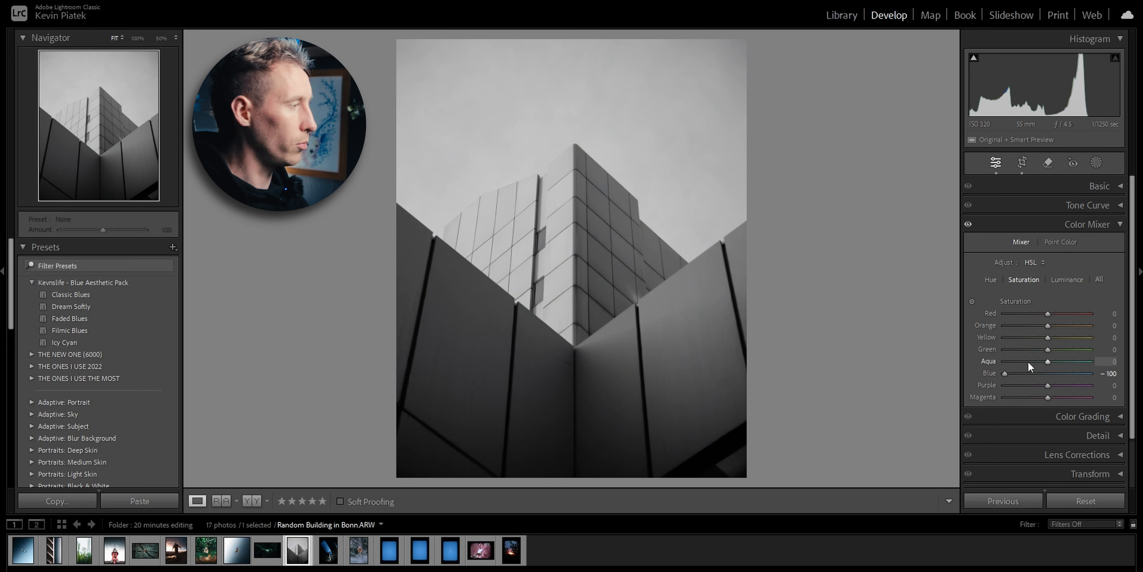
Create an object selection mask over the whole building, and add an inverted duplicate of it for the sky
click(1097, 163)
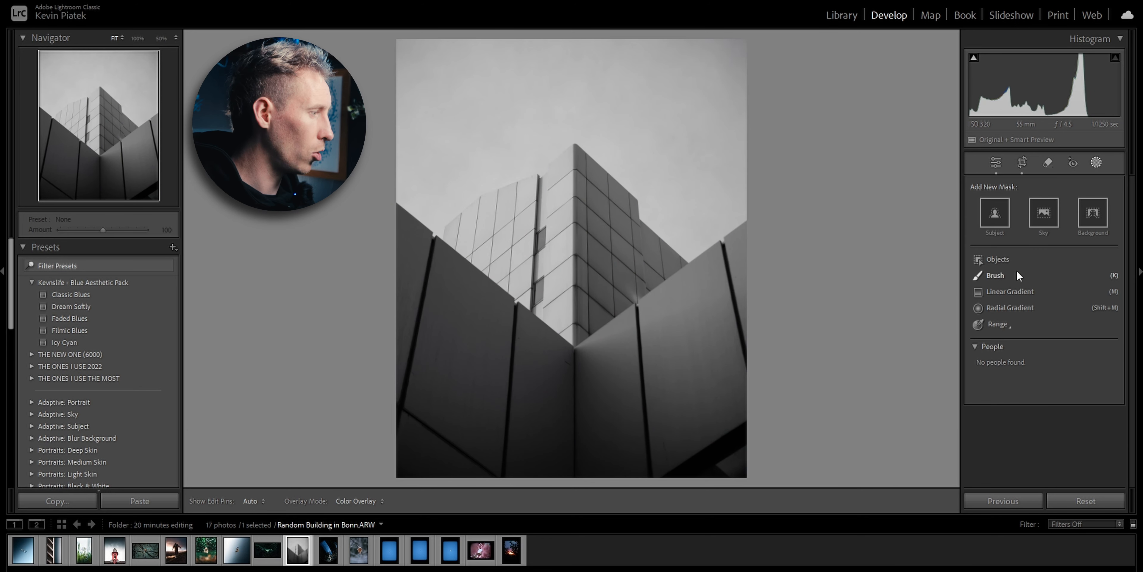
click(998, 259)
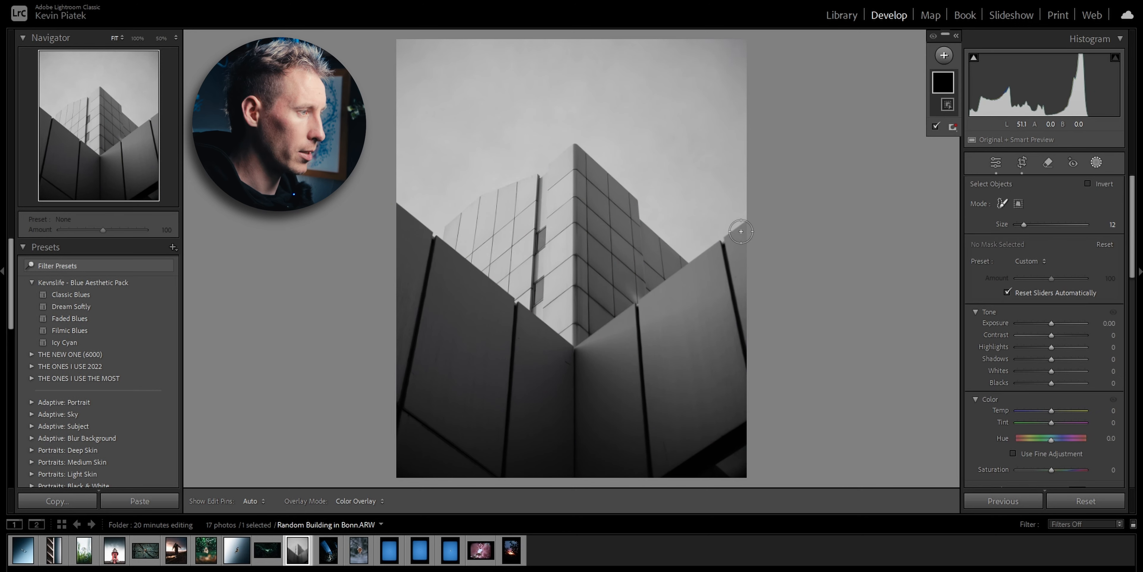
mouse_move(735, 224)
mouse_down()
mouse_move(649, 309)
mouse_move(586, 341)
mouse_move(518, 312)
mouse_move(396, 217)
mouse_move(411, 331)
mouse_move(818, 387)
mouse_up()
right_click(943, 83)
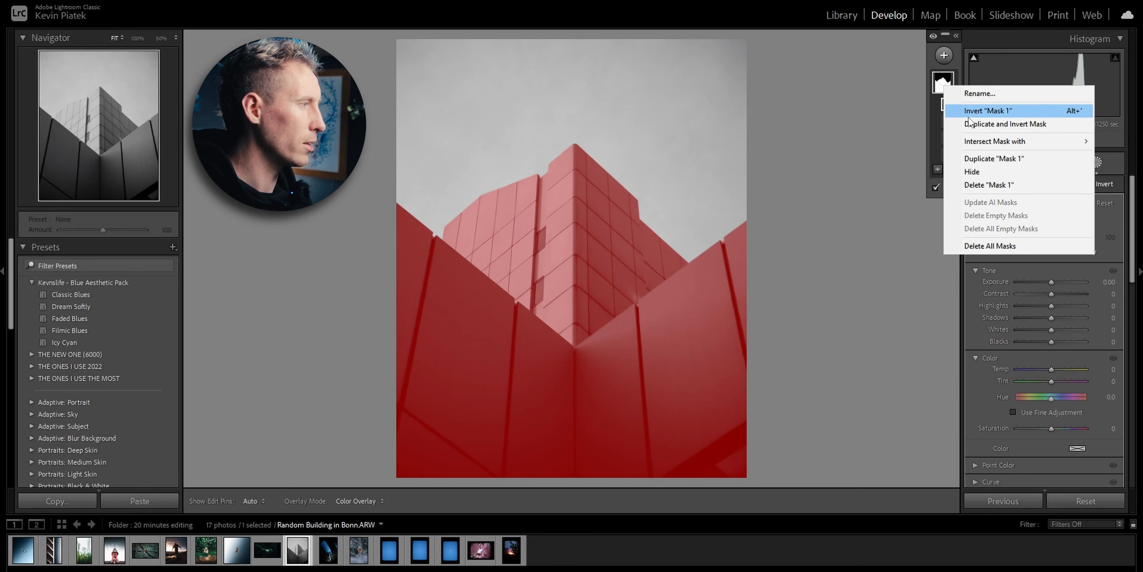
click(973, 124)
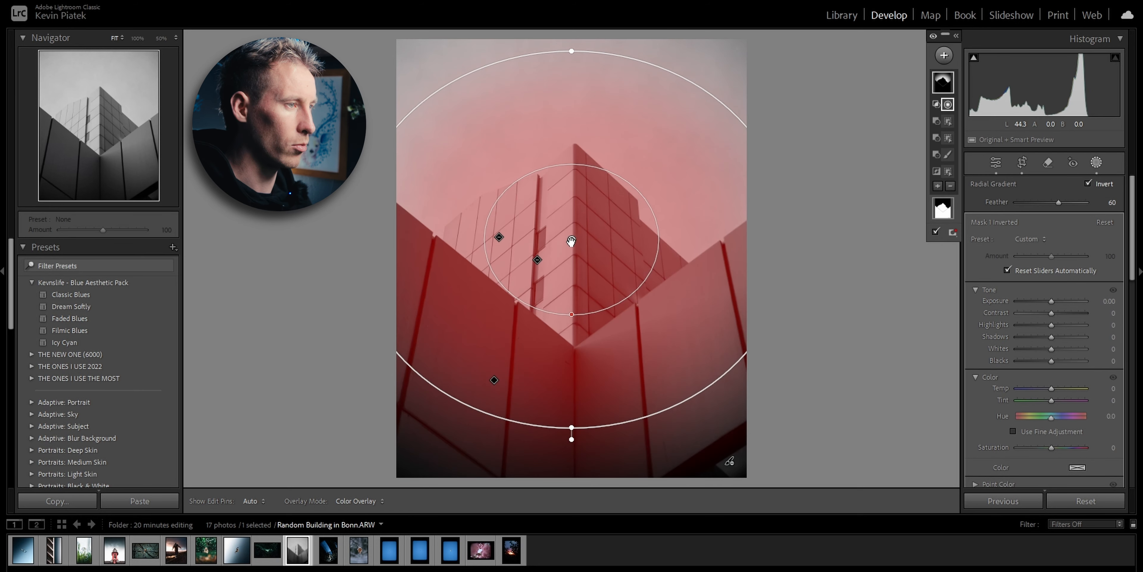
Center the inverted mask's radial gradient on the building and lower the mask's Exposure to −3.86
drag(572, 241, 571, 245)
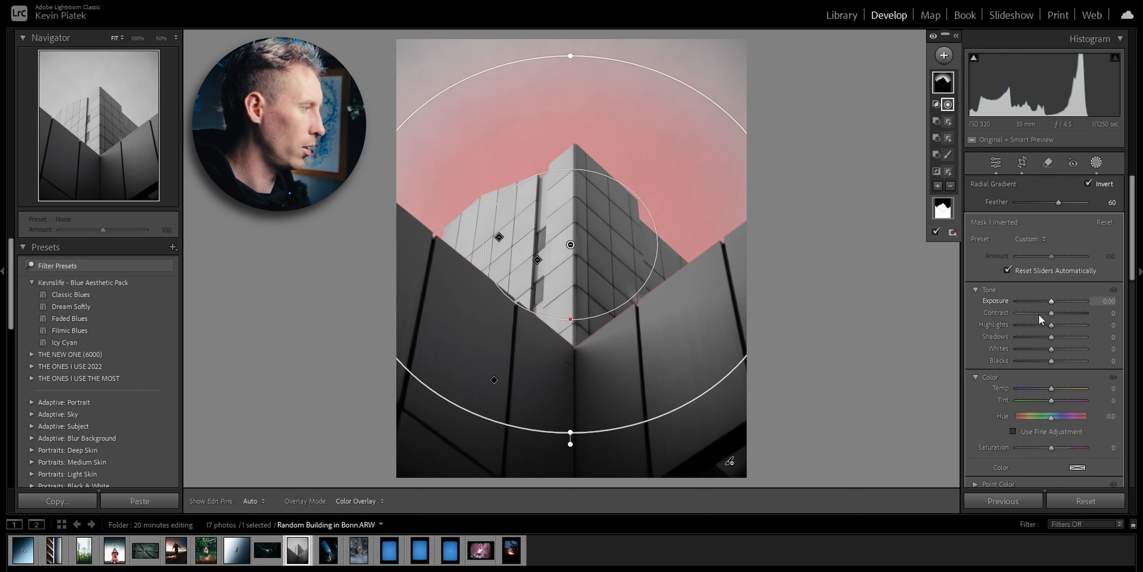
drag(1051, 301, 1018, 302)
drag(573, 244, 571, 270)
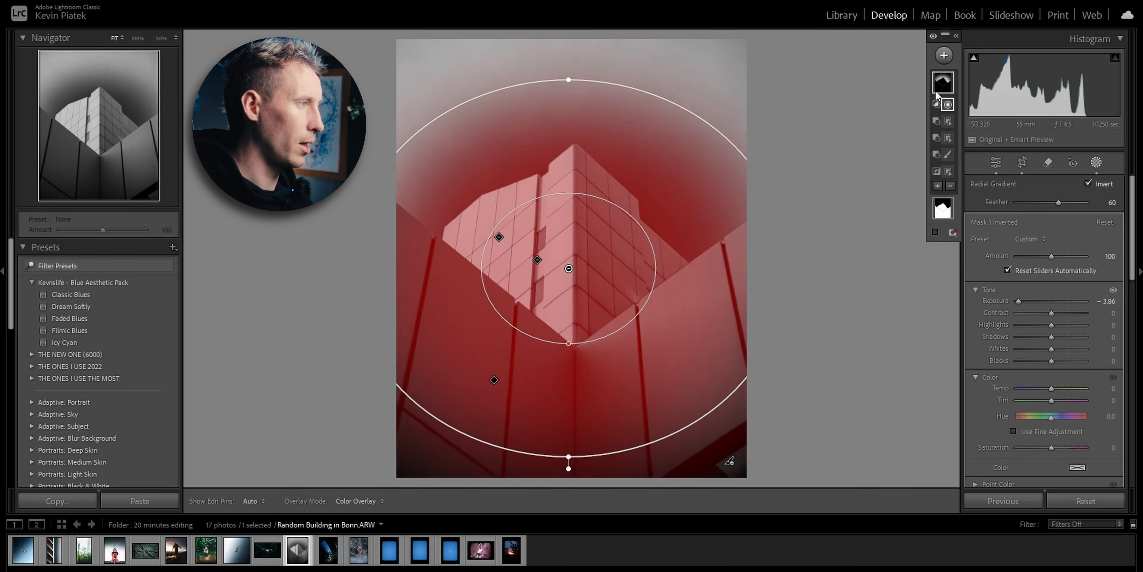
Add a second inverted duplicate of the building mask and restrict it to the upper sky with a large soft brush
mouse_move(944, 208)
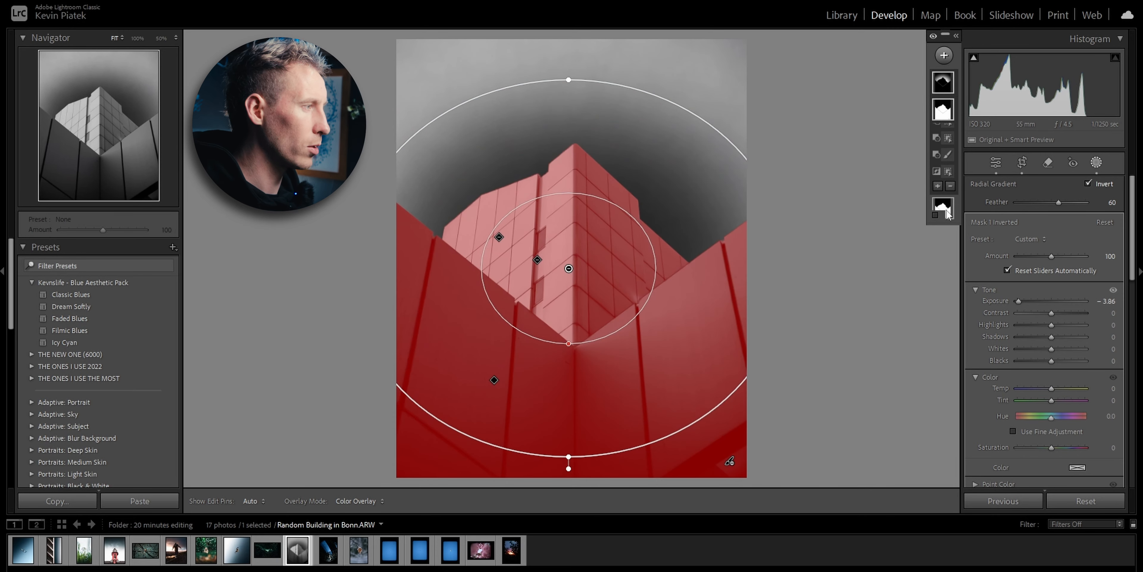
click(943, 109)
right_click(945, 112)
click(979, 160)
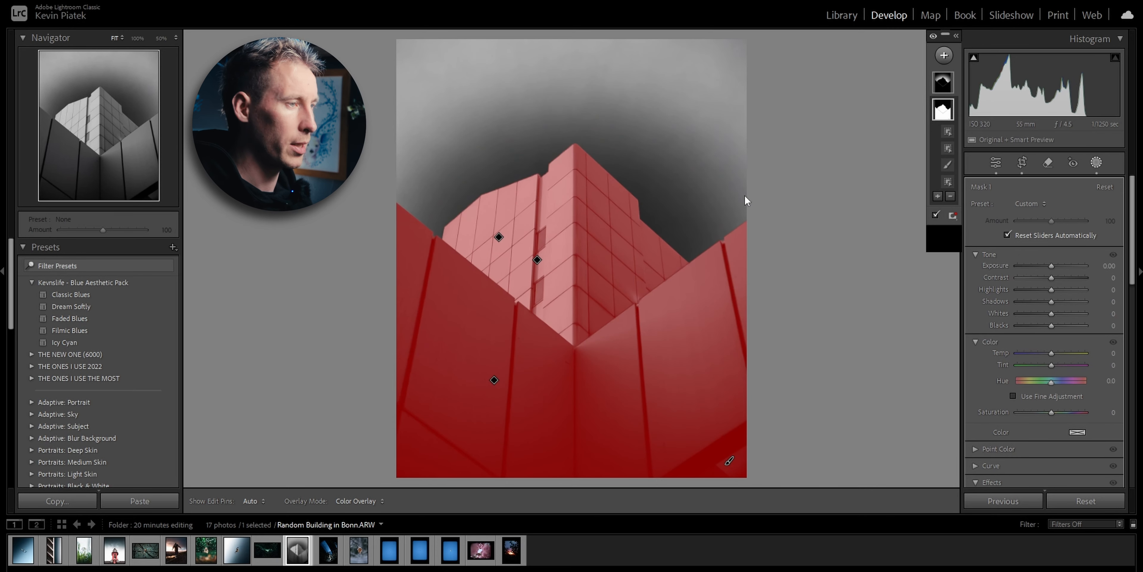
key(k)
mouse_move(769, 25)
mouse_down()
mouse_move(608, 9)
mouse_move(266, 5)
mouse_move(477, 0)
mouse_up()
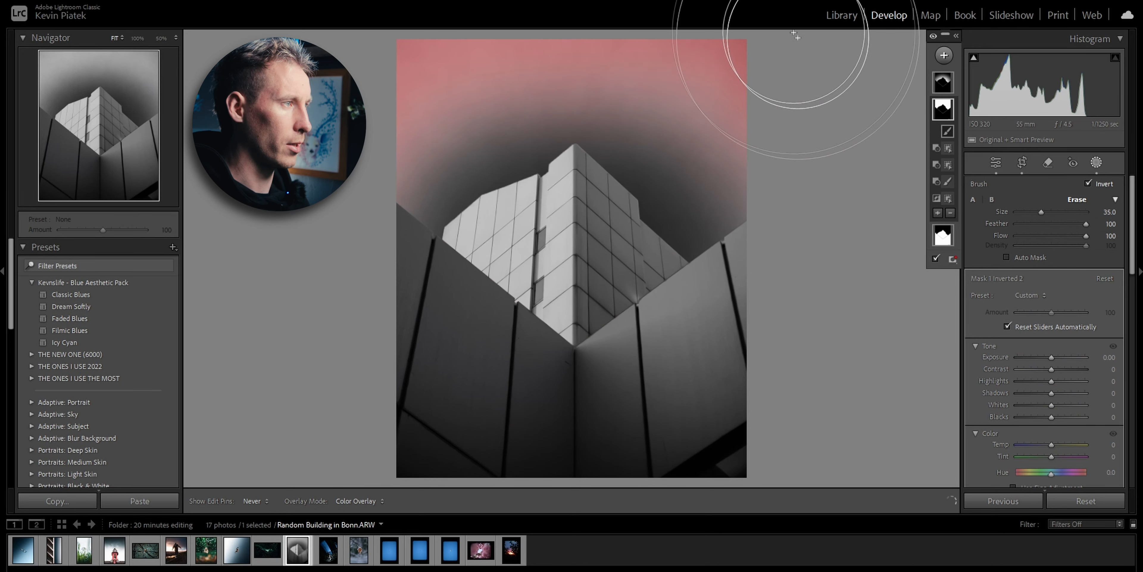
Add a radial gradient mask over the lower foreground walls, widen it into a broad ellipse and leave masking
key(shift+m)
drag(560, 459, 670, 358)
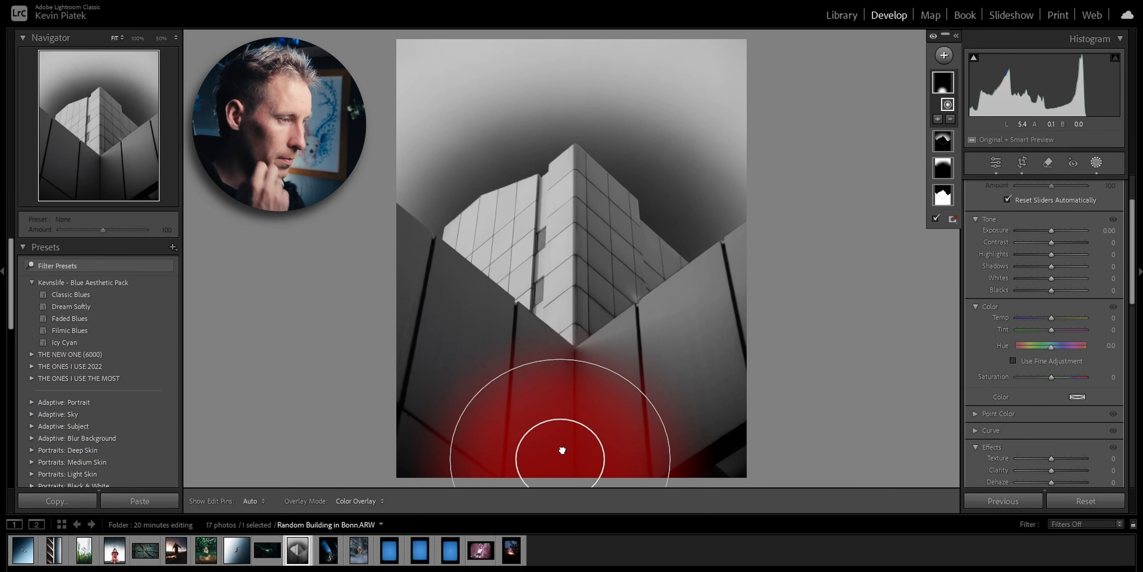
drag(671, 437, 788, 437)
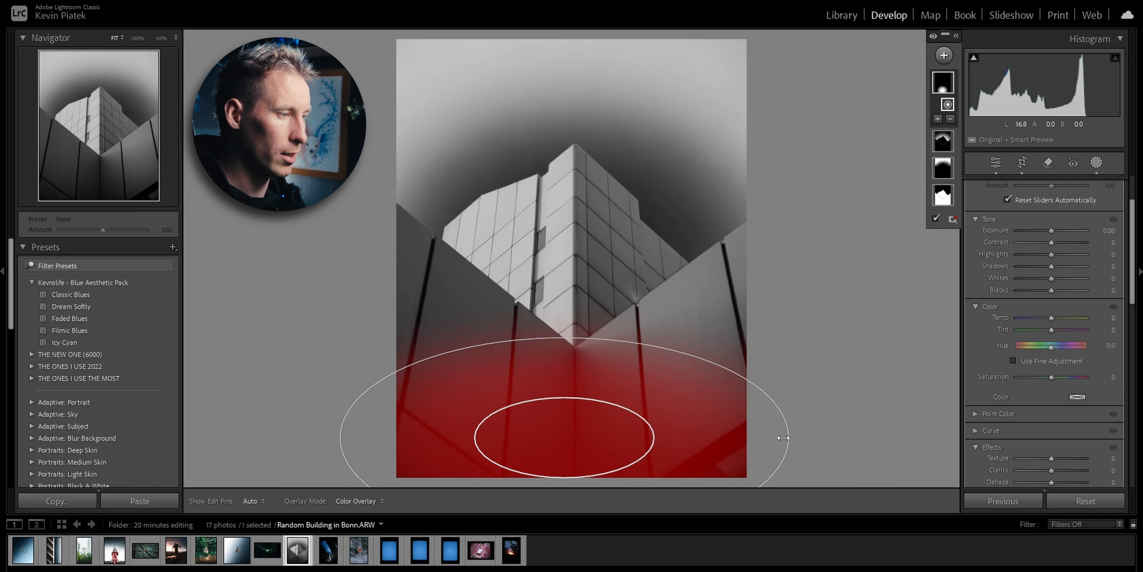
click(1097, 65)
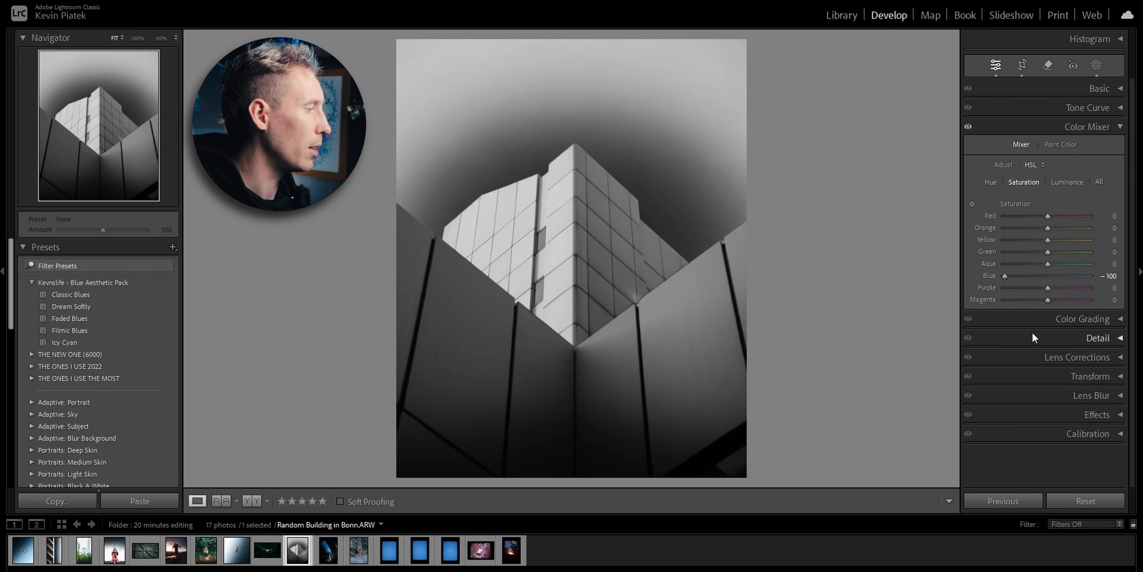
Bring back some Blue saturation, set the Blue hue to −10 and compare the building photo with its unedited version
drag(1005, 275, 1015, 274)
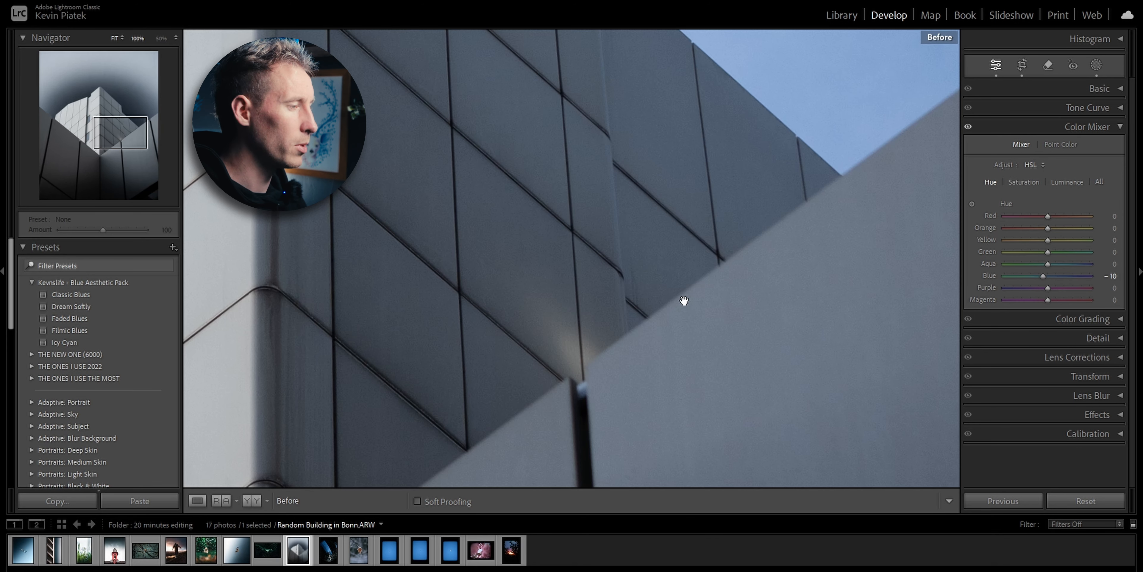
key(backslash)
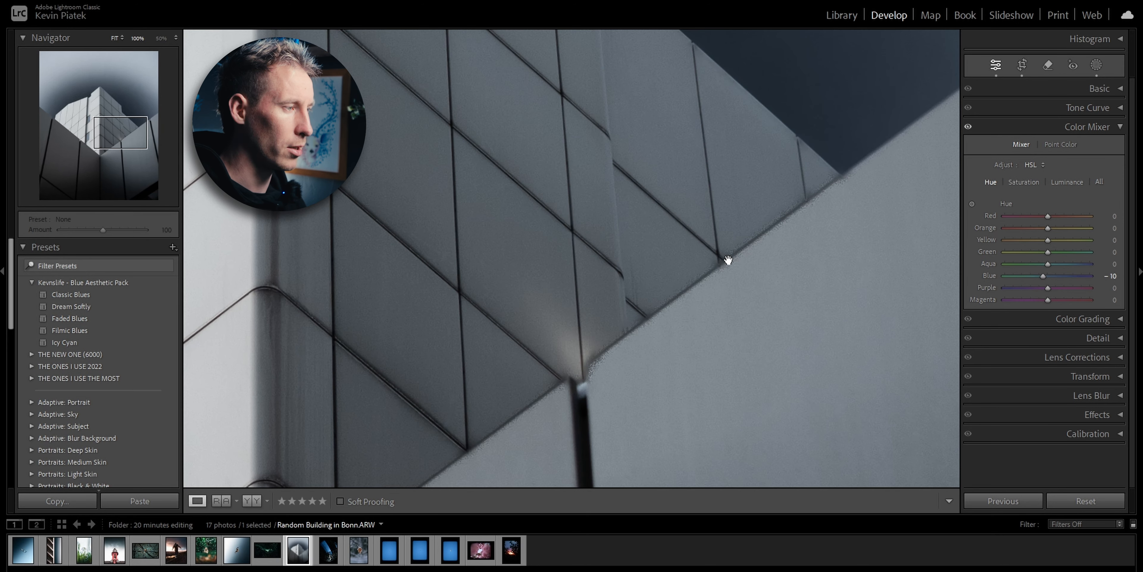
key(backslash)
key(backslash)
key(backslash)
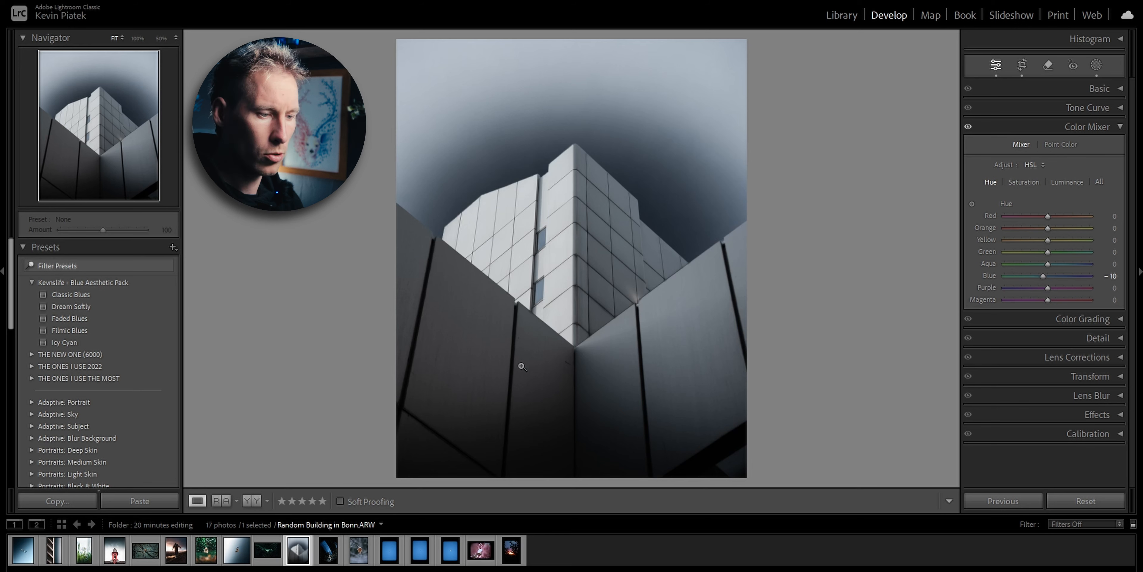
Open the photo Post Tower in Bonn.ARW, apply the Filmic Blues preset and raise the Exposure
key(Right)
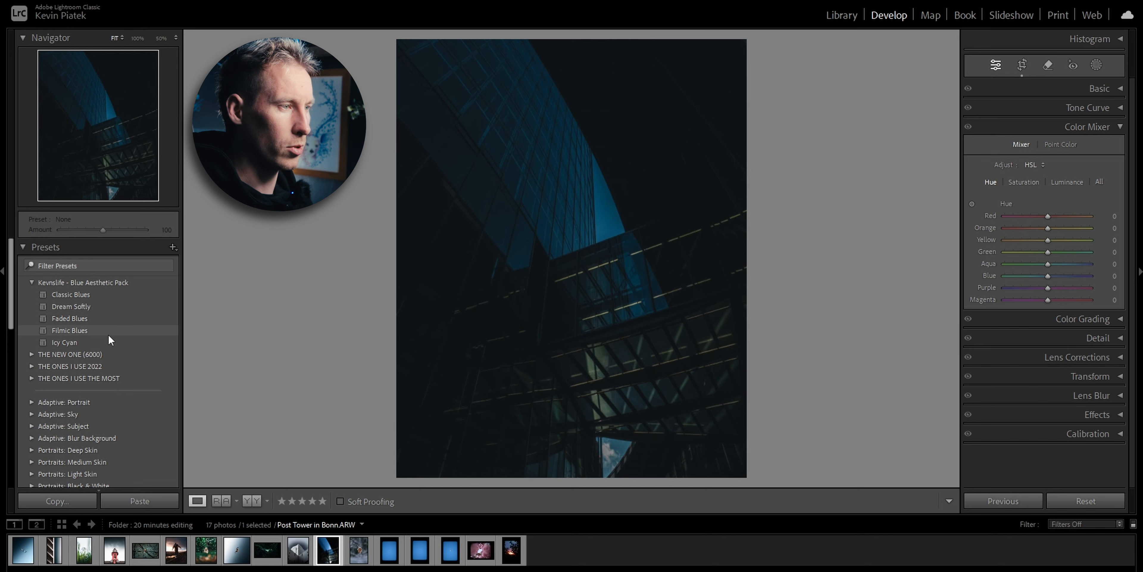
click(108, 333)
click(1100, 89)
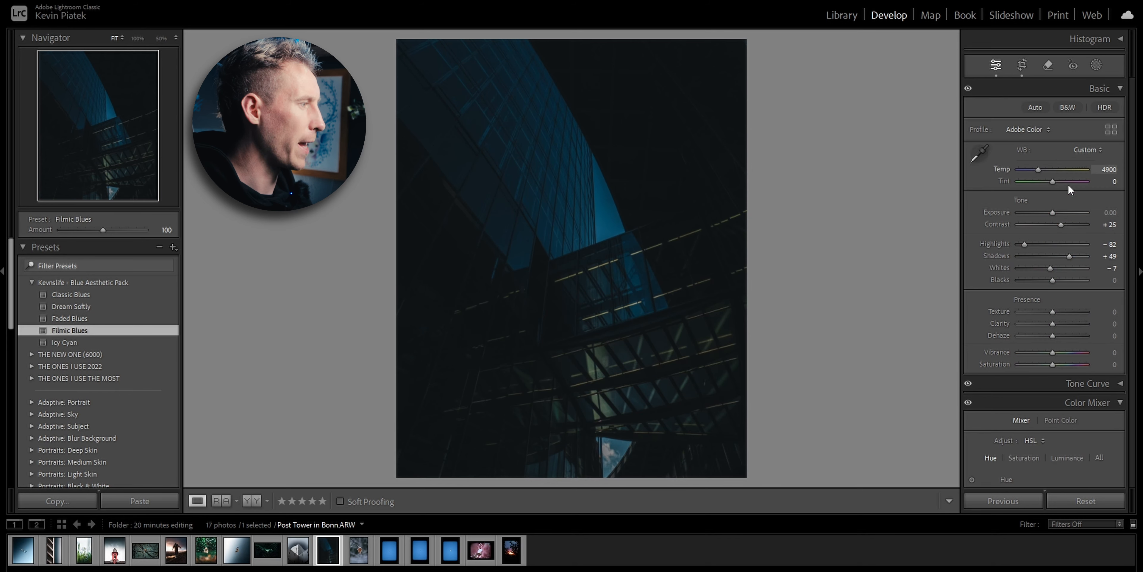
drag(1055, 214, 1066, 212)
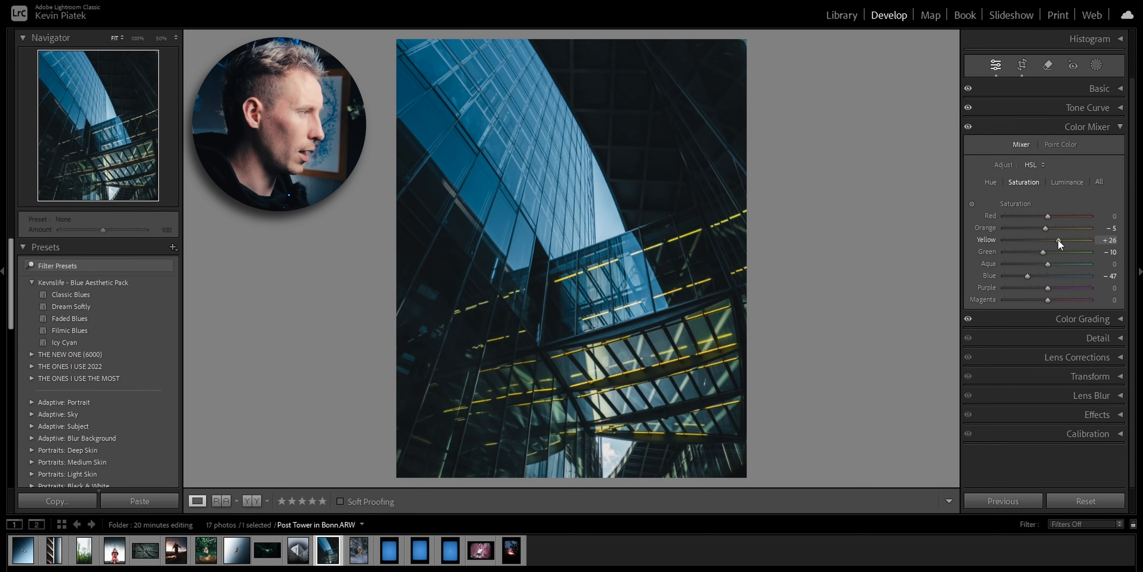
Raise the Yellow saturation in the Color Mixer, and set the Yellow hue to −44 and the Green hue to −45
drag(1059, 239, 1068, 238)
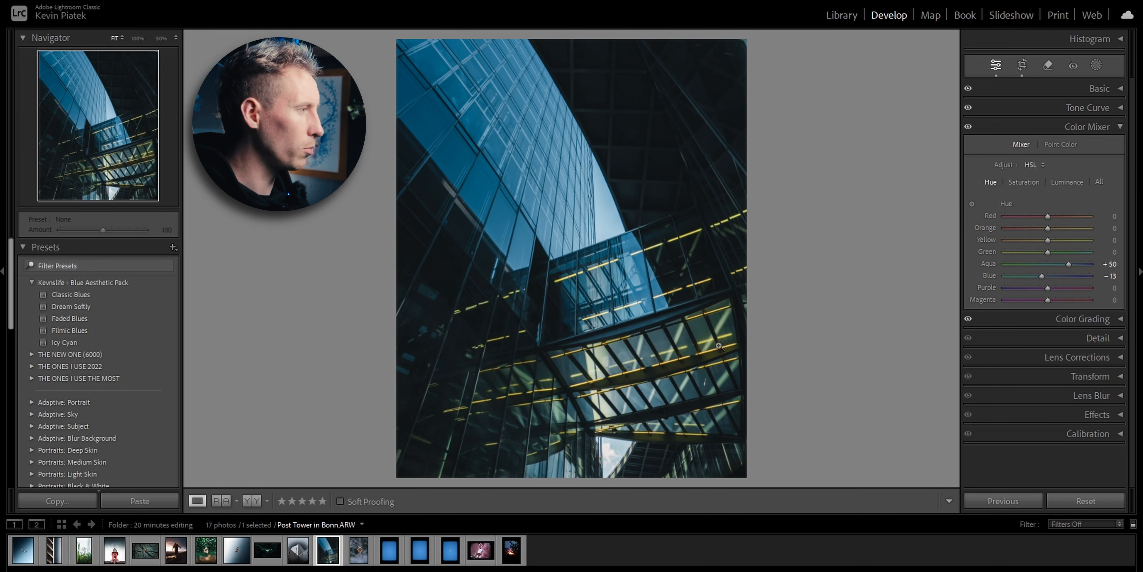
drag(1048, 228, 1042, 228)
Mask the light on the tower's glass facade and brush the mask's spill off the dark structure beside it
key(shift+w)
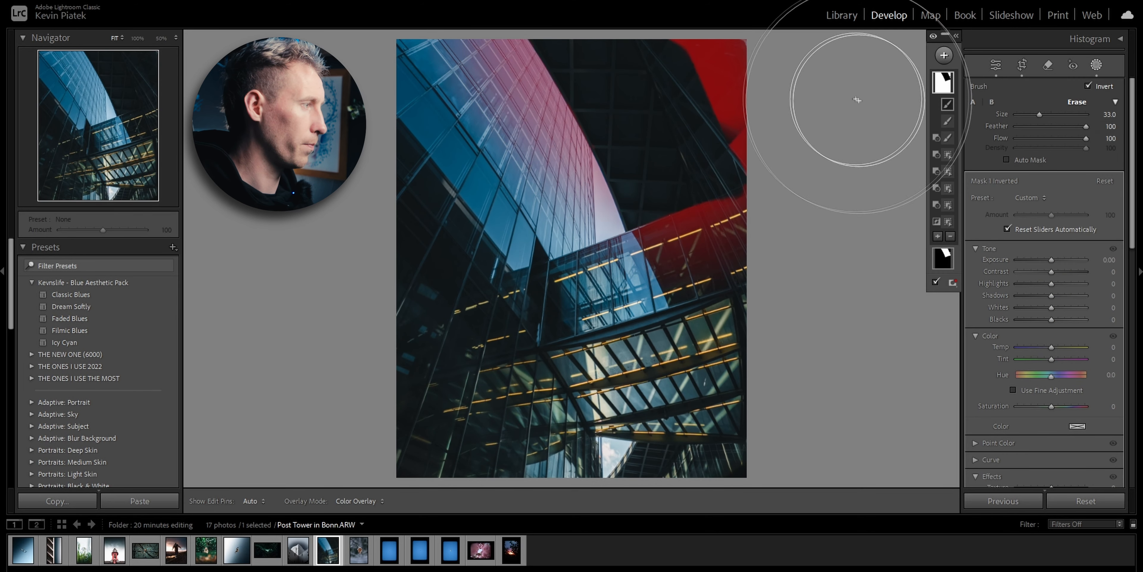
click(993, 101)
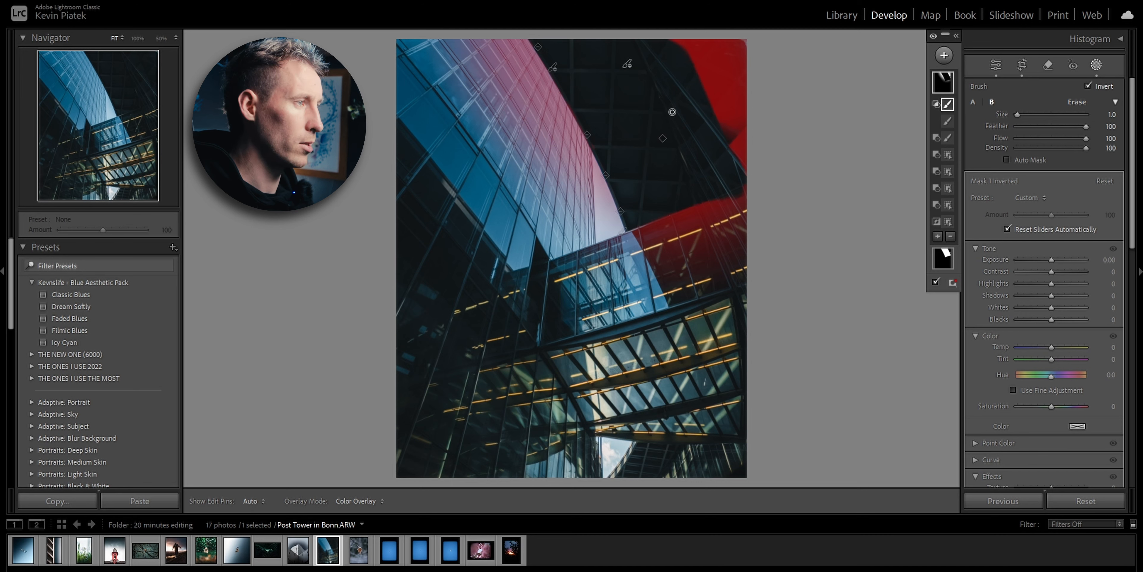
key(h)
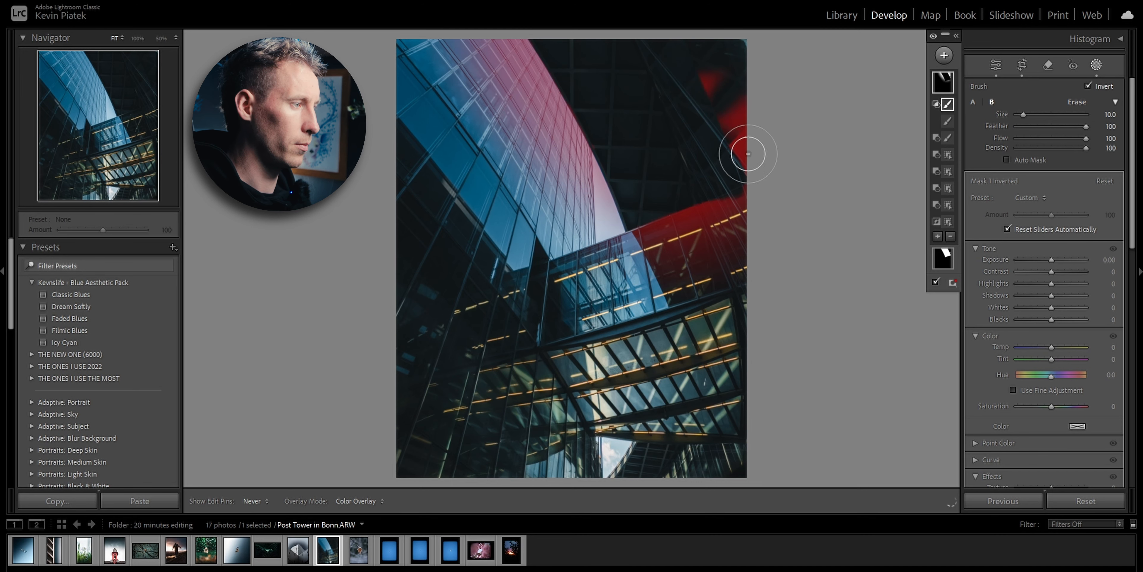
Set the facade mask's Dehaze to −47 and Exposure to 0.56 with an Amount of 72, and leave masking
scroll(1051, 230, down, 5)
drag(1054, 193, 1035, 193)
scroll(1035, 191, up, 4)
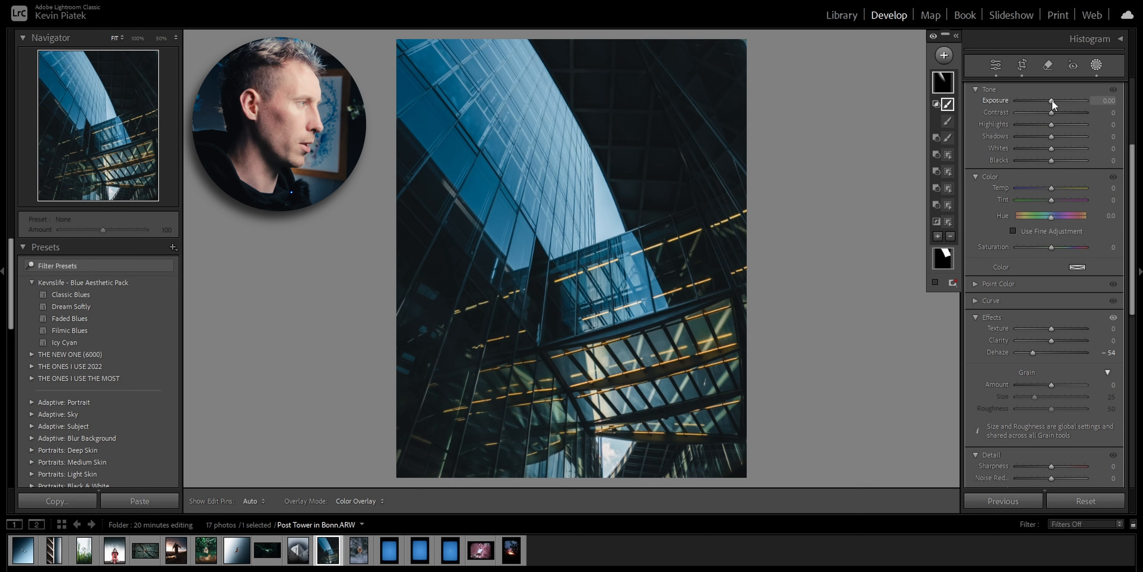
drag(1052, 100, 1057, 100)
key(shift+w)
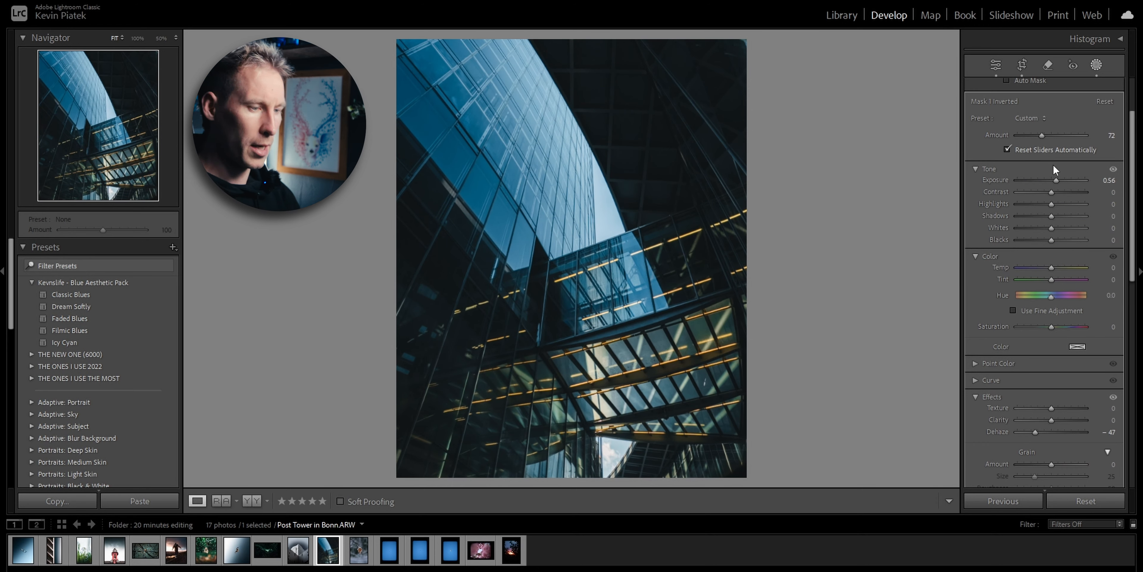
Compare the graded Post Tower photo with its unedited version several times
key(backslash)
key(backslash)
key(backslash)
key(backslash)
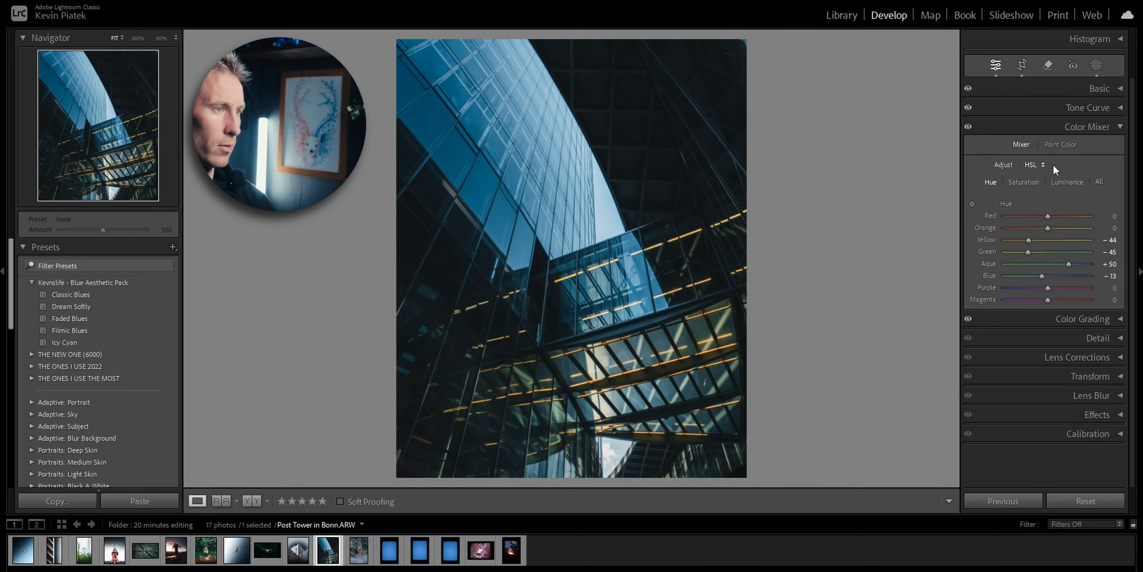
key(backslash)
key(backslash)
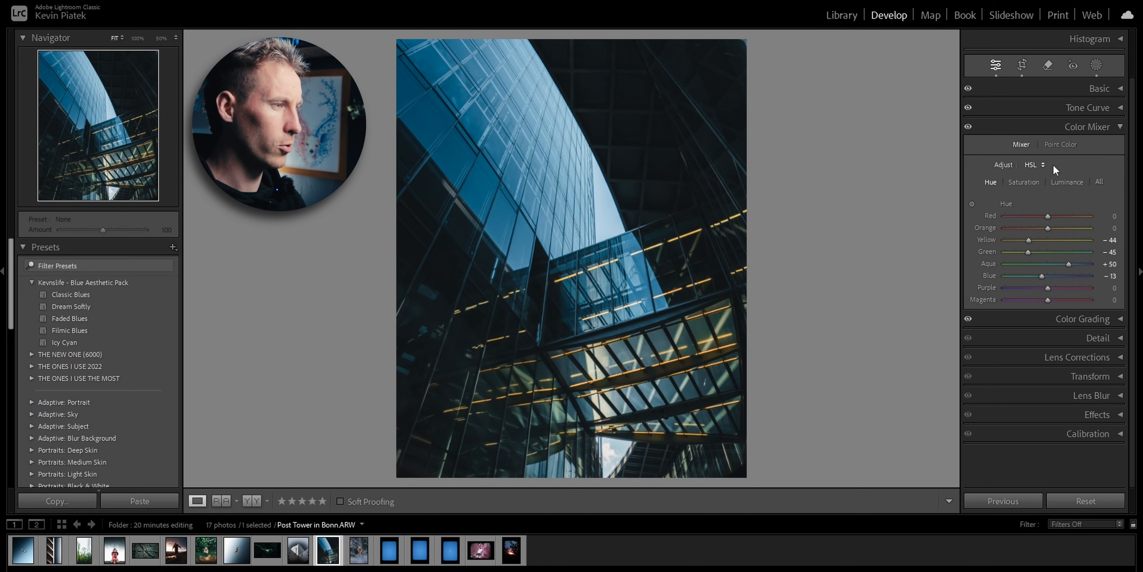
Set the Post Tower photo's Contrast to +35, Highlights to −86, Shadows to +33 and Whites to +23, and compare it with the unedited version
click(1119, 91)
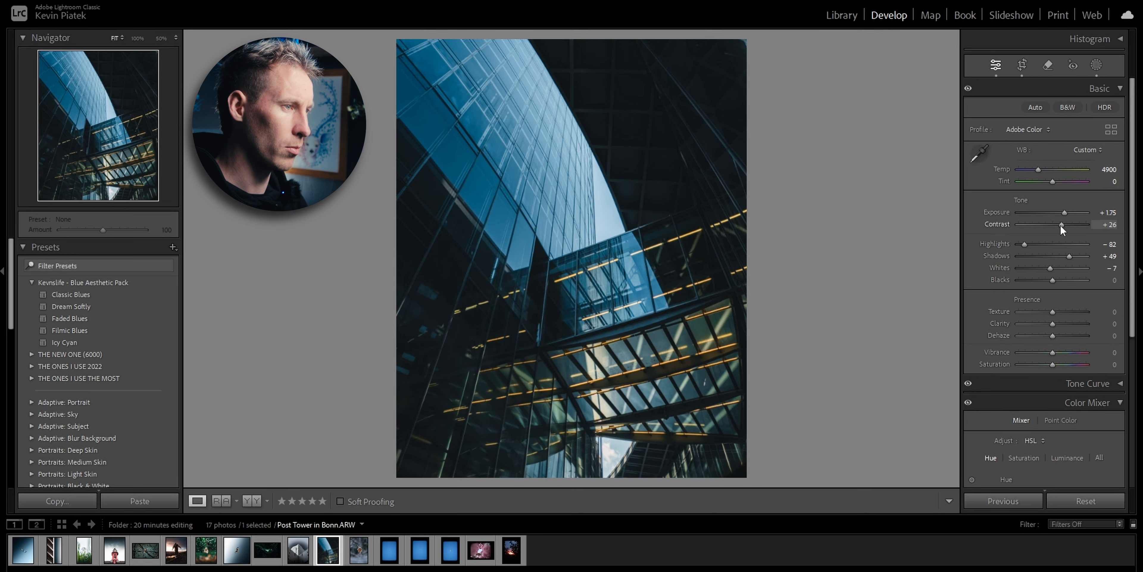
key(backslash)
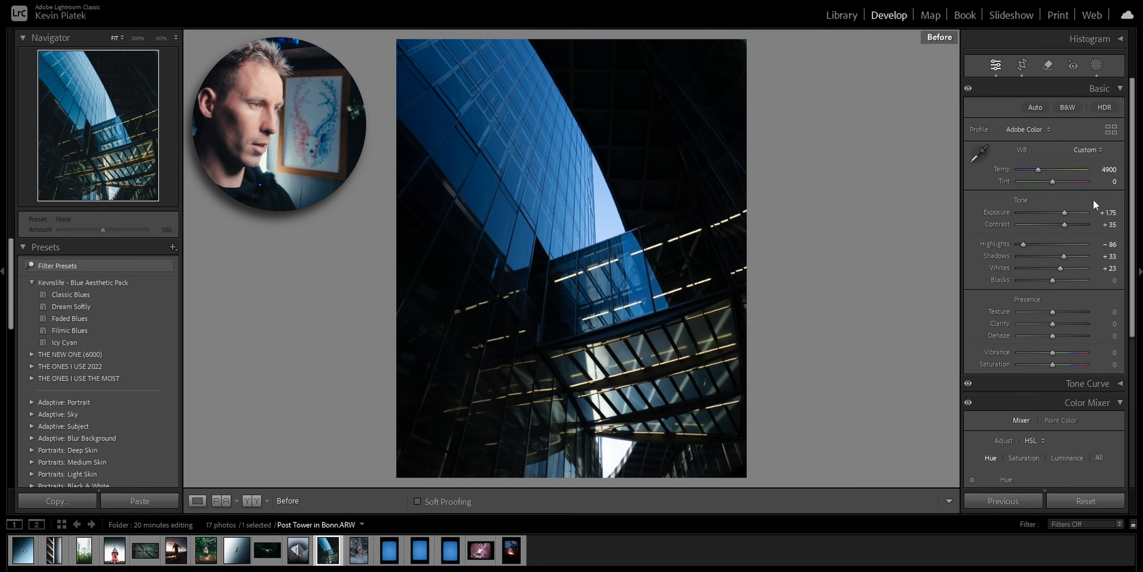
key(backslash)
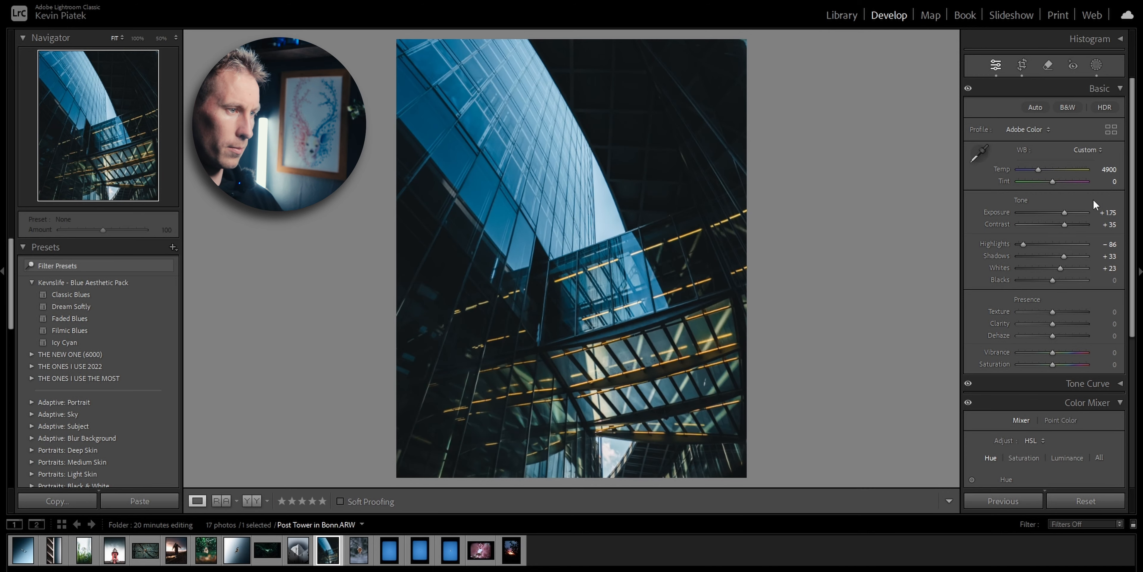
key(backslash)
key(backslash)
On the Last Leaf Hanging photo, set Exposure to +0.26, Highlights to −46, Shadows to +35 and Whites to +14, and fine-tune Texture and Clarity
key(Right)
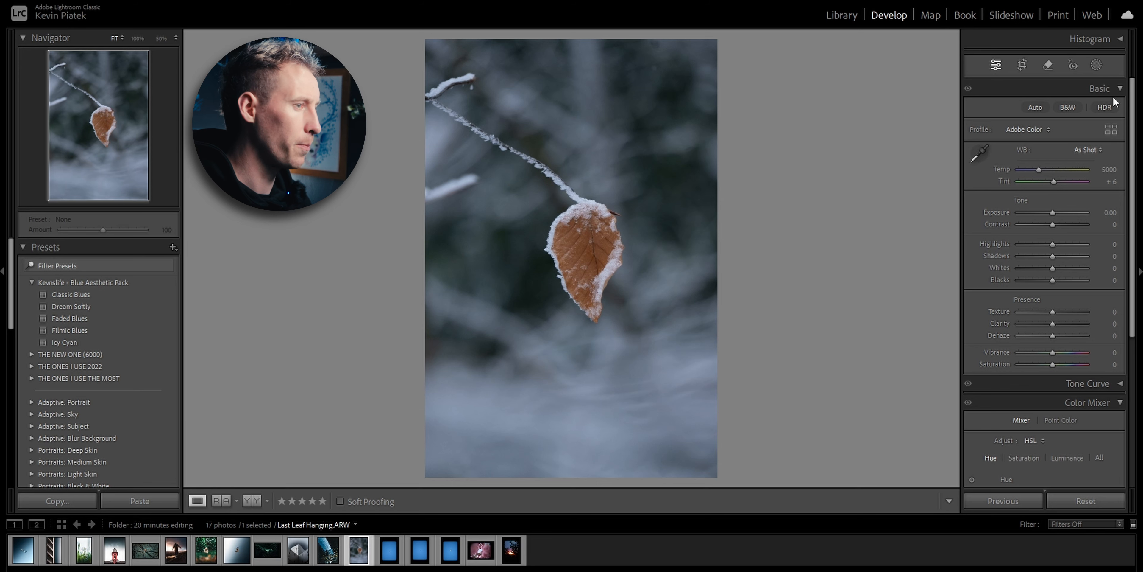
drag(1052, 212, 1057, 268)
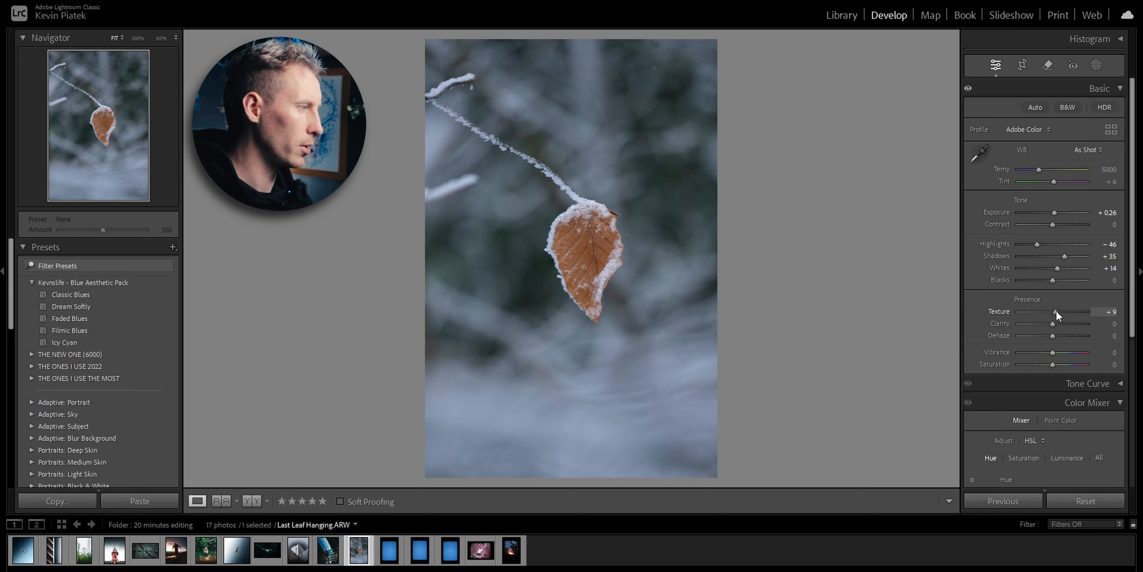
drag(1056, 311, 1046, 326)
Mask the frosted leaf, and add a second object mask covering the leaf and its twig
click(1096, 64)
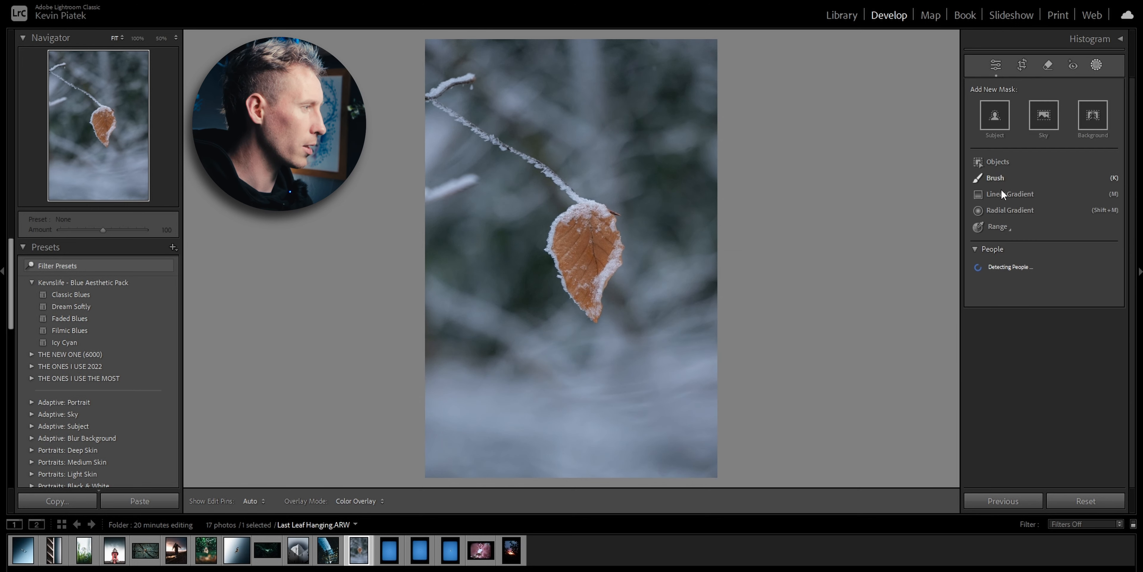
click(1001, 189)
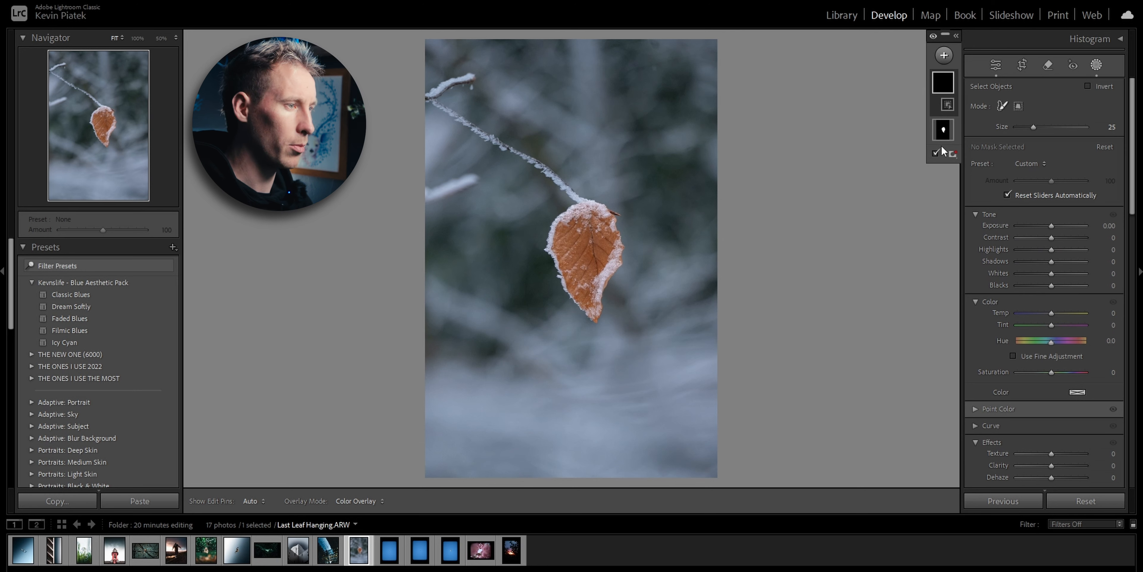
mouse_move(595, 307)
mouse_down()
mouse_move(559, 240)
mouse_move(577, 289)
mouse_move(601, 270)
mouse_move(605, 224)
mouse_move(572, 240)
mouse_move(581, 204)
mouse_move(562, 180)
mouse_move(442, 107)
mouse_move(432, 82)
mouse_up()
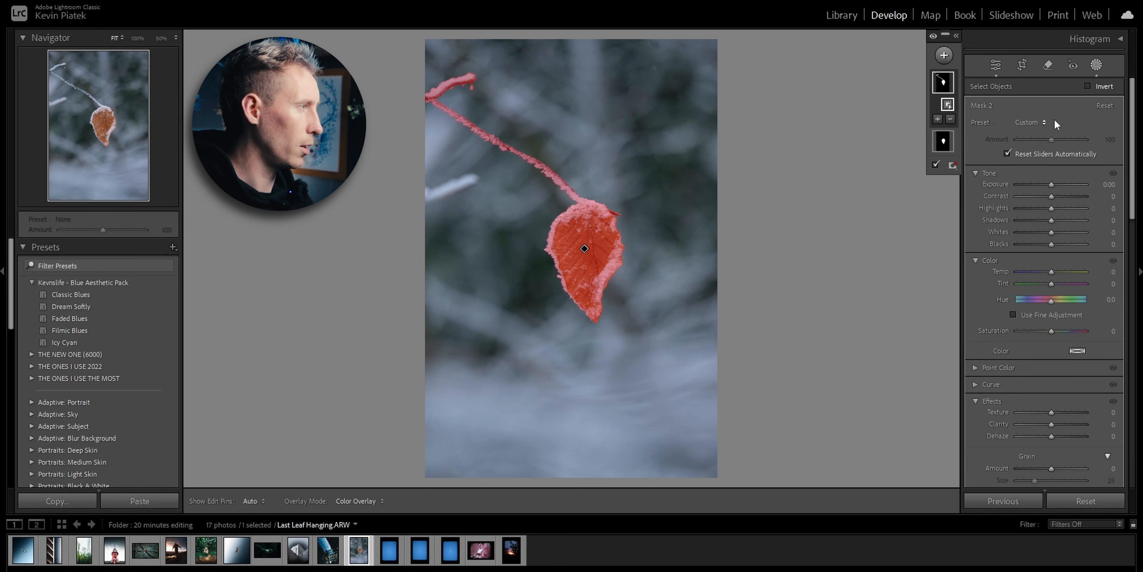
Invert the leaf and twig mask, and set its Exposure to −0.42, Temp to −16 and Saturation to −47
click(1088, 86)
drag(1053, 190, 1049, 186)
drag(1052, 331, 1035, 331)
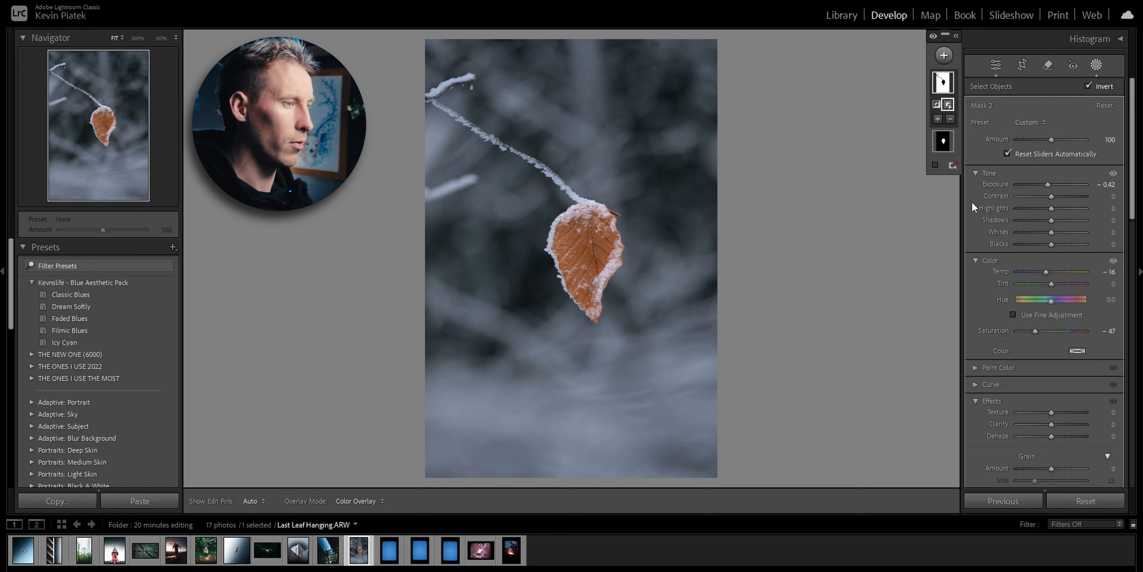
Add an inverted radial gradient mask around the leaf and lower its Exposure to darken the surroundings
key(shift+m)
drag(590, 263, 665, 355)
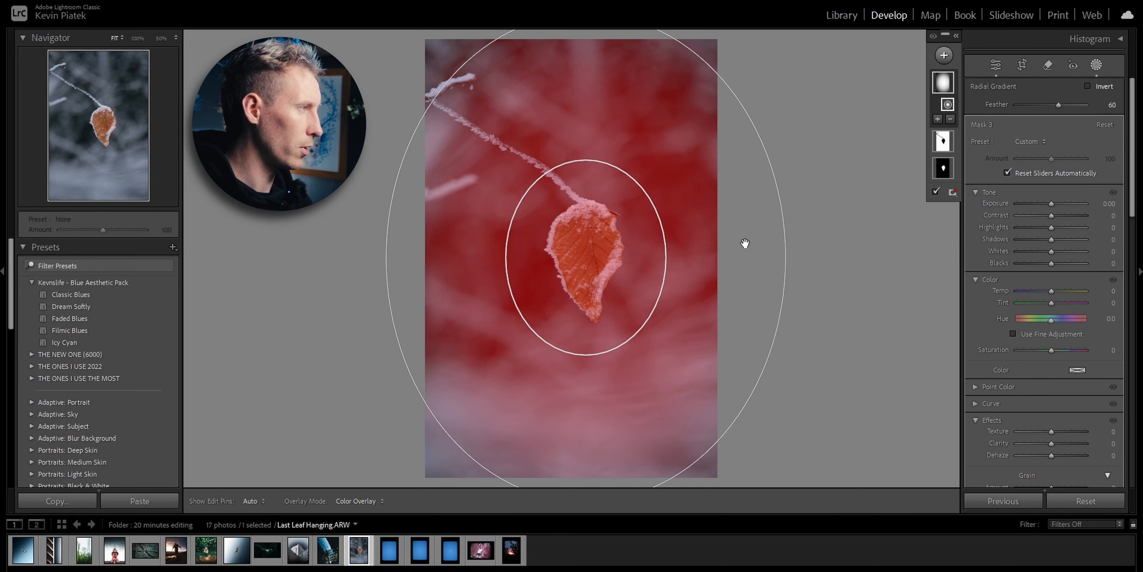
key(apostrophe)
key(o)
drag(1050, 202, 1041, 203)
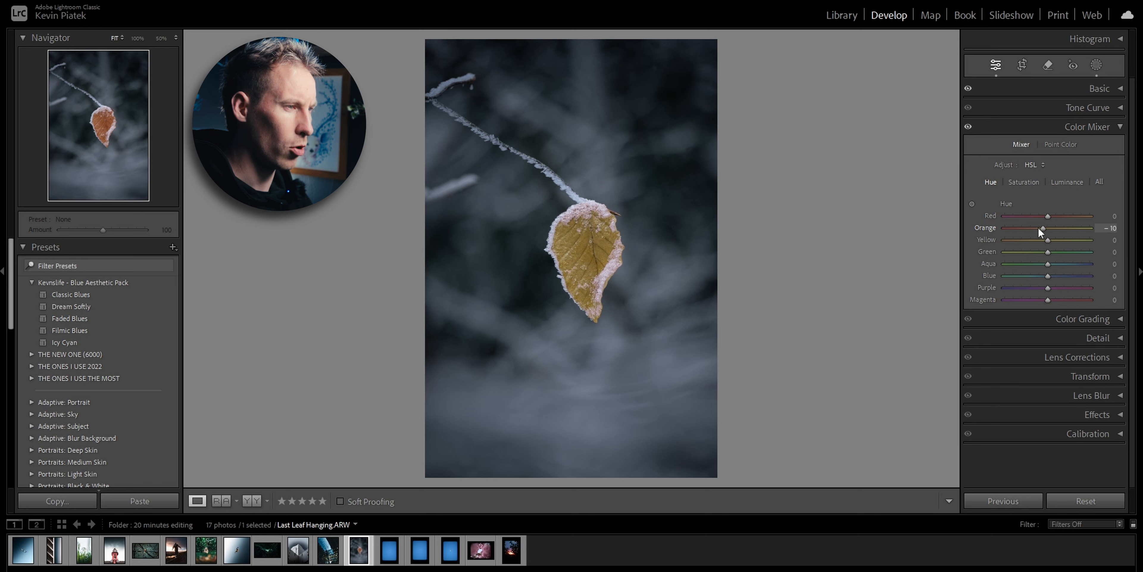
Shift the Orange hue towards red with Orange saturation at +40, and set the inverted background mask's Highlights to 77
drag(1038, 228, 1032, 227)
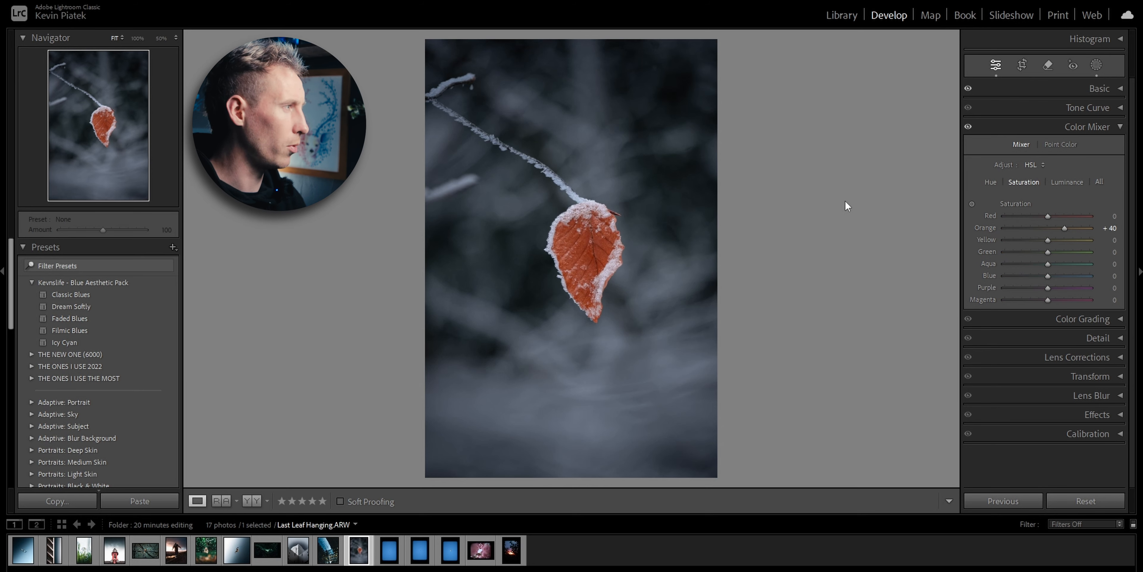
click(1097, 65)
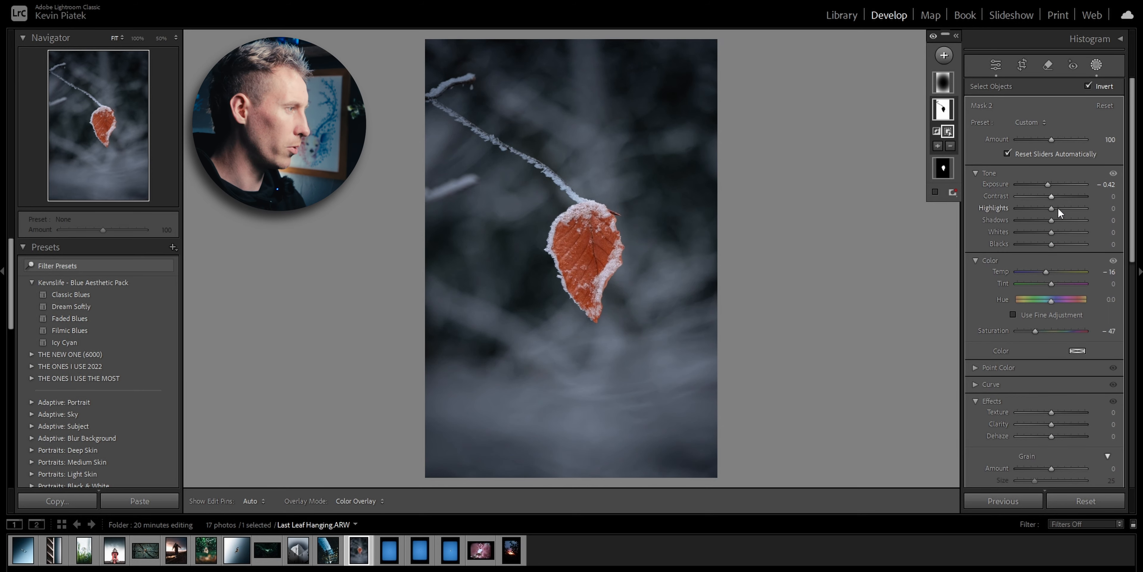
click(1070, 208)
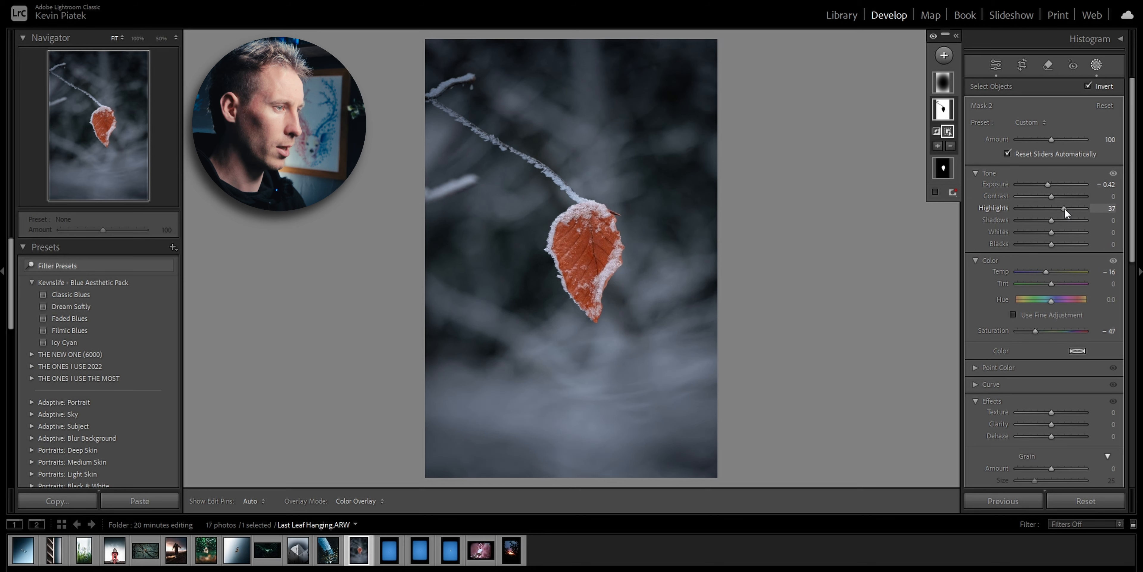
drag(1065, 208, 1078, 210)
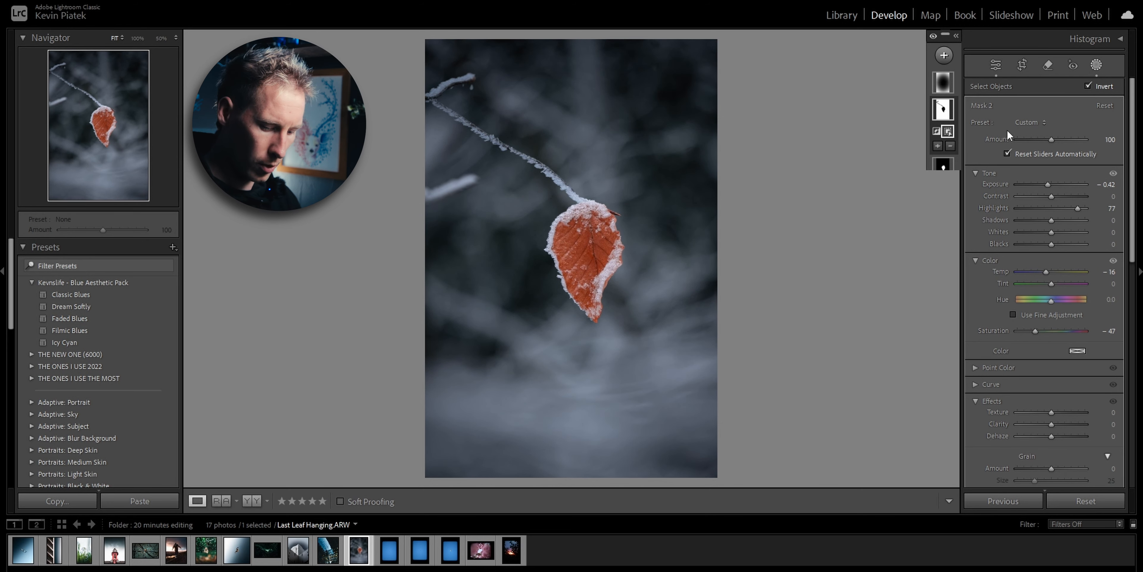
key(shift+w)
Compare the edited leaf photo with its unedited version several times
key(backslash)
key(backslash)
key(backslash)
key(backslash)
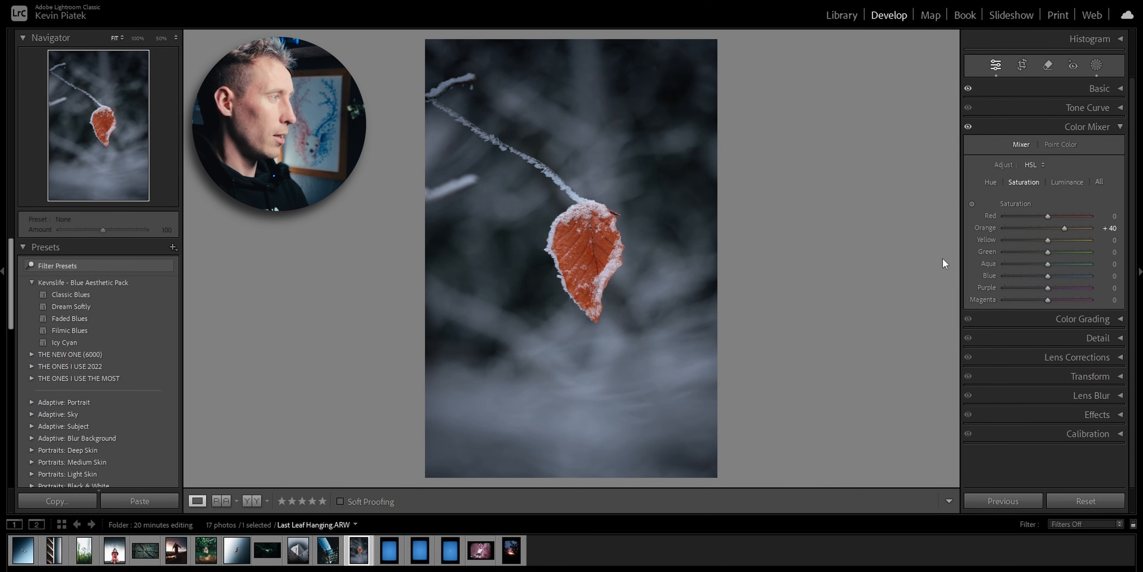
key(backslash)
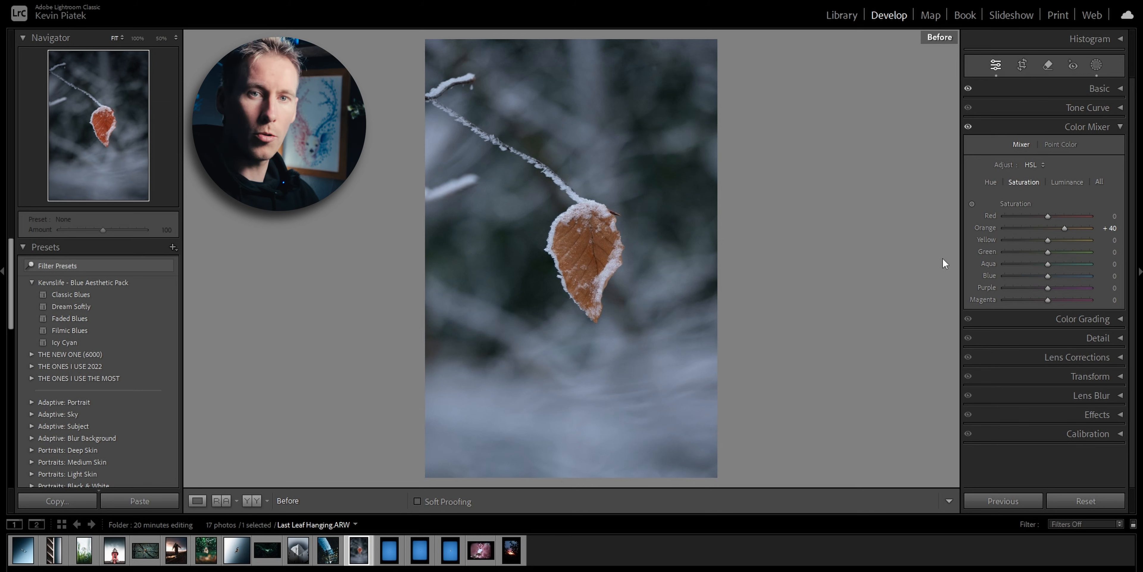
key(backslash)
key(backslash)
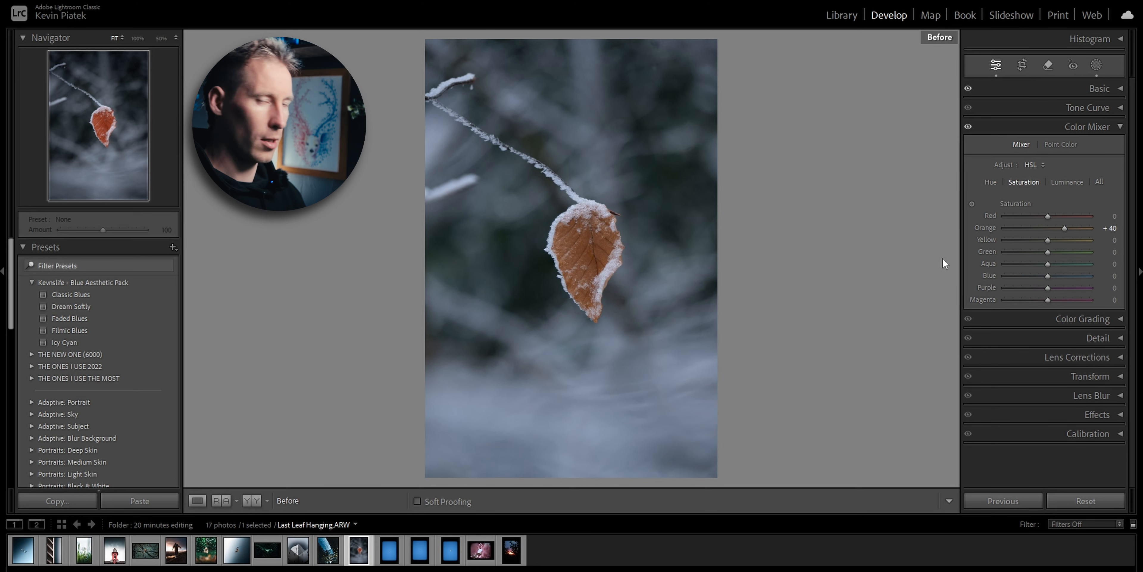
key(backslash)
Examine the bird up close in the three White Common Buzzard photos
key(Right)
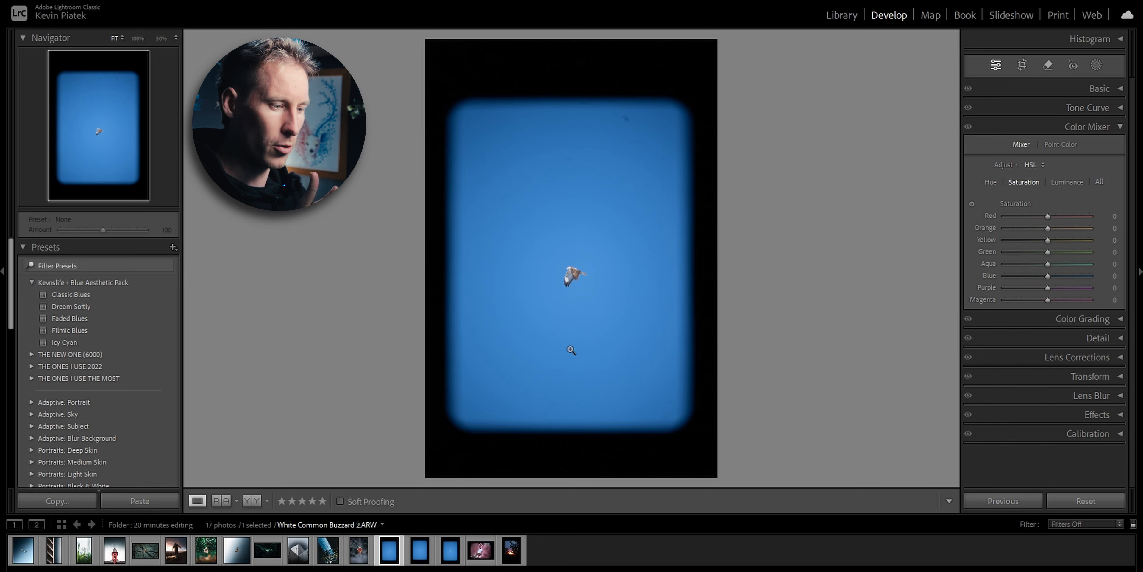
click(576, 280)
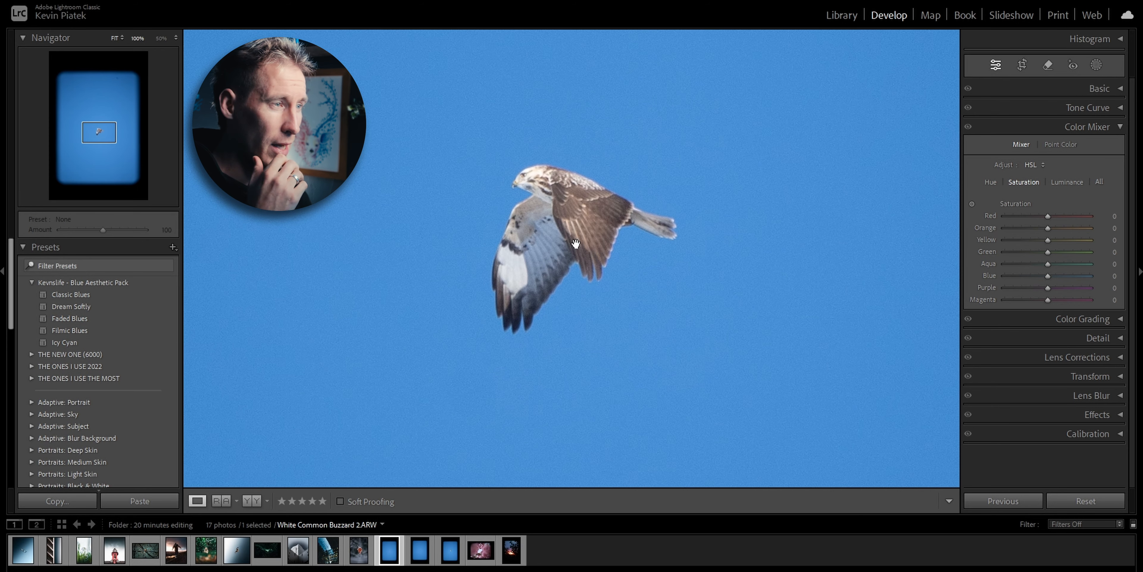
click(420, 551)
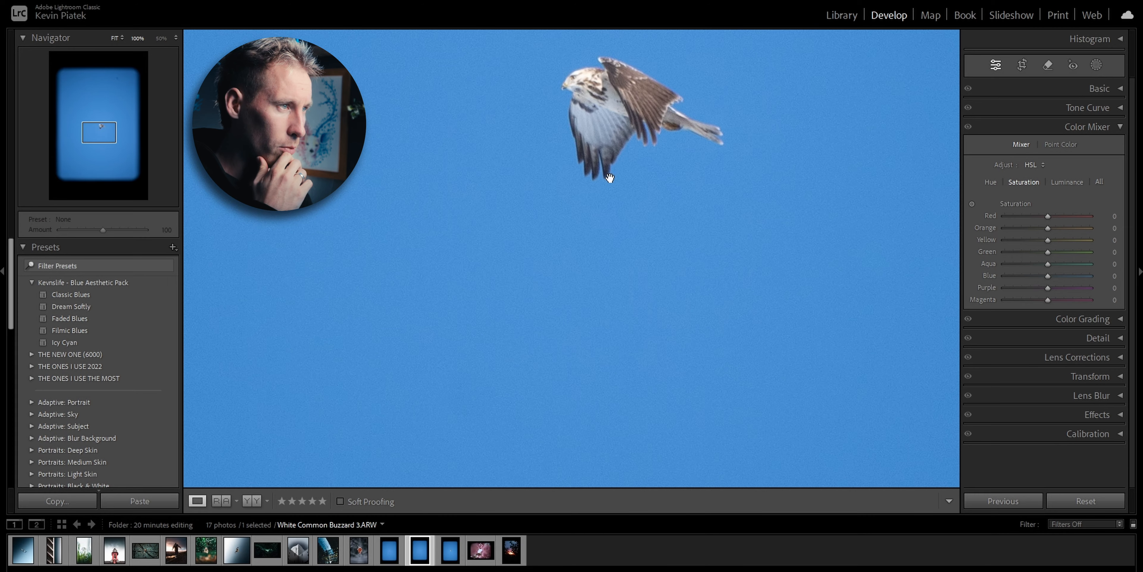
click(450, 550)
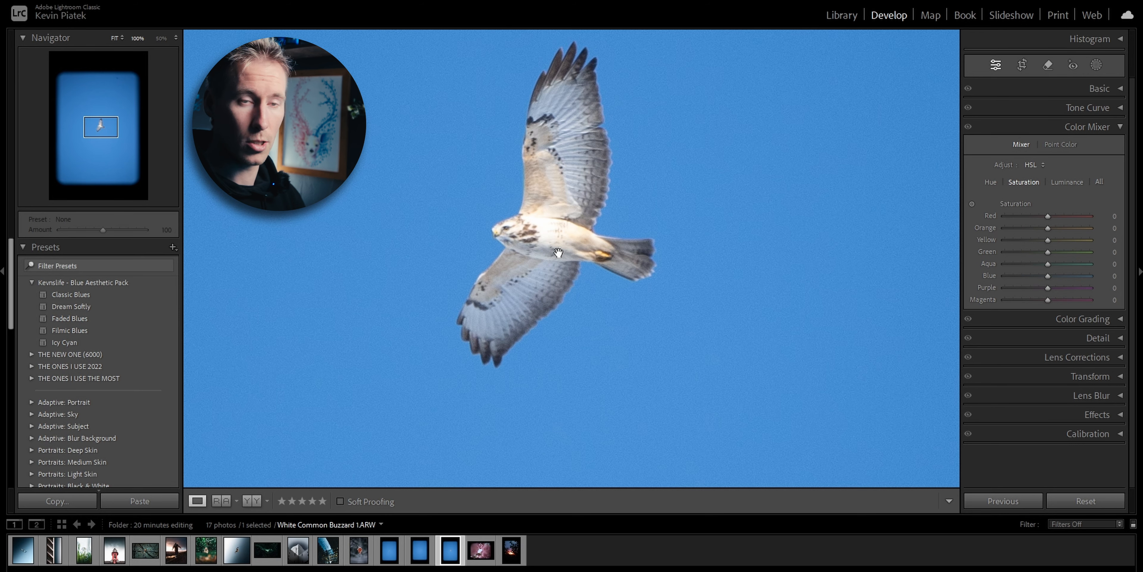
click(558, 252)
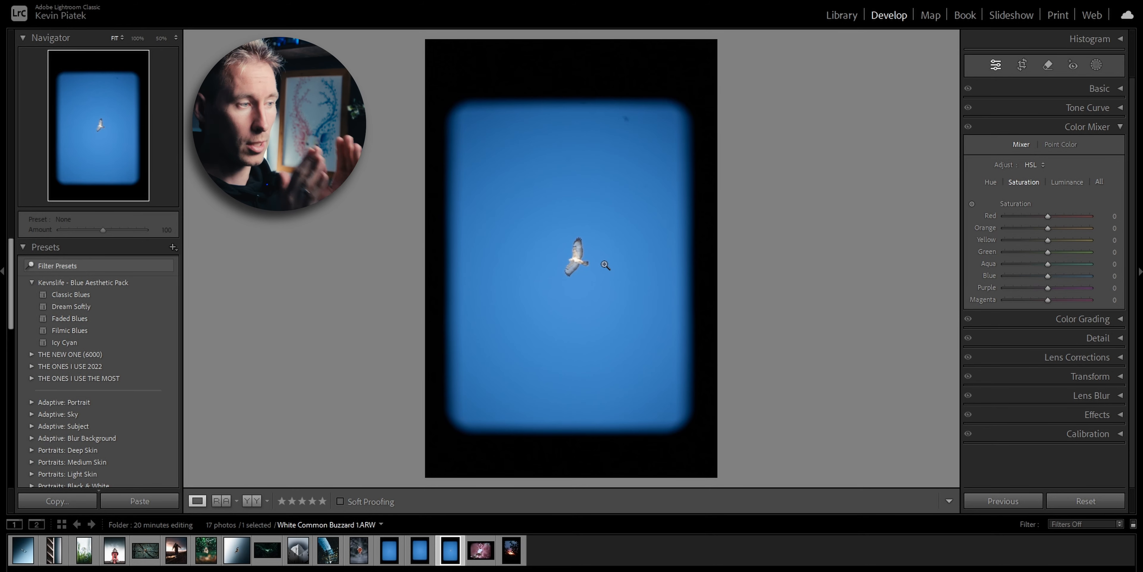
Crop the White Common Buzzard 2 photo to 4 x 5 around the bird, and set the Blue saturation to −100
click(389, 550)
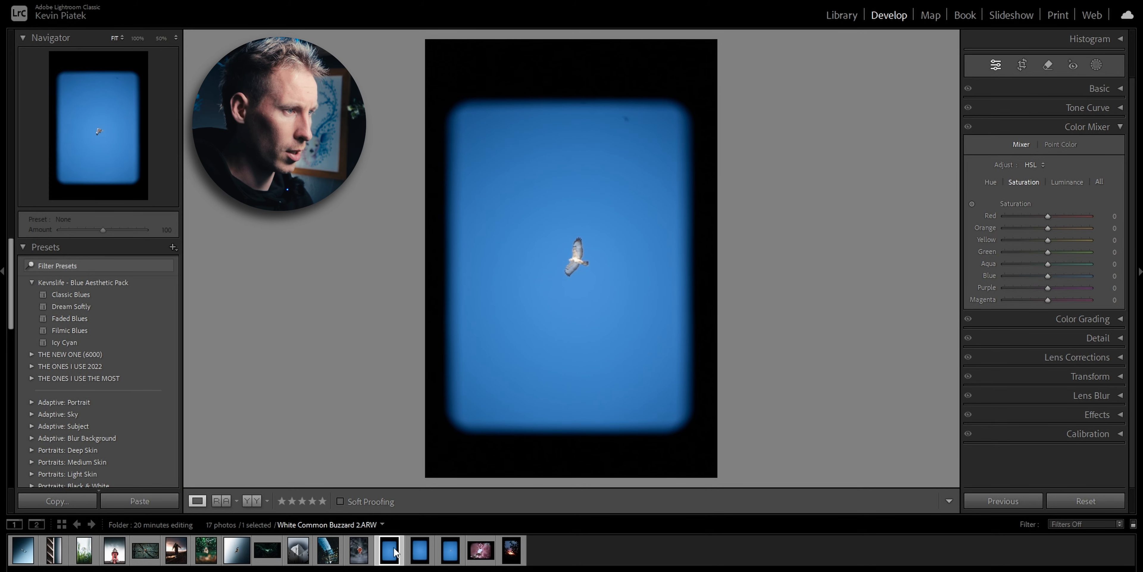
click(570, 274)
click(571, 274)
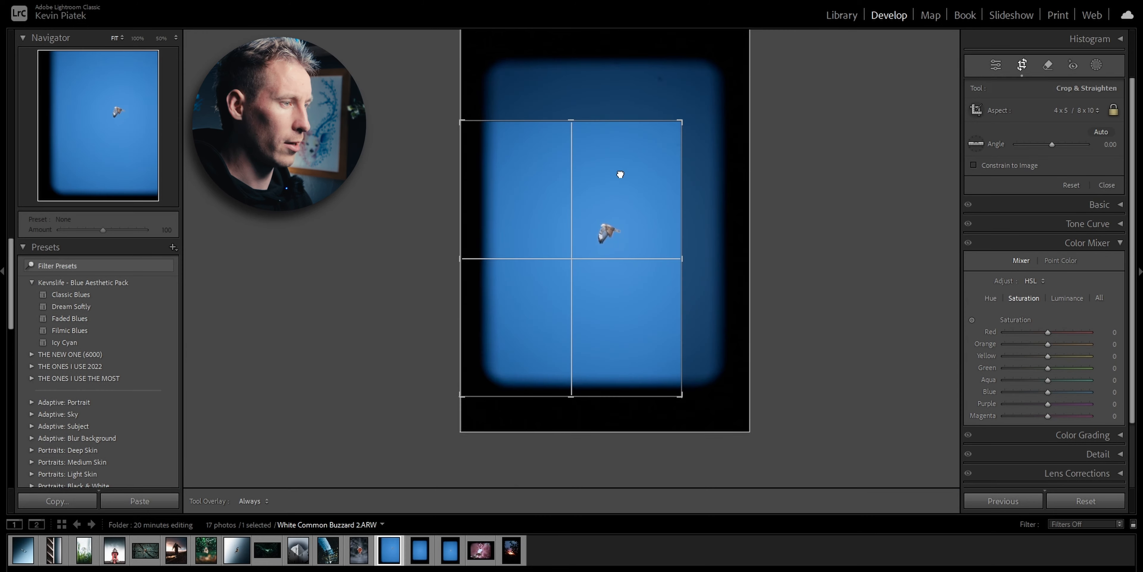
drag(1048, 276, 992, 276)
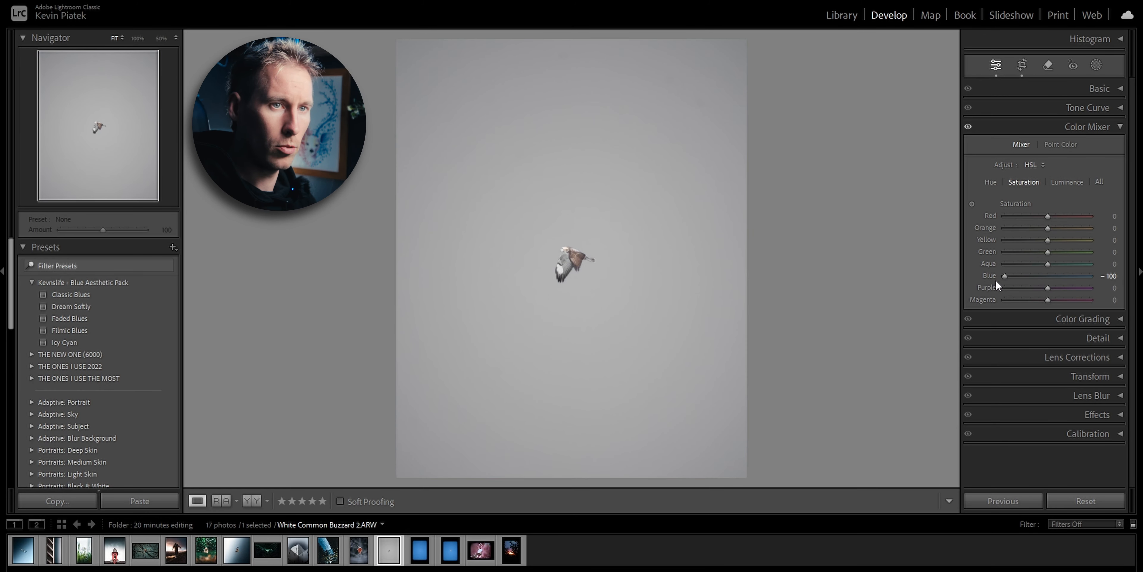
Create an object mask of the buzzard and invert it to cover only the background
click(1097, 66)
click(575, 267)
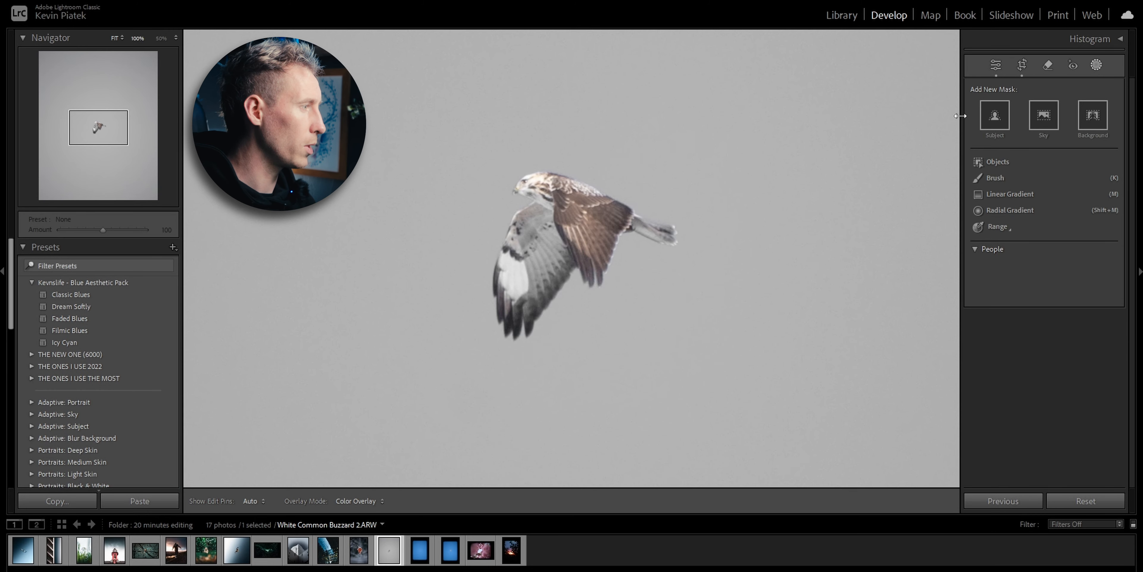
click(994, 163)
click(526, 267)
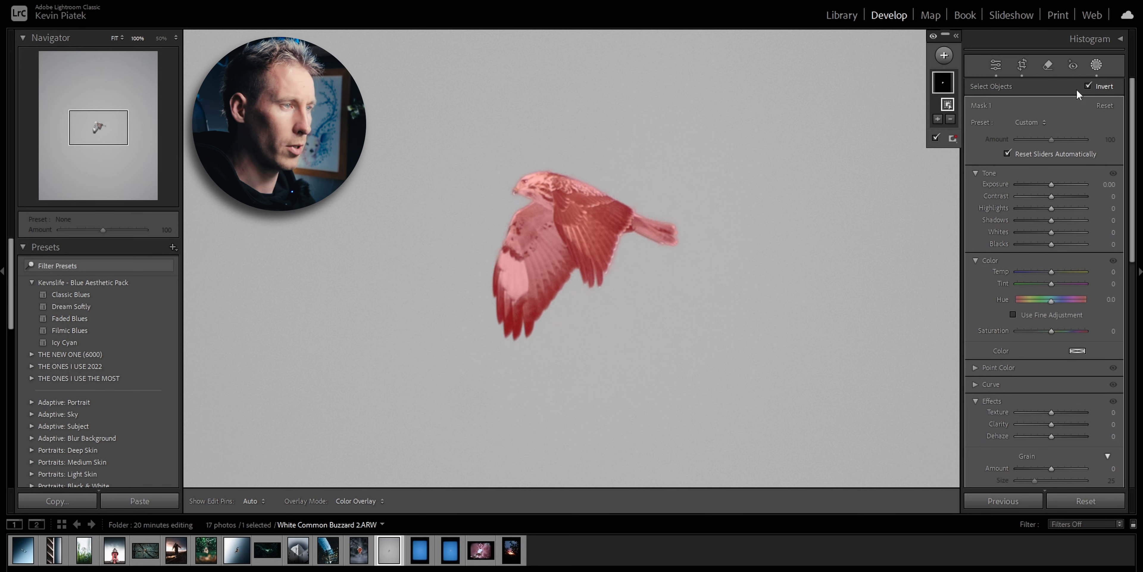
click(1087, 86)
key(z)
Intersect the background mask with a diagonal linear gradient darkening the upper-left sky, with Exposure at −4.00
right_click(950, 82)
mouse_move(979, 138)
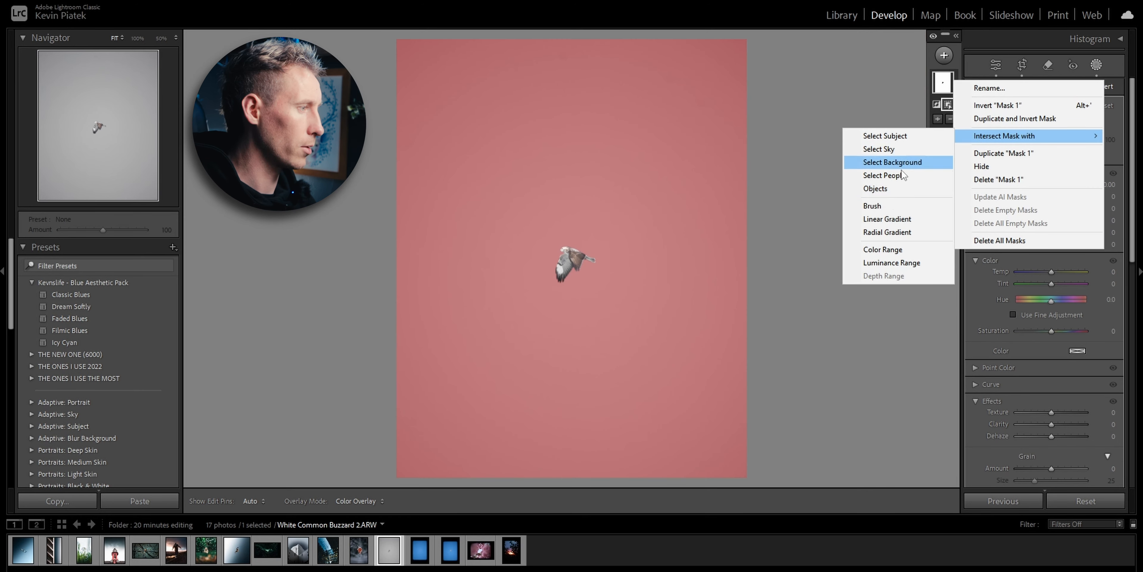
click(883, 220)
Duplicate the gradient mask, and invert and reposition the copy's linear gradient to cover the opposite side of the sky
right_click(947, 81)
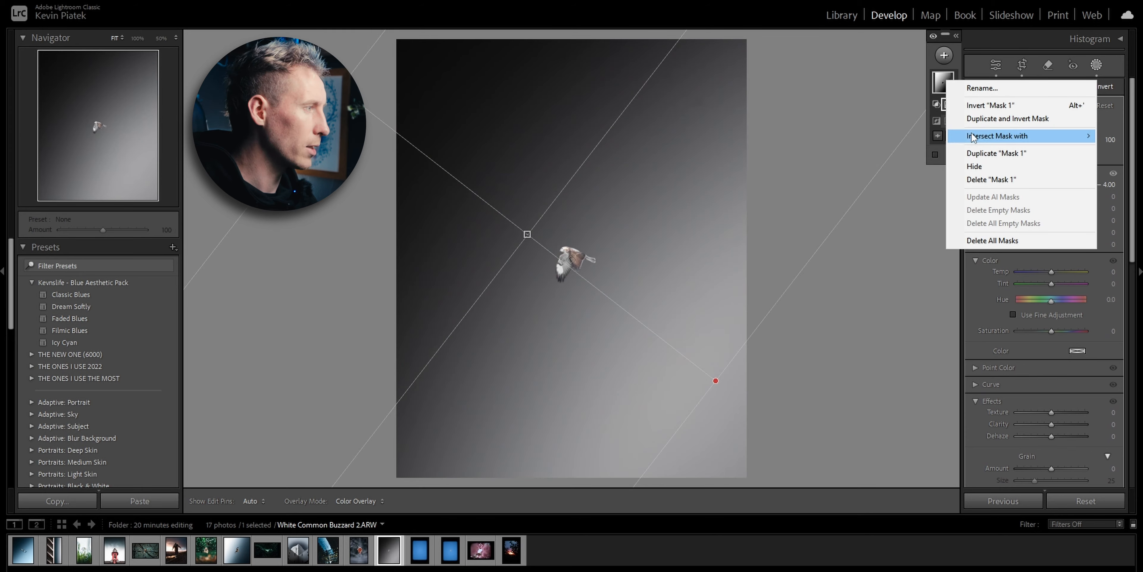
click(974, 153)
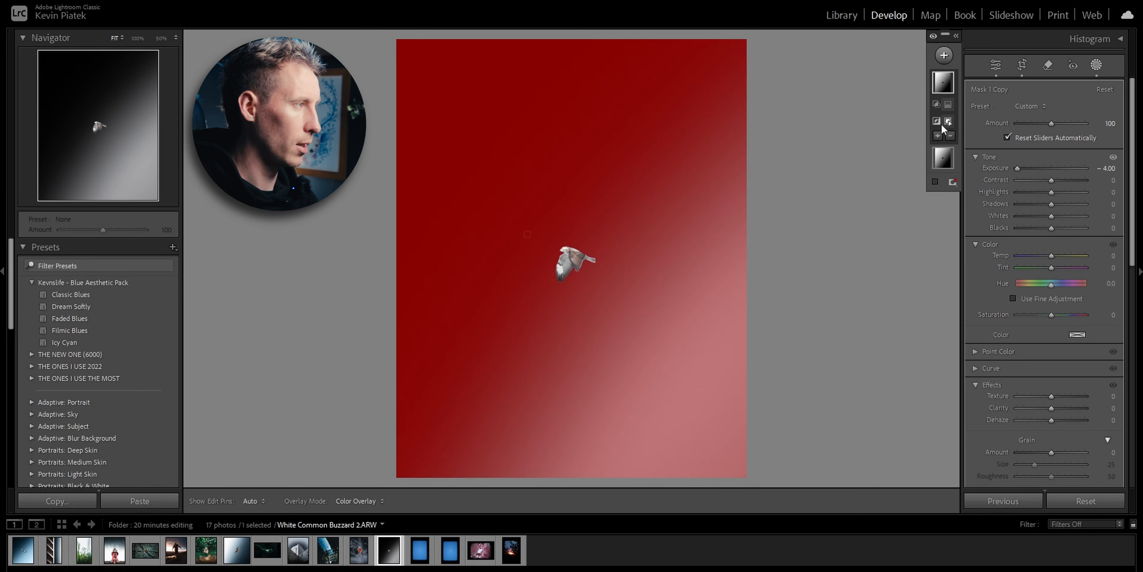
drag(527, 234, 575, 305)
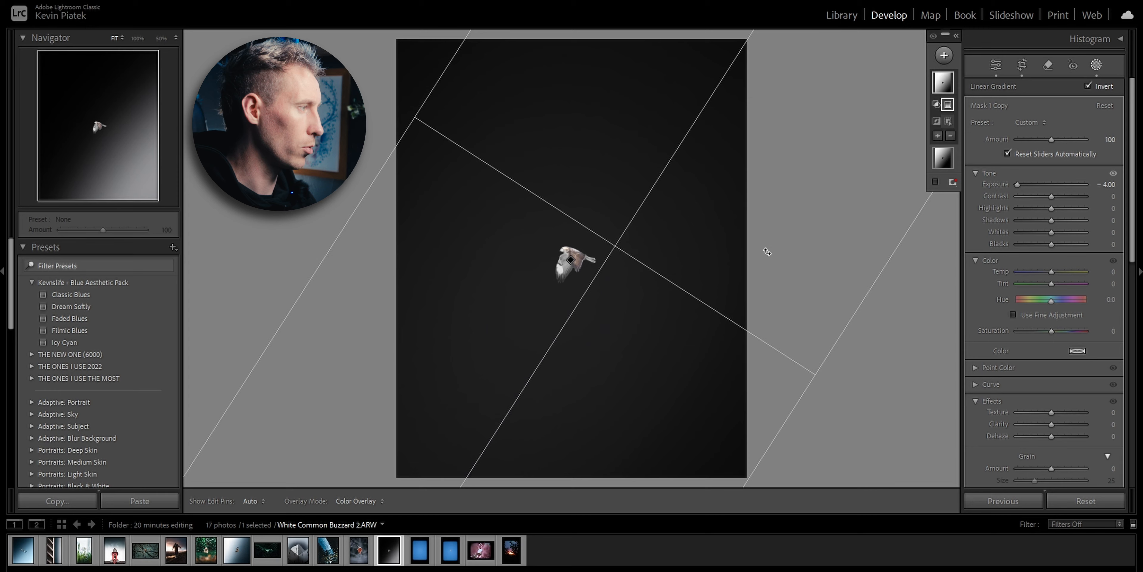
Set the duplicated mask's Contrast to −100, Dehaze to −100 and Exposure to about 1.05 to brighten the lower-right sky
double_click(1005, 186)
drag(1051, 196, 1017, 196)
scroll(1025, 347, down, 3)
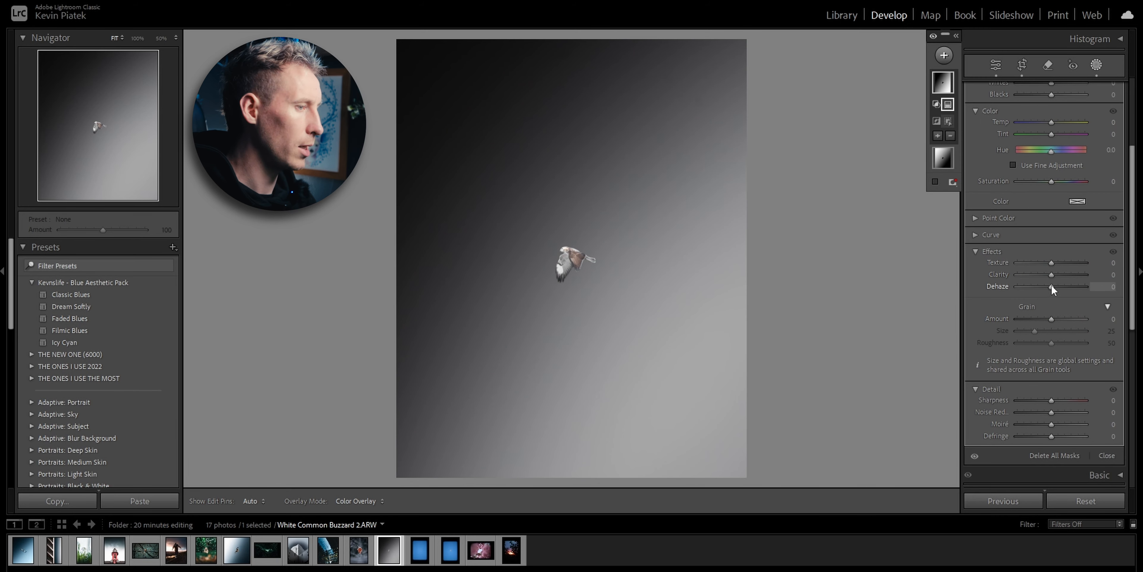
drag(1051, 286, 1002, 256)
scroll(1002, 256, up, 3)
drag(1056, 111, 1065, 110)
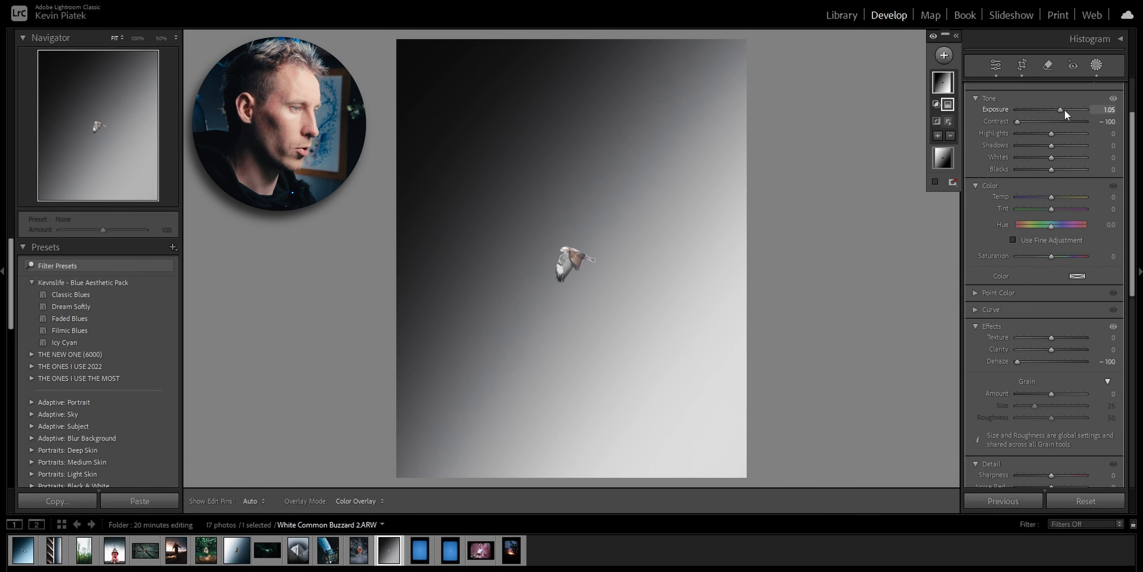
click(996, 65)
click(1097, 65)
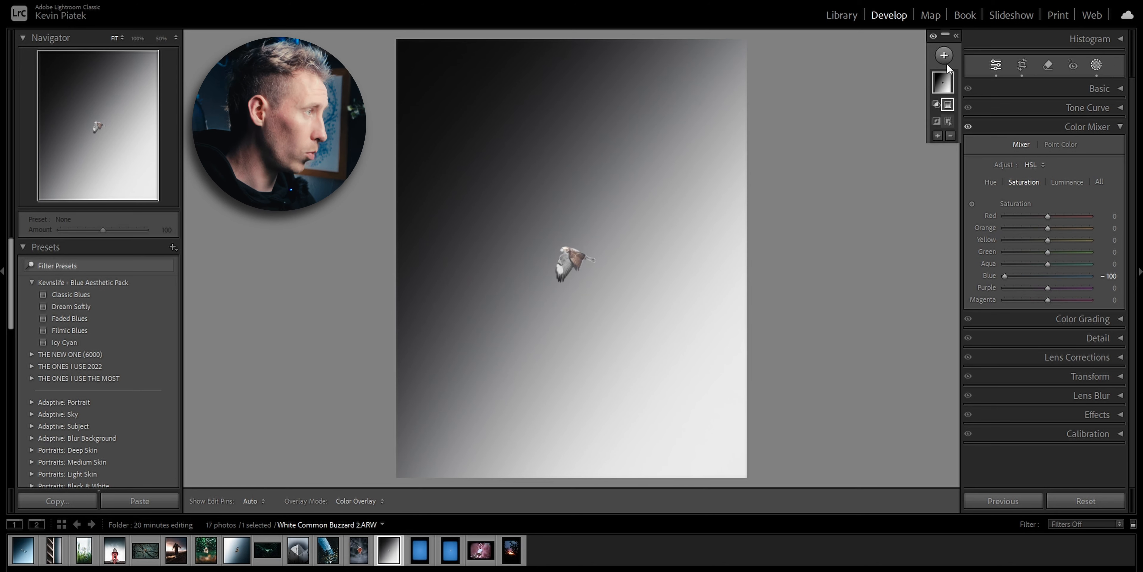
Add an object mask covering the buzzard, set its Texture to 25 and Clarity to about 16, and finish masking
click(944, 56)
click(957, 151)
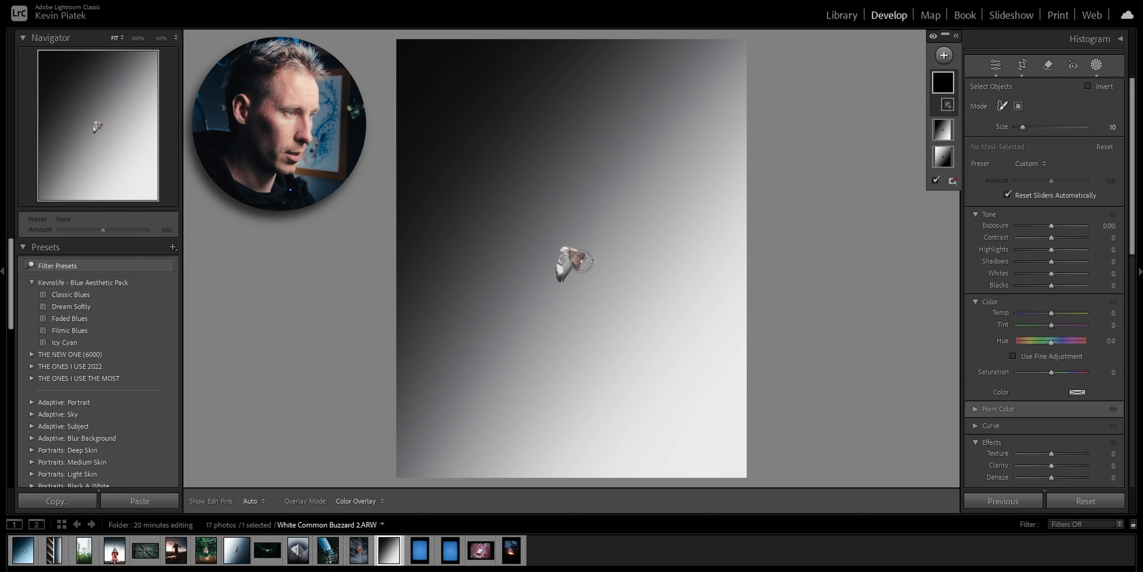
mouse_move(595, 259)
mouse_down()
mouse_move(565, 247)
mouse_move(564, 273)
mouse_move(572, 258)
mouse_move(575, 268)
mouse_up()
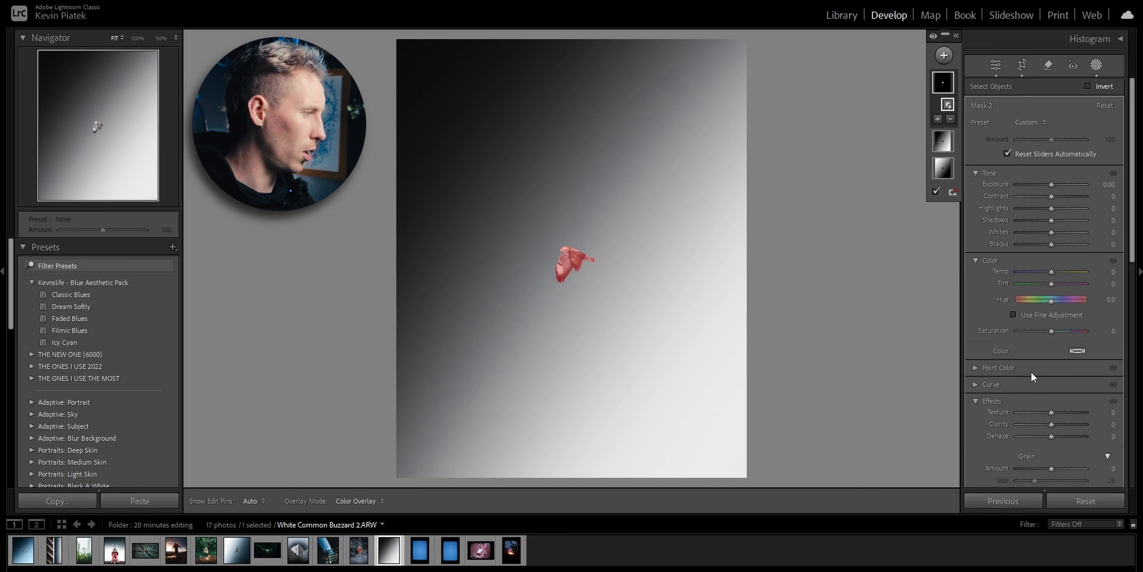
drag(1052, 412, 1059, 427)
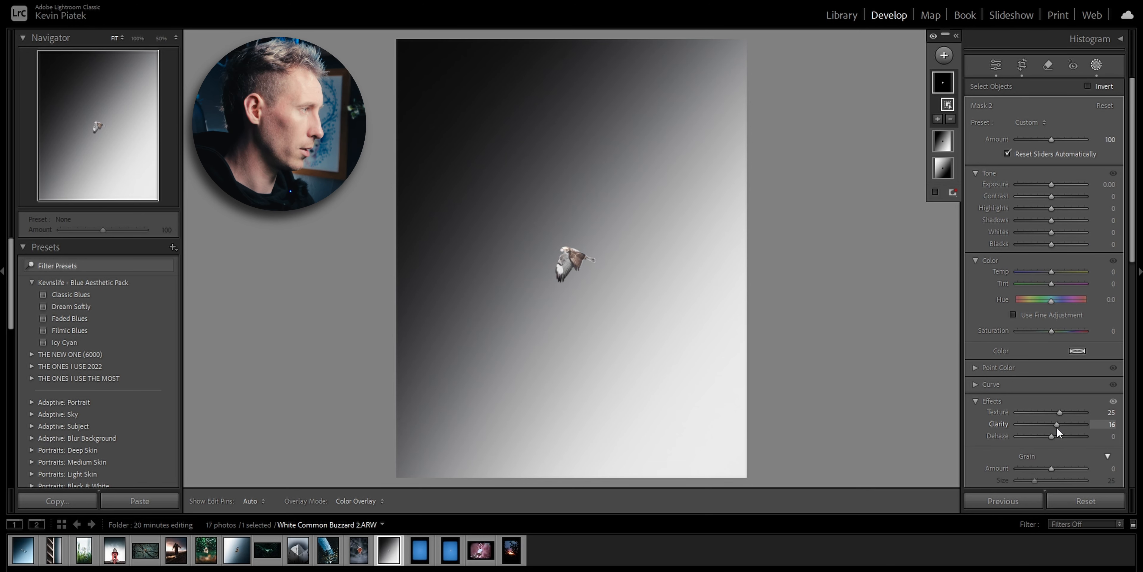
key(shift+w)
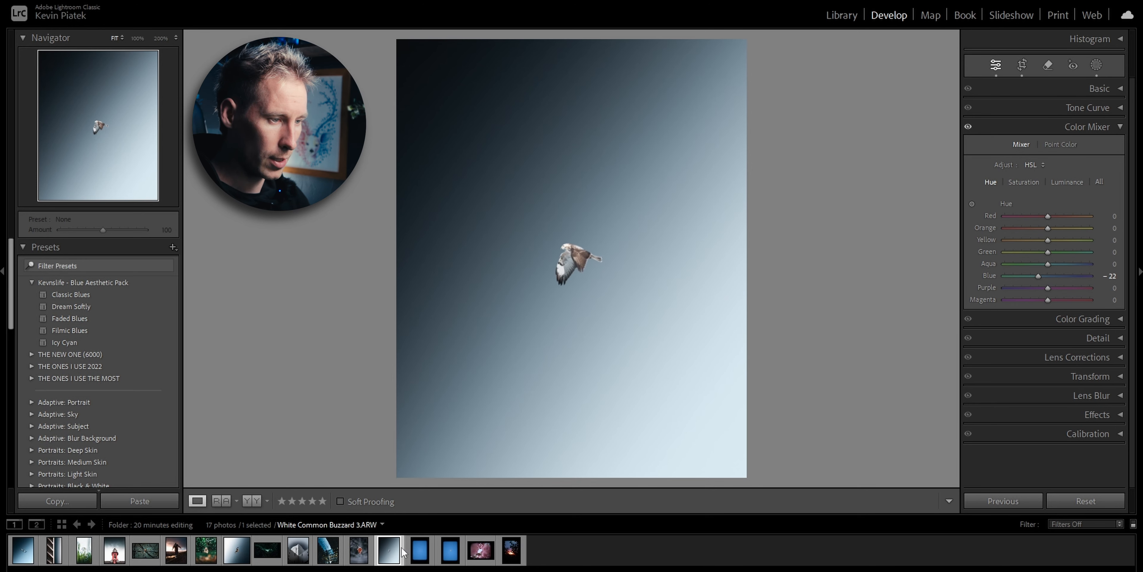
Copy all develop settings, including the three masks, from the graded White Common Buzzard 2 photo
right_click(393, 554)
mouse_move(444, 419)
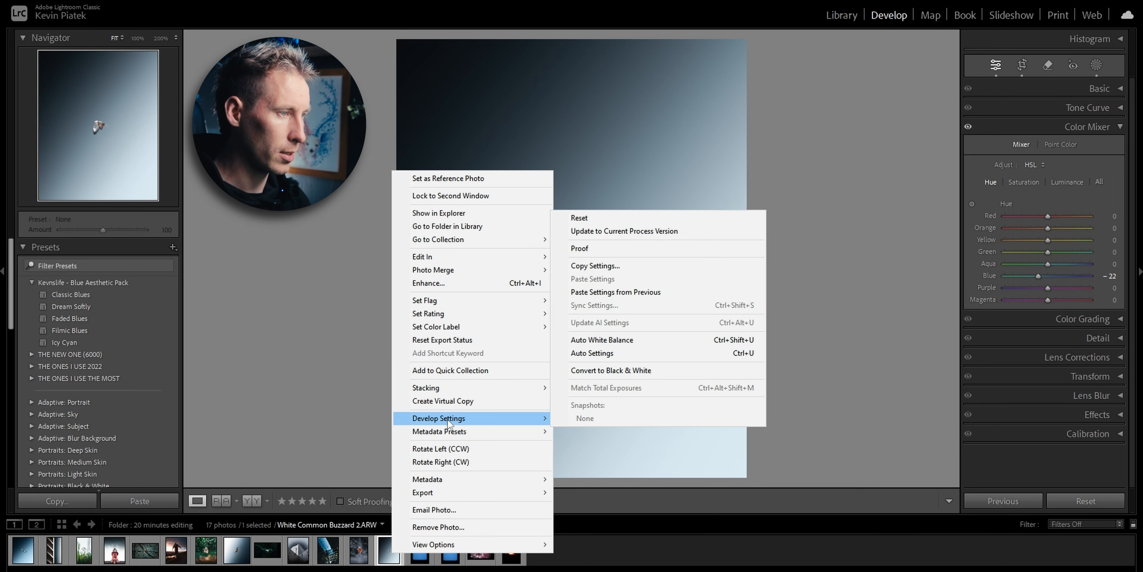
click(614, 268)
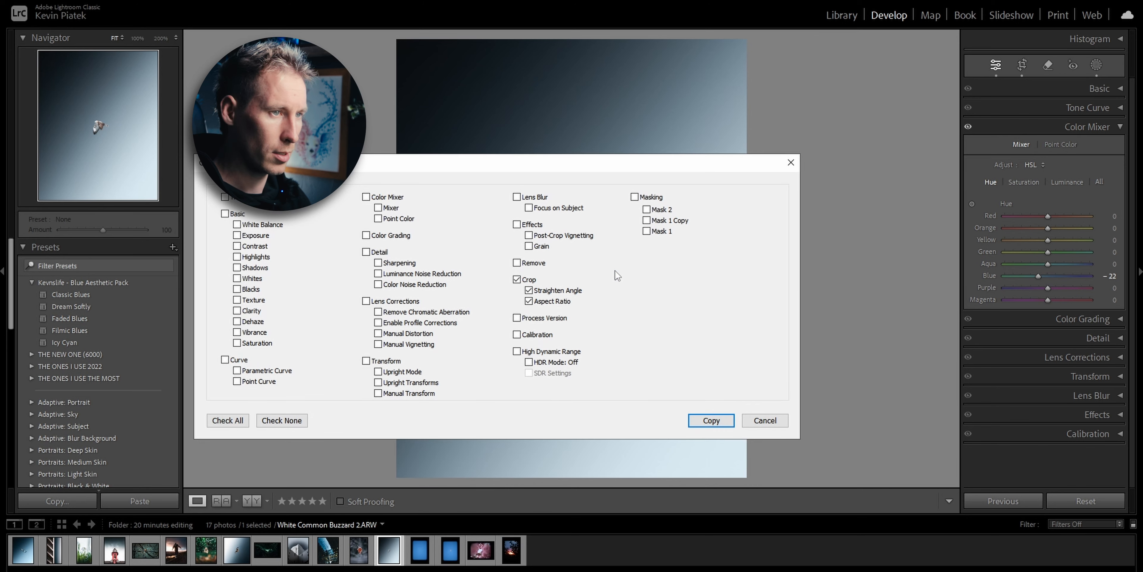
click(236, 424)
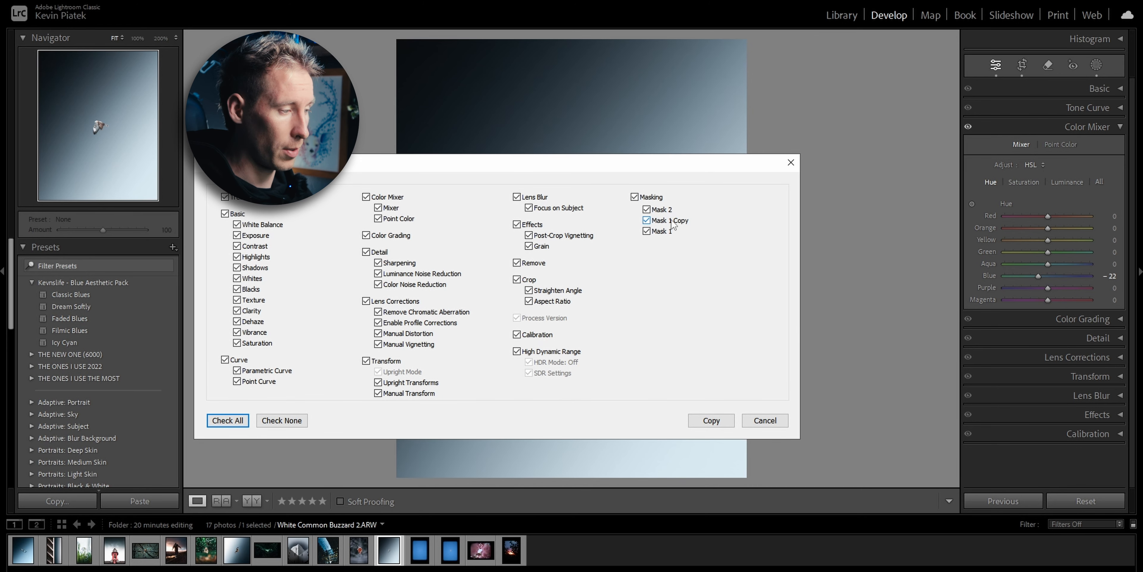
click(711, 420)
Try pasting the copied develop settings onto the White Common Buzzard 3 photo, and undo the paste
click(420, 550)
right_click(419, 553)
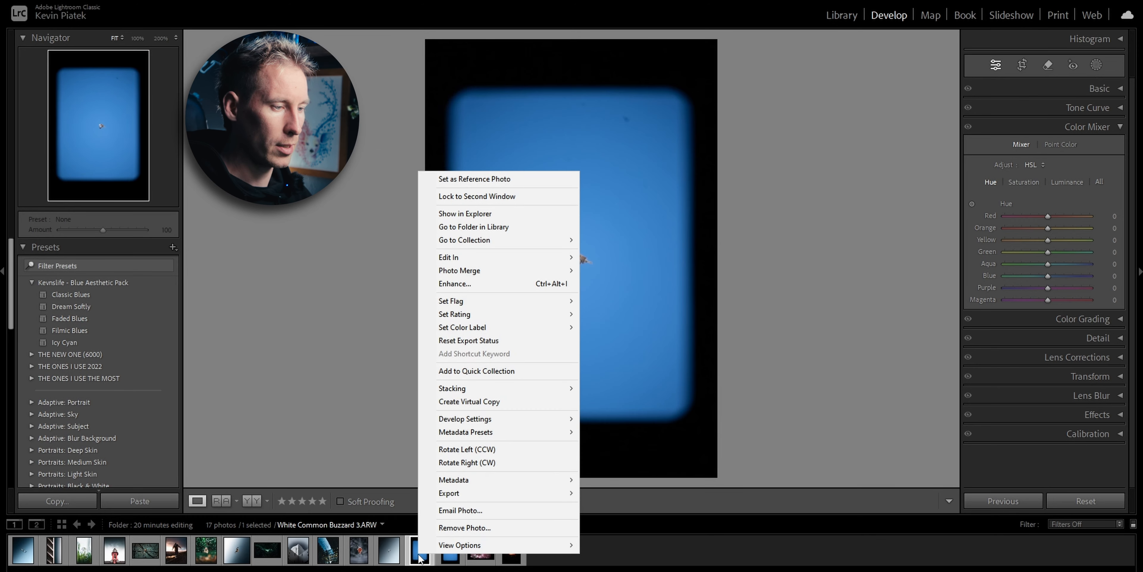
mouse_move(543, 422)
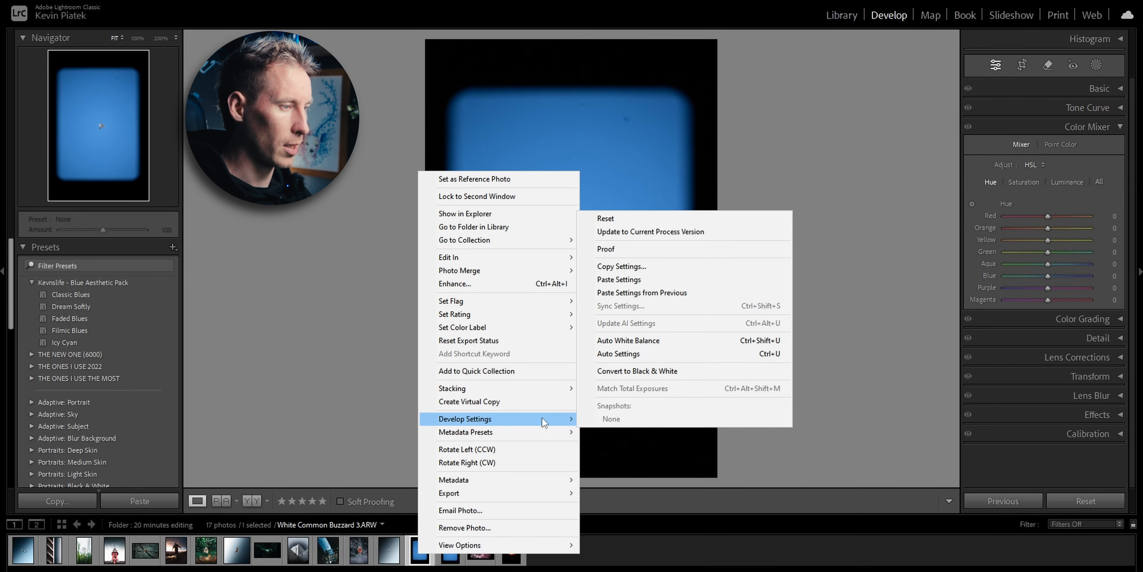
click(643, 281)
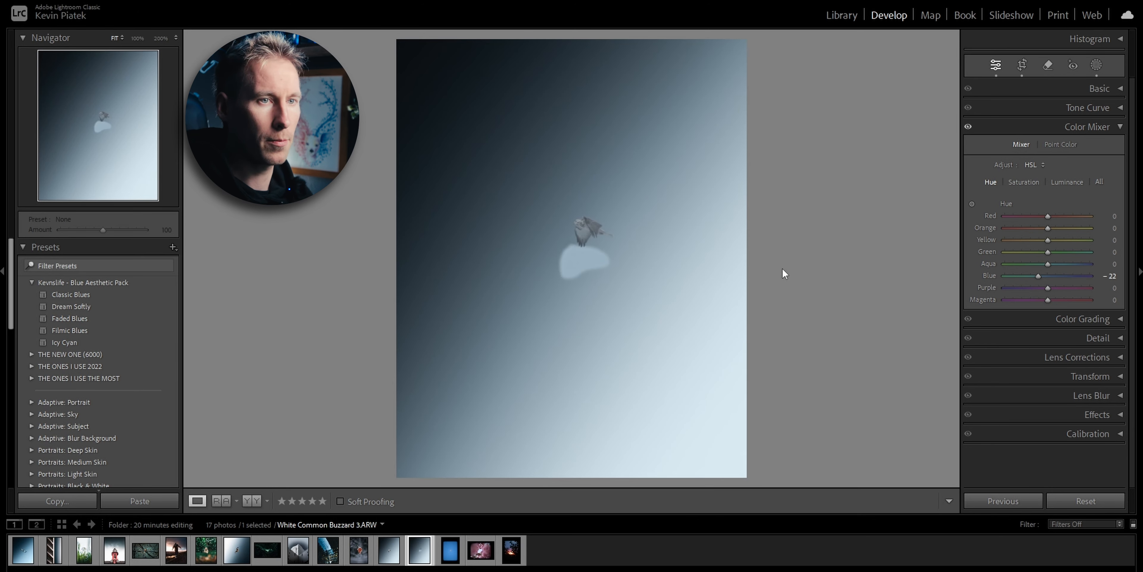
key(ctrl+z)
Open the basic adjustments and the new-mask options for the White Common Buzzard 3 photo
click(1099, 89)
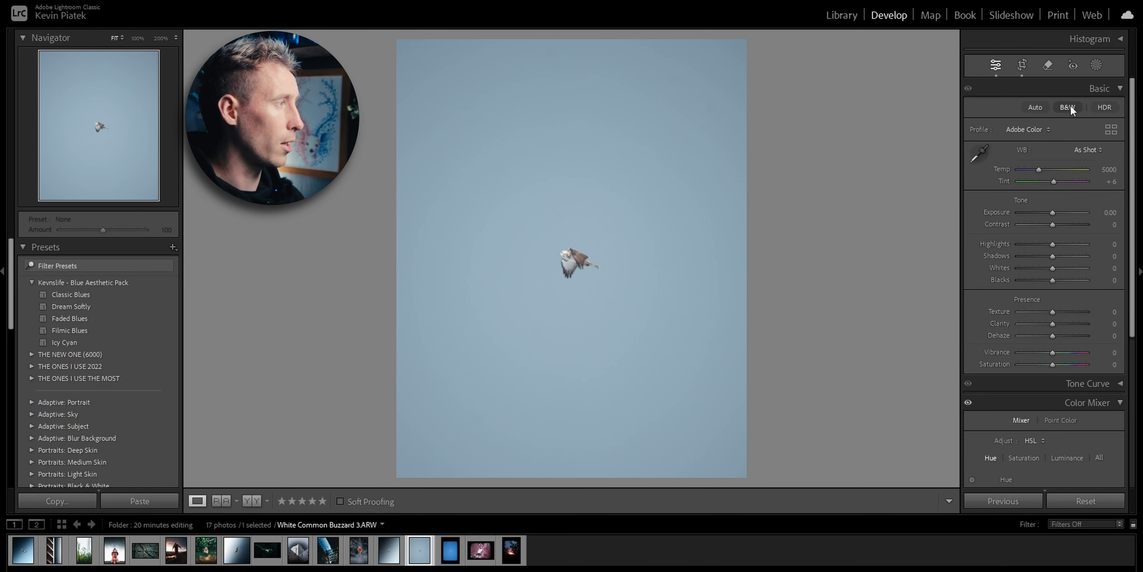
click(1097, 66)
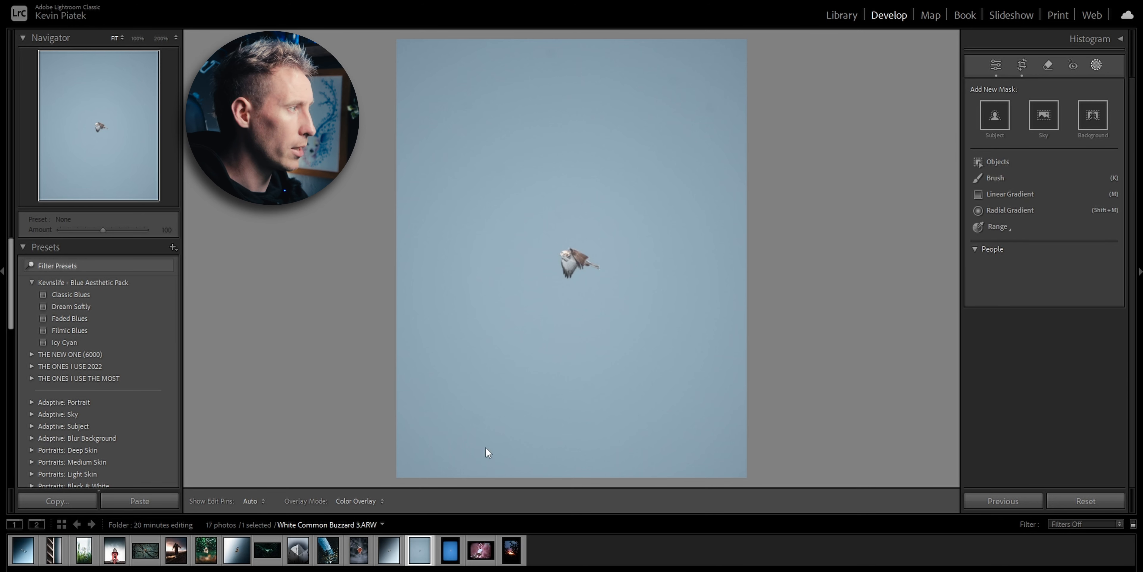